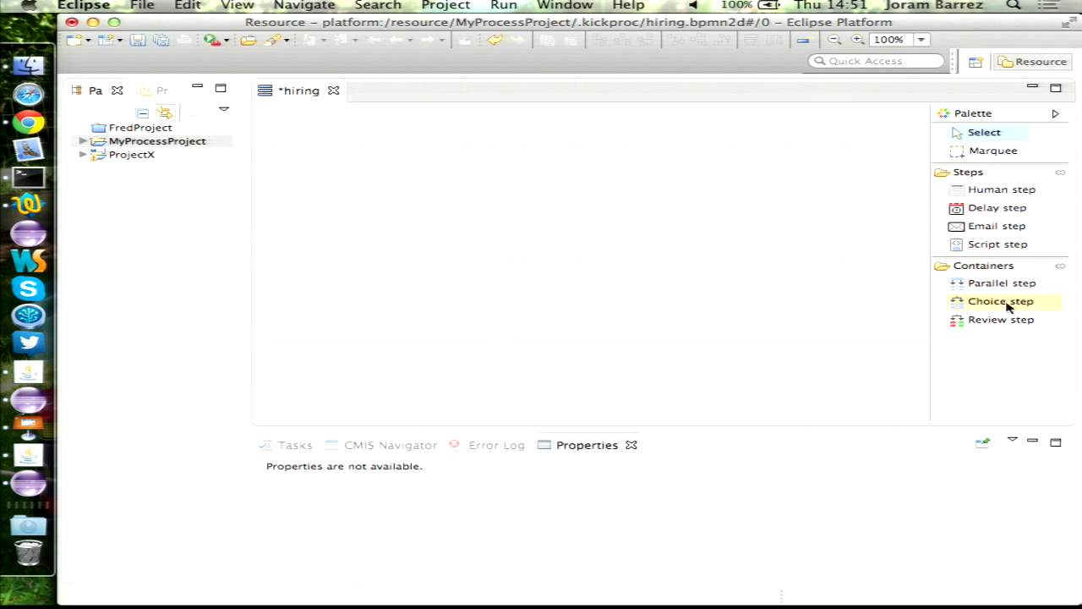
# - Name the workflow 'Hiring' with id 'hiring' and bring up the start-form choice
pyautogui.click(676, 271)
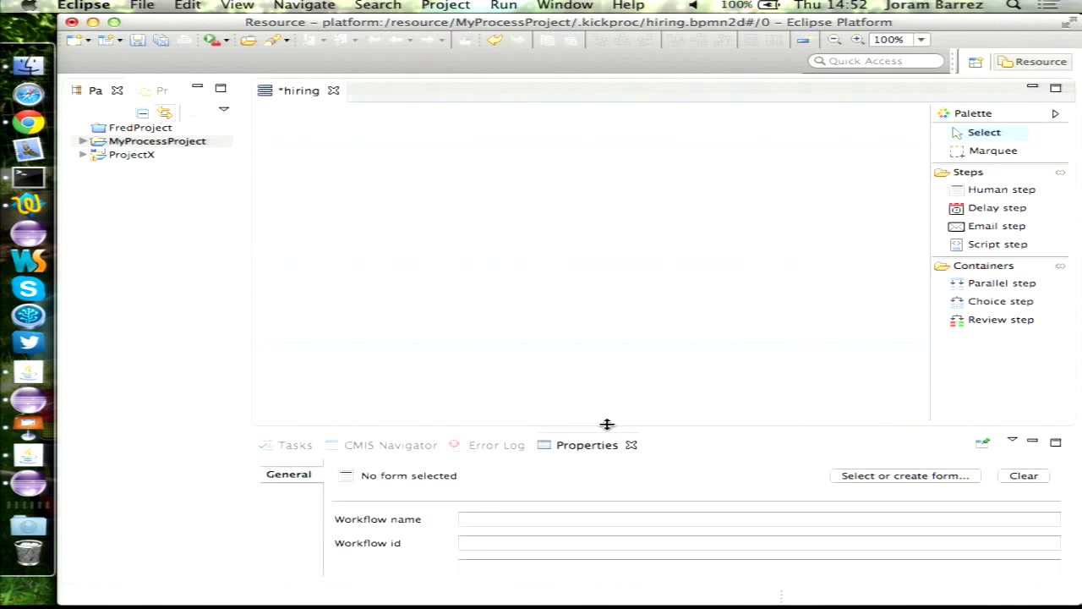
pyautogui.moveTo(607, 430); pyautogui.dragTo(607, 394)
pyautogui.click(489, 482)
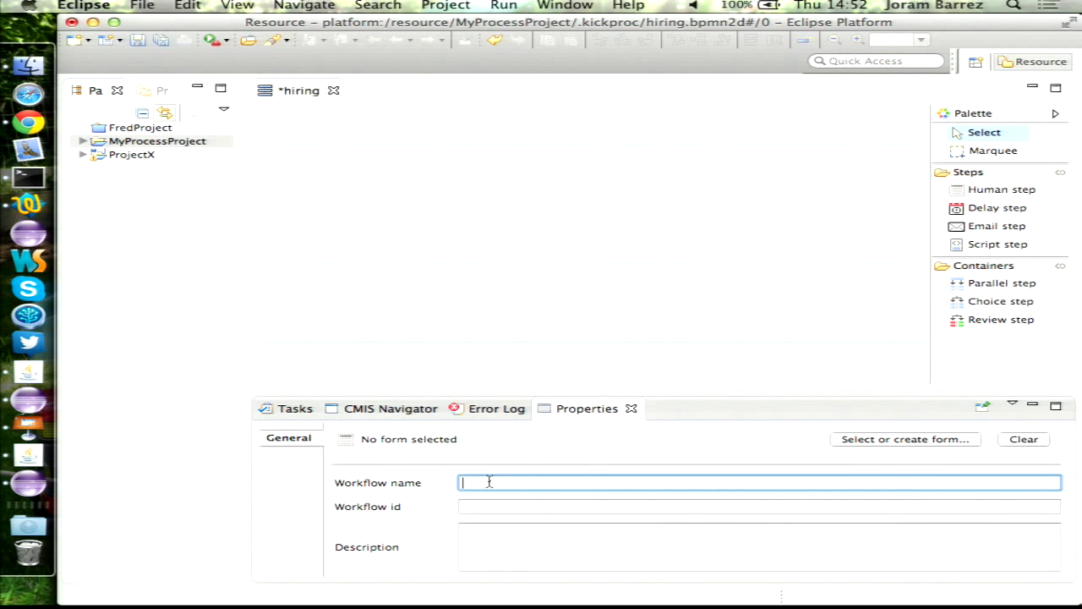
pyautogui.write('Hiring')
pyautogui.press('Tab')
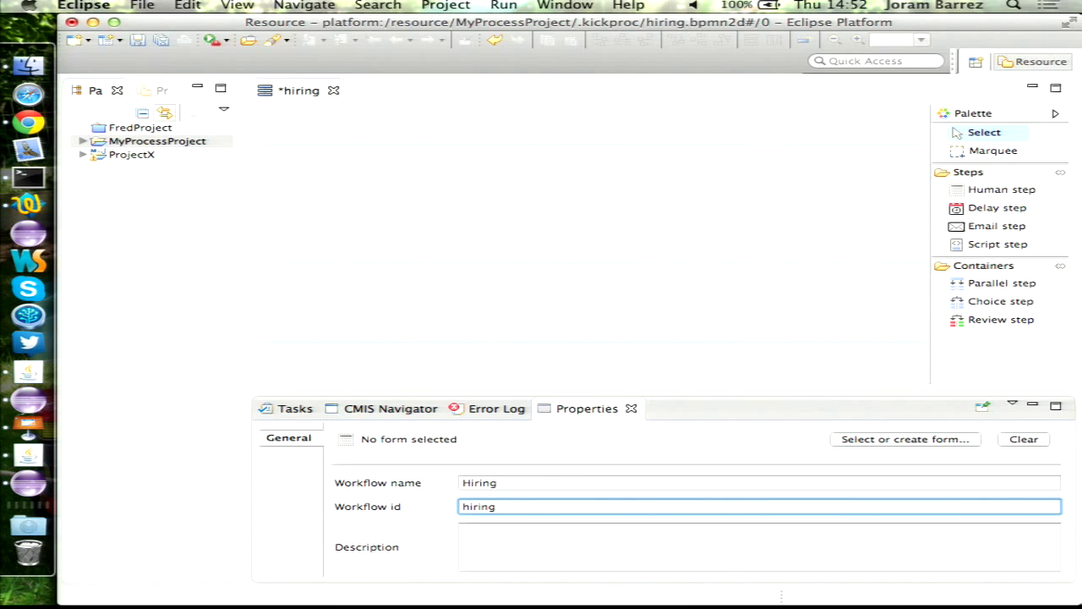
pyautogui.click(895, 440)
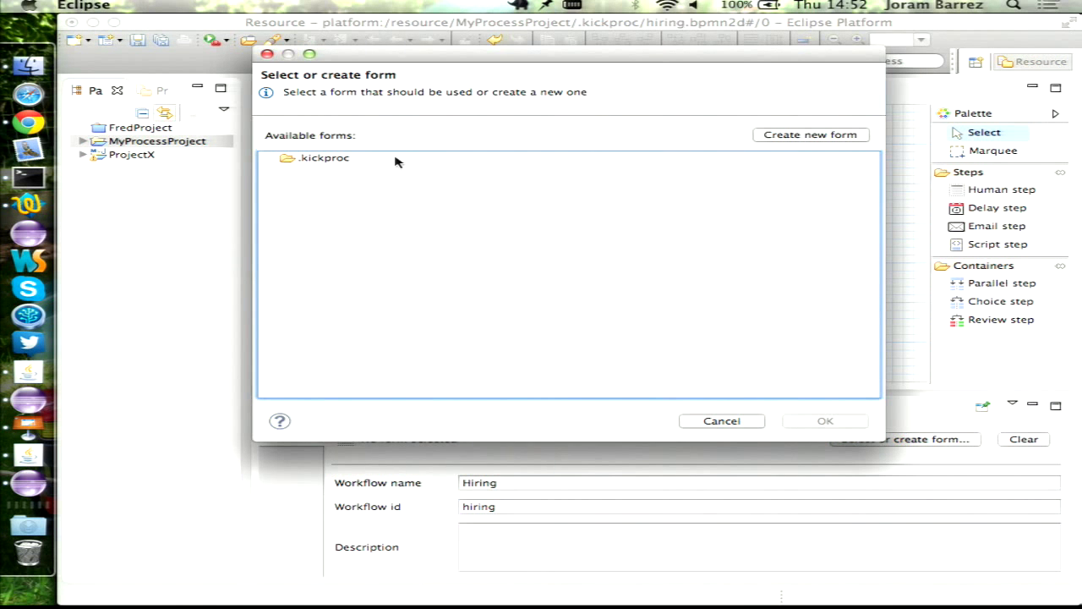
# - Create a new form file named 'start' in the MyProcessProject folder
pyautogui.click(810, 137)
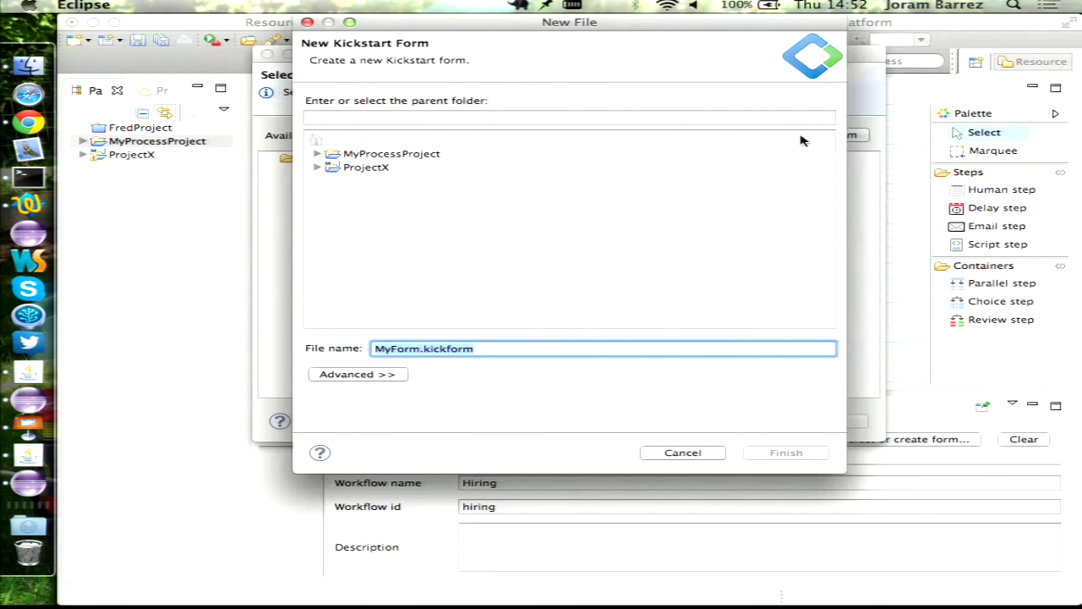
pyautogui.click(355, 152)
pyautogui.tripleClick(513, 349)
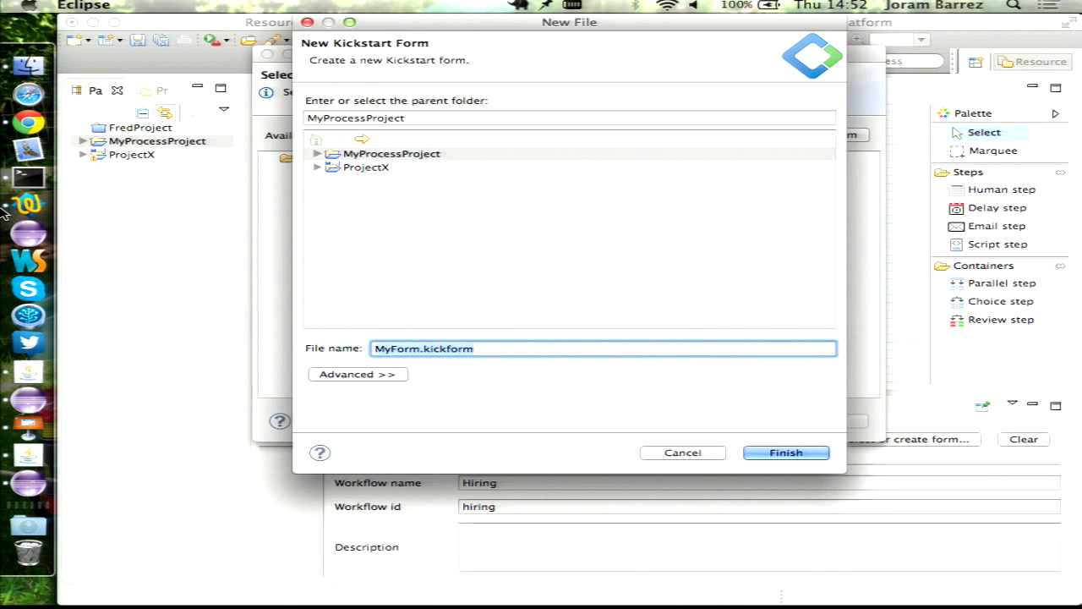
pyautogui.write('starte')
pyautogui.press('BackSpace')
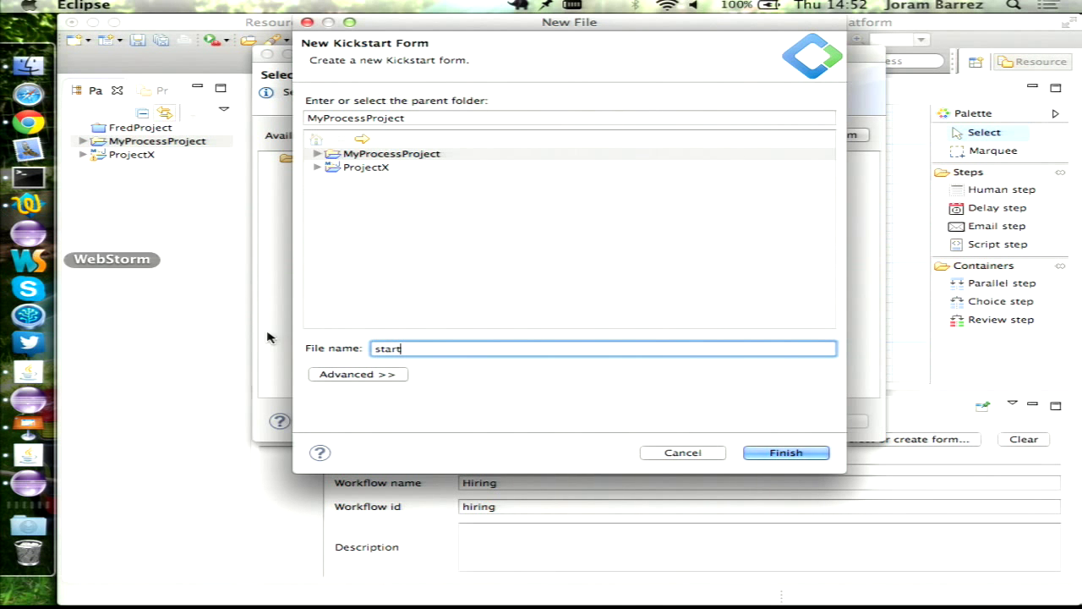
pyautogui.click(787, 452)
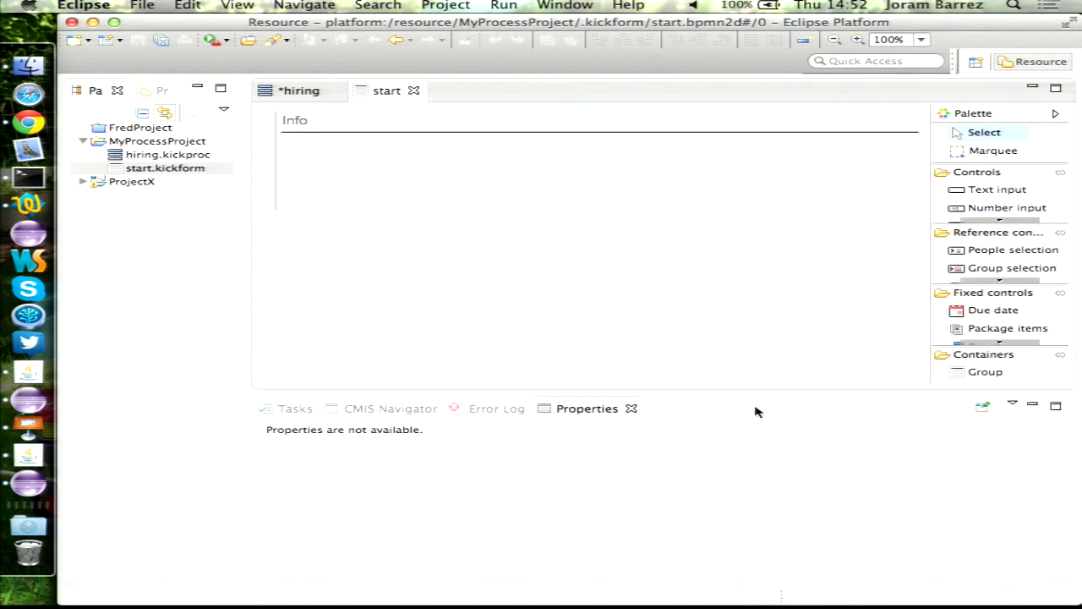
# - Enlarge the form editor and browse the palette's Fixed controls for Workflow description
pyautogui.moveTo(739, 393); pyautogui.dragTo(764, 441)
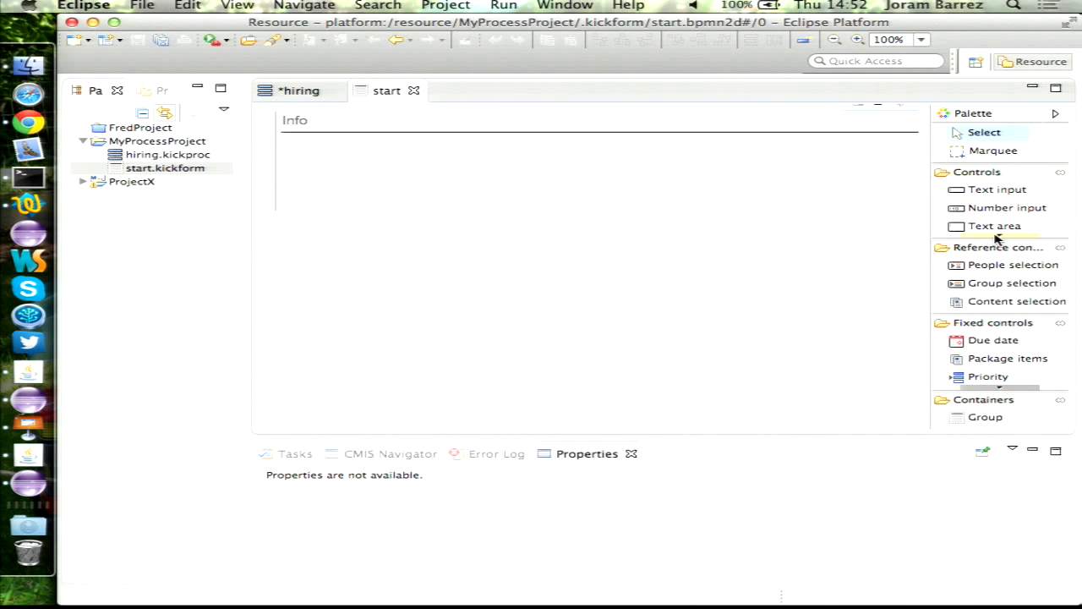
pyautogui.click(999, 238)
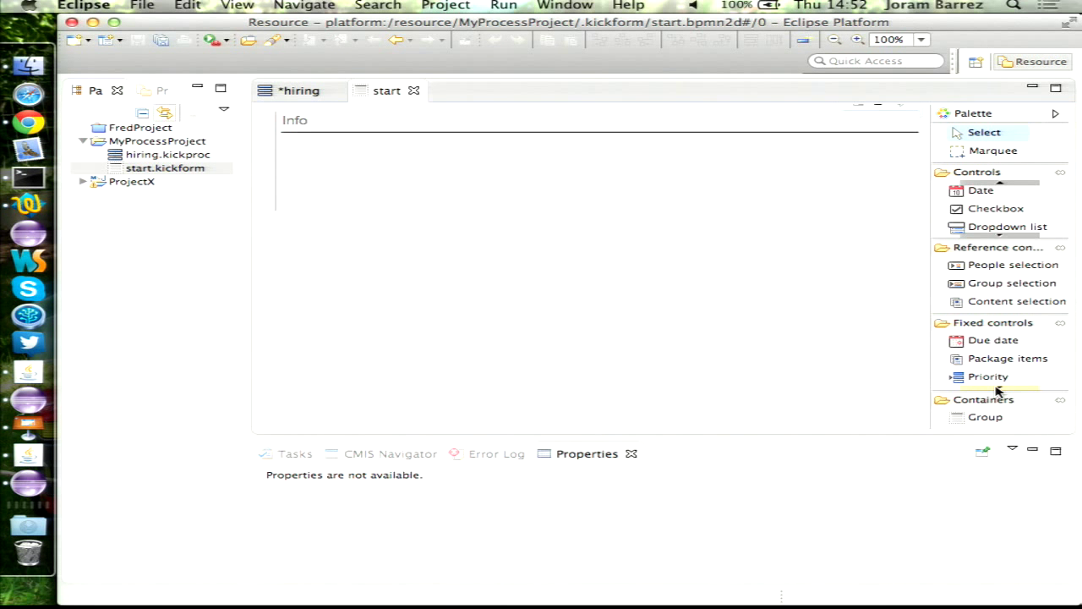
pyautogui.click(998, 390)
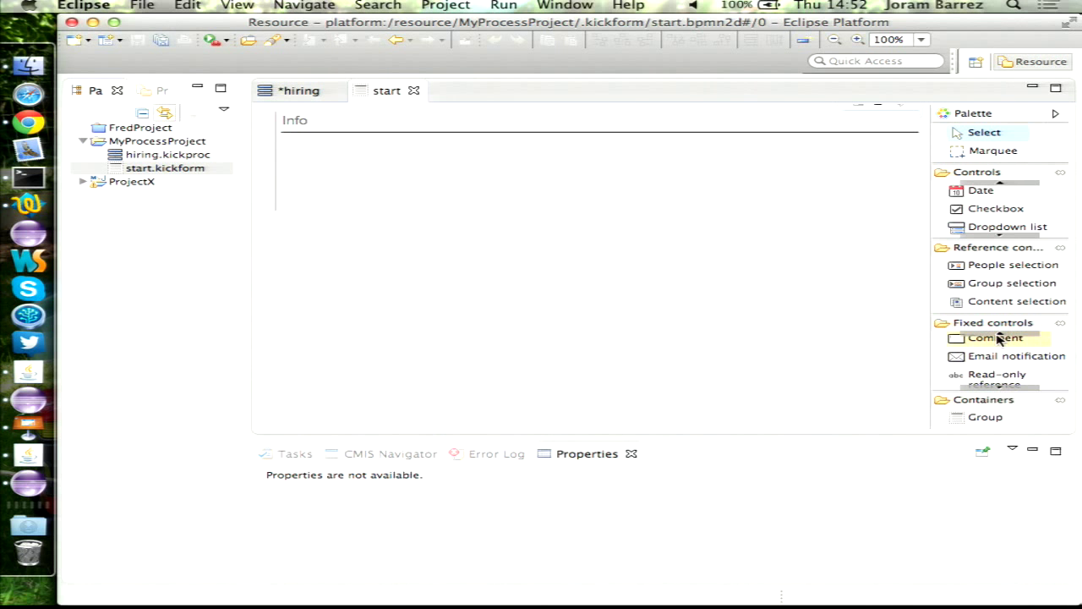
pyautogui.click(1002, 335)
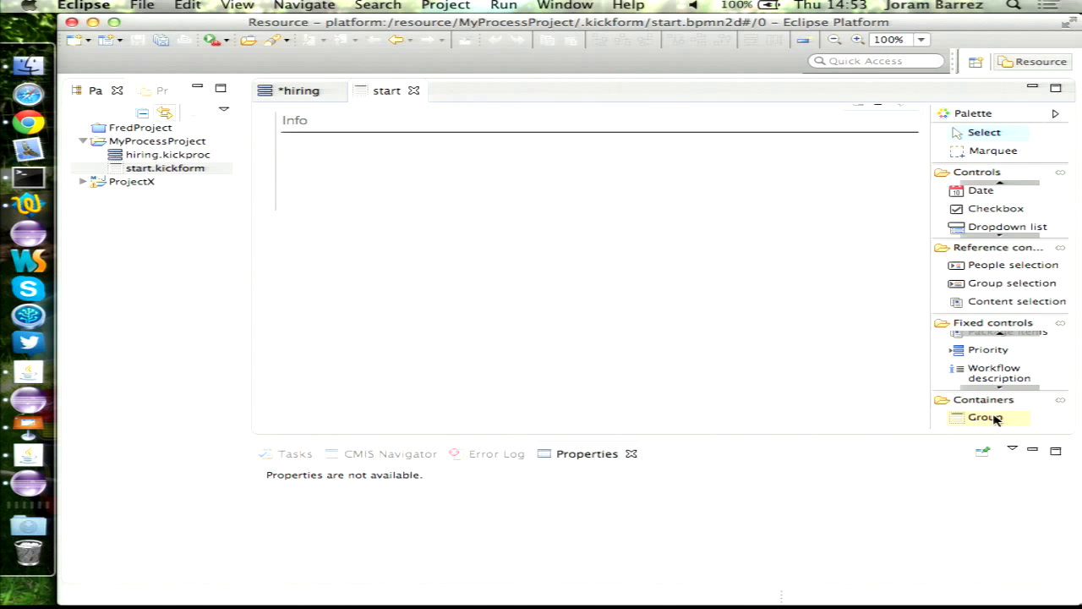
pyautogui.scroll(1, 973, 338)
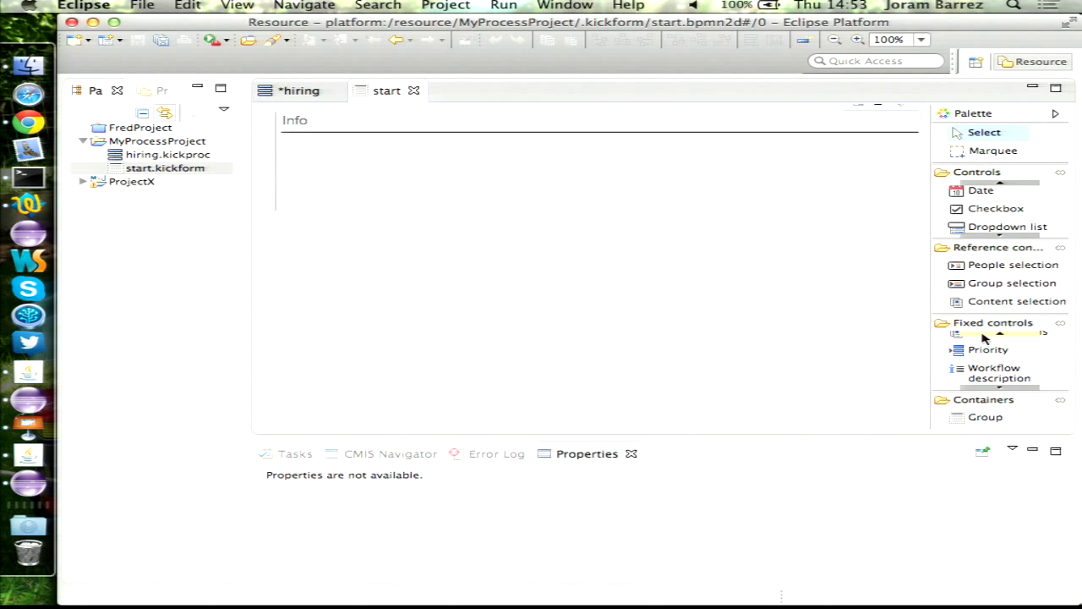
pyautogui.scroll(1, 972, 339)
pyautogui.click(981, 339)
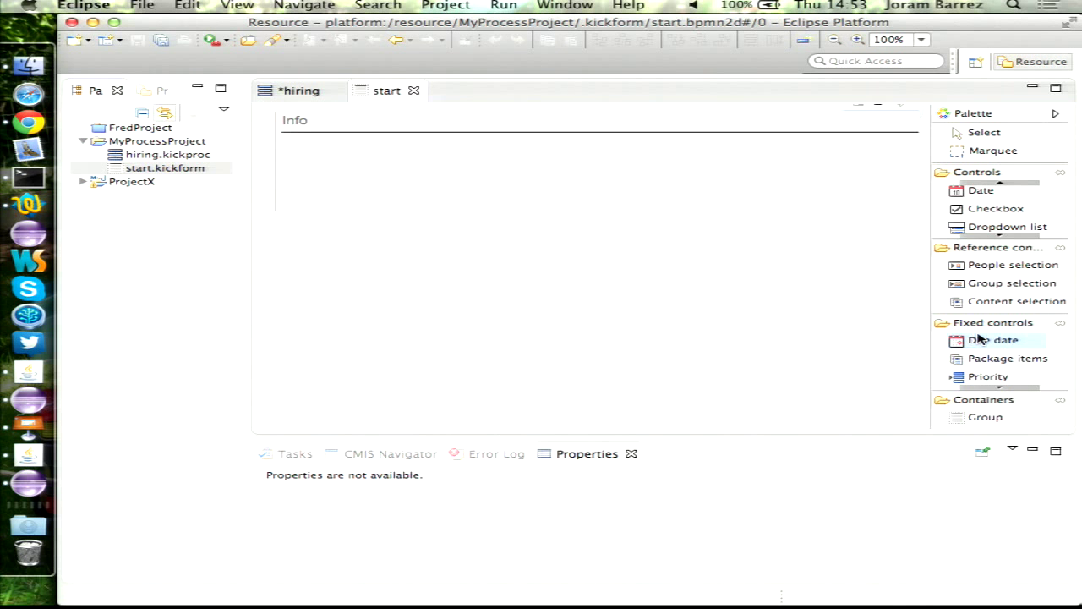
pyautogui.scroll(-1, 989, 389)
# - Place Workflow description (Message) and Priority fields in the Info group
pyautogui.click(1000, 373)
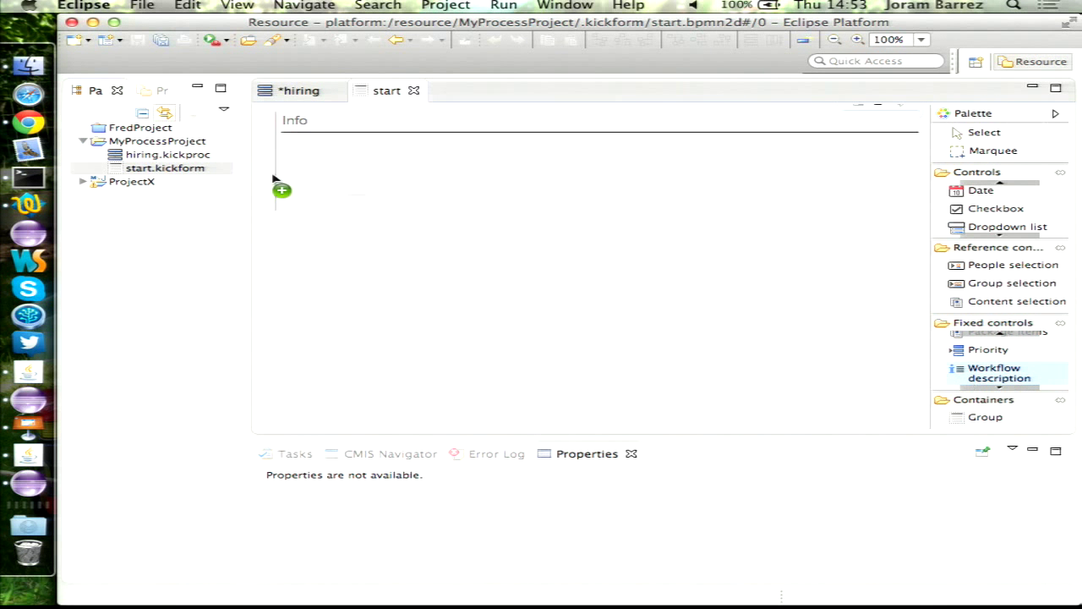
pyautogui.click(333, 161)
pyautogui.click(987, 350)
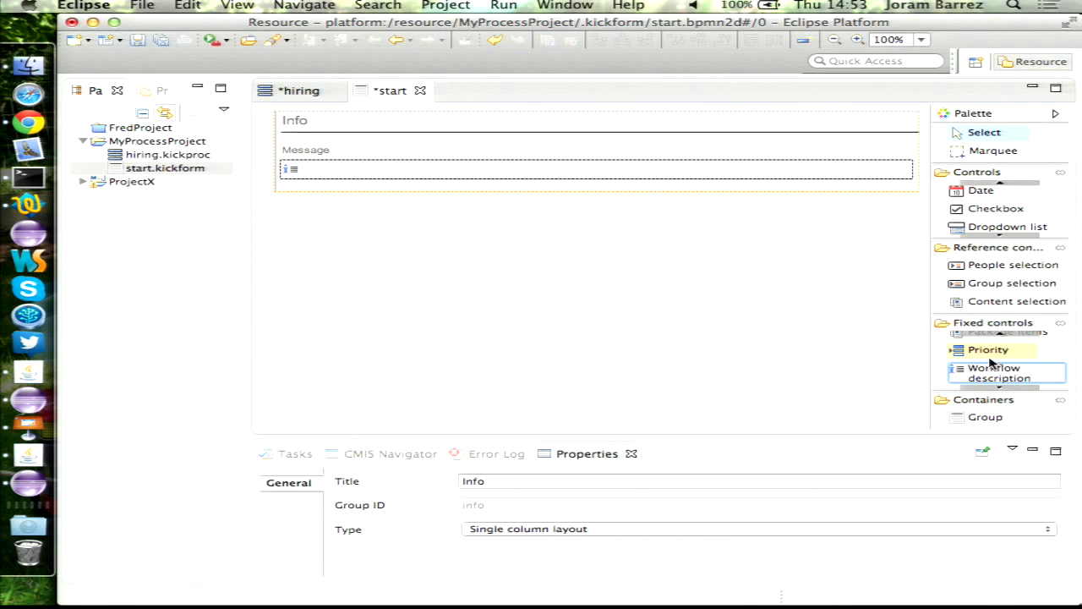
pyautogui.click(379, 186)
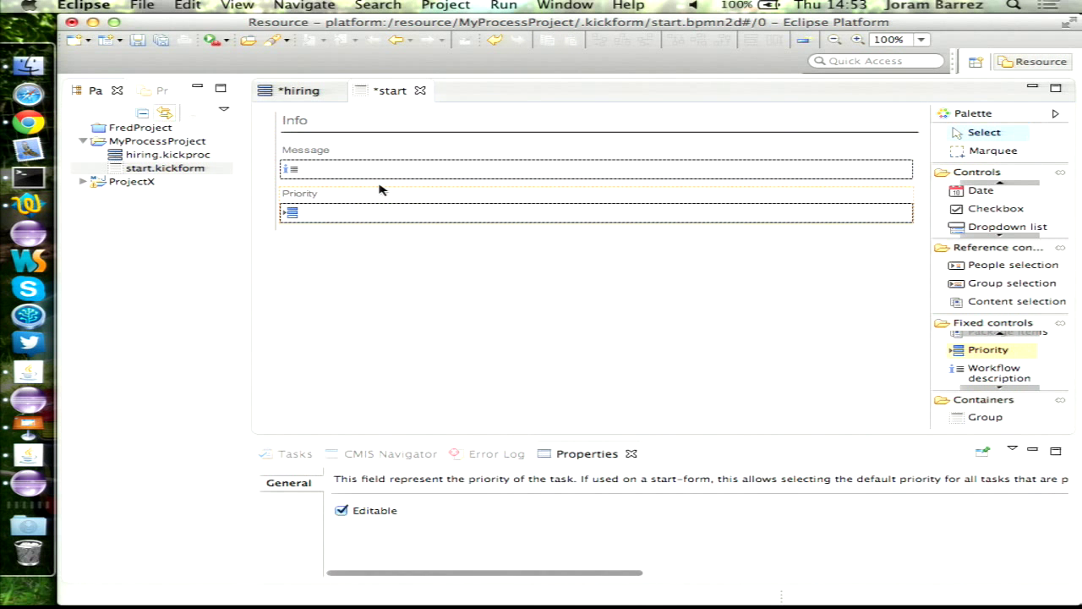
# - Set the Info group's type to Two column layout
pyautogui.click(343, 127)
pyautogui.click(545, 529)
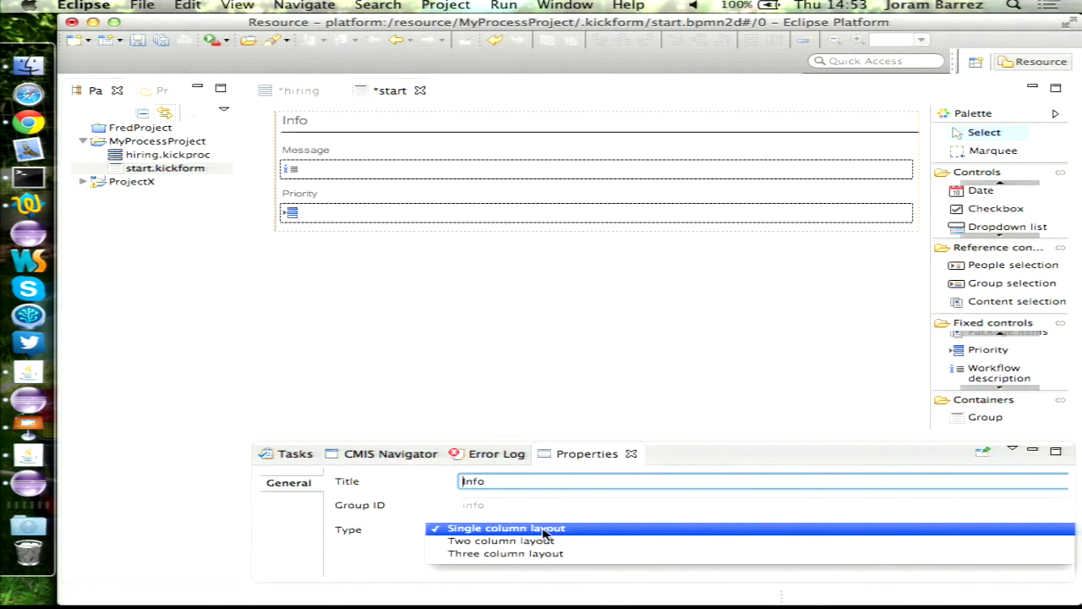
pyautogui.click(546, 541)
pyautogui.click(603, 530)
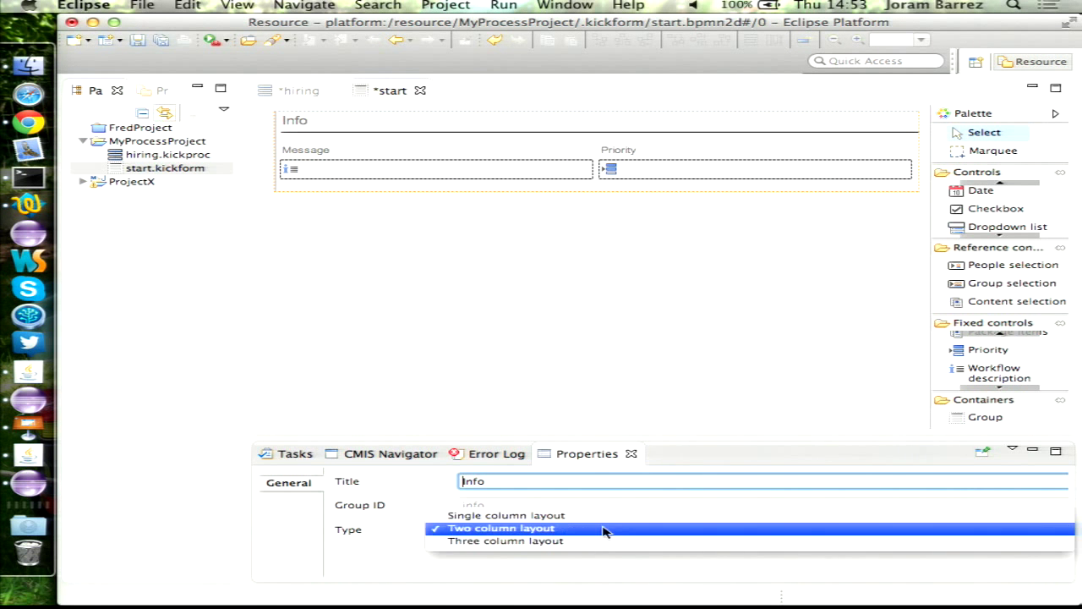
pyautogui.click(585, 542)
pyautogui.click(619, 530)
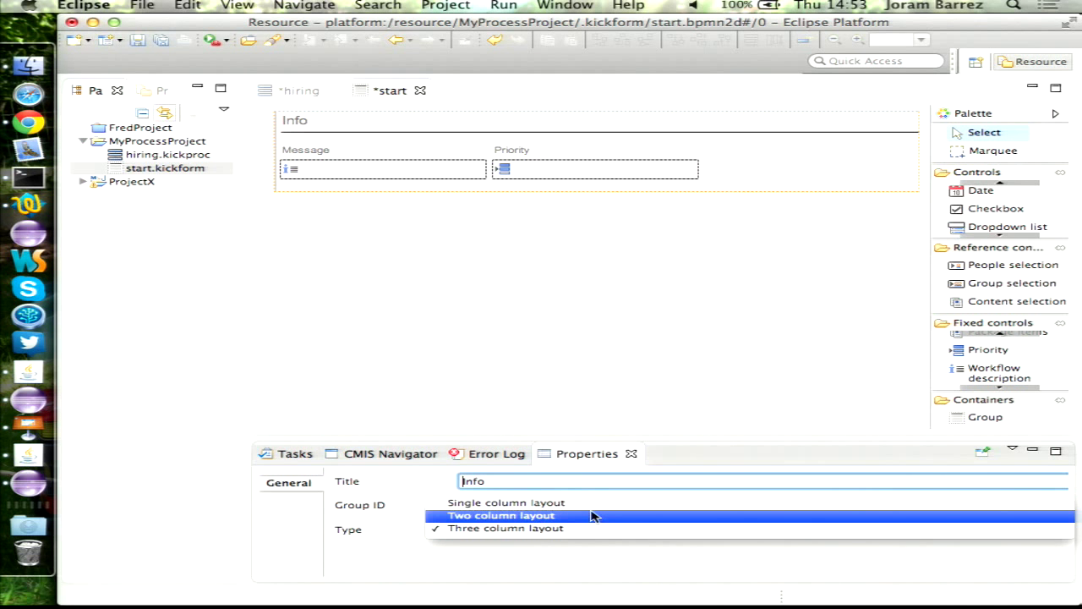
pyautogui.click(592, 516)
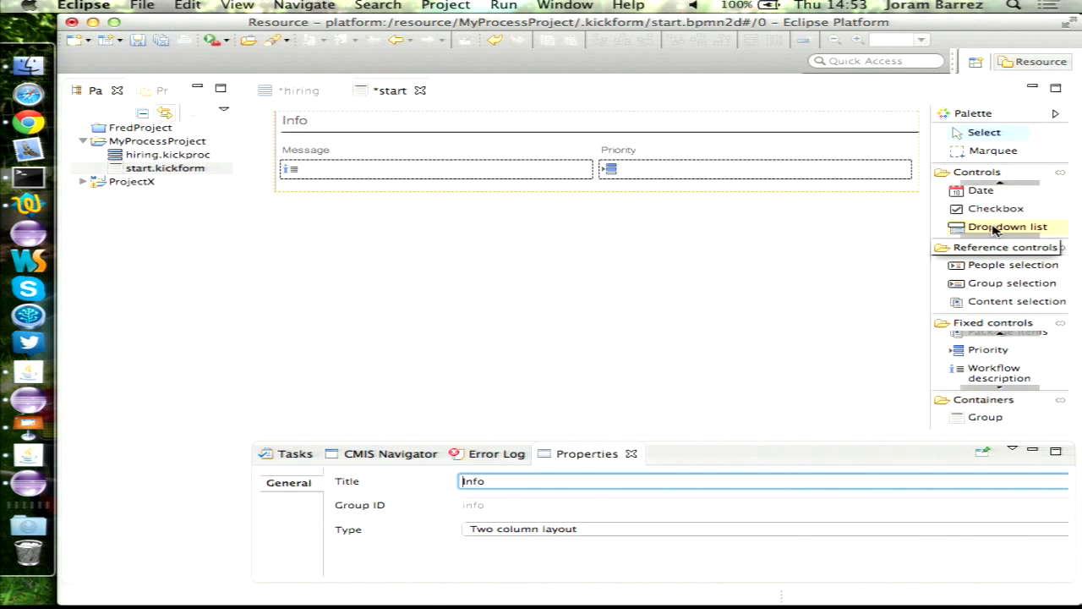
# - Add a mandatory 'Position' dropdown with values sales, engineering and marketing, then save
pyautogui.moveTo(997, 230); pyautogui.dragTo(306, 196)
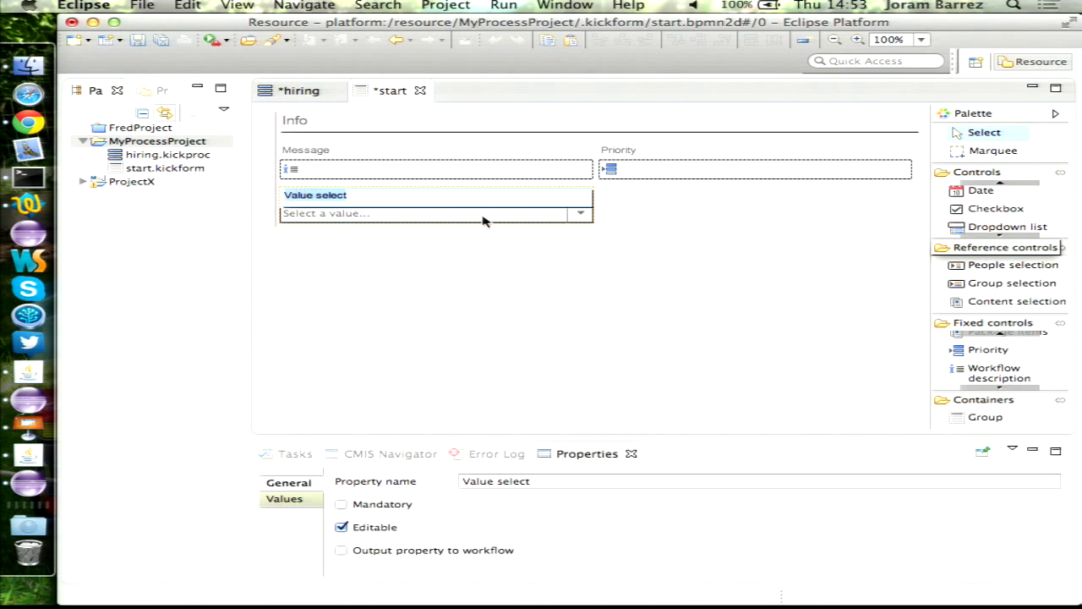
pyautogui.write('Po')
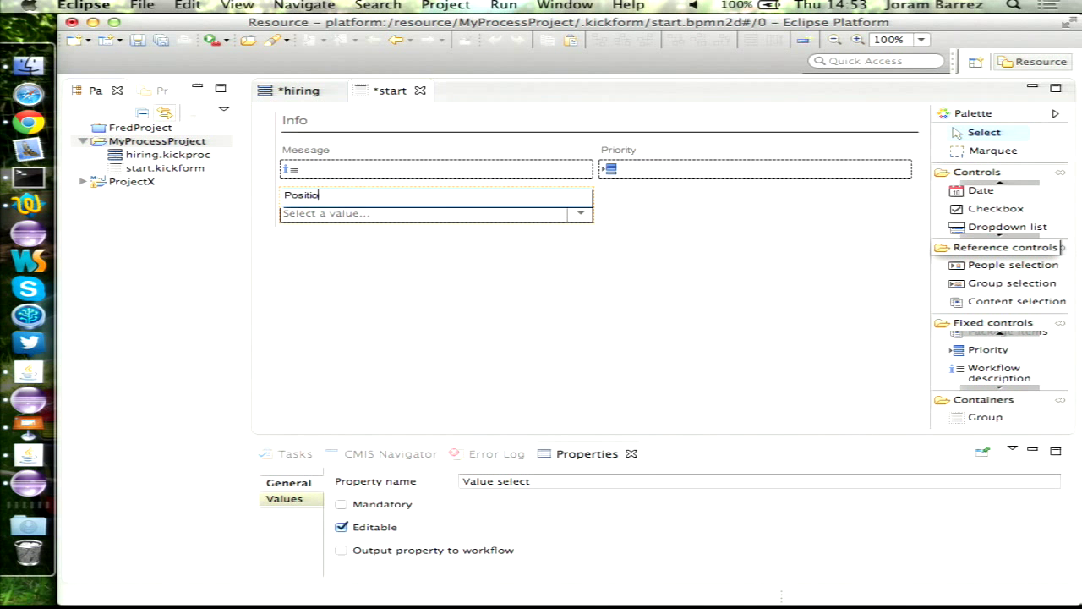
pyautogui.write('sition')
pyautogui.click(343, 505)
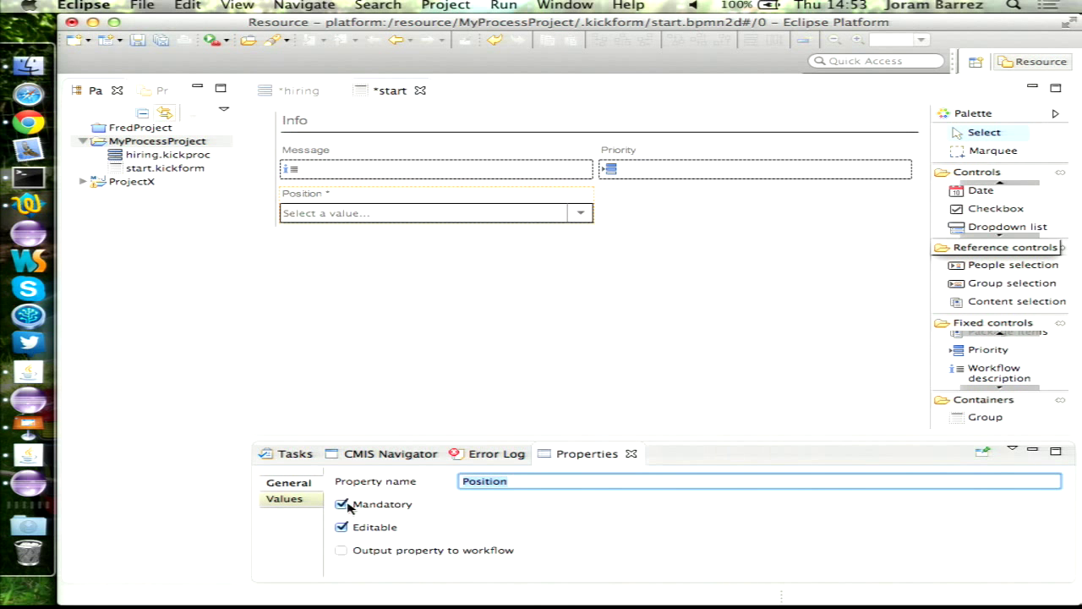
pyautogui.click(284, 500)
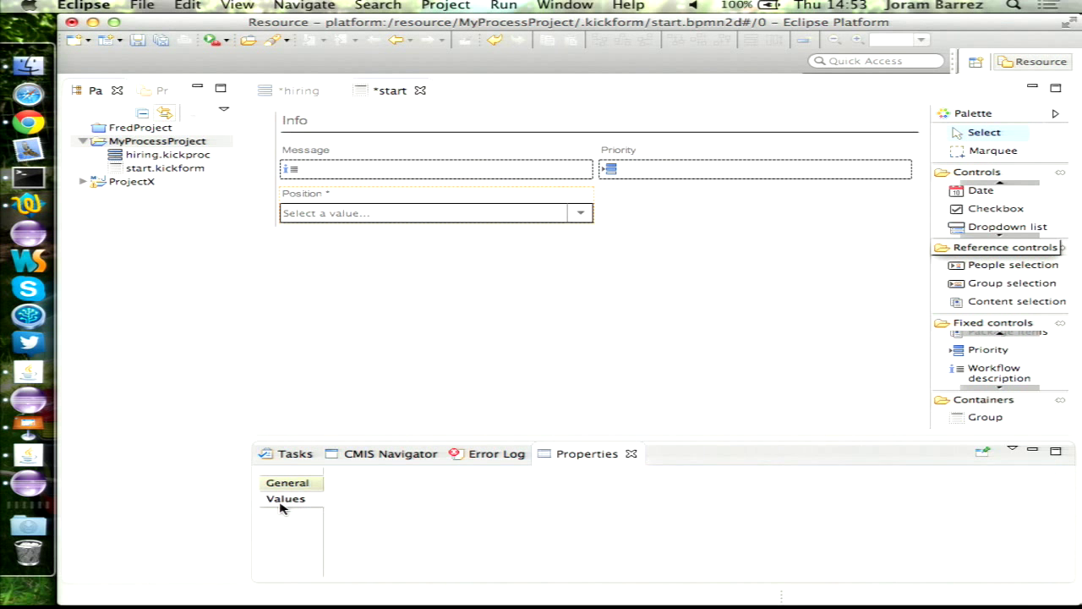
pyautogui.write('sale')
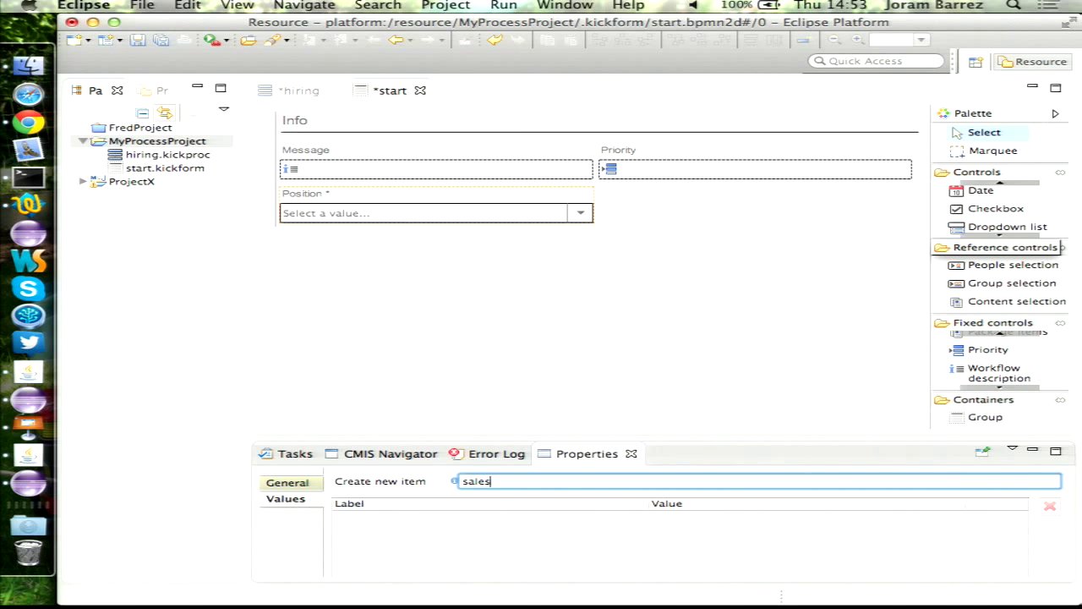
pyautogui.write('s')
pyautogui.press('Return')
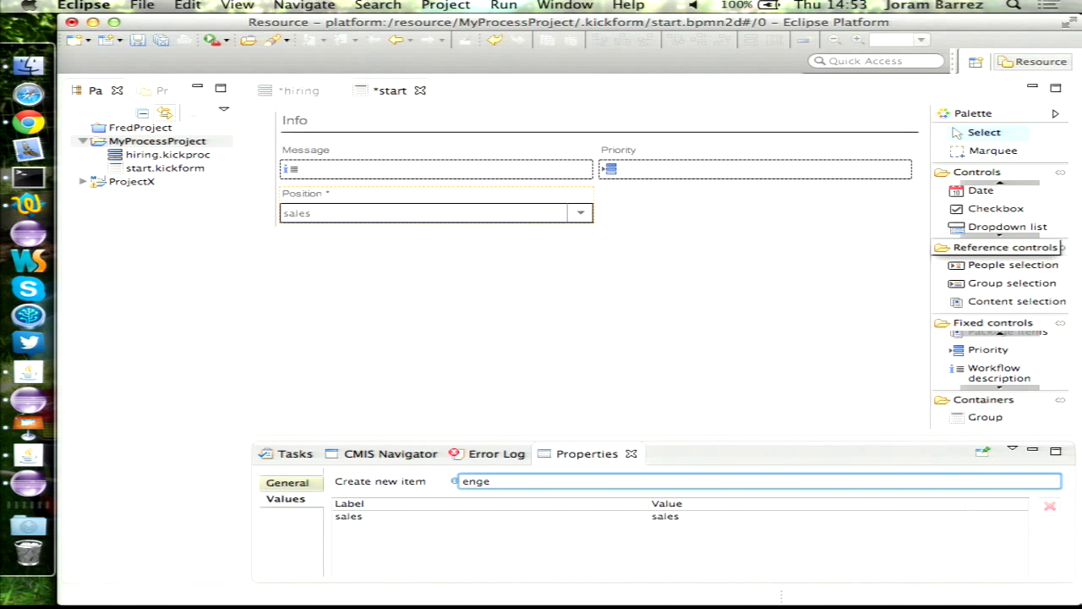
pyautogui.write('engineering')
pyautogui.press('Return')
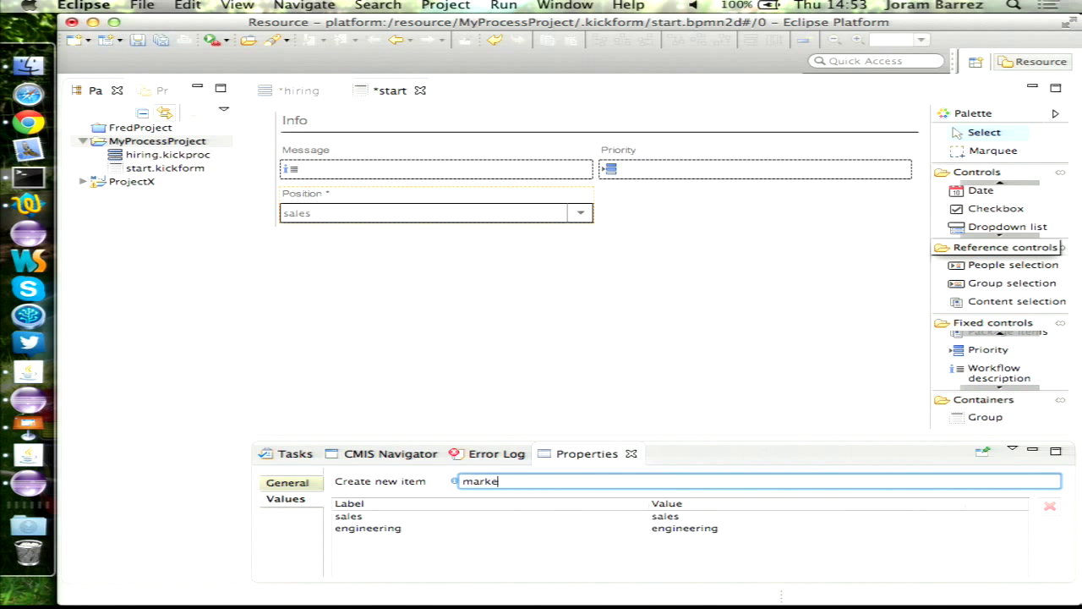
pyautogui.press('Return')
pyautogui.click(538, 306)
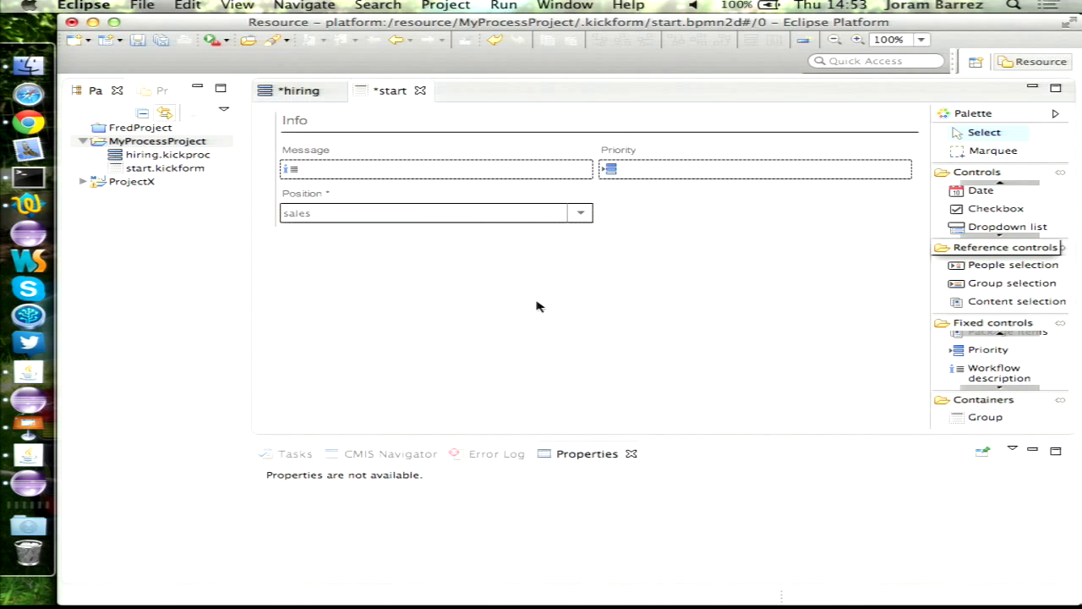
pyautogui.press('super+s')
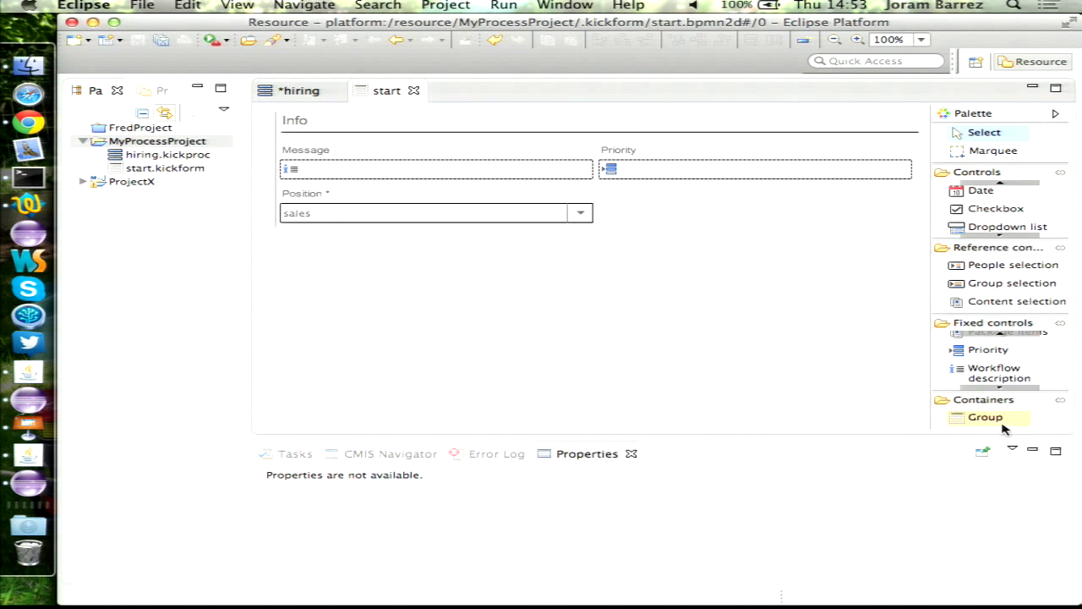
# - Add a new group titled 'Candidate information' below the Info section
pyautogui.click(960, 416)
pyautogui.click(453, 304)
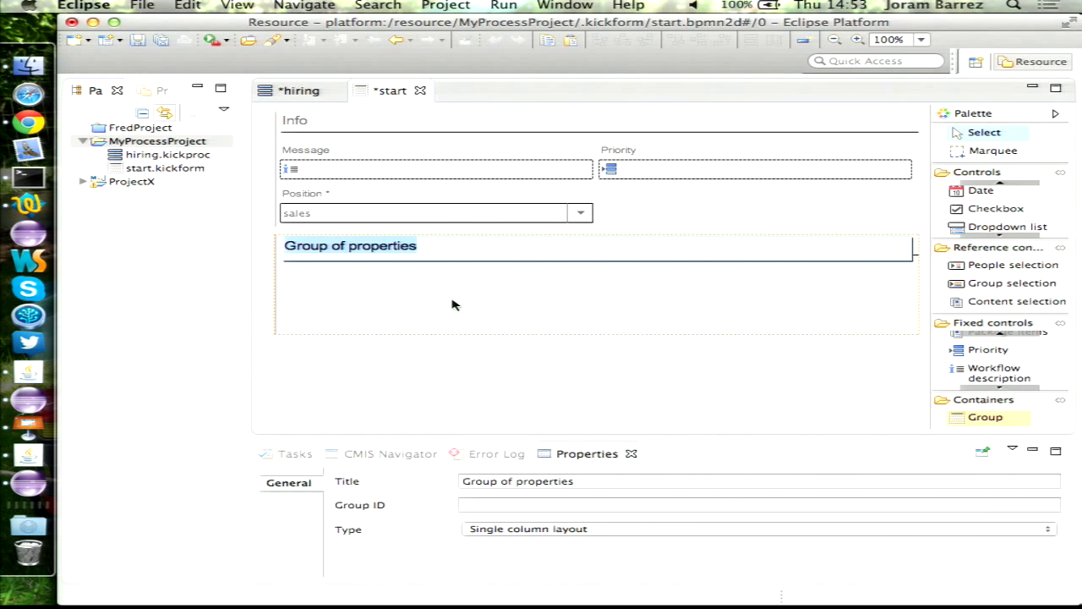
pyautogui.write('Candid')
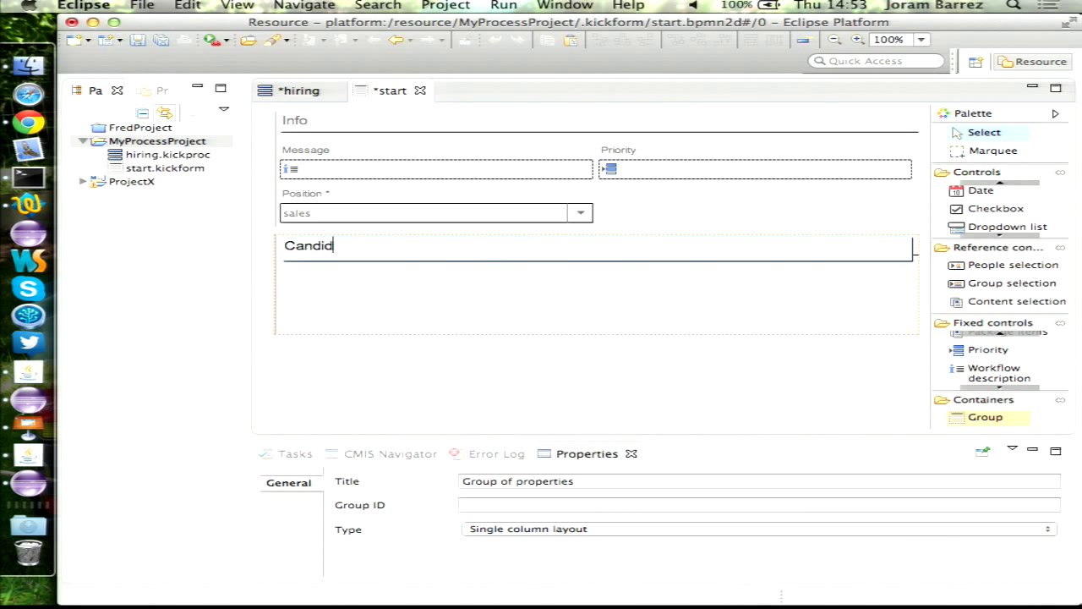
pyautogui.write('ate information')
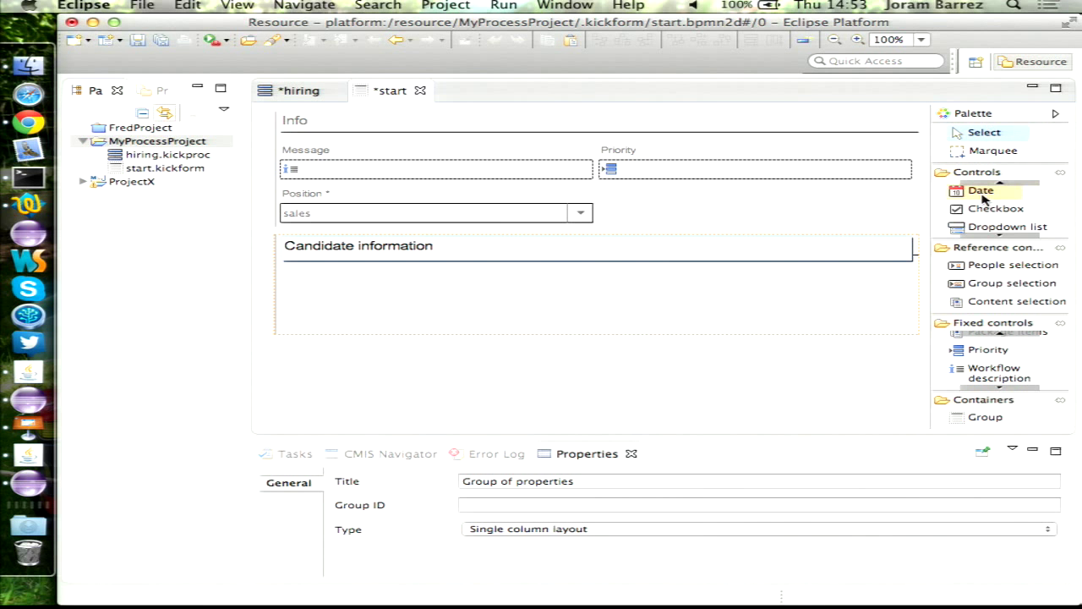
pyautogui.click(1003, 183)
# - Add mandatory 'Name' and 'Email' text fields to Candidate information
pyautogui.click(1003, 183)
pyautogui.moveTo(998, 191); pyautogui.dragTo(489, 279)
pyautogui.write('Name')
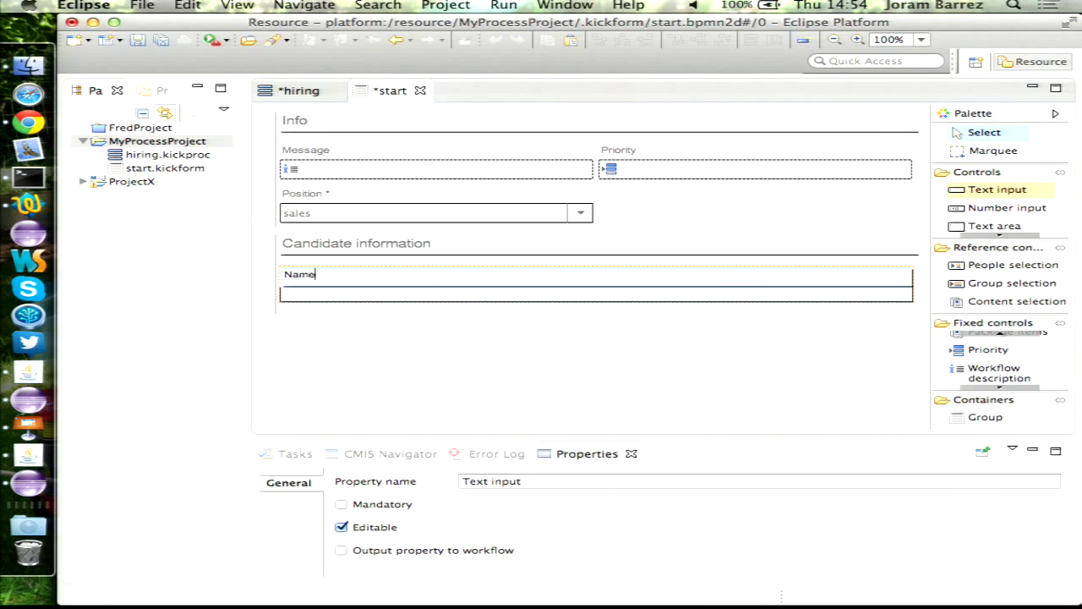
pyautogui.press('Return')
pyautogui.click(367, 505)
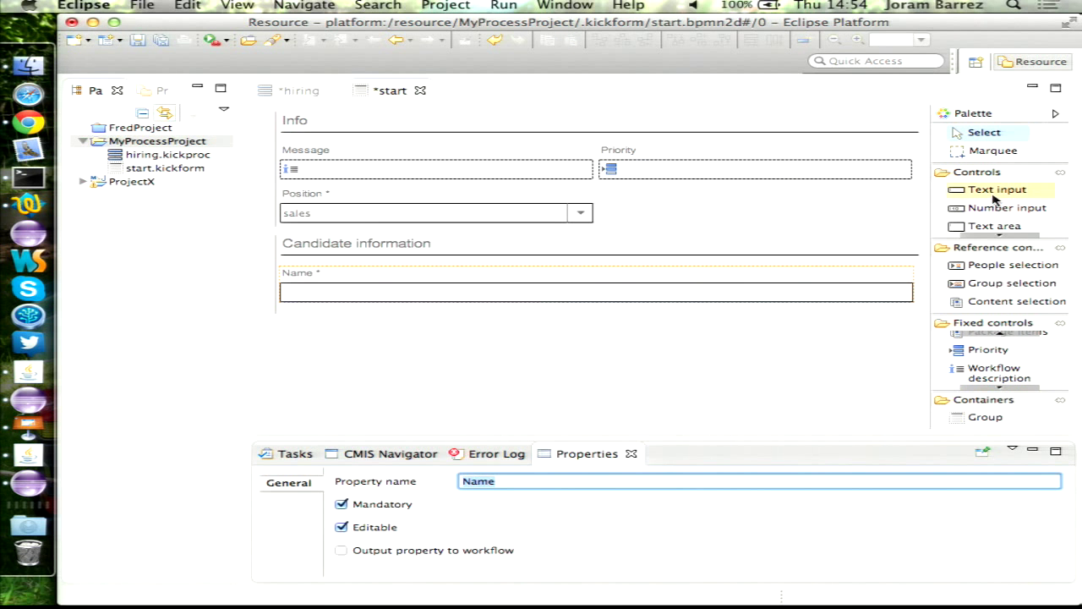
pyautogui.moveTo(998, 189); pyautogui.dragTo(315, 320)
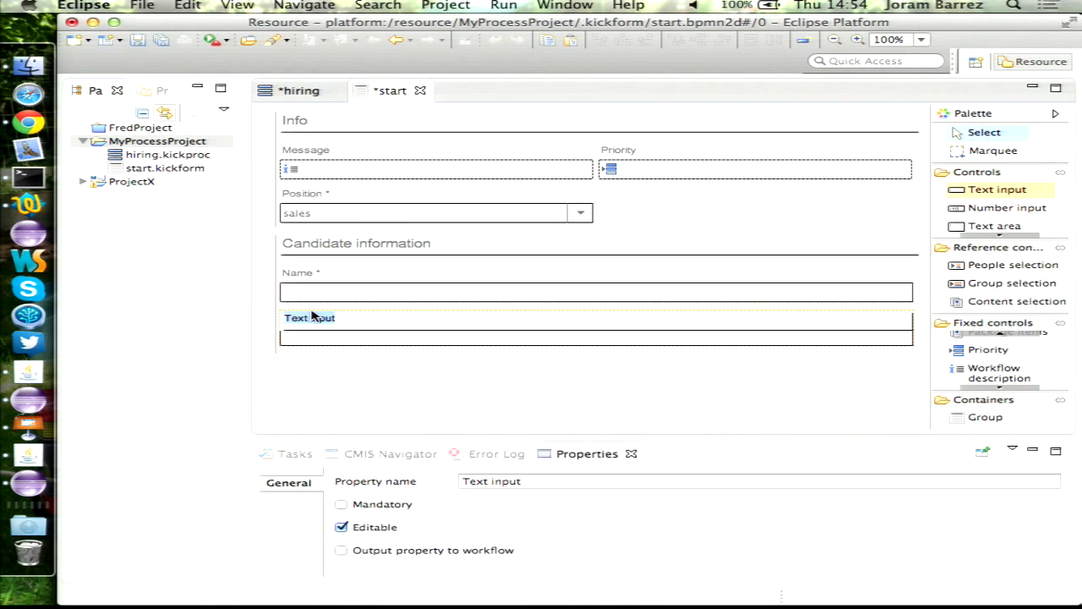
pyautogui.write('Email')
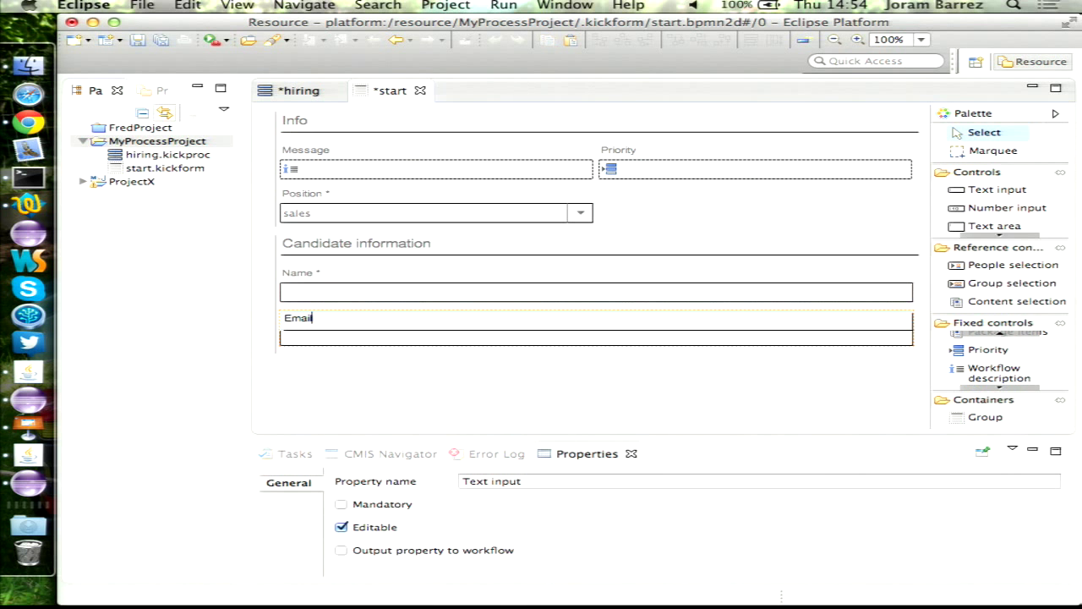
pyautogui.click(355, 505)
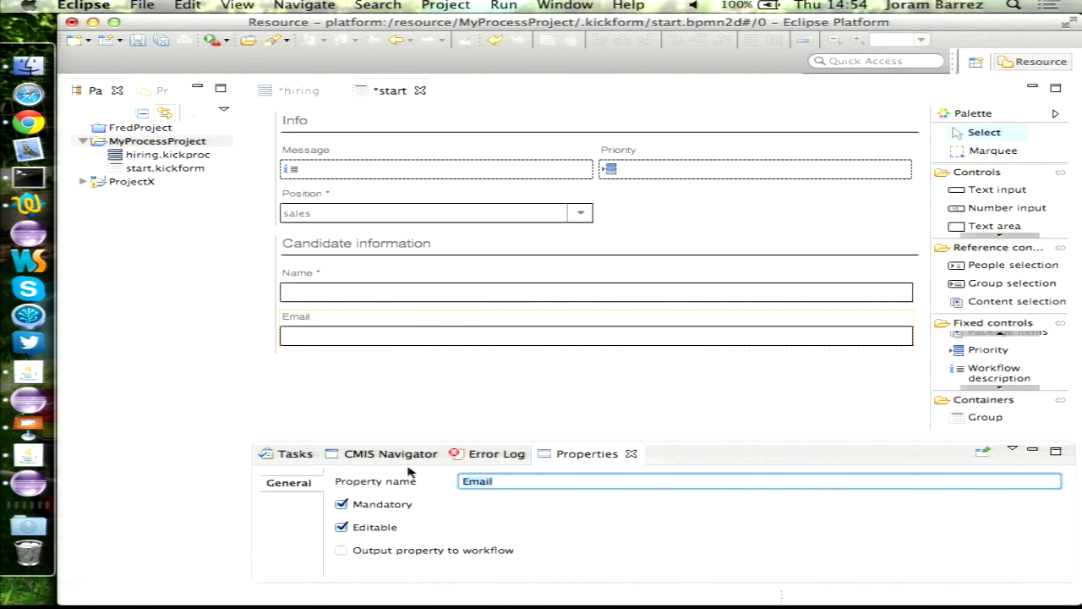
pyautogui.click(464, 378)
# - Add a 'Resumes and pictures' group with a package Items field, plus another group below
pyautogui.moveTo(985, 417); pyautogui.dragTo(427, 395)
pyautogui.write('Resumes')
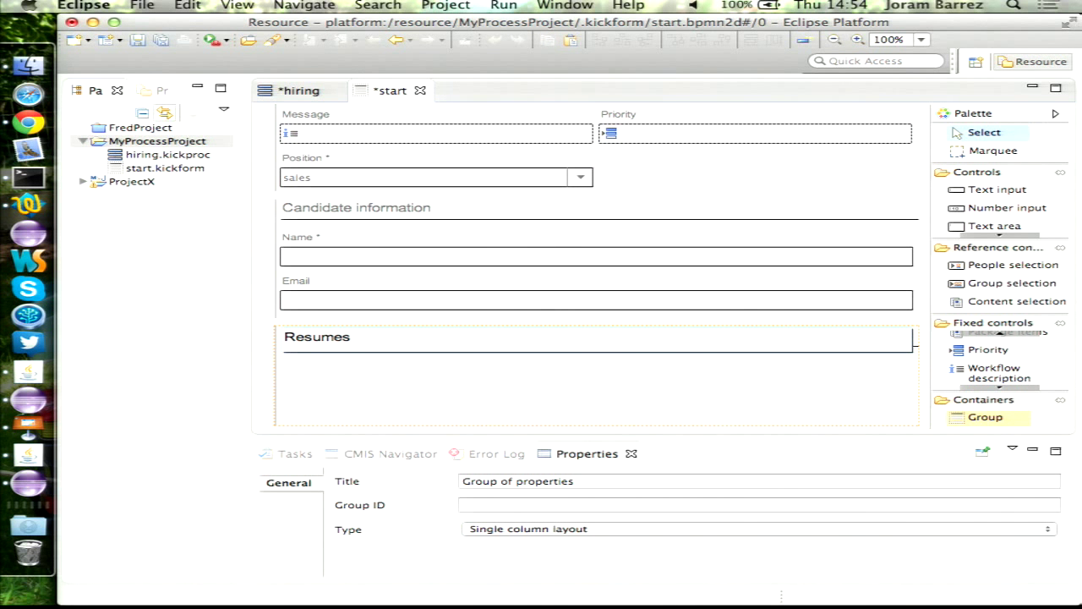
pyautogui.write(' and pictures')
pyautogui.click(1008, 336)
pyautogui.click(1008, 360)
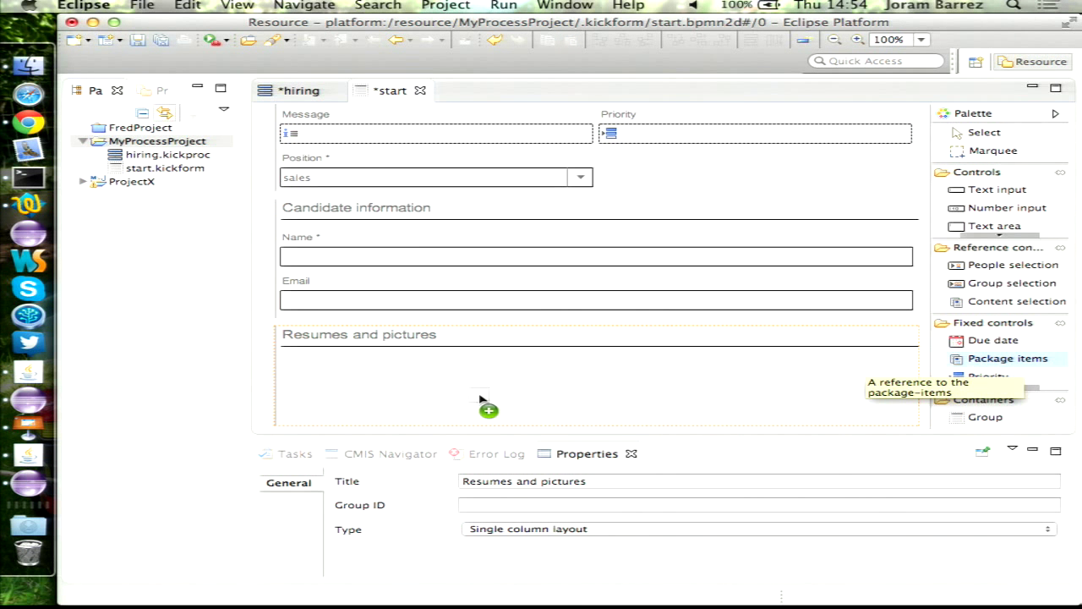
pyautogui.click(483, 409)
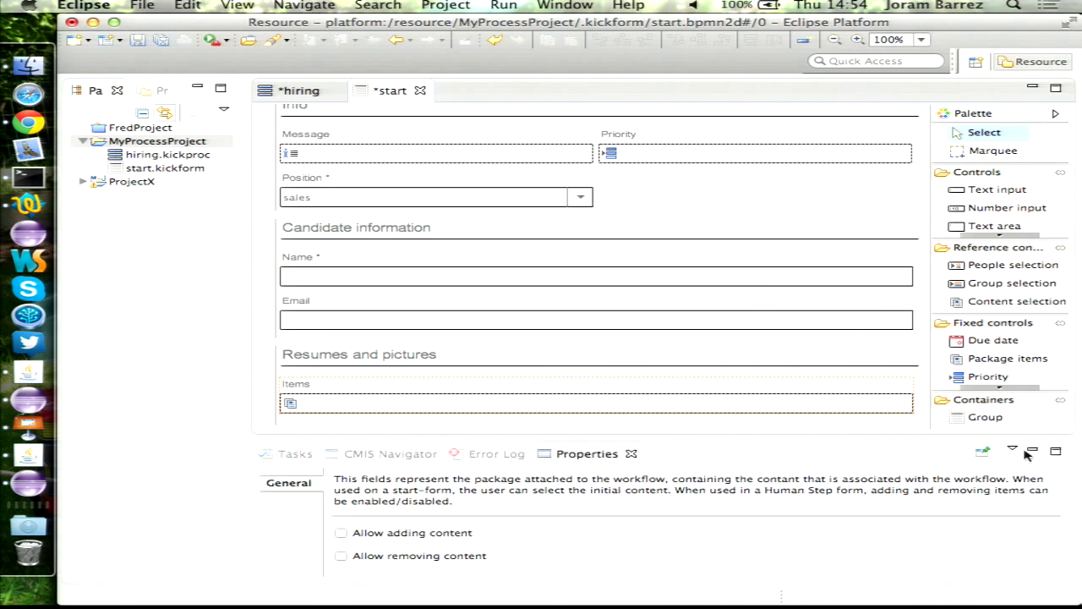
pyautogui.click(986, 418)
pyautogui.click(306, 430)
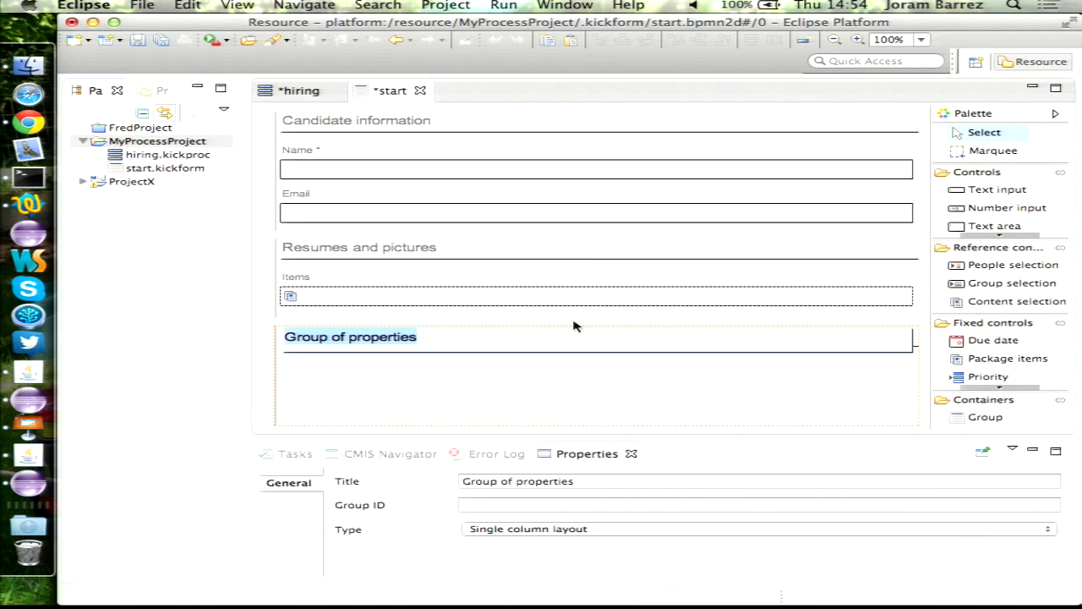
# - Title the group 'Screening' and add a mandatory, multiple-selection Select people field
pyautogui.write('Screening')
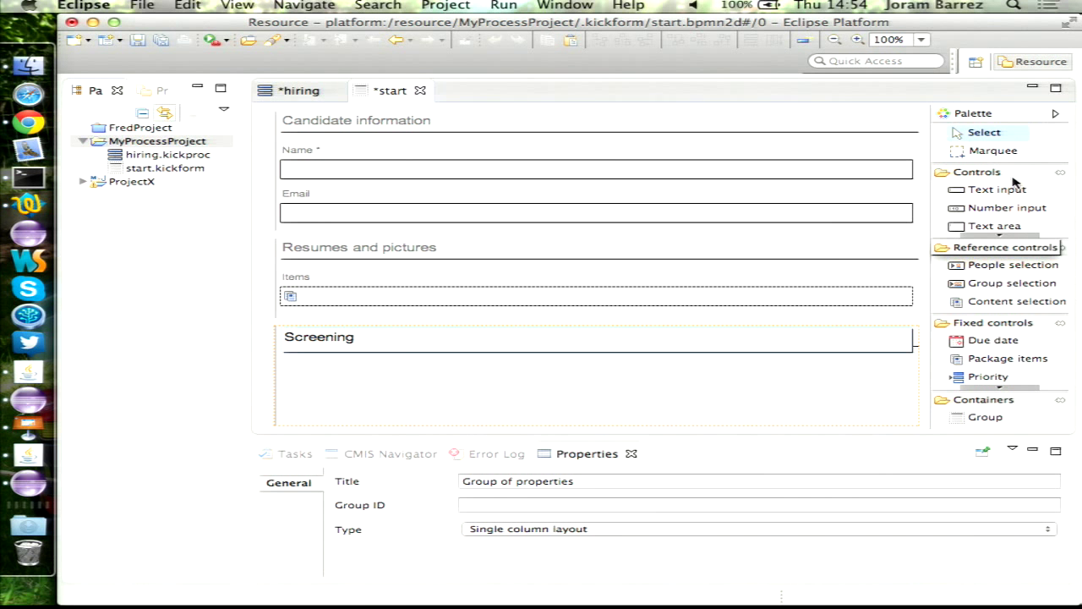
pyautogui.click(1007, 265)
pyautogui.click(355, 385)
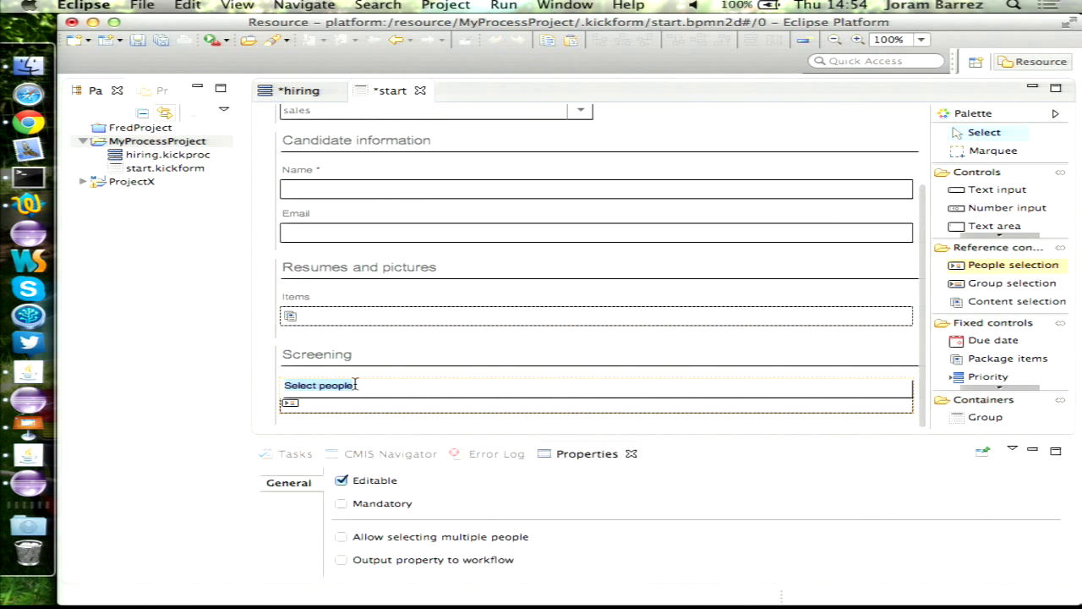
pyautogui.click(380, 505)
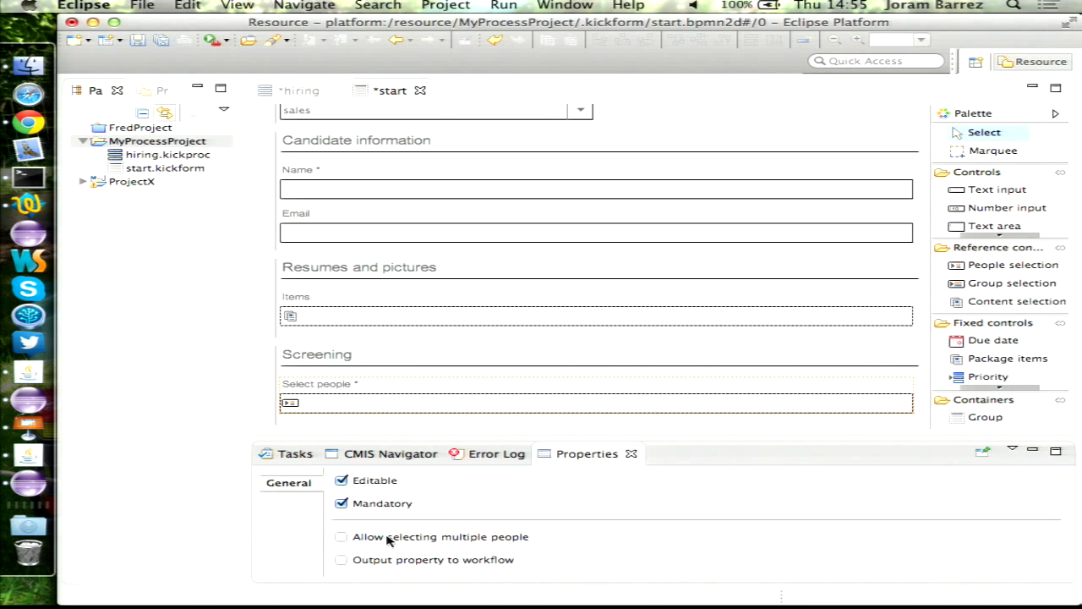
pyautogui.click(387, 538)
# - Make Screening two-column and add a mandatory 'Requires number of approvers' number field
pyautogui.click(325, 353)
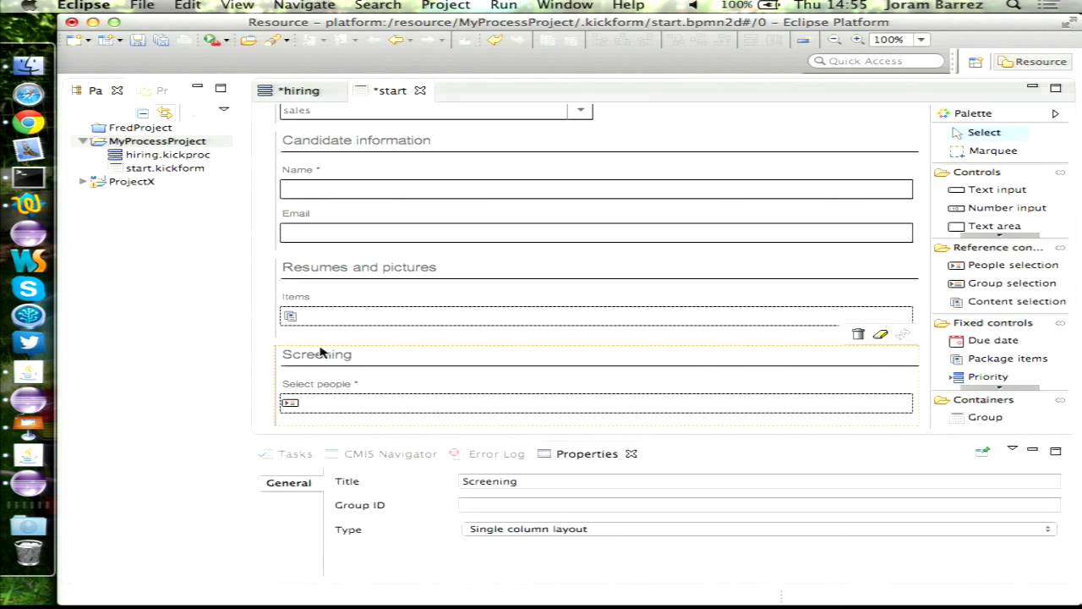
pyautogui.click(617, 529)
pyautogui.click(584, 543)
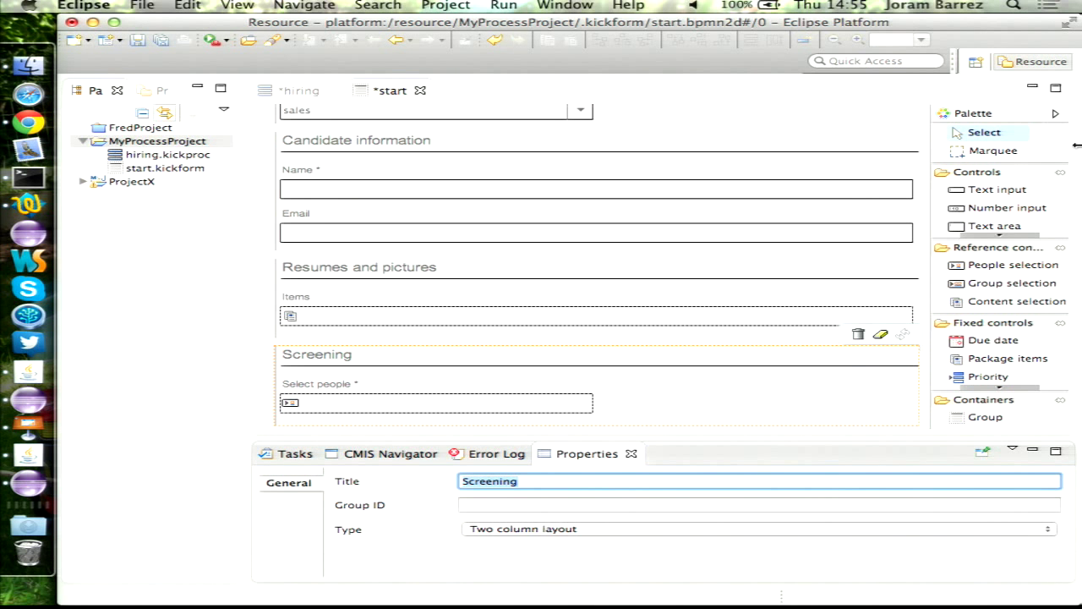
pyautogui.moveTo(994, 209); pyautogui.dragTo(674, 409)
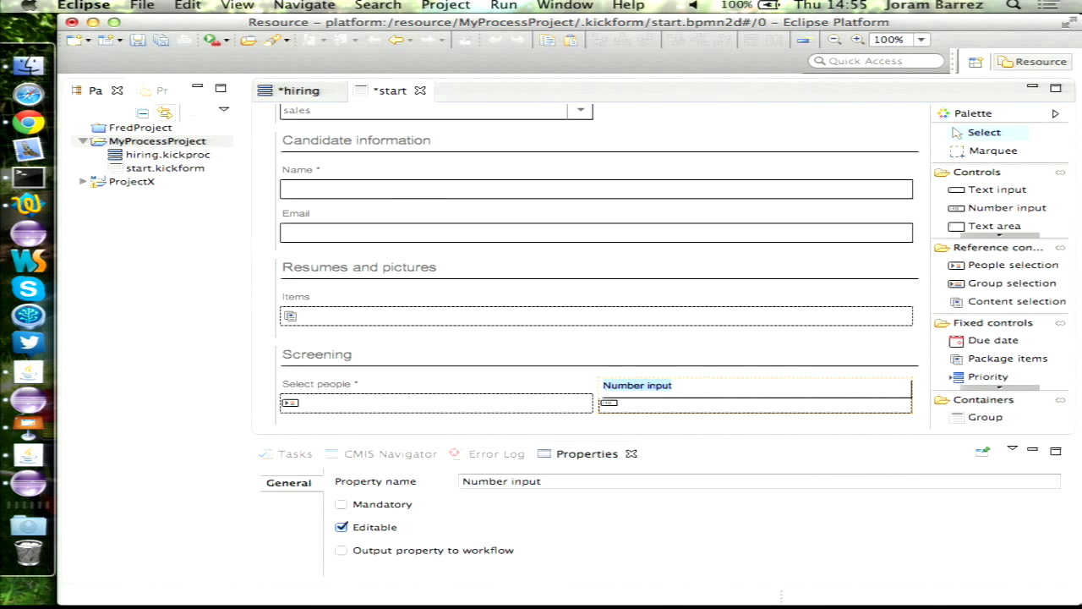
pyautogui.write('Requ')
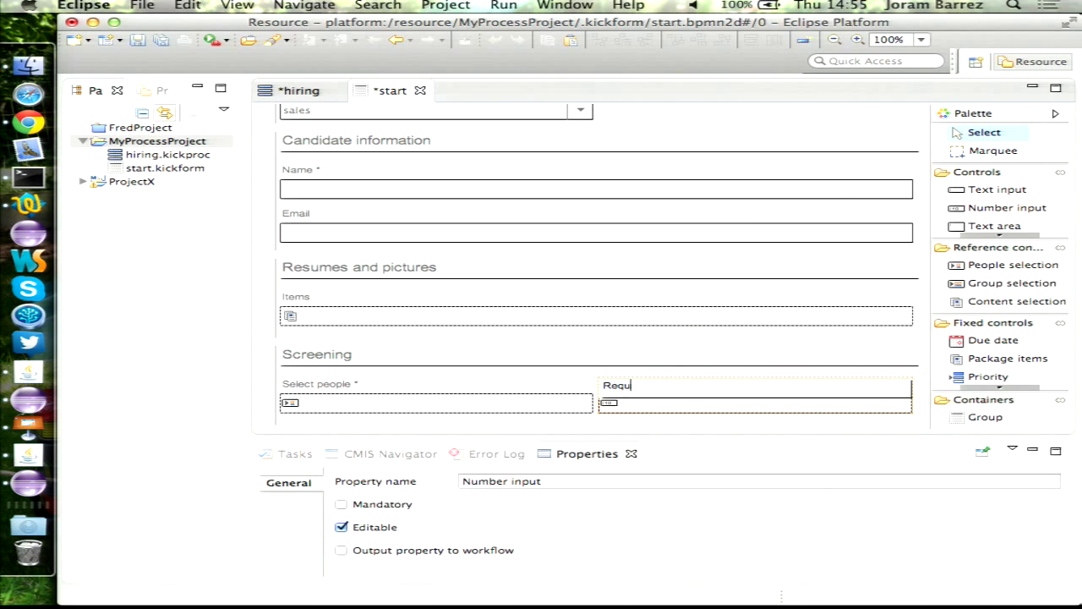
pyautogui.write('ires number of approvers')
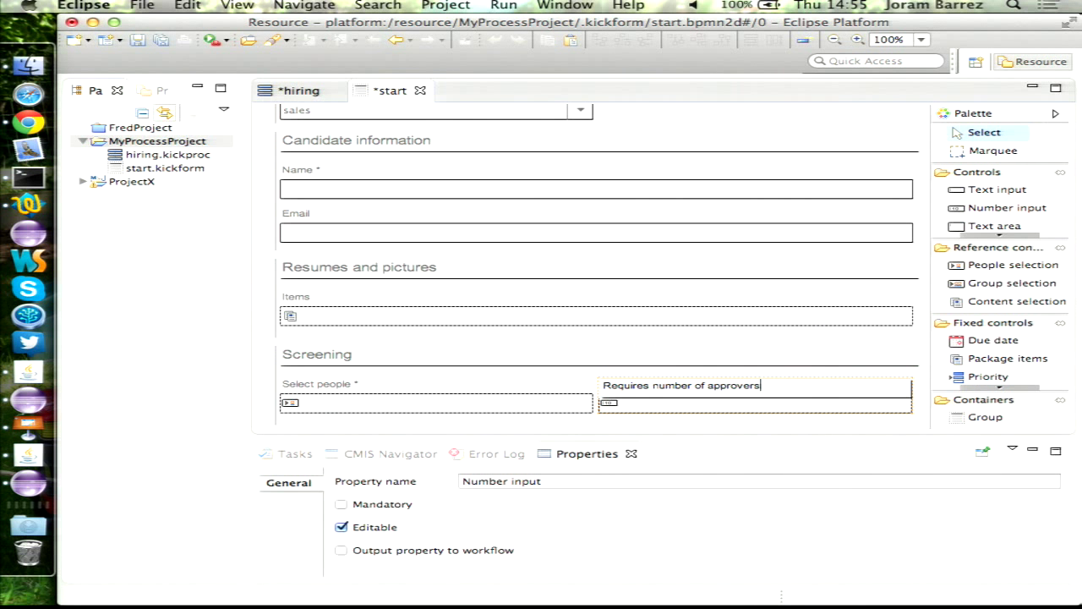
pyautogui.click(341, 504)
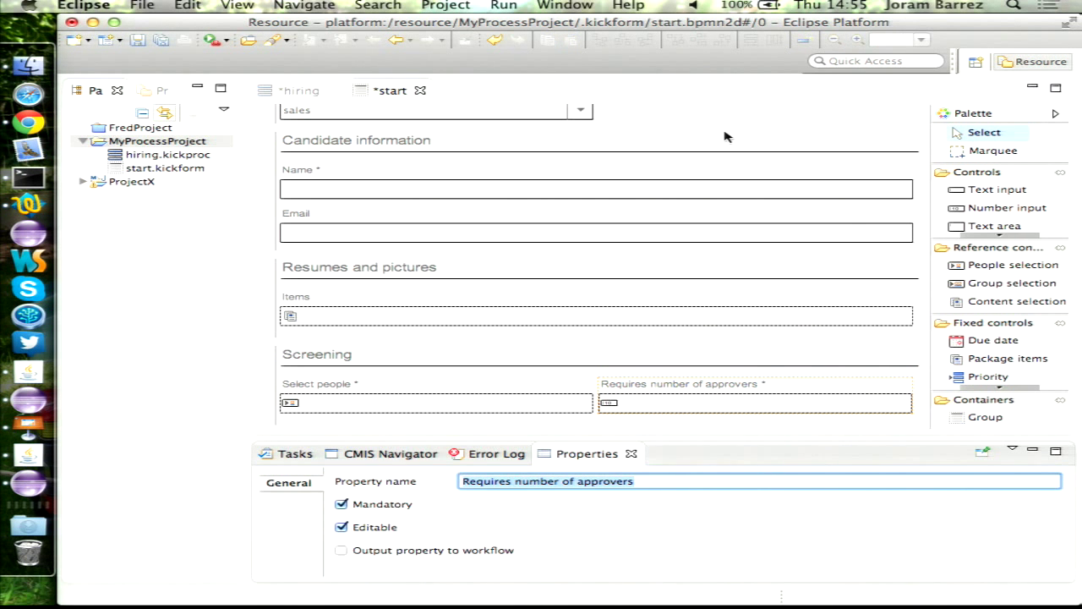
# - Save the hiring process and place a review step named 'Screening' on the diagram
pyautogui.click(294, 91)
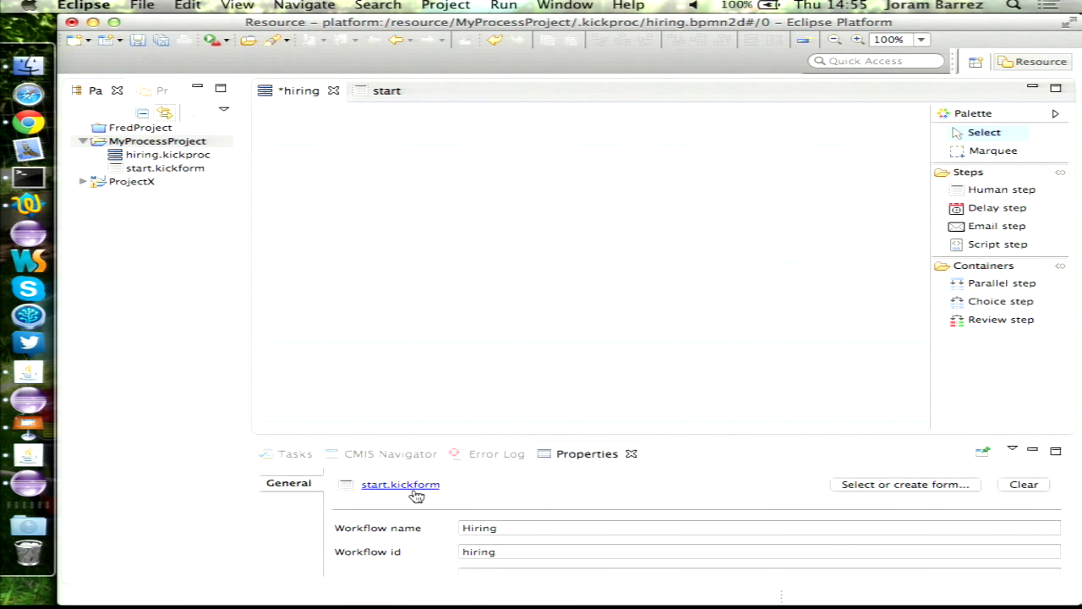
pyautogui.press('super+s')
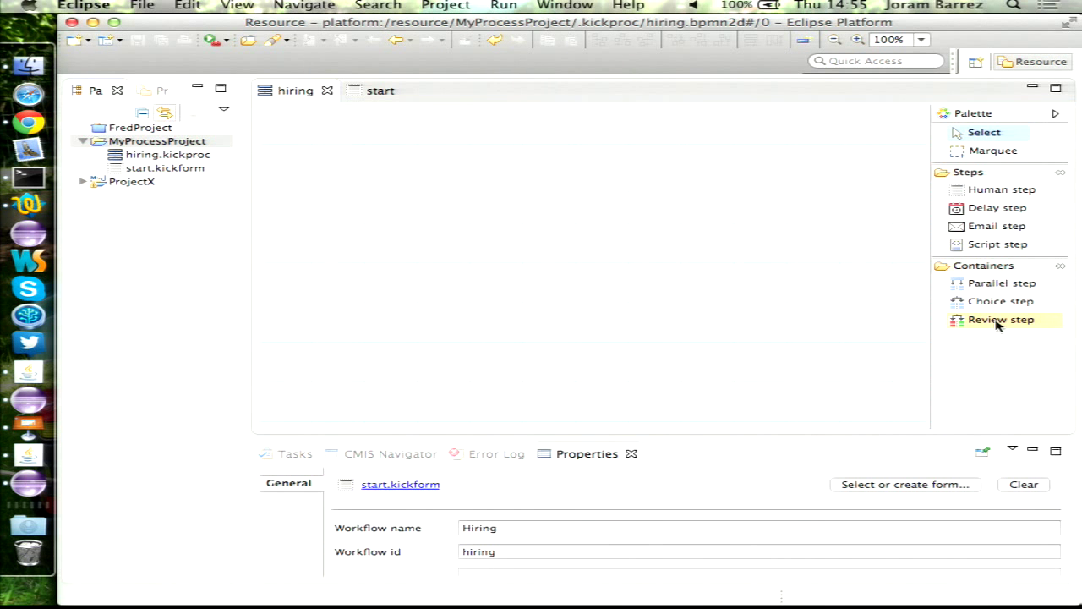
pyautogui.click(998, 321)
pyautogui.click(452, 269)
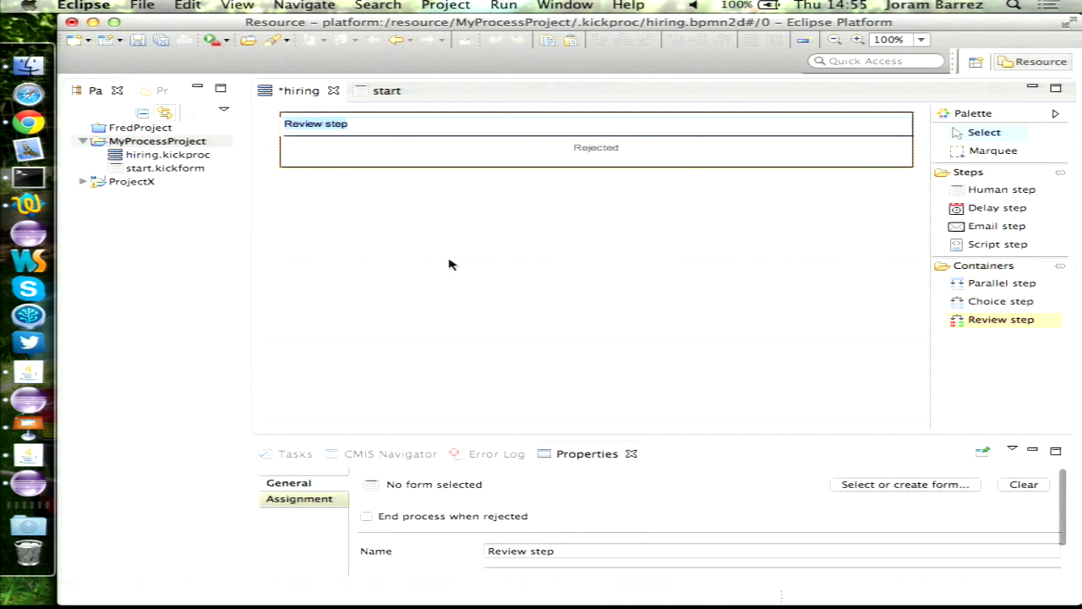
pyautogui.write('Screening')
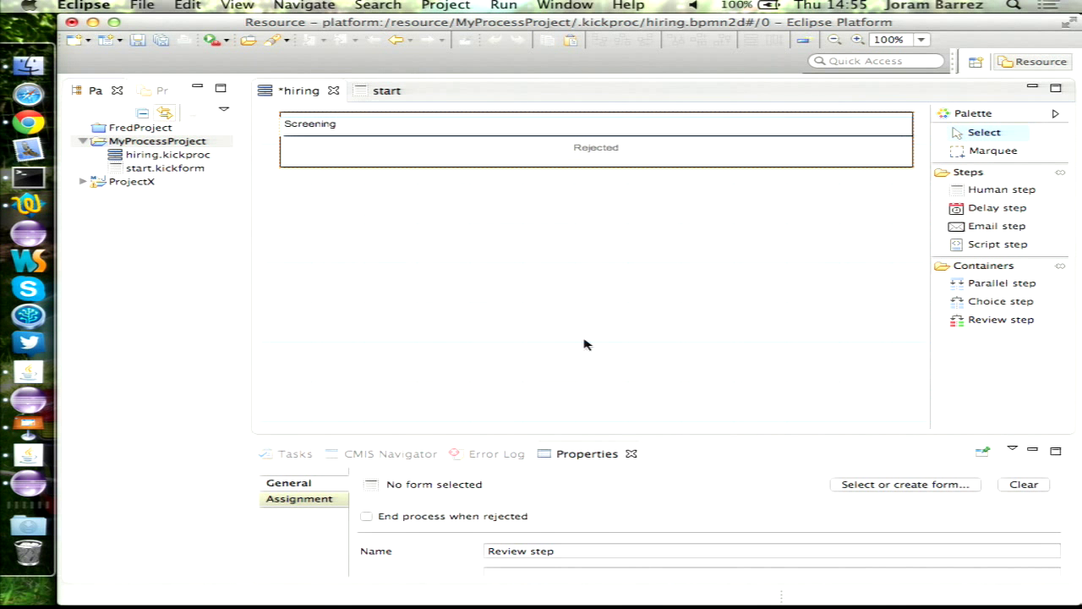
pyautogui.click(476, 292)
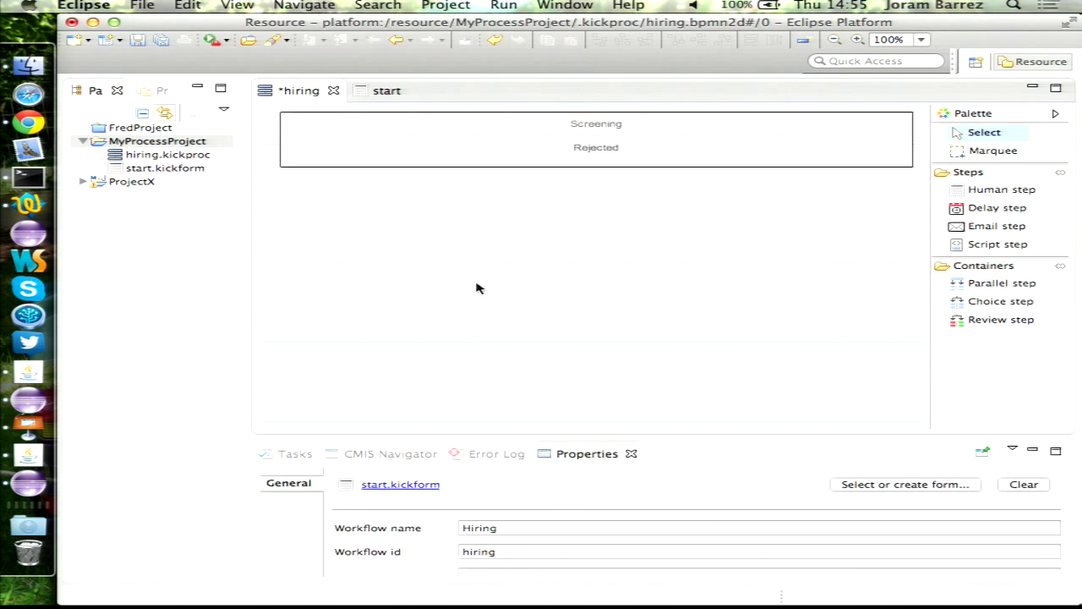
# - Assign Screening to multiple users taken from the start form's Select people property
pyautogui.click(444, 123)
pyautogui.click(320, 499)
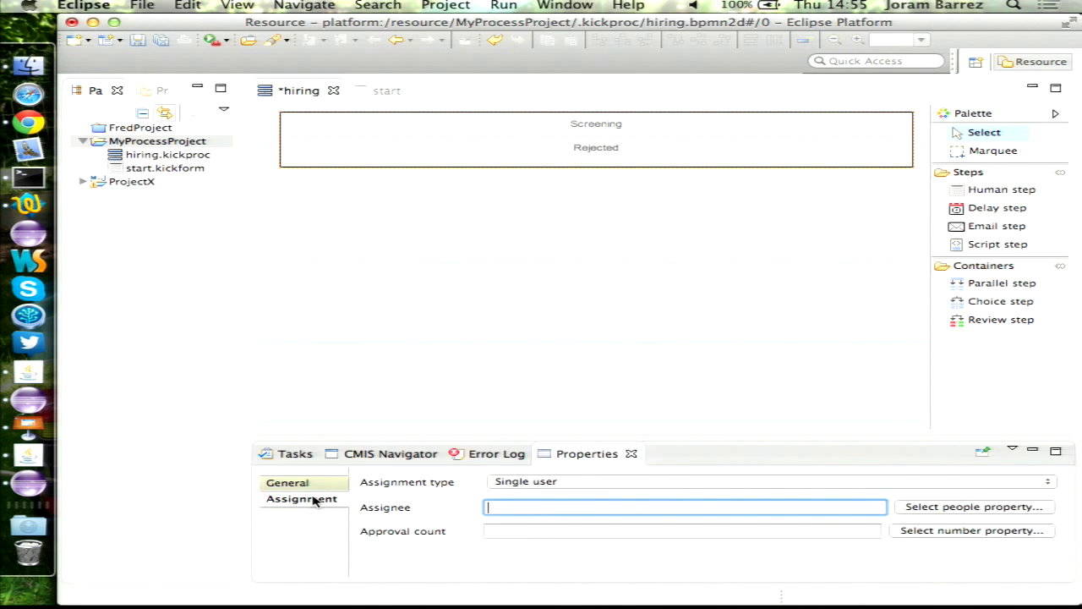
pyautogui.click(592, 481)
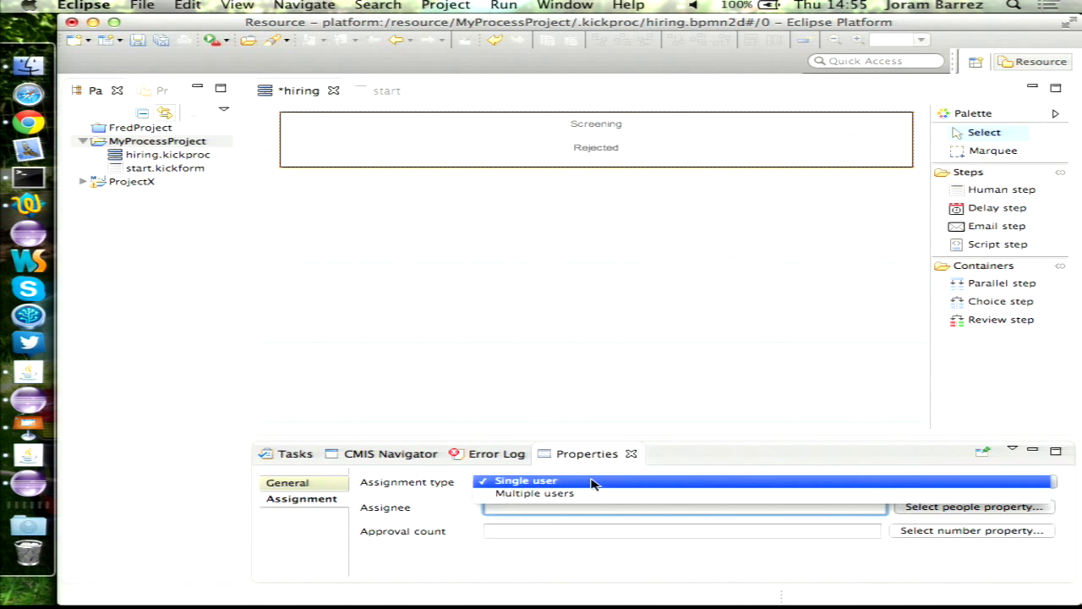
pyautogui.click(575, 493)
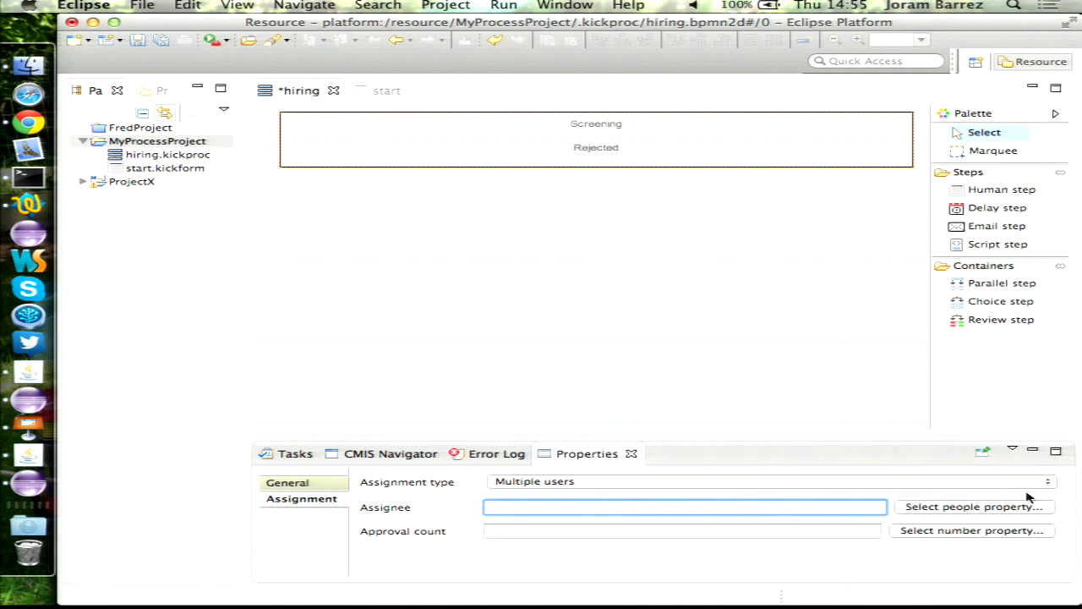
pyautogui.click(937, 507)
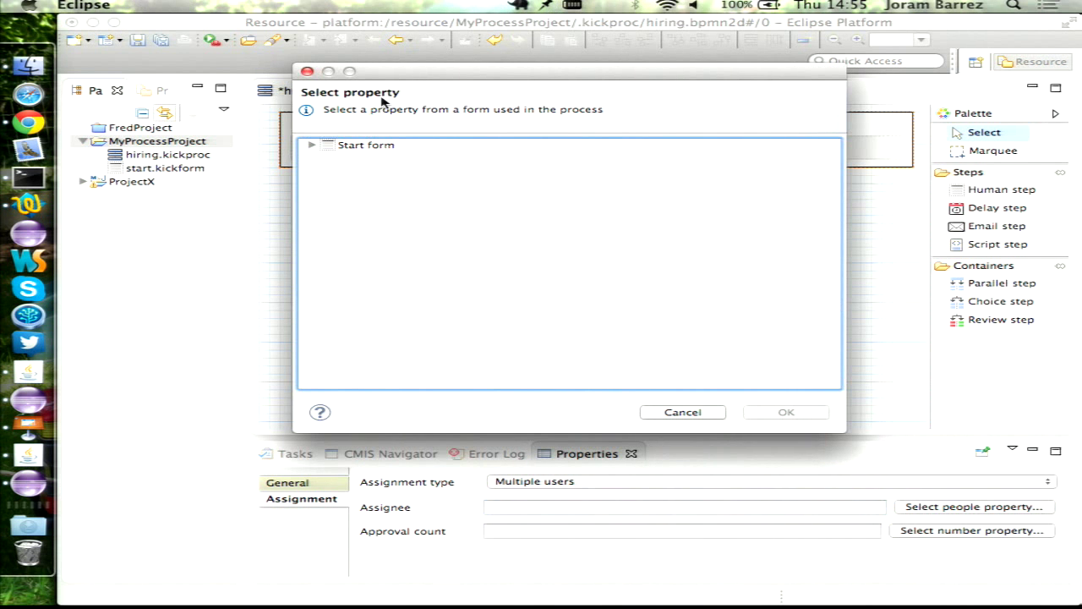
pyautogui.click(376, 147)
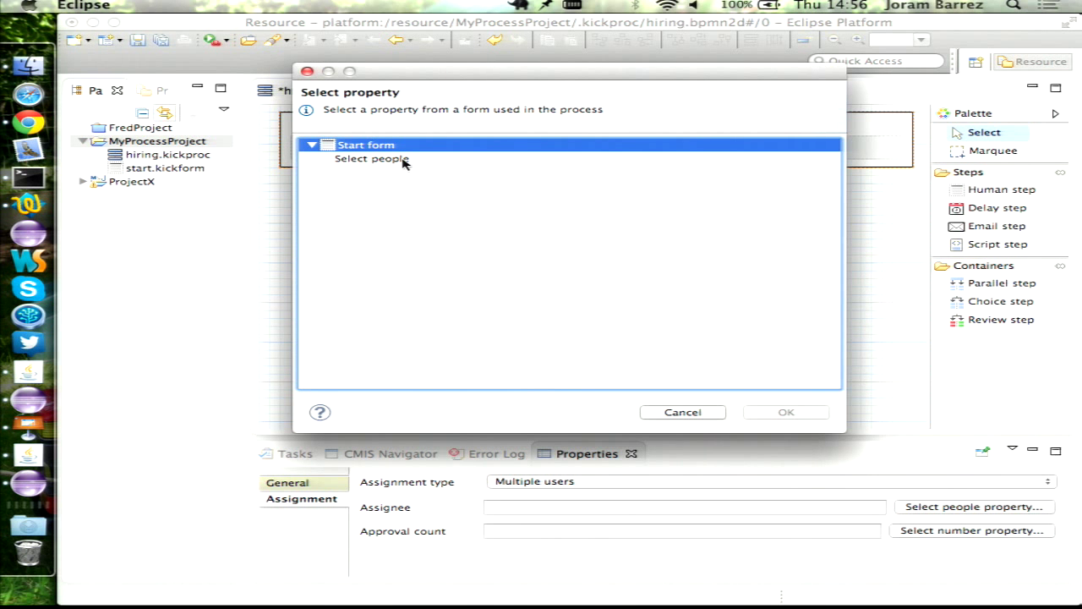
pyautogui.click(403, 161)
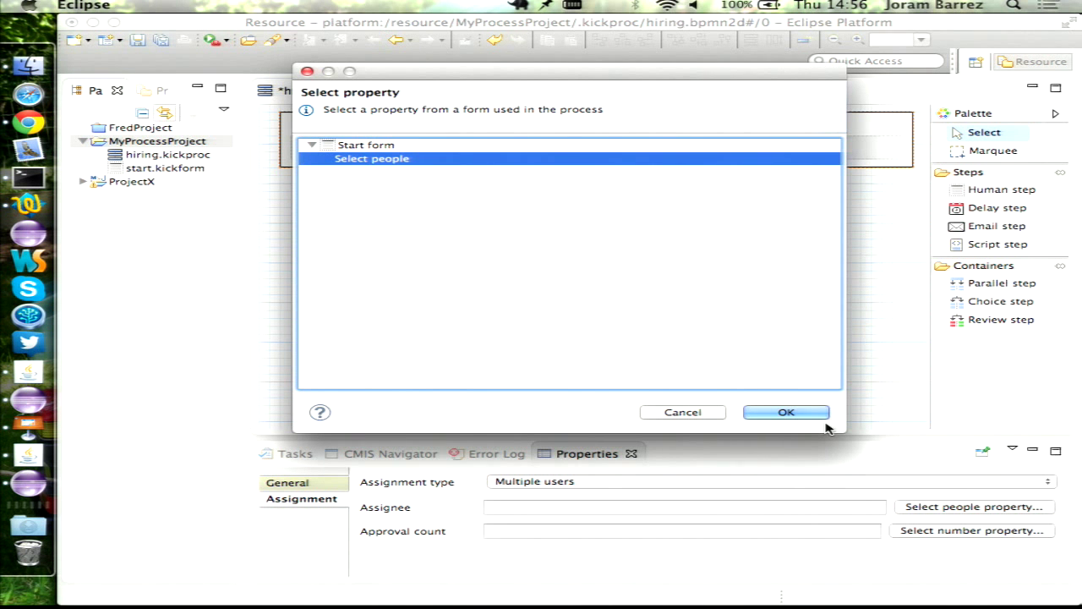
pyautogui.click(781, 413)
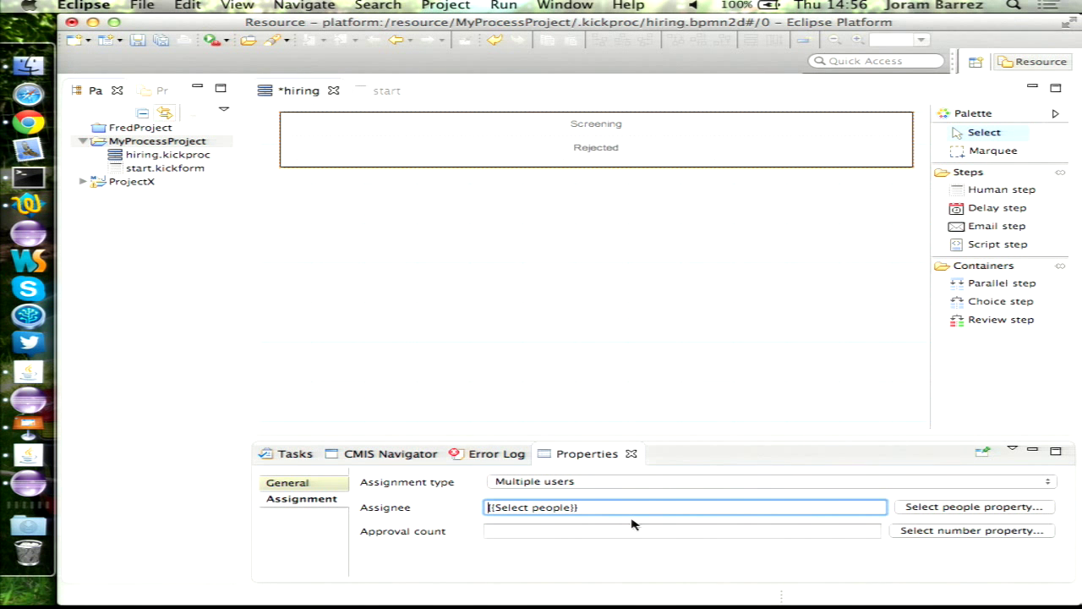
# - Take the approval count from Requires number of approvers and save the process
pyautogui.click(961, 530)
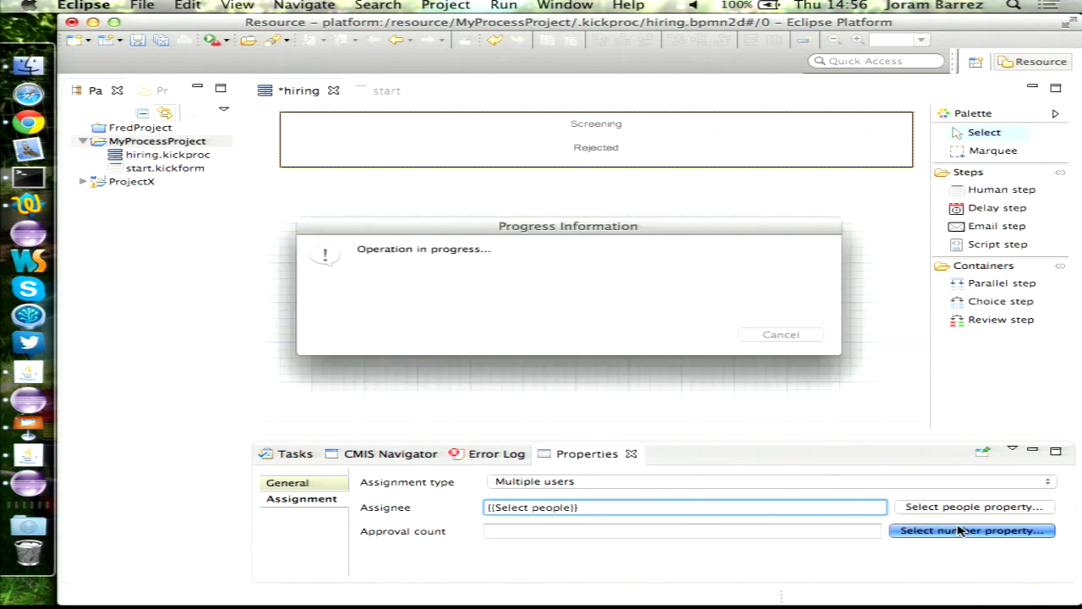
pyautogui.click(389, 146)
pyautogui.press('Right')
pyautogui.press('Down')
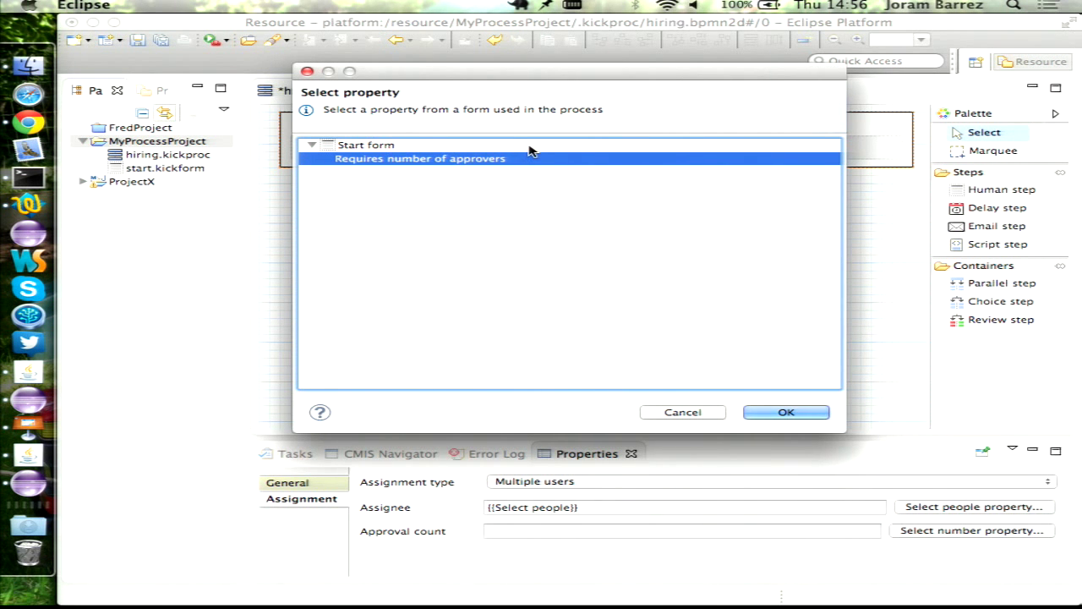
pyautogui.press('Return')
pyautogui.click(501, 307)
pyautogui.press('super+s')
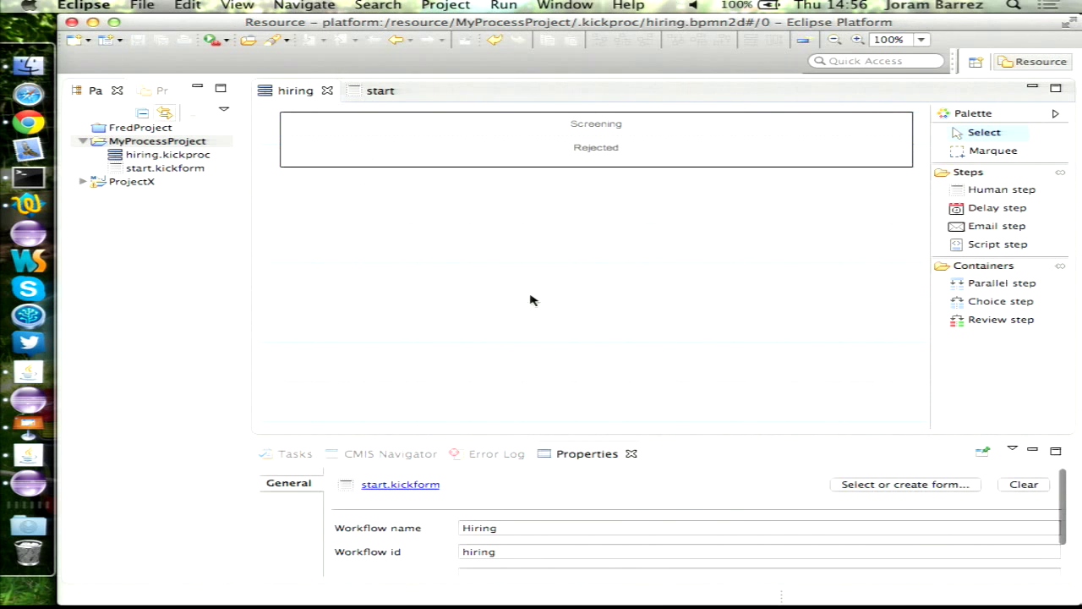
pyautogui.click(626, 126)
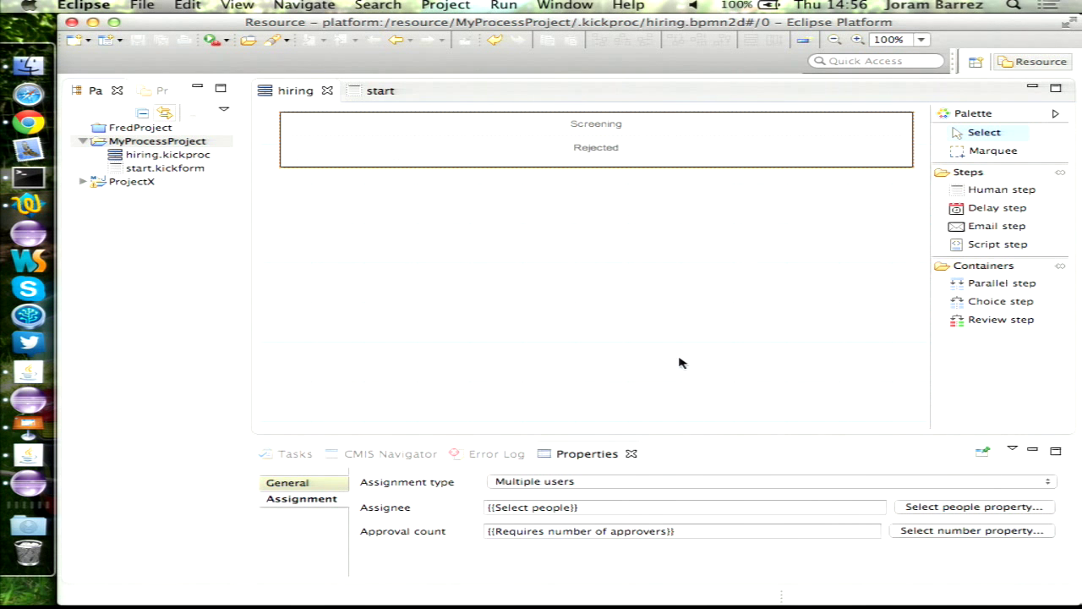
pyautogui.click(291, 482)
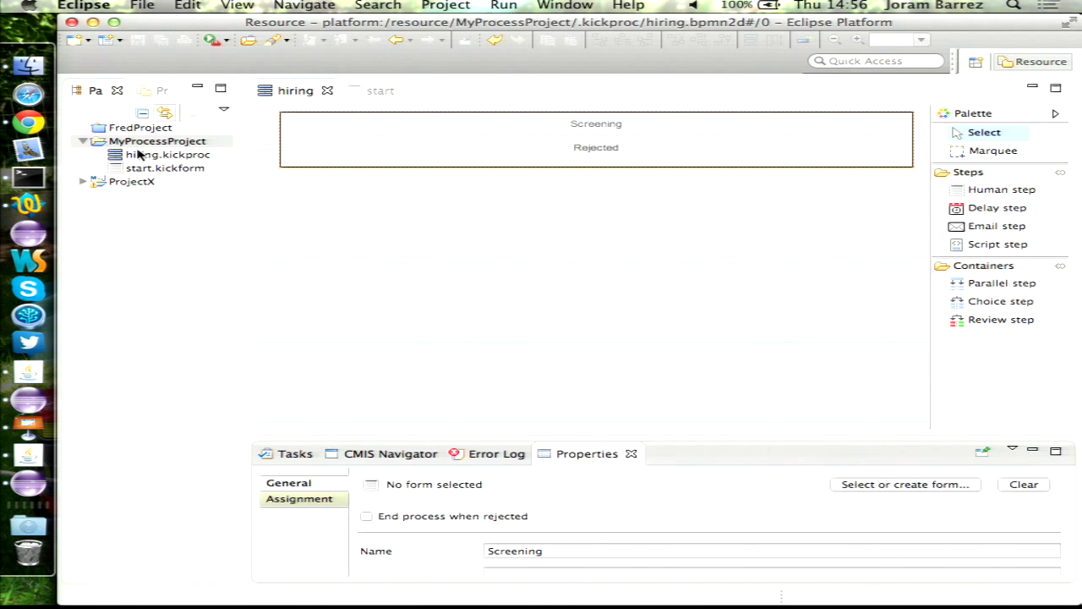
# - Create a new 'screening' form in MyProcessProject for the Screening step
pyautogui.click(935, 490)
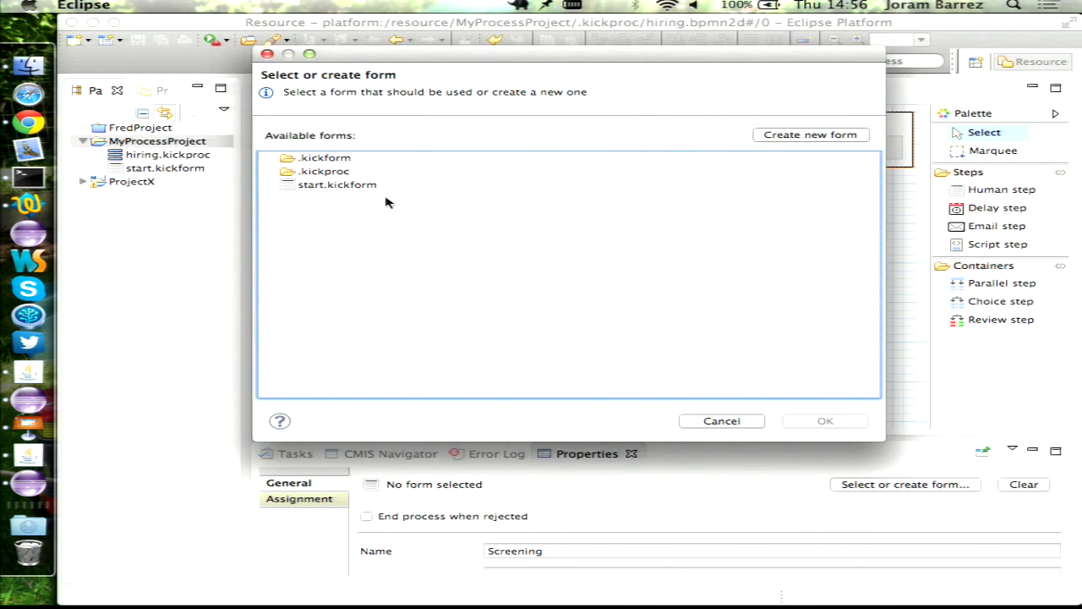
pyautogui.click(815, 137)
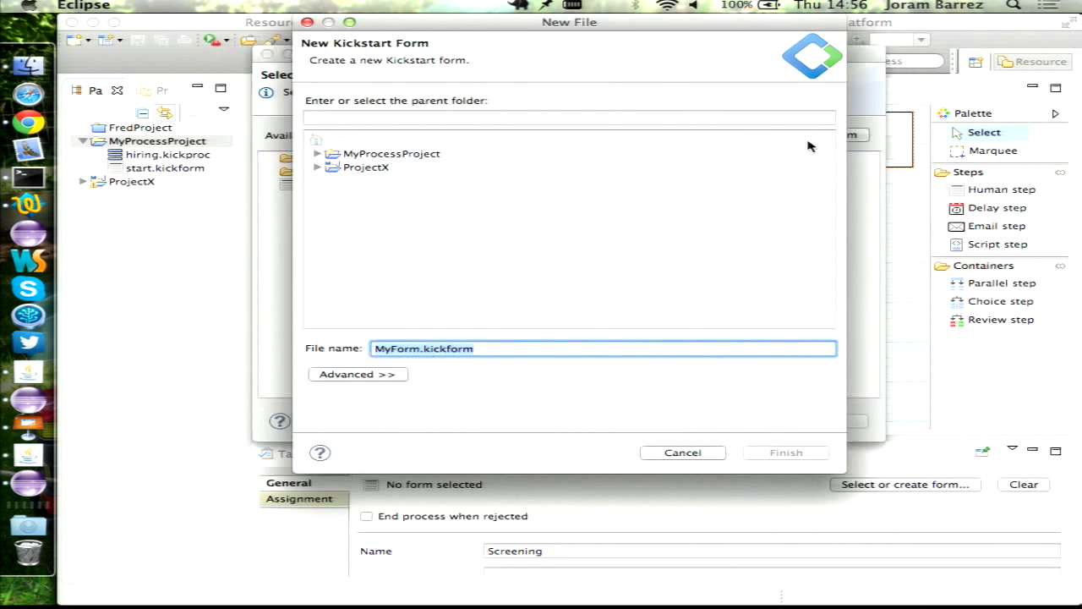
pyautogui.click(382, 154)
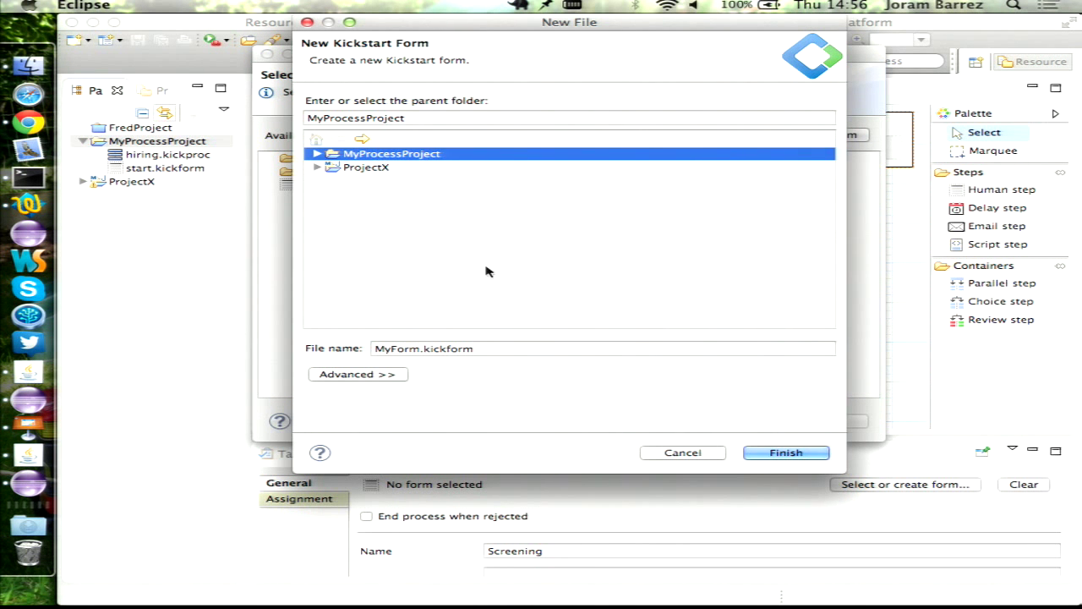
pyautogui.tripleClick(492, 348)
pyautogui.write('screening')
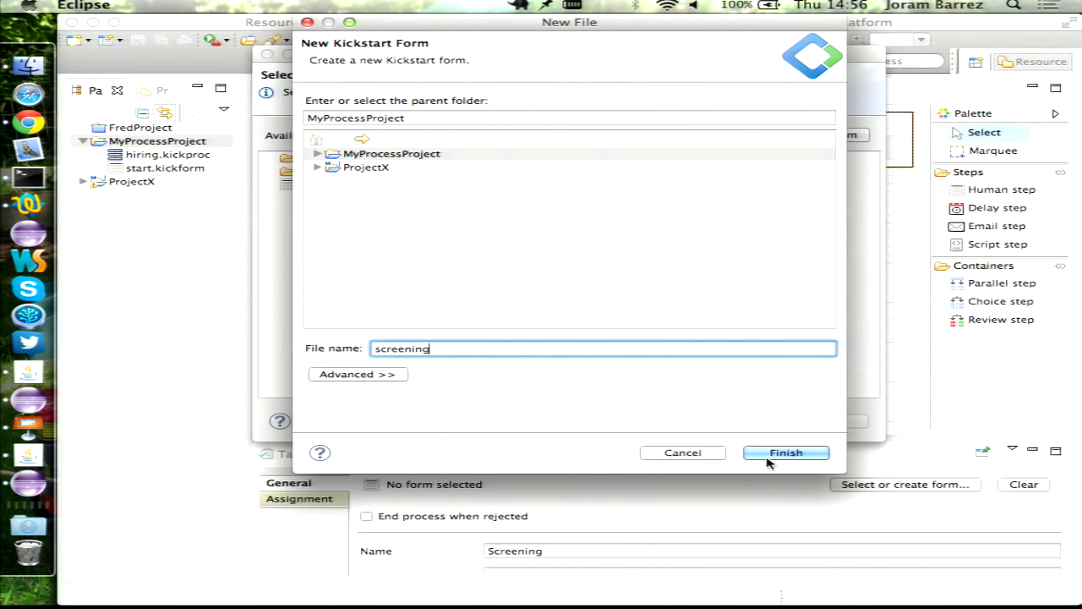
pyautogui.click(767, 456)
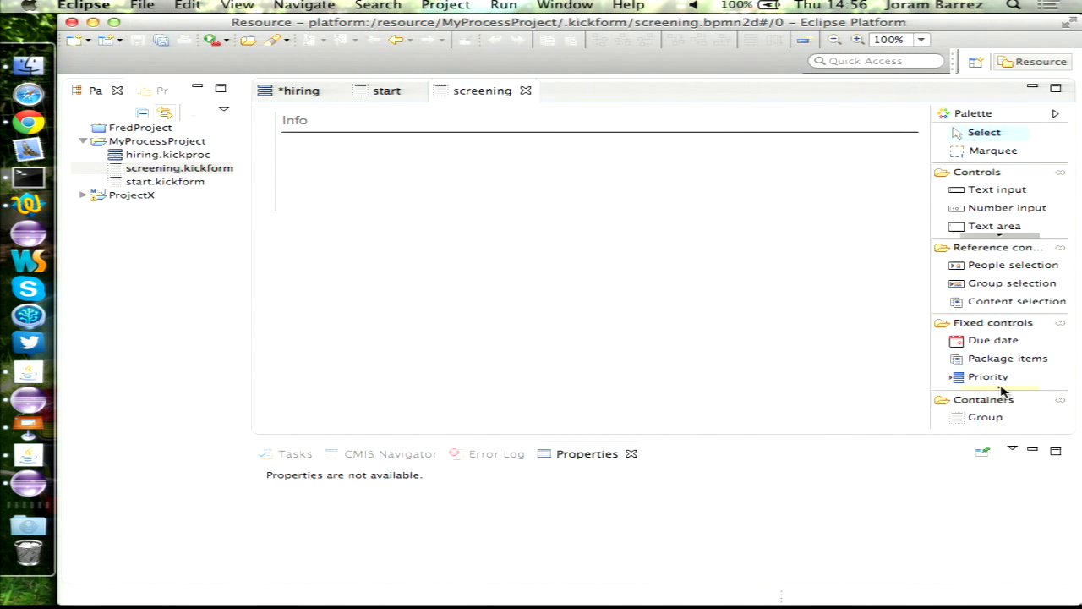
# - Add read-only Name and Email fields to the Info group, with Email below Name
pyautogui.scroll(-3, 1003, 391)
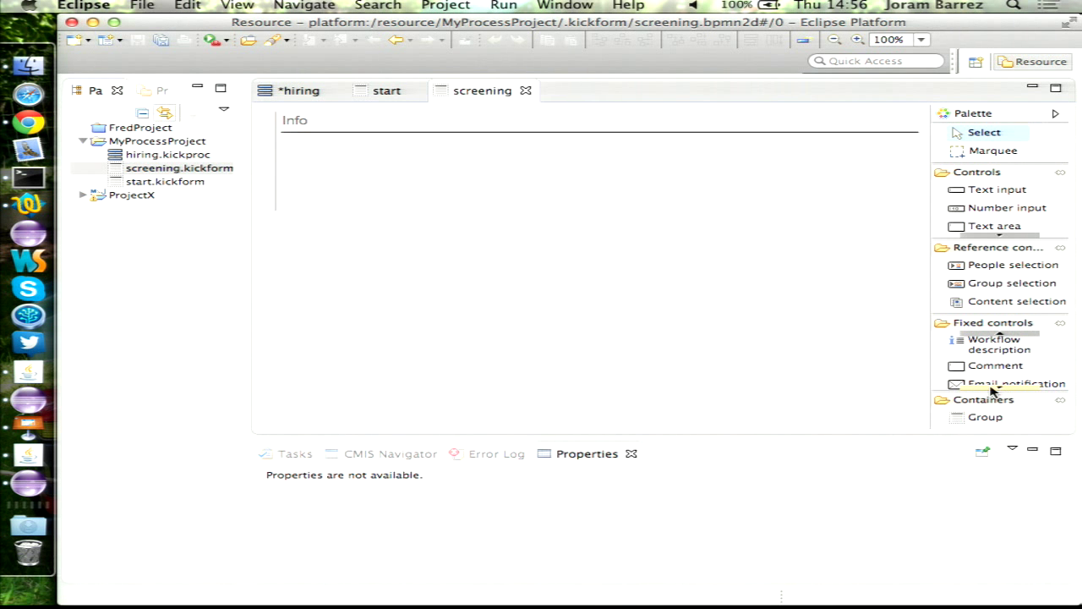
pyautogui.moveTo(996, 382); pyautogui.dragTo(373, 200)
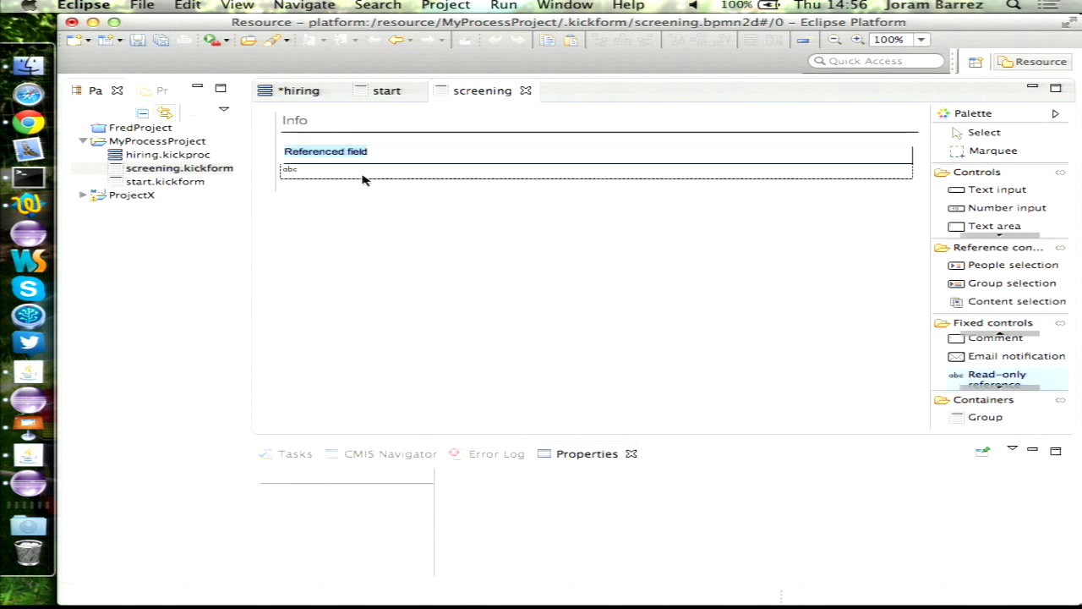
pyautogui.write('Name')
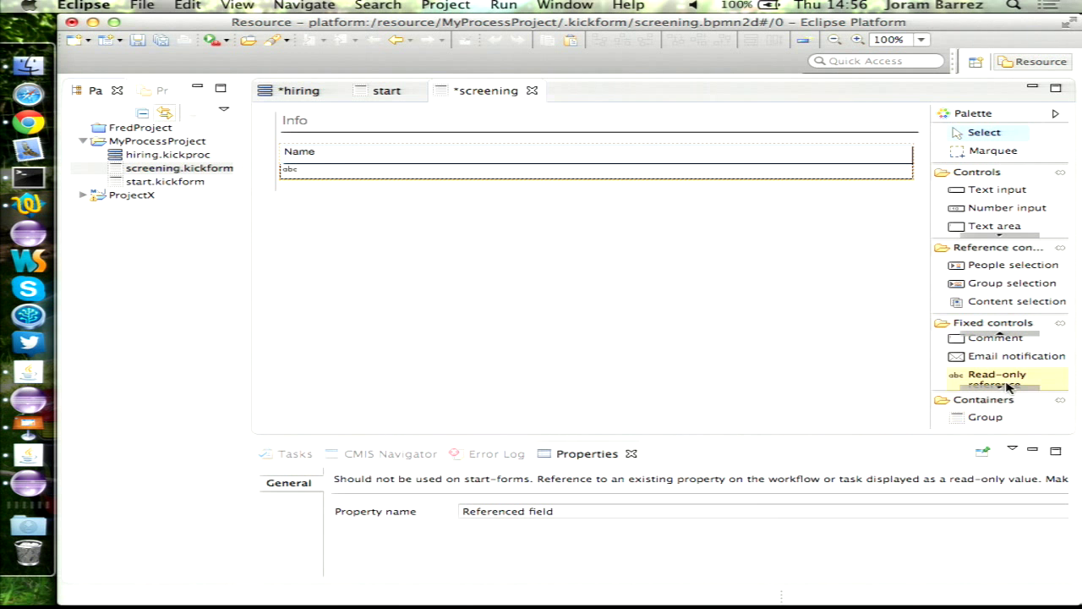
pyautogui.moveTo(997, 380); pyautogui.dragTo(327, 195)
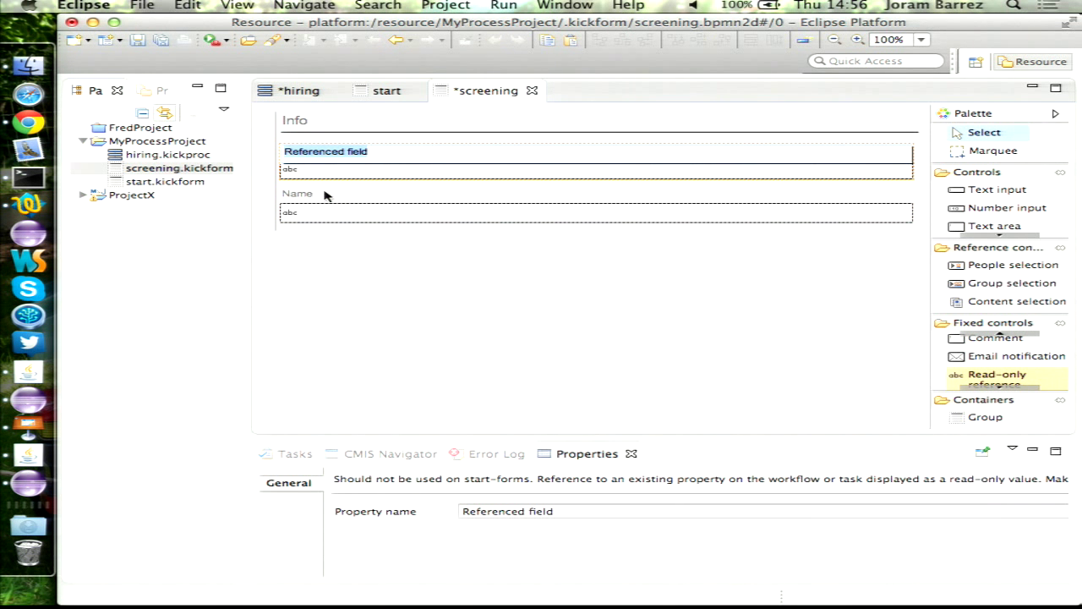
pyautogui.write('Email')
pyautogui.click(317, 309)
pyautogui.click(334, 166)
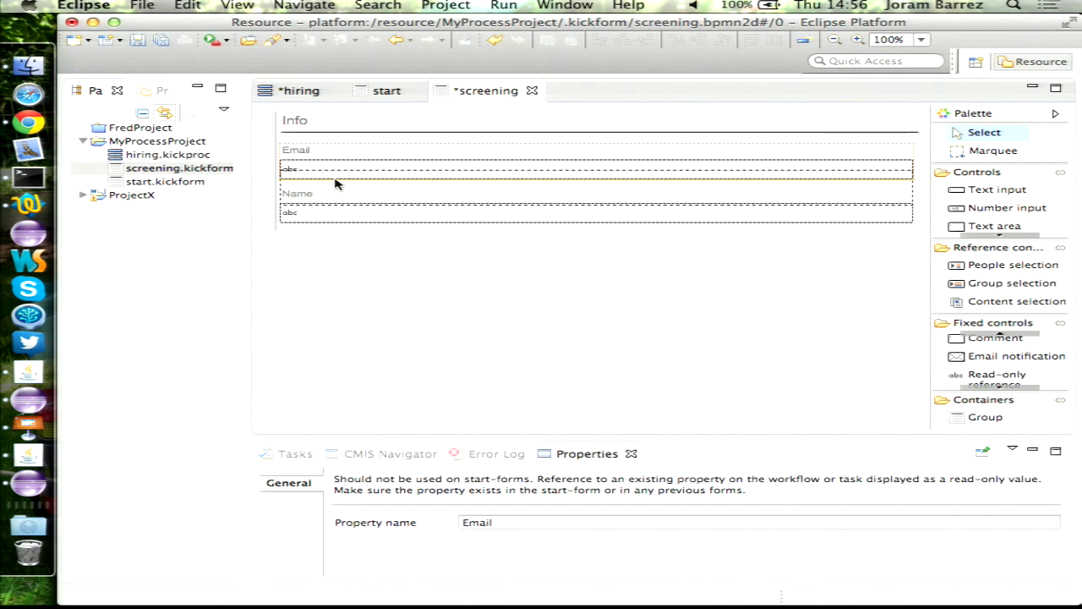
pyautogui.moveTo(334, 184); pyautogui.dragTo(330, 216)
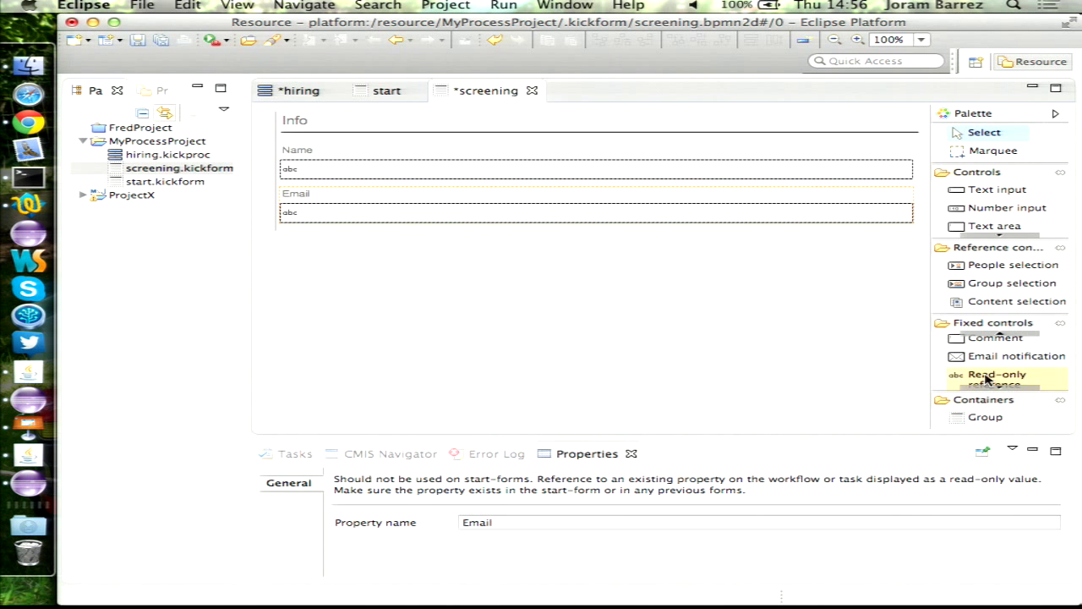
# - Add a read-only Position field below Email and save the screening form
pyautogui.moveTo(988, 381); pyautogui.dragTo(314, 238)
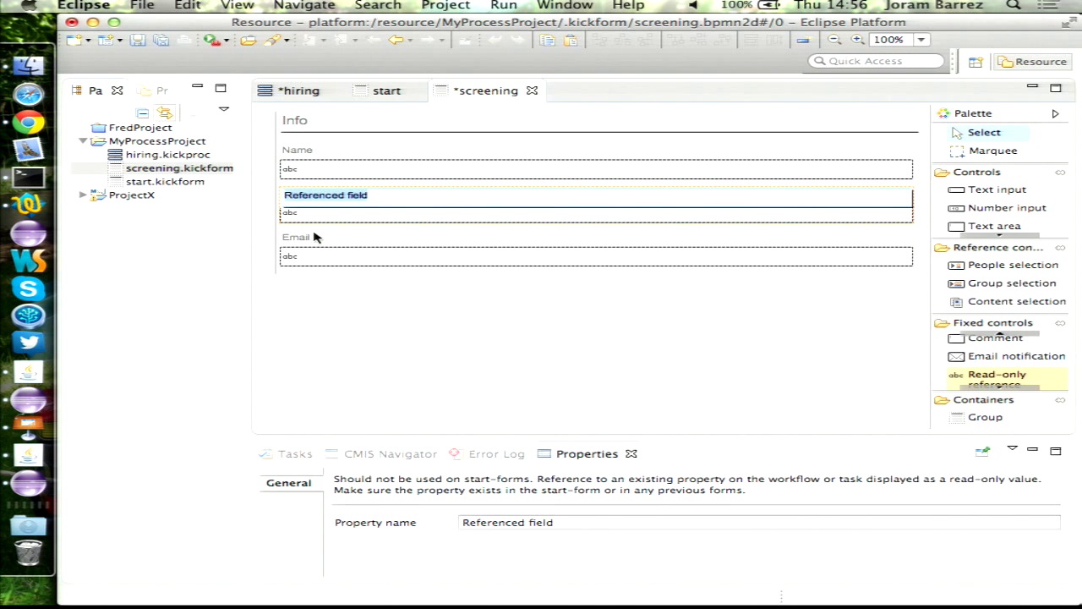
pyautogui.write('Position')
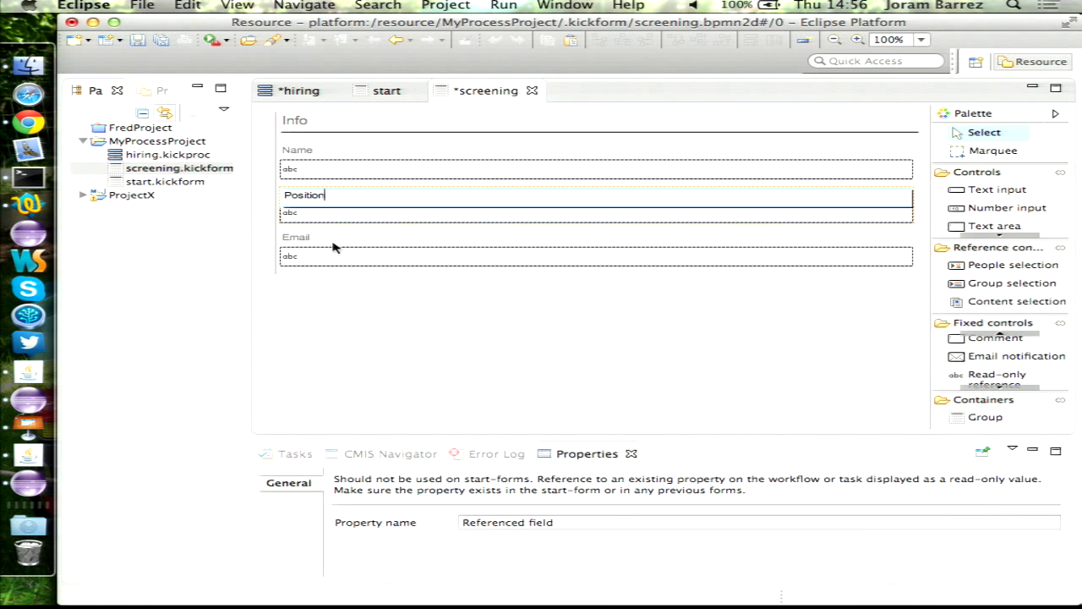
pyautogui.click(386, 270)
pyautogui.click(333, 213)
pyautogui.moveTo(333, 269); pyautogui.dragTo(331, 268)
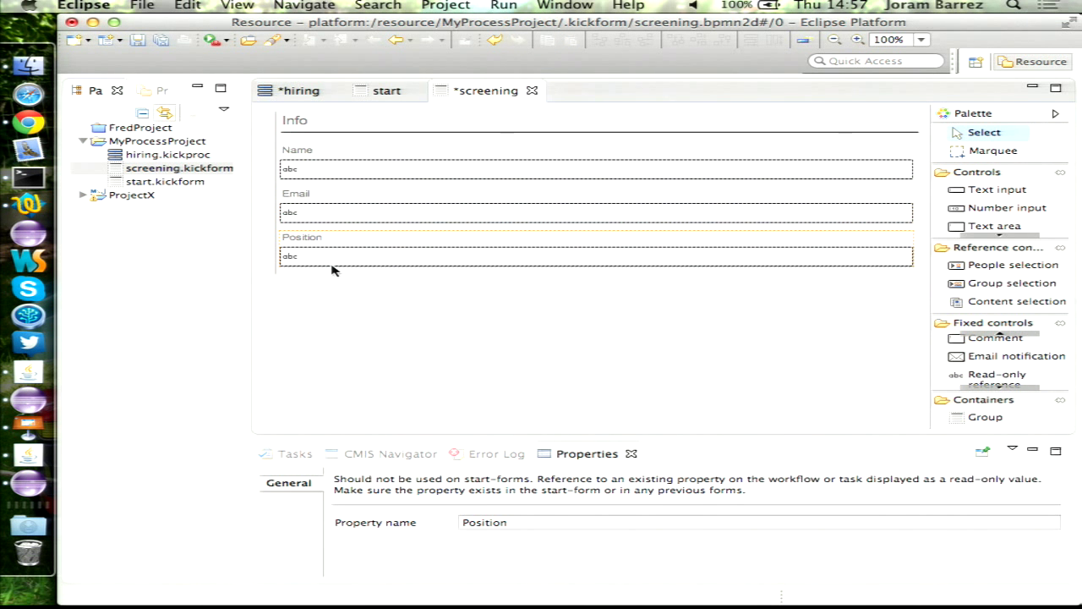
pyautogui.click(382, 93)
pyautogui.click(510, 95)
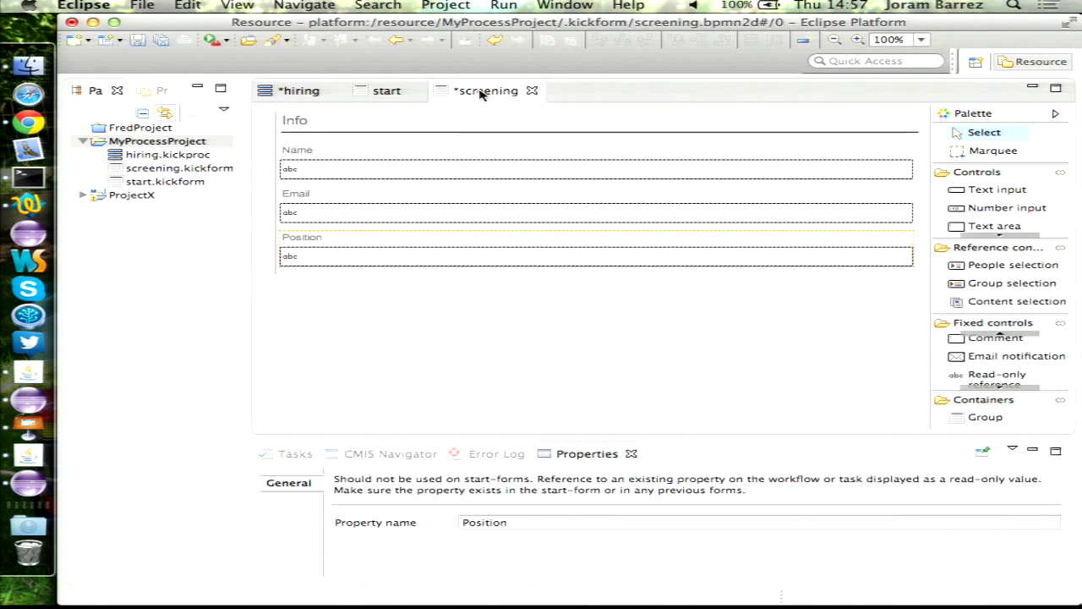
pyautogui.hotkey('ctrl', 's')
# - Set the Info group to a Three column layout, save, and add a new group of properties
pyautogui.click(367, 131)
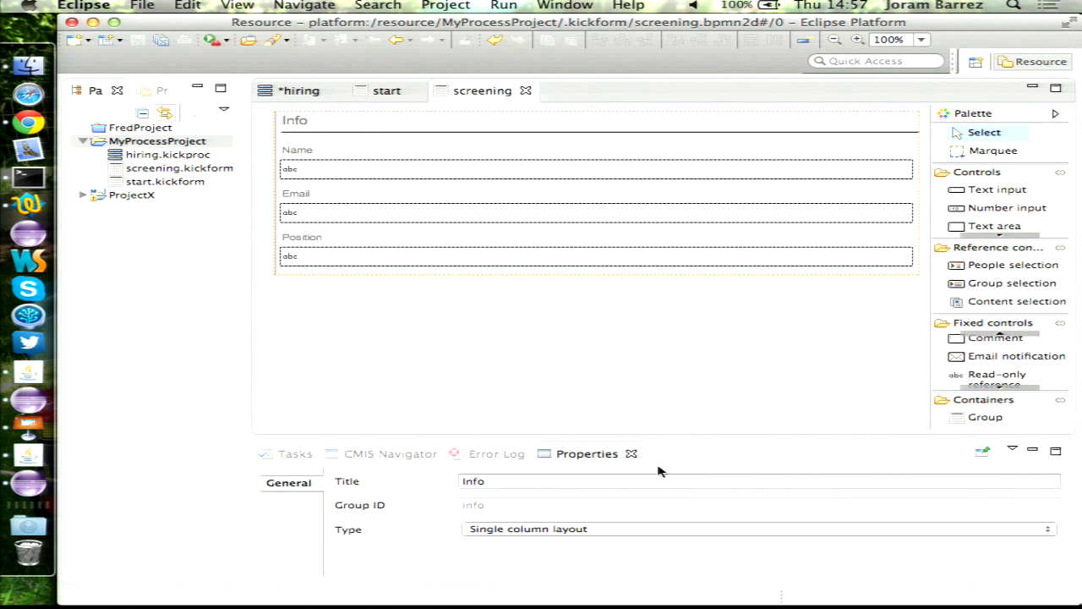
pyautogui.click(533, 529)
pyautogui.click(527, 553)
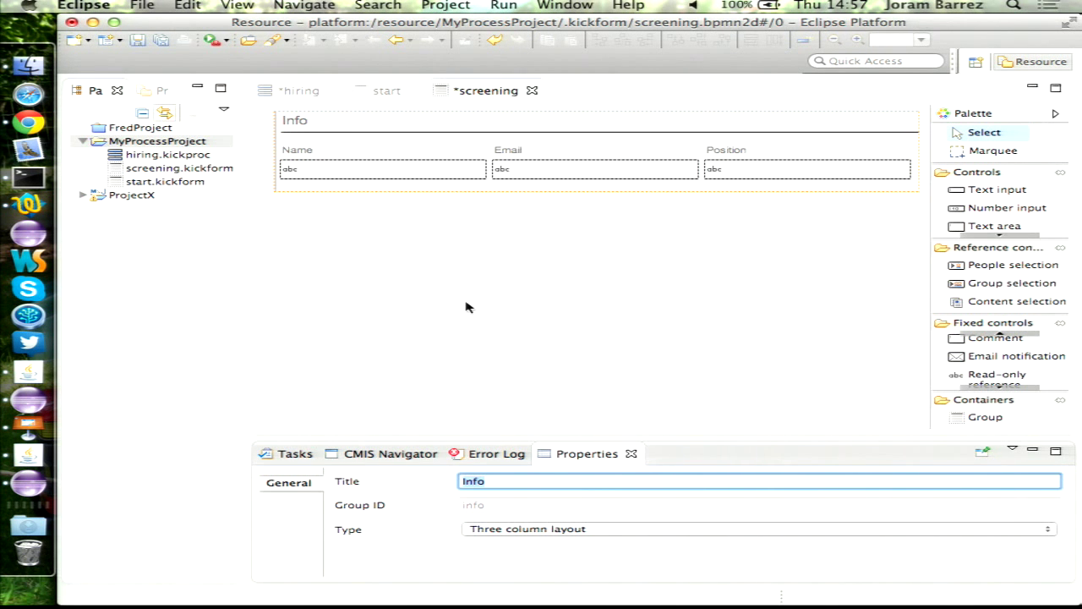
pyautogui.hotkey('ctrl', 's')
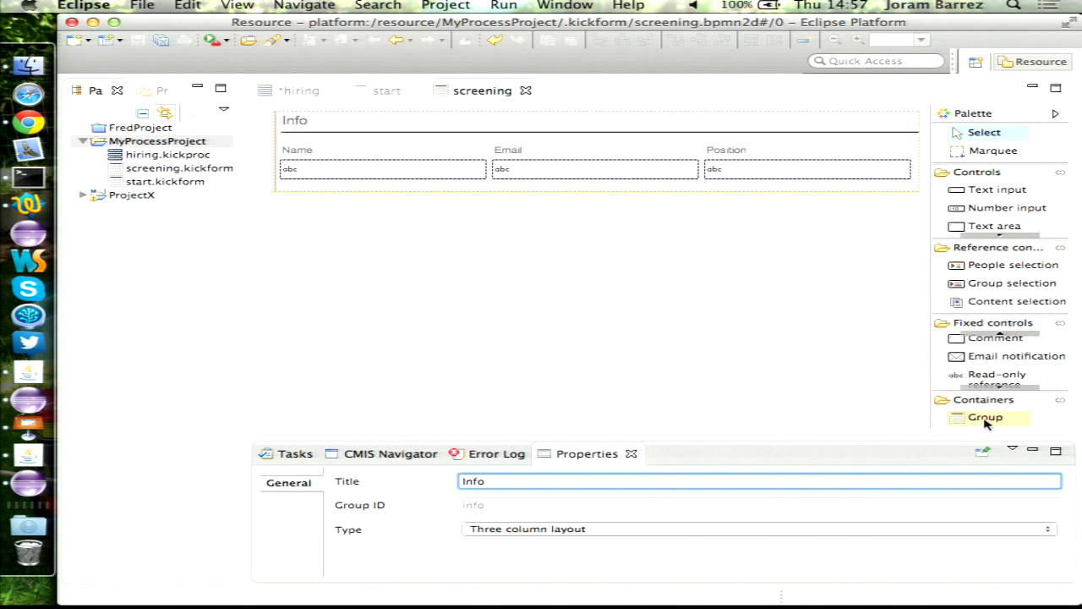
pyautogui.click(986, 418)
# - Create a 'Resumes and pictures' group below Info holding a package Items control, and save
pyautogui.click(488, 334)
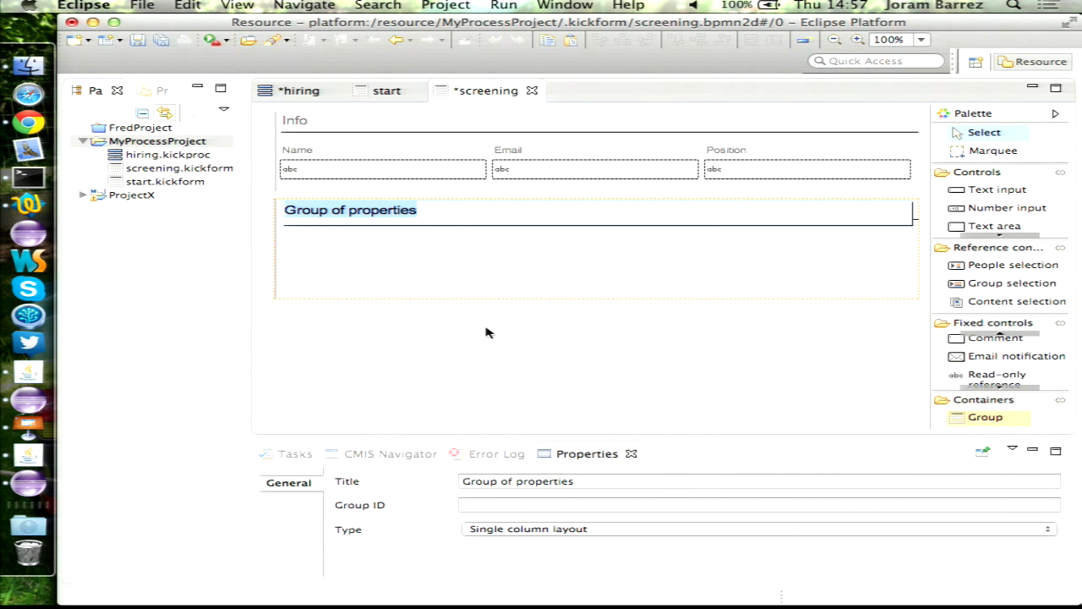
pyautogui.write('Resumes and p')
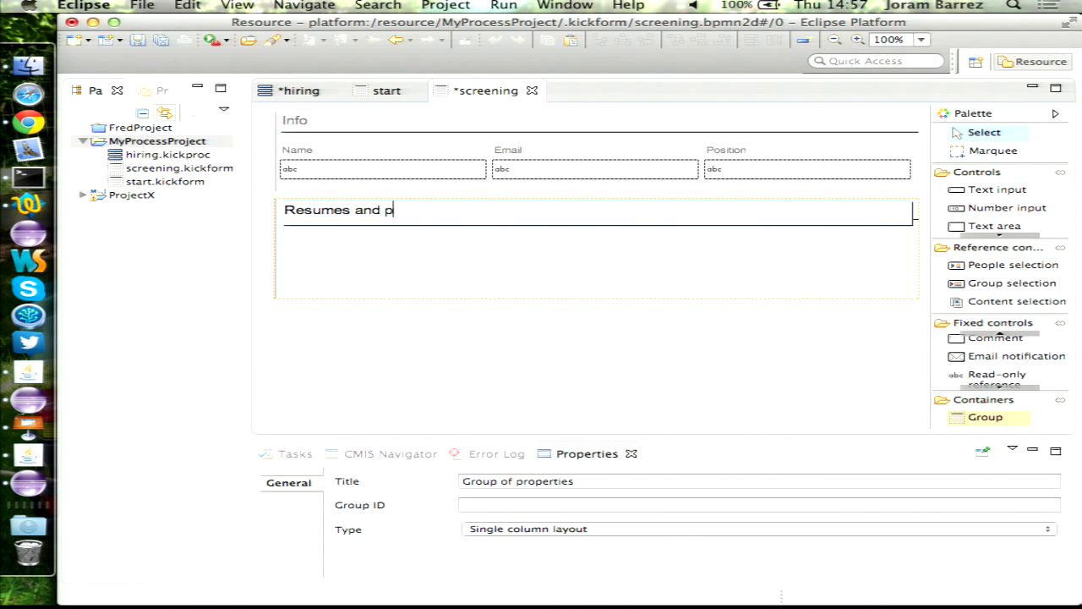
pyautogui.write('ictures')
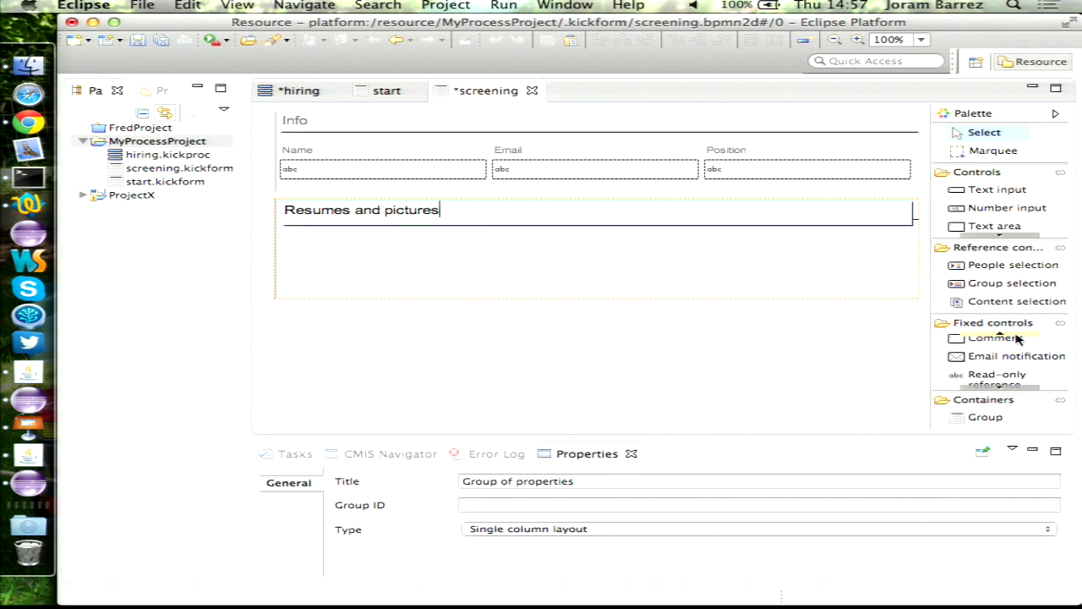
pyautogui.click(1014, 336)
pyautogui.moveTo(973, 358); pyautogui.dragTo(510, 275)
pyautogui.press('super+s')
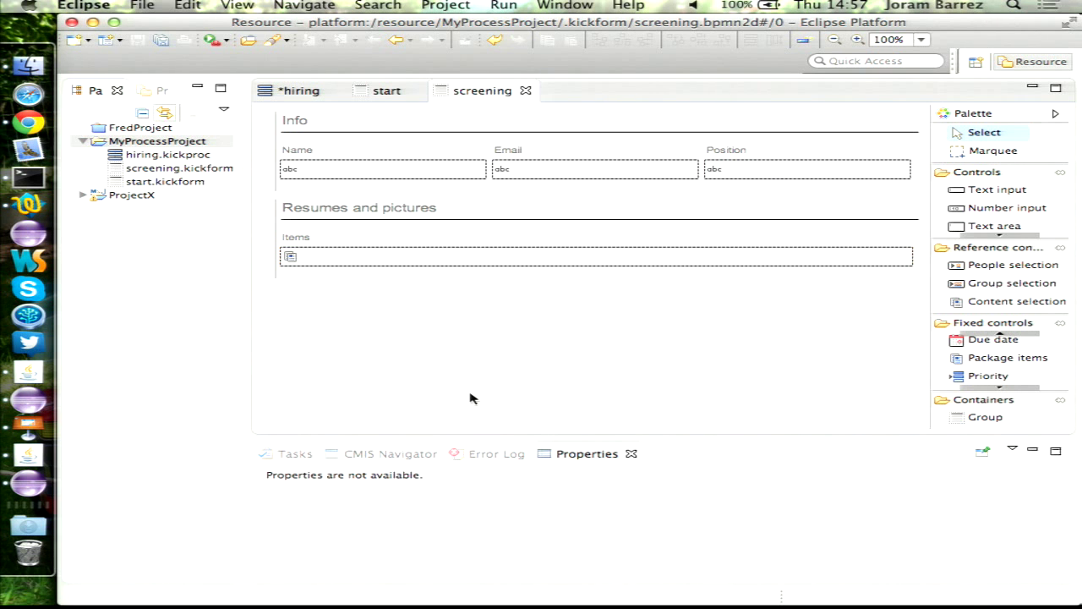
# - Save the hiring process and review the Screening step's assignment and general settings
pyautogui.click(298, 90)
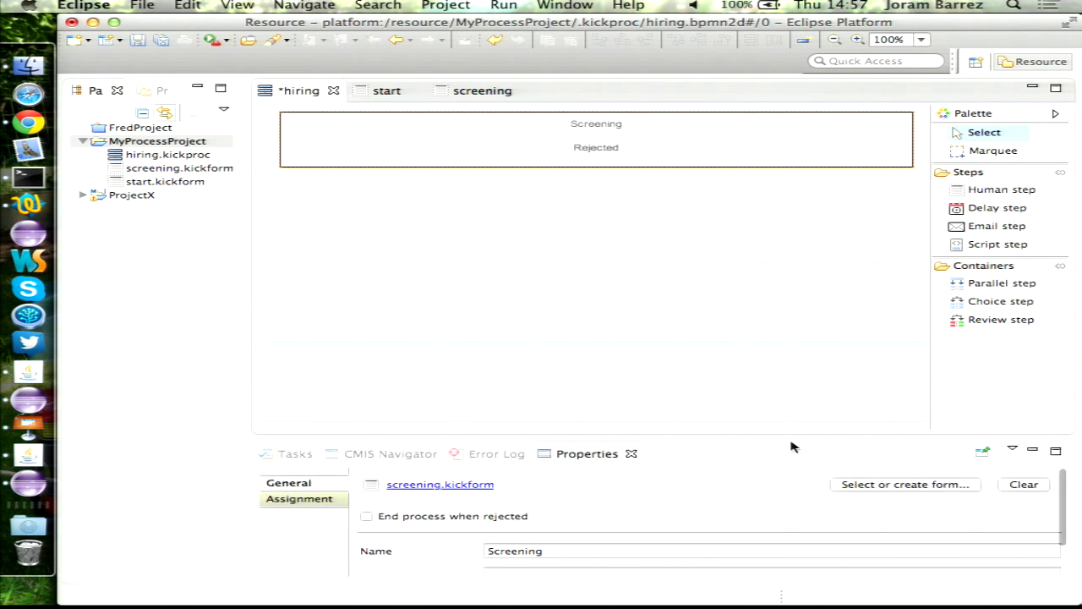
pyautogui.press('super+s')
pyautogui.click(325, 500)
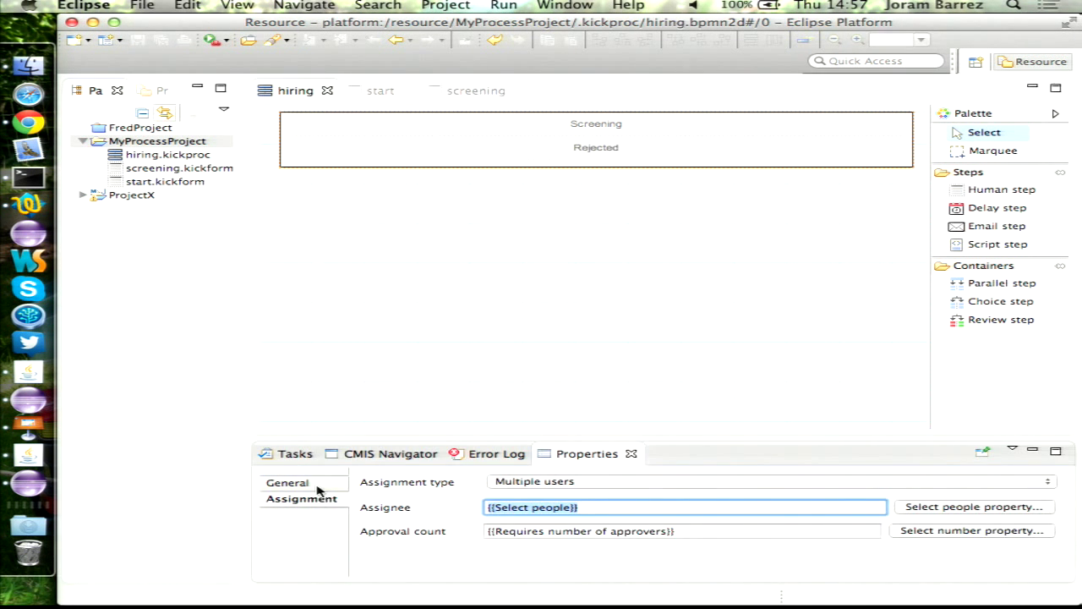
pyautogui.click(311, 484)
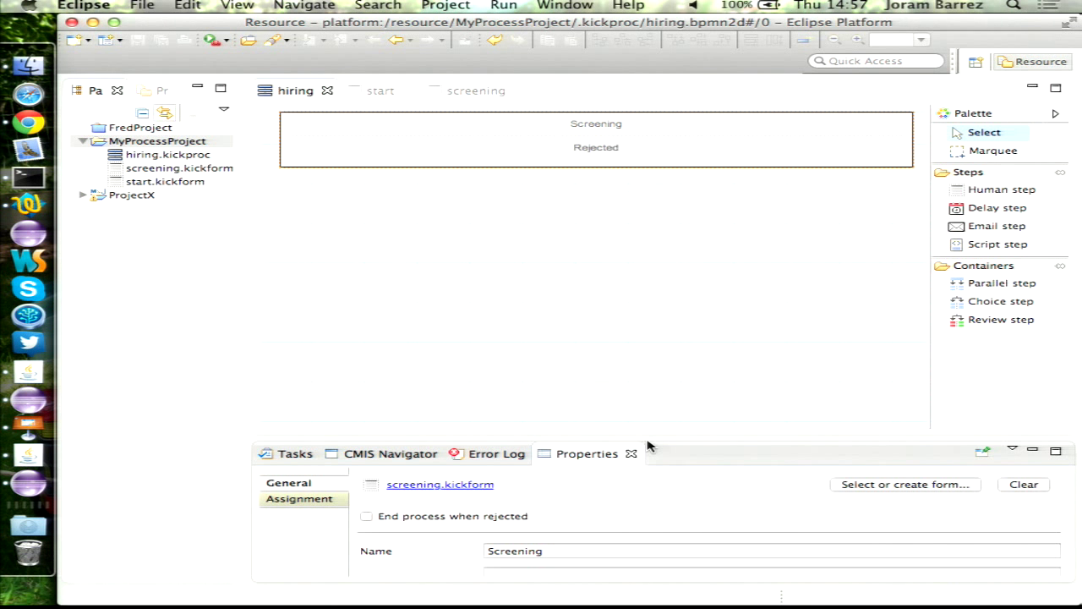
pyautogui.moveTo(647, 439); pyautogui.dragTo(647, 411)
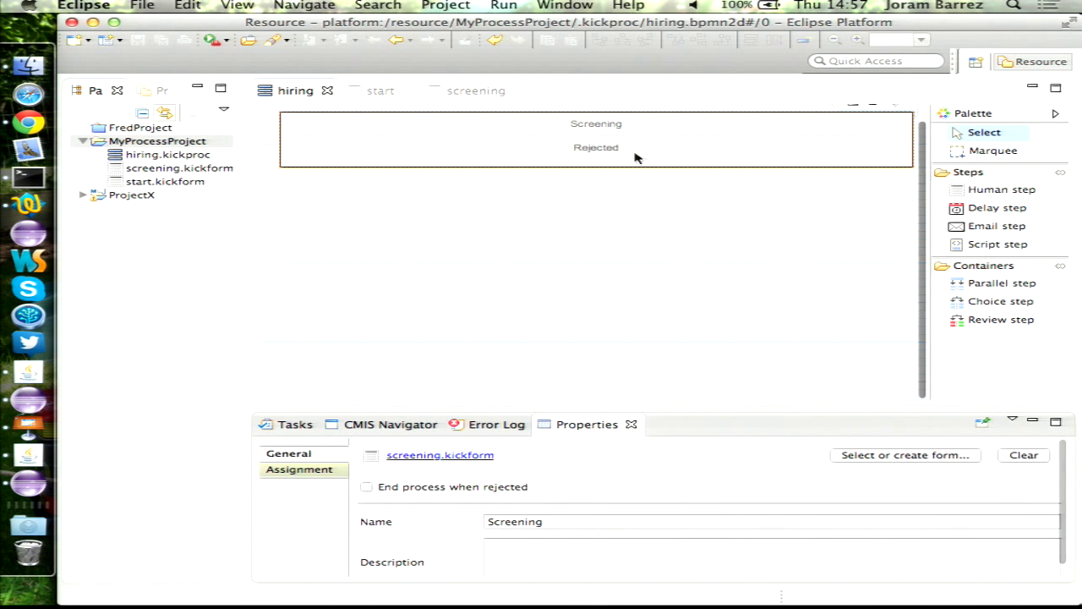
# - Place an email step in Screening's Rejected branch named 'Rejection email'
pyautogui.click(998, 227)
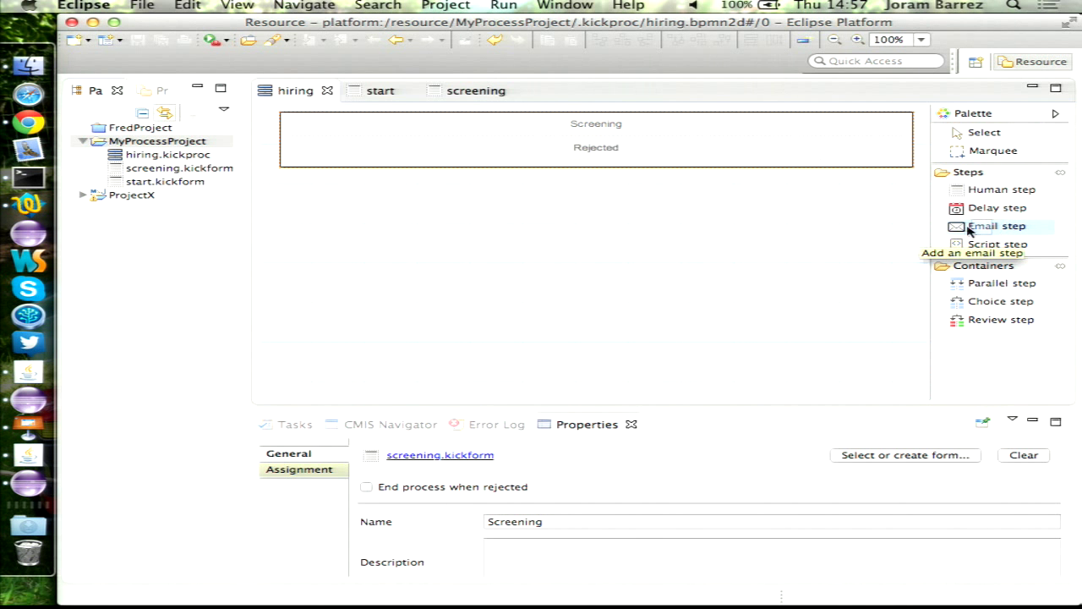
pyautogui.click(583, 149)
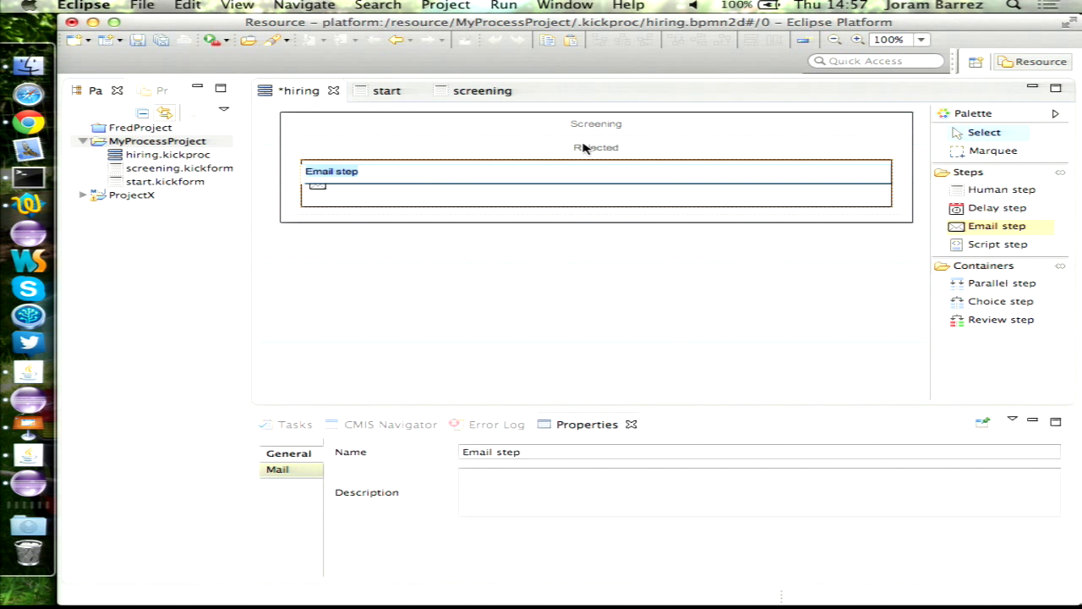
pyautogui.write('Rejectio')
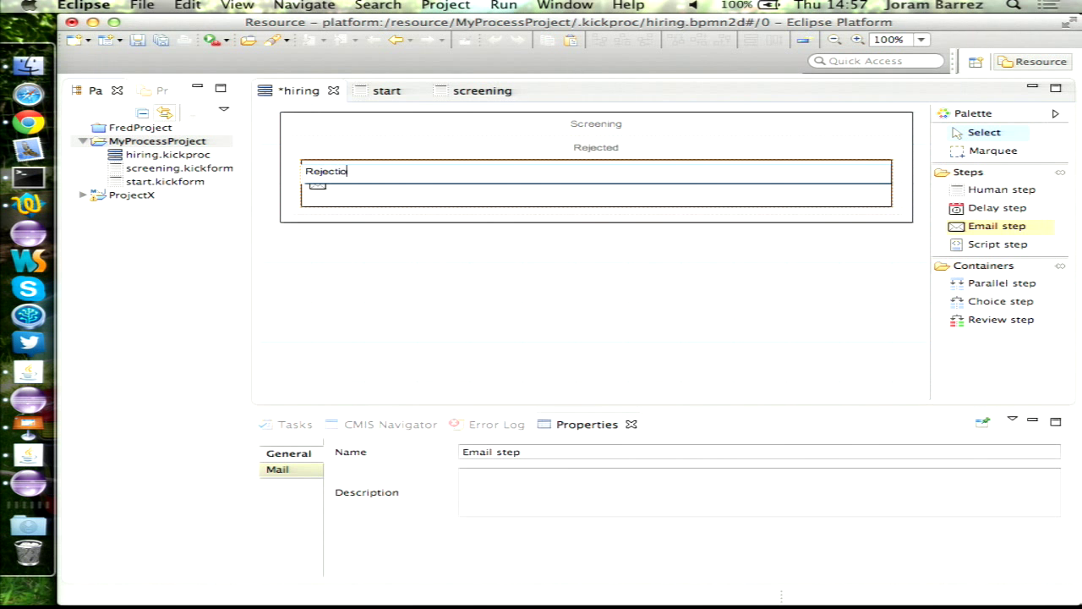
pyautogui.write('n email')
# - Open the Rejection email's Mail settings and enter the HR sender address
pyautogui.click(529, 264)
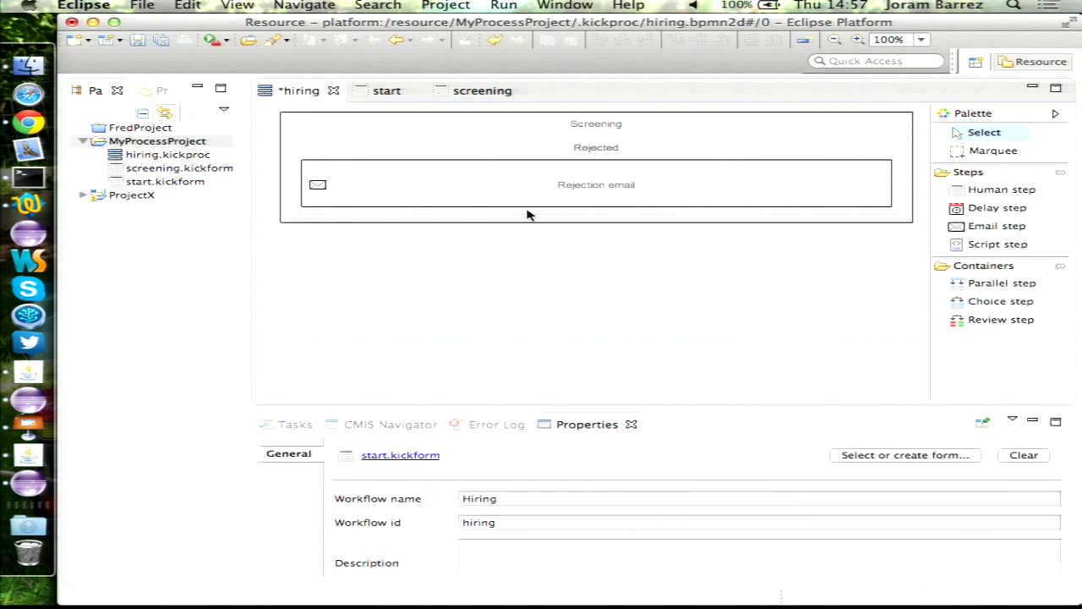
pyautogui.click(527, 181)
pyautogui.click(281, 472)
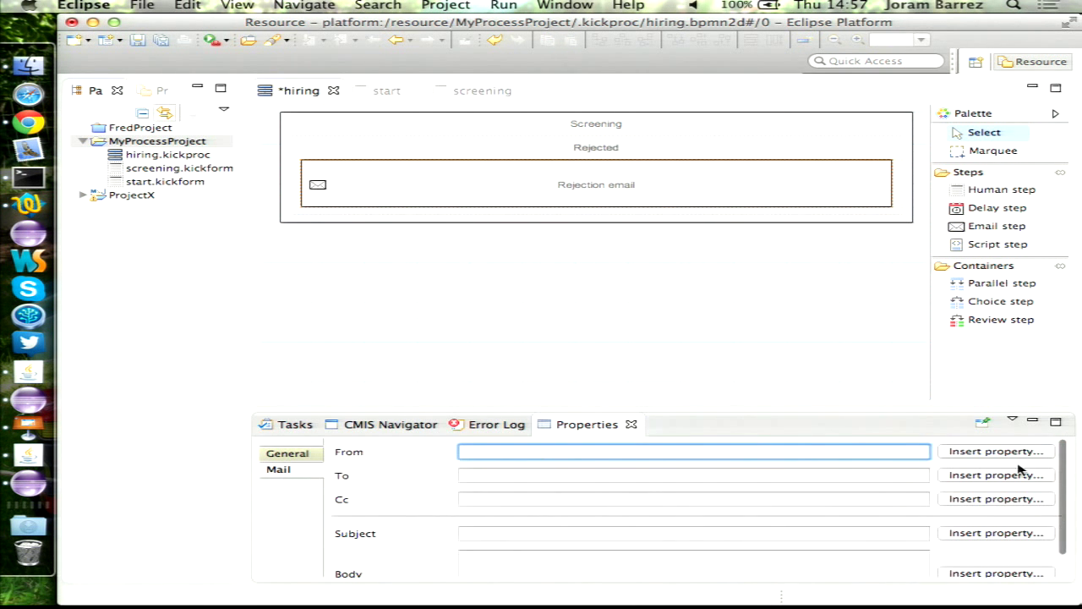
pyautogui.click(997, 450)
pyautogui.press('Escape')
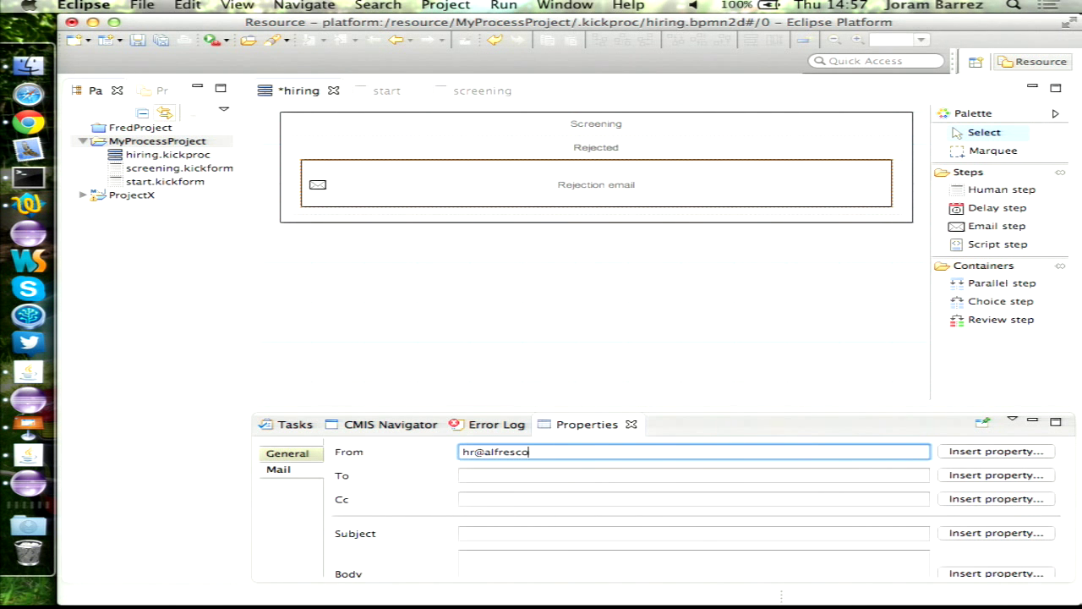
pyautogui.press('Tab')
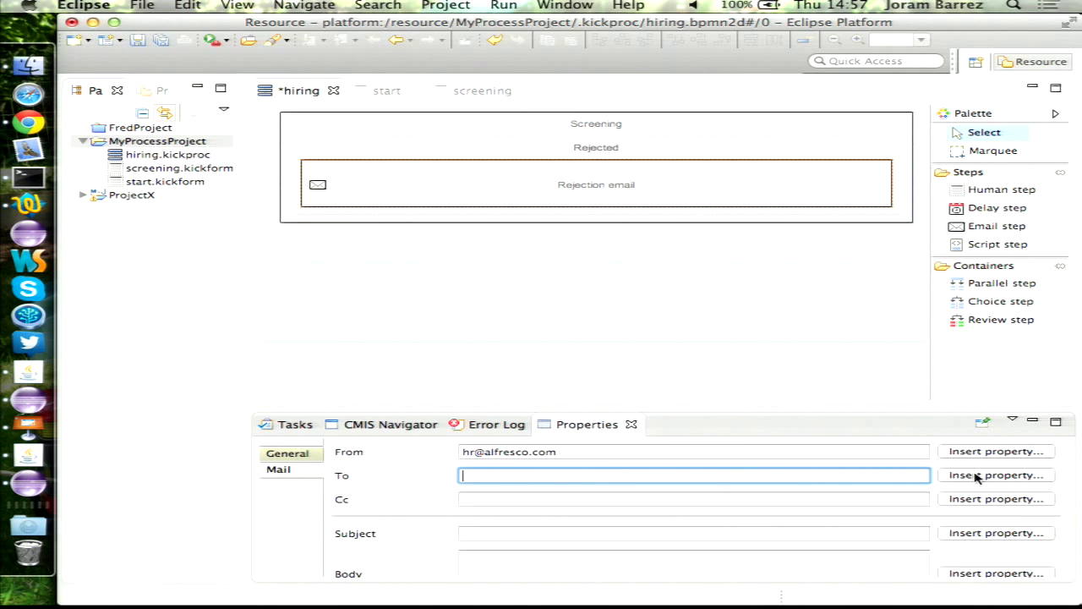
# - Set the recipient to the Start form Email property, {{Email}}
pyautogui.click(981, 475)
pyautogui.doubleClick(378, 148)
pyautogui.press('Down')
pyautogui.press('Down')
pyautogui.press('Down')
pyautogui.press('Down')
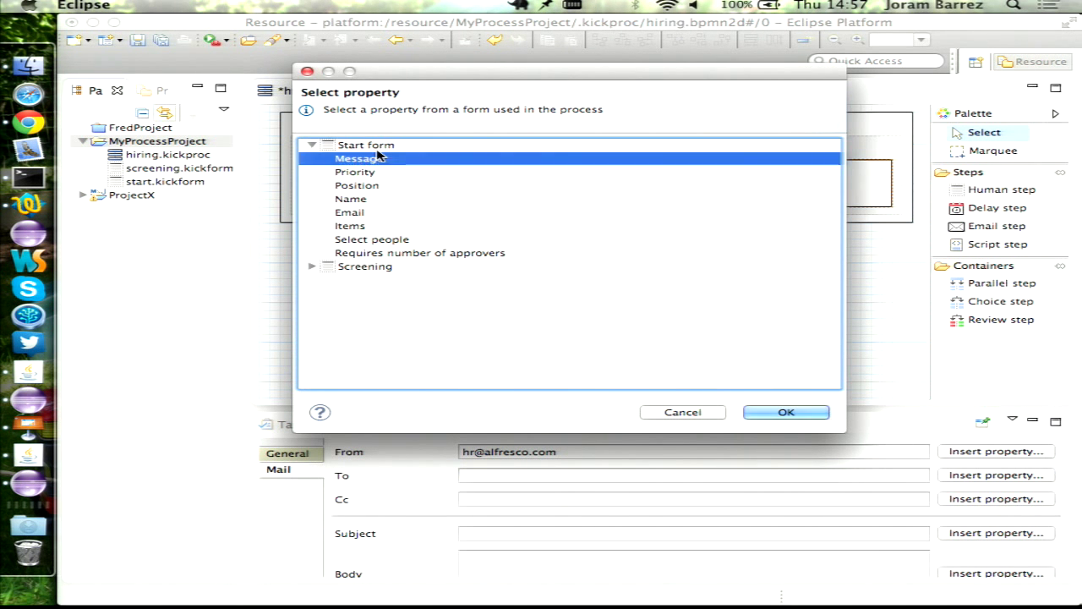
pyautogui.press('Down')
pyautogui.press('Return')
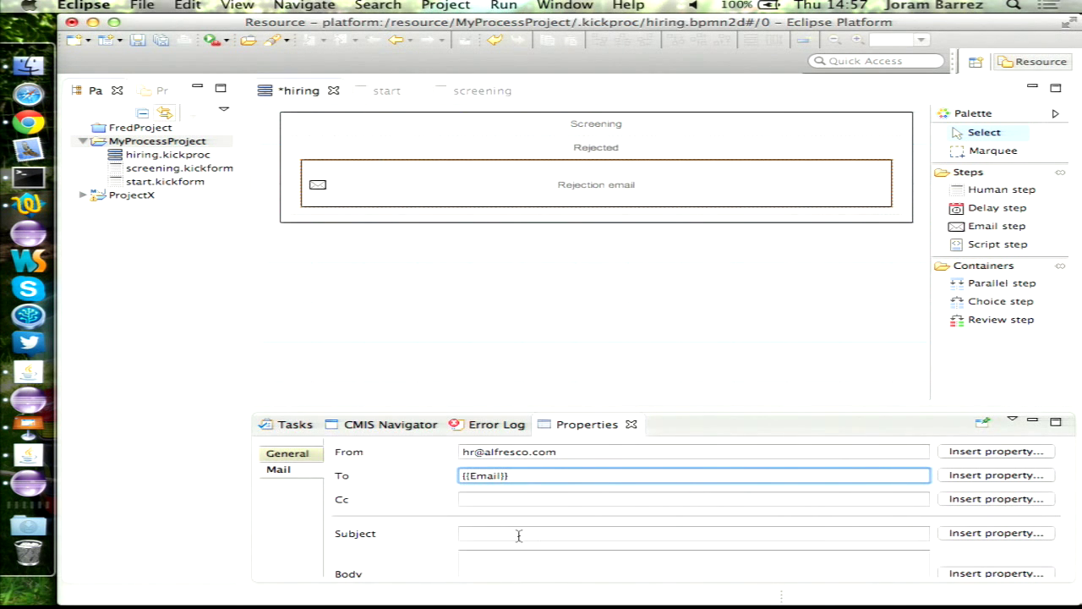
# - Set subject and body to 'Sorry' and save the hiring process
pyautogui.click(498, 538)
pyautogui.write('Sorr')
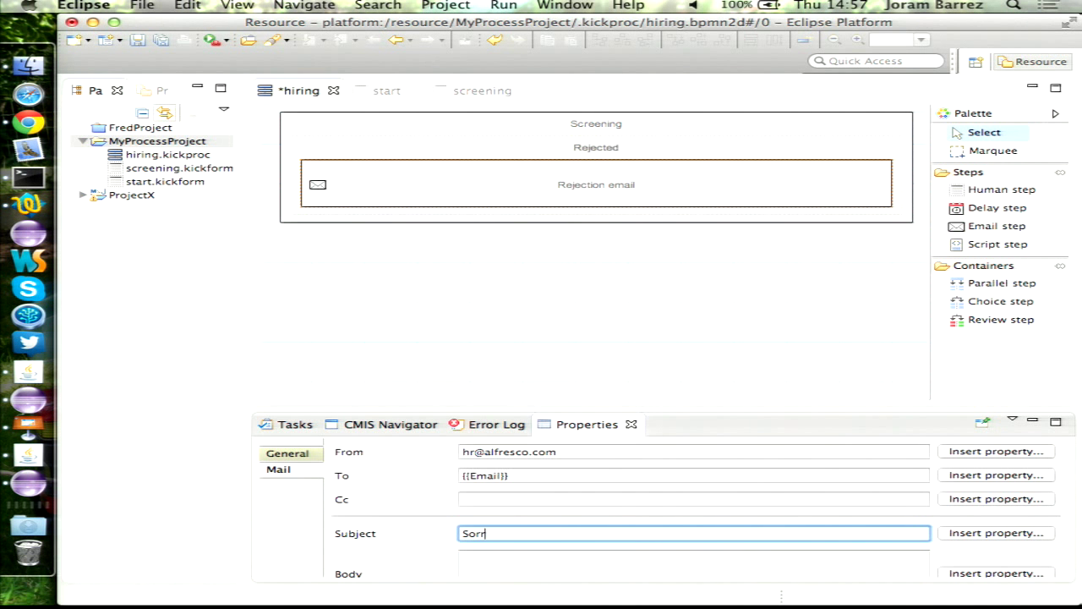
pyautogui.write('y')
pyautogui.press('Tab')
pyautogui.write('Sorry')
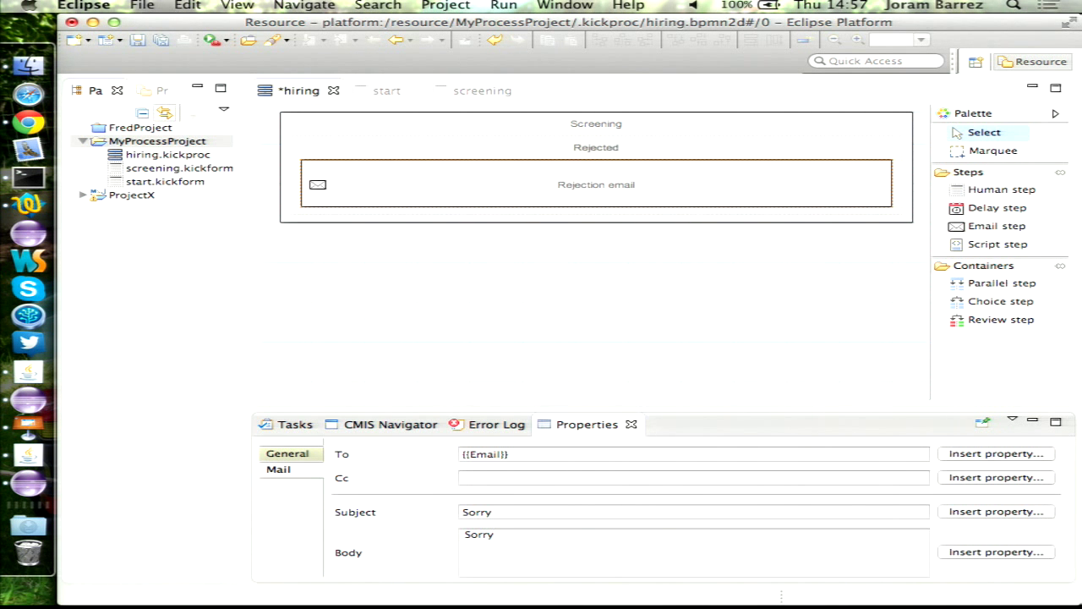
pyautogui.click(585, 314)
pyautogui.press('super+s')
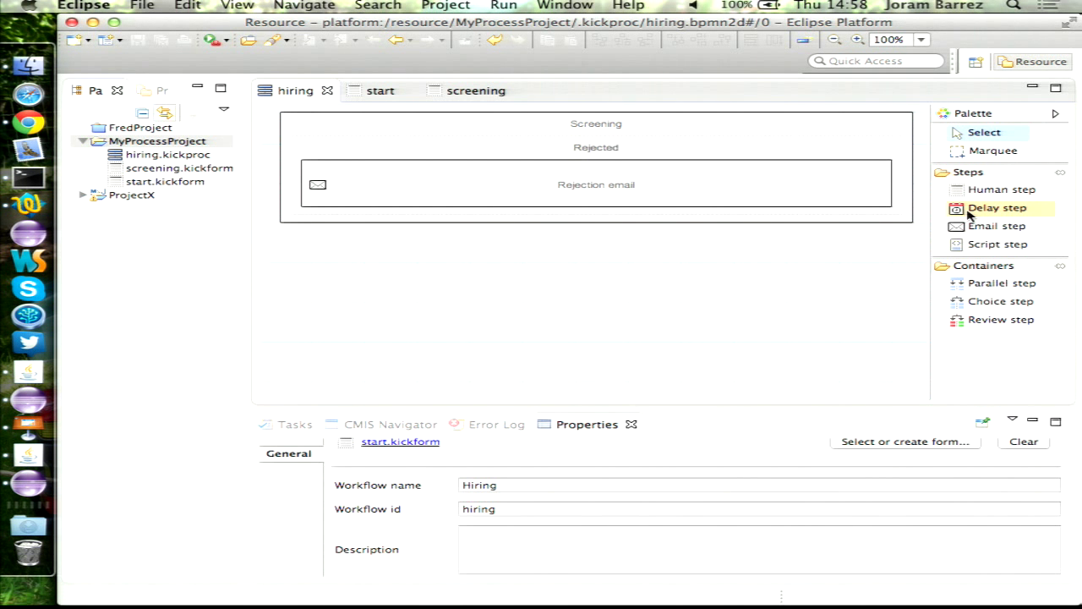
# - Add an email step below Screening named 'Approval email' and show its Mail settings
pyautogui.click(1011, 230)
pyautogui.click(603, 309)
pyautogui.write('Approval email')
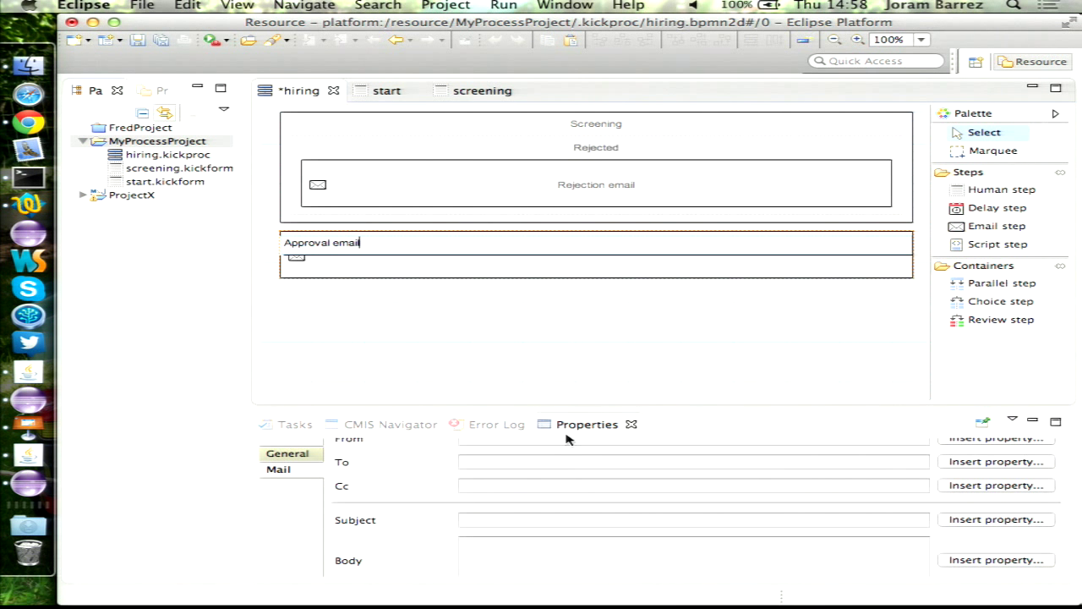
pyautogui.click(296, 457)
pyautogui.click(284, 469)
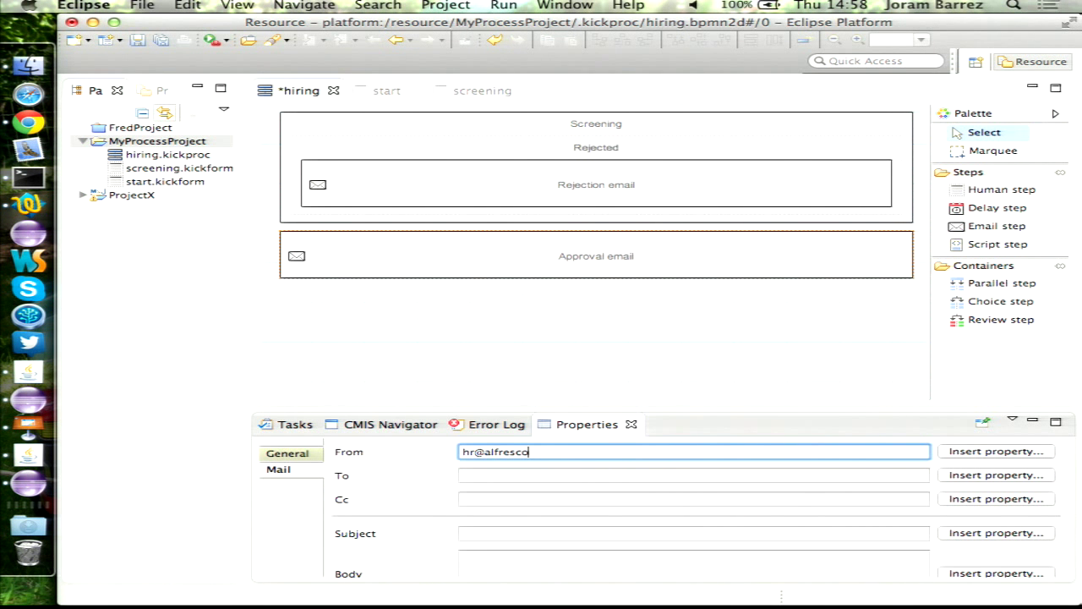
# - Send the approval email to {{Email}} with subject 'Congrats'
pyautogui.click(988, 476)
pyautogui.click(342, 145)
pyautogui.press('Right')
pyautogui.press('Down')
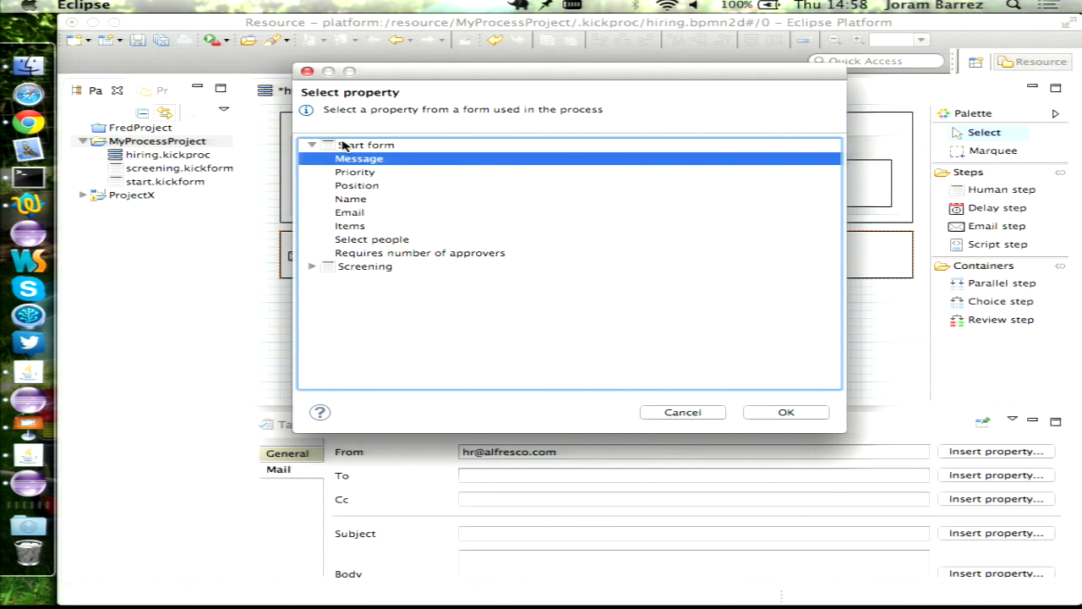
pyautogui.press('Down')
pyautogui.press('Down')
pyautogui.press('Down')
pyautogui.press('Down')
pyautogui.press('Return')
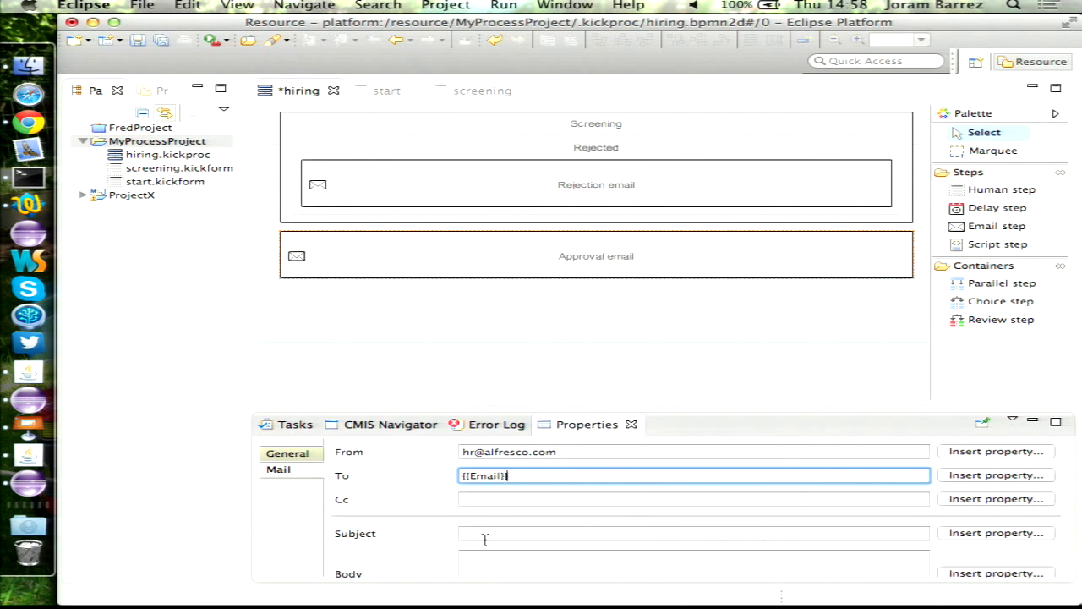
pyautogui.click(484, 533)
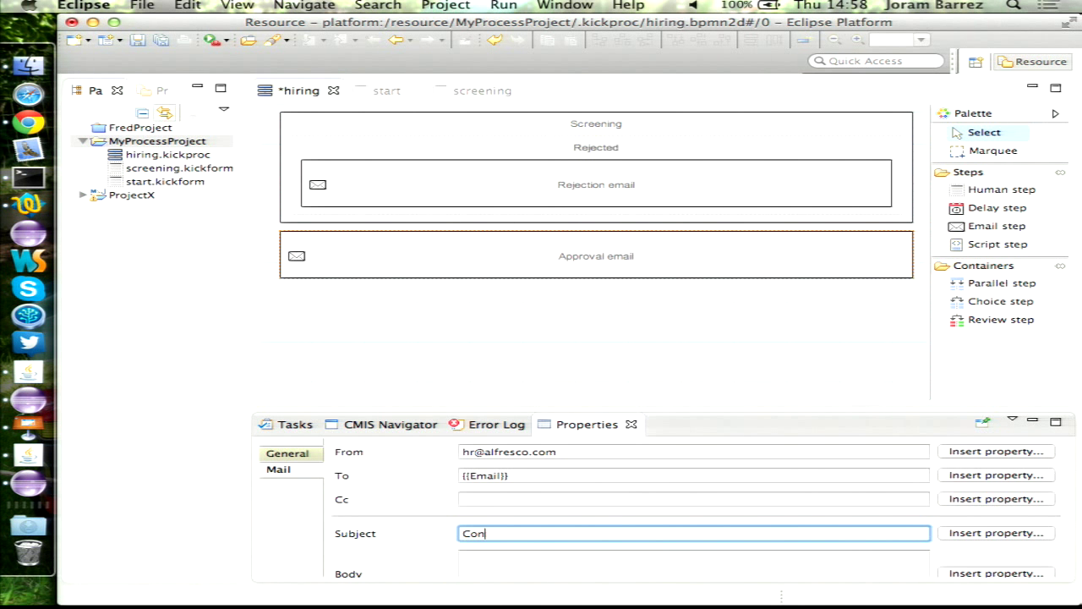
# - Write the body 'Dear {{Name}}, congrats.' and save the hiring process
pyautogui.click(764, 565)
pyautogui.write('Dear')
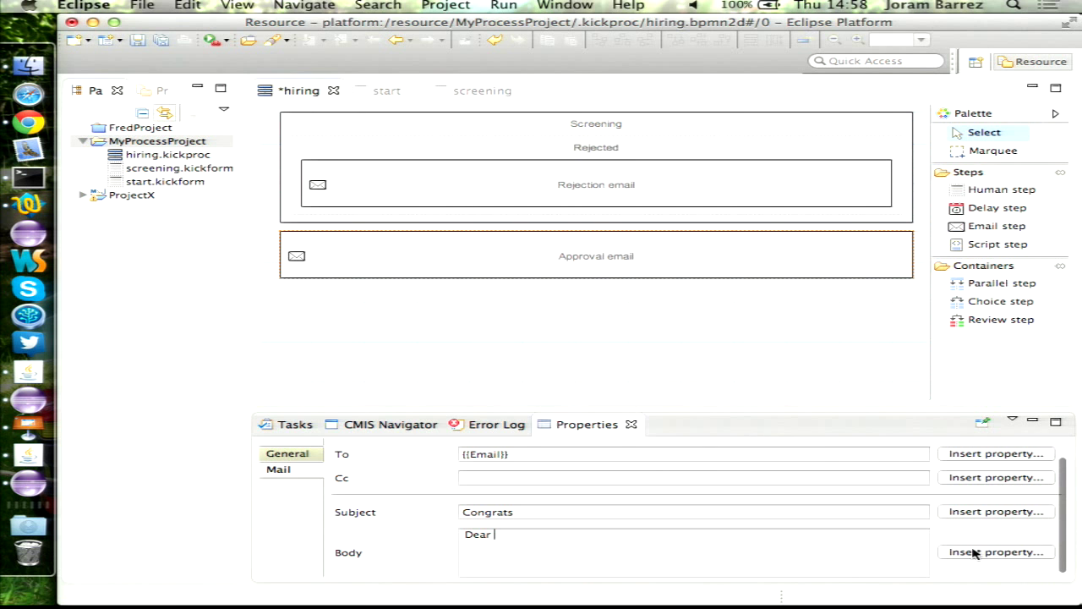
pyautogui.click(974, 552)
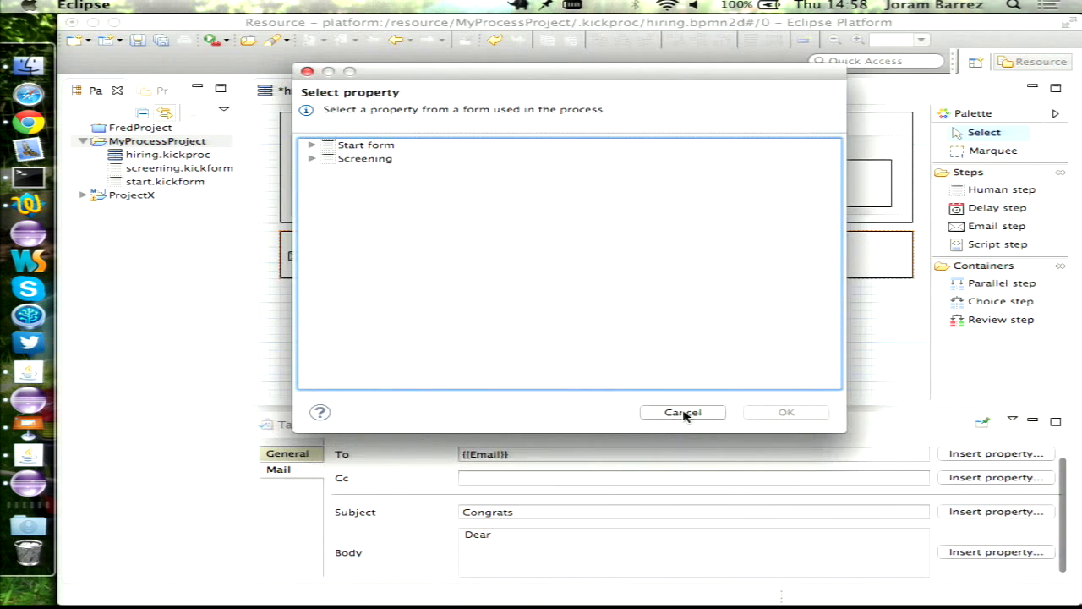
pyautogui.doubleClick(389, 149)
pyautogui.press('Down')
pyautogui.press('Down')
pyautogui.press('Down')
pyautogui.press('Down')
pyautogui.press('Down')
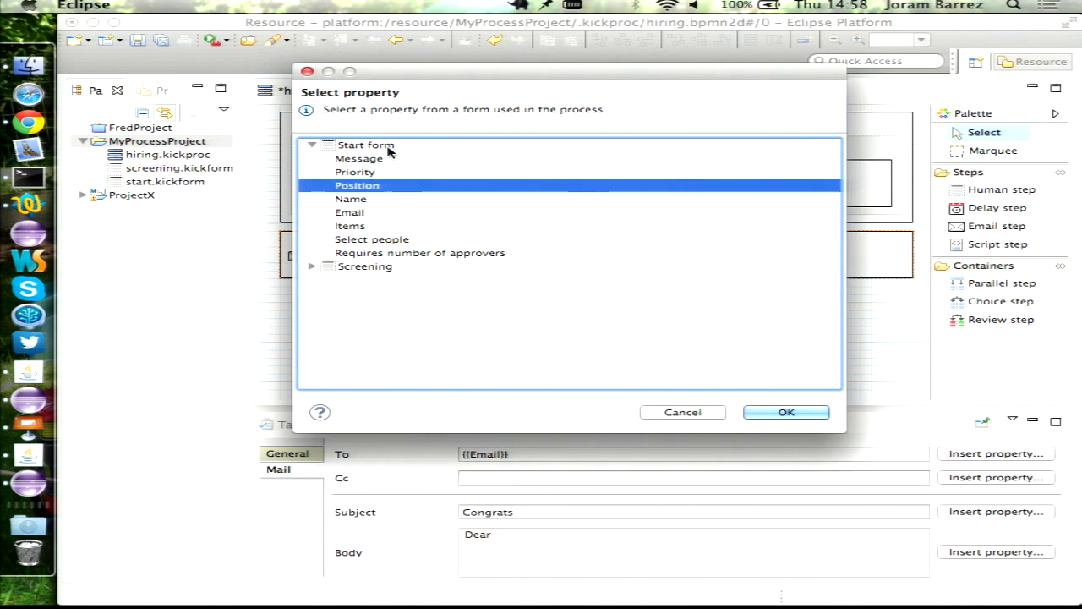
pyautogui.press('Up')
pyautogui.press('Return')
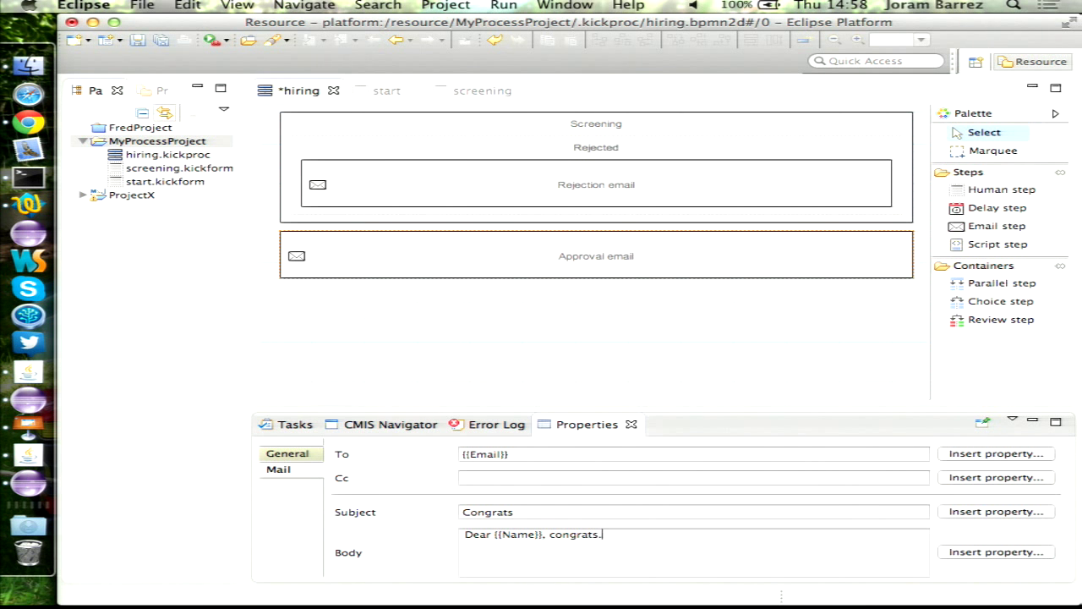
pyautogui.press('super+s')
pyautogui.click(770, 317)
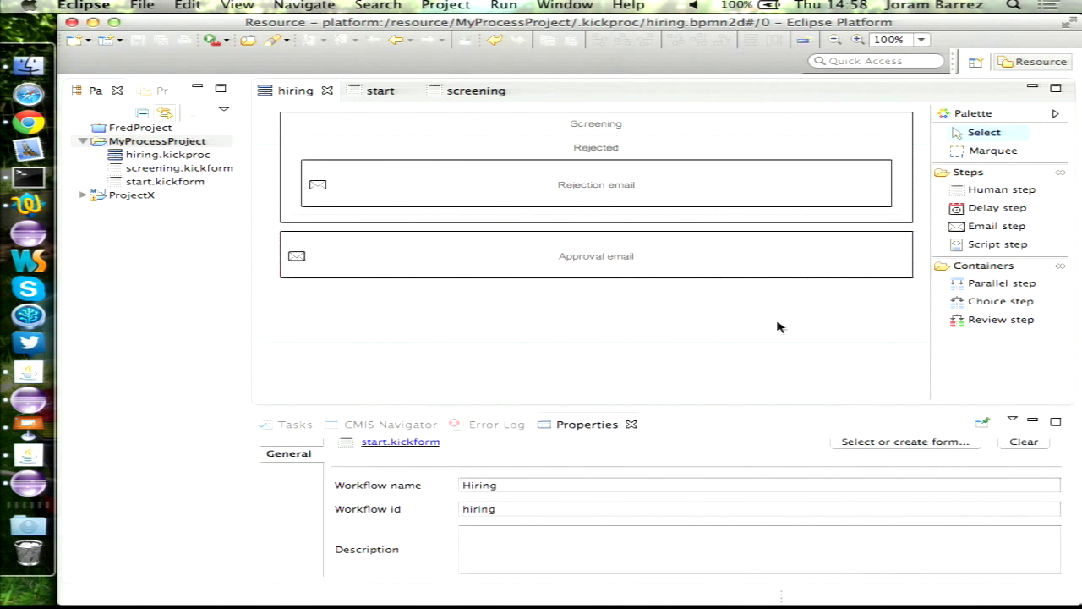
# - Add a human step named 'Do paperwork' below Approval email
pyautogui.click(1003, 192)
pyautogui.click(541, 321)
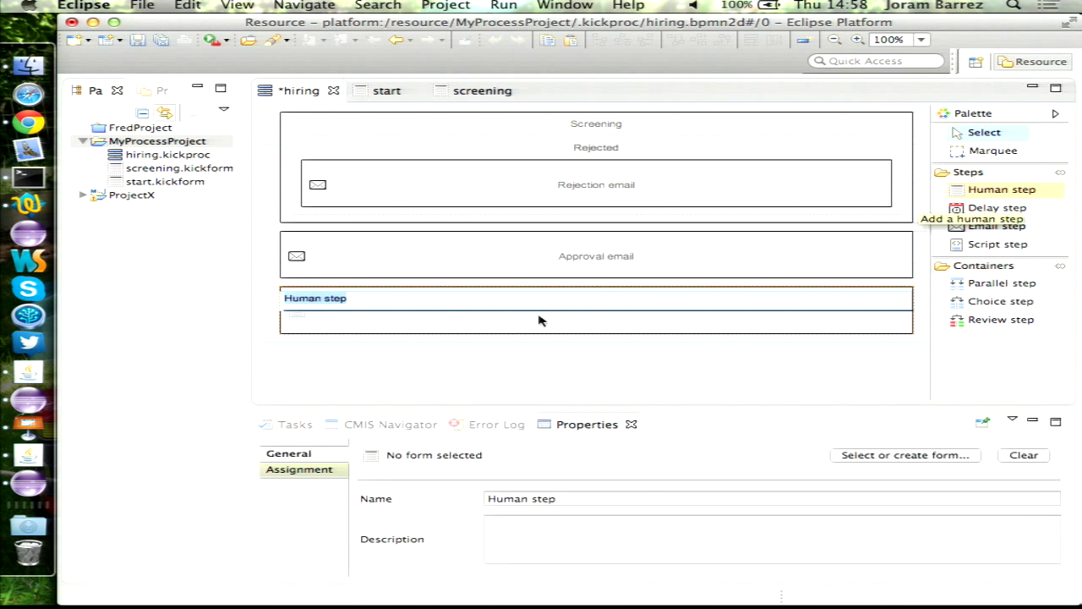
pyautogui.write('Do paperwor')
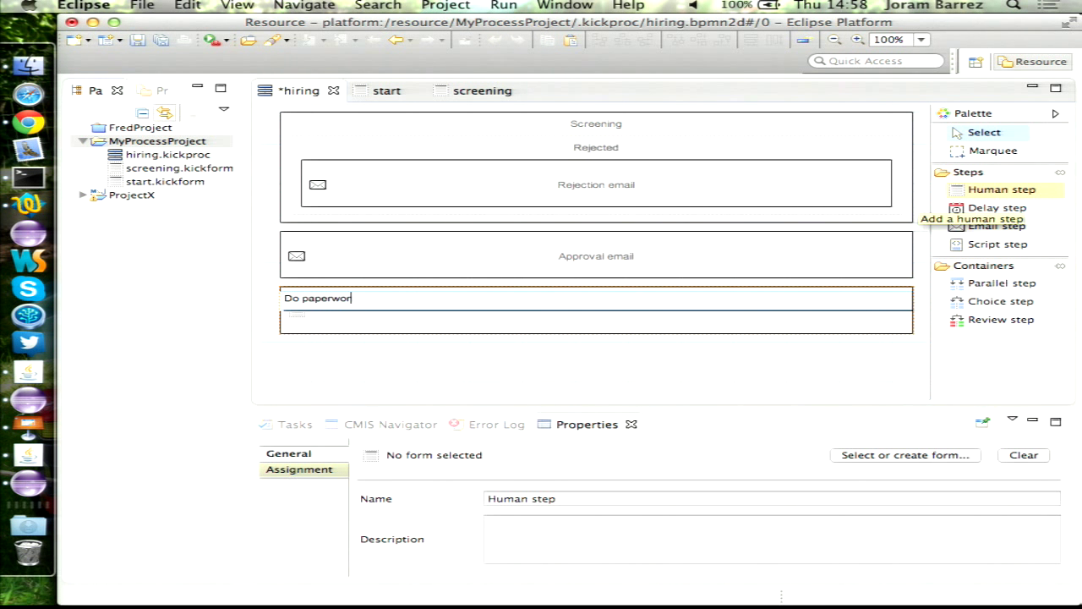
pyautogui.write('k')
pyautogui.click(284, 472)
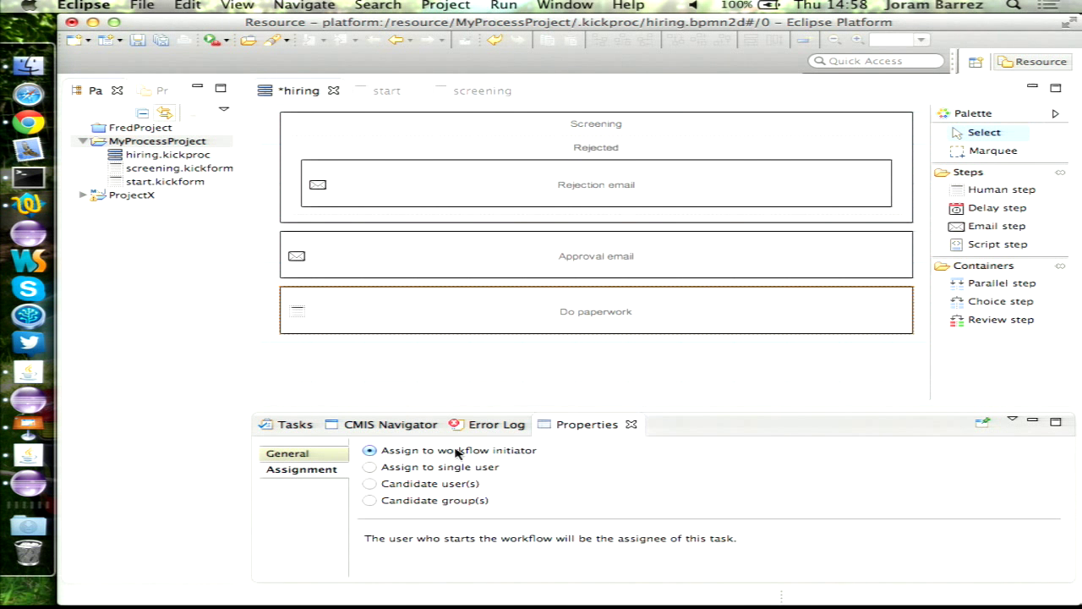
# - Assign Do paperwork to candidate group GROUP_hr and save the workflow
pyautogui.click(418, 470)
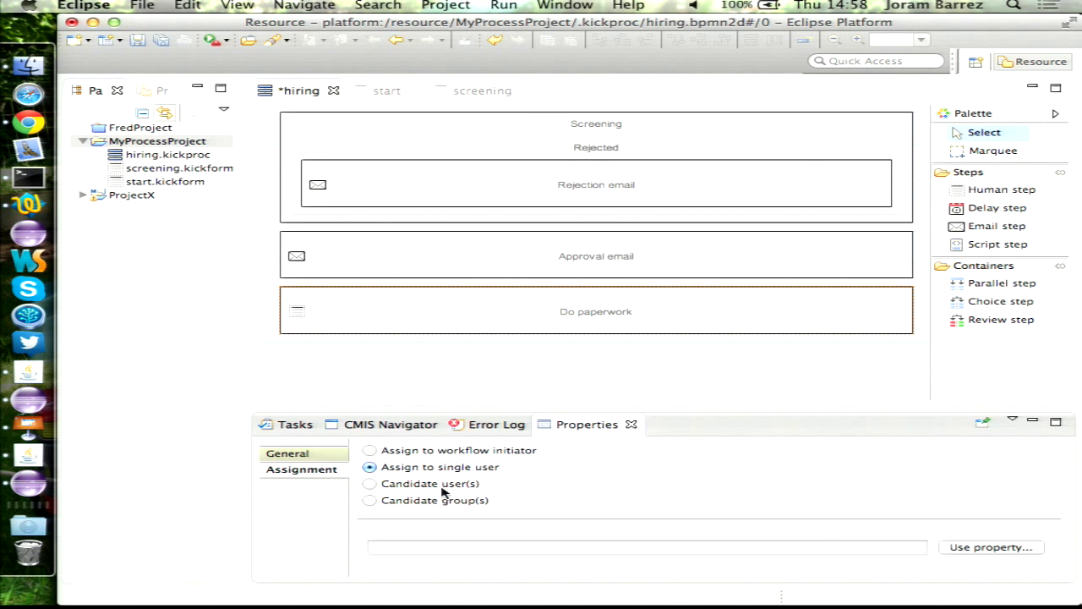
pyautogui.click(431, 484)
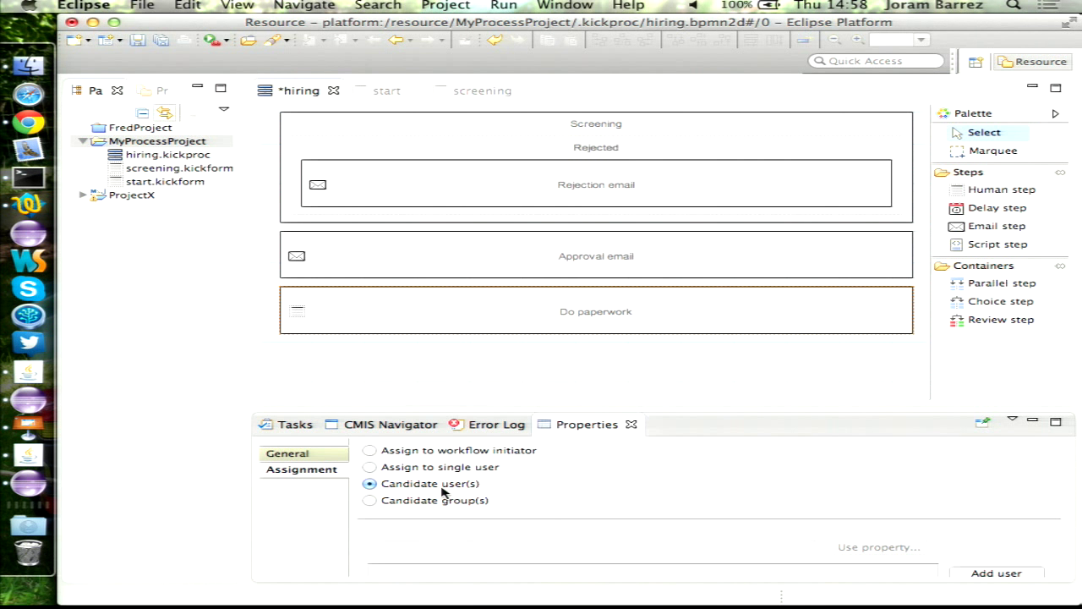
pyautogui.click(413, 502)
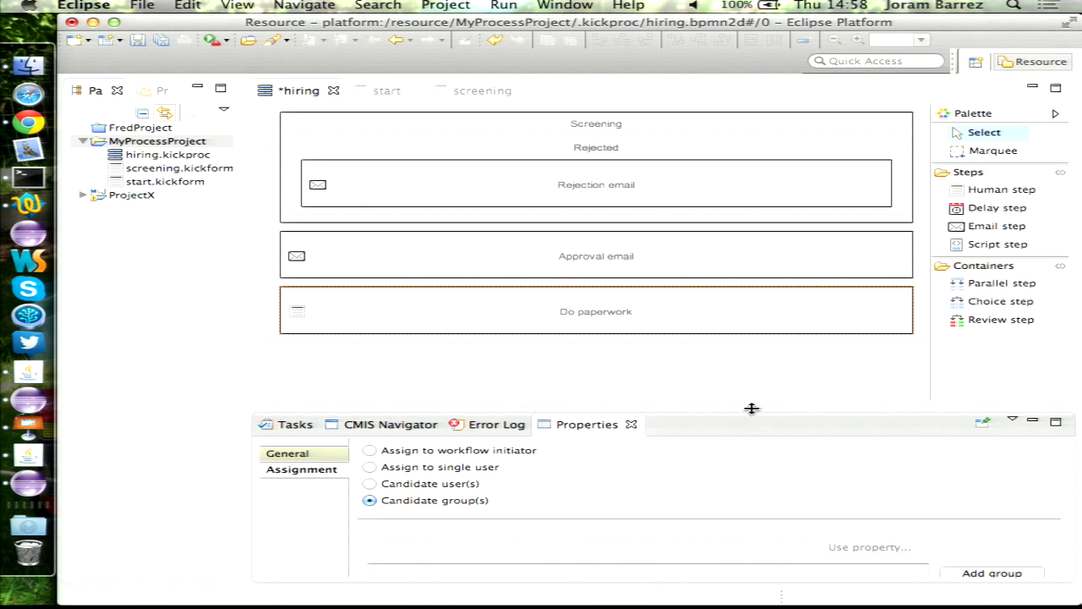
pyautogui.moveTo(752, 408); pyautogui.dragTo(752, 384)
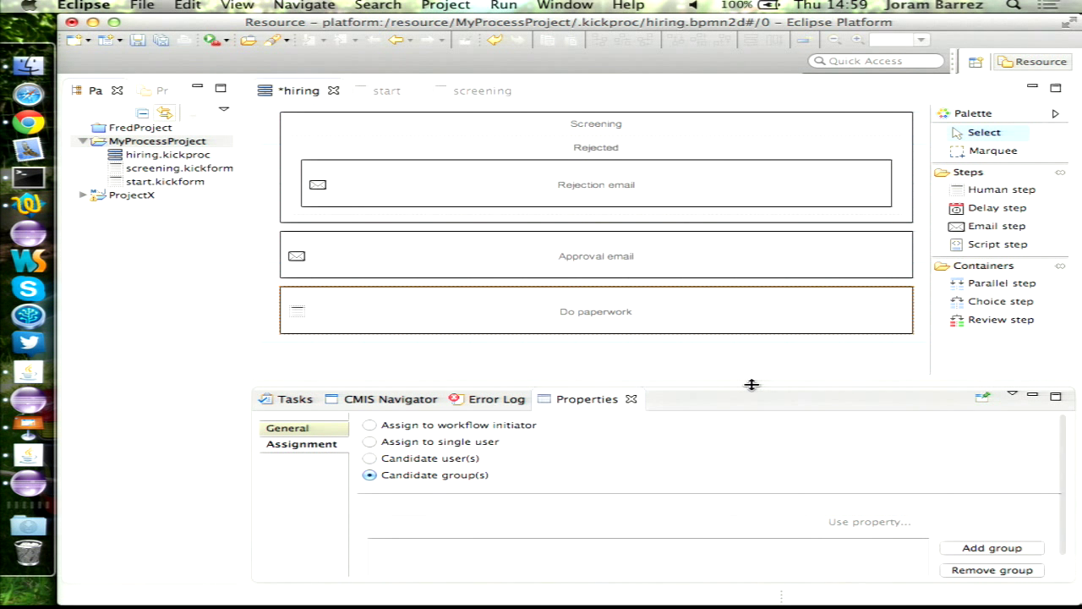
pyautogui.click(984, 549)
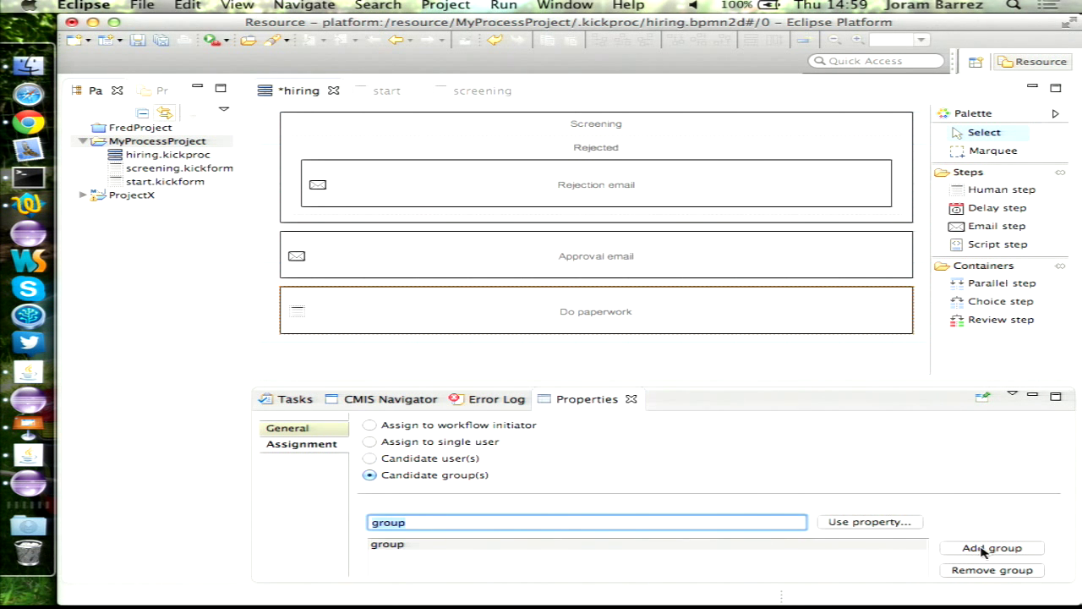
pyautogui.write('GROUP_hr')
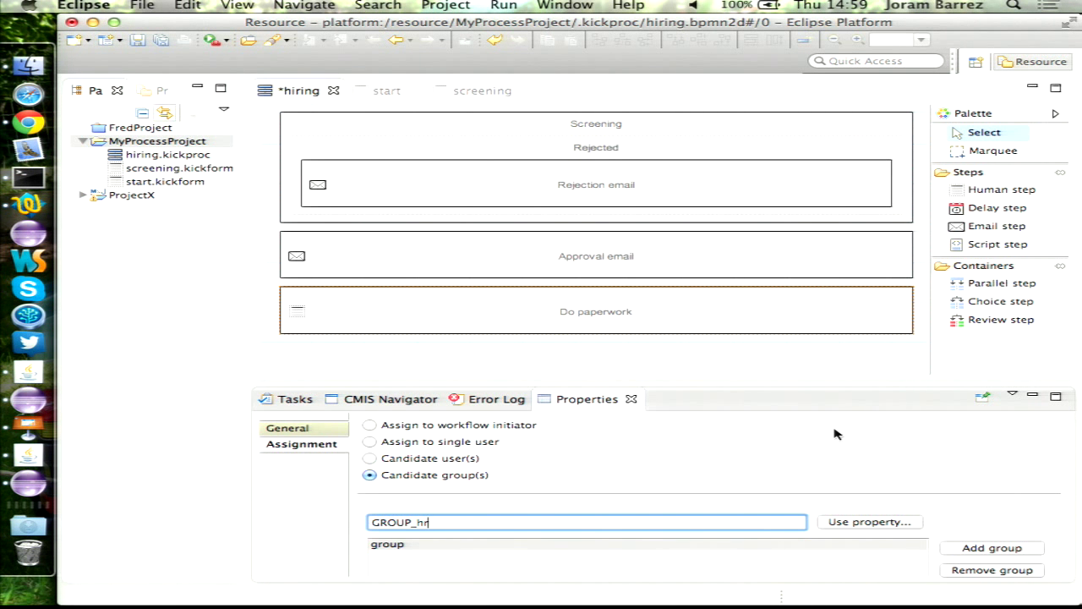
pyautogui.click(593, 342)
pyautogui.hotkey('ctrl', 's')
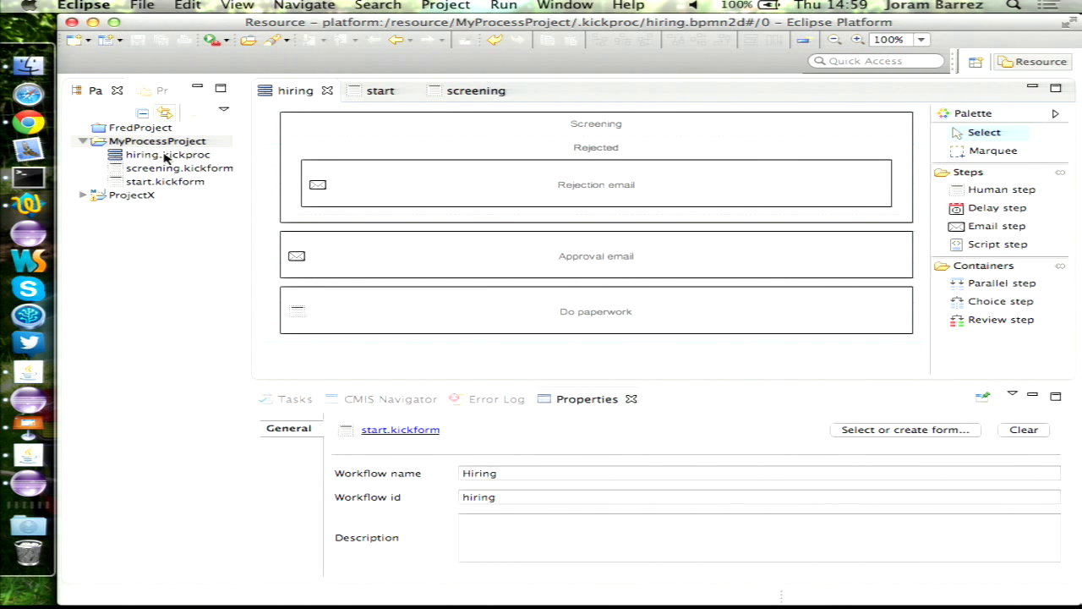
pyautogui.rightClick(167, 157)
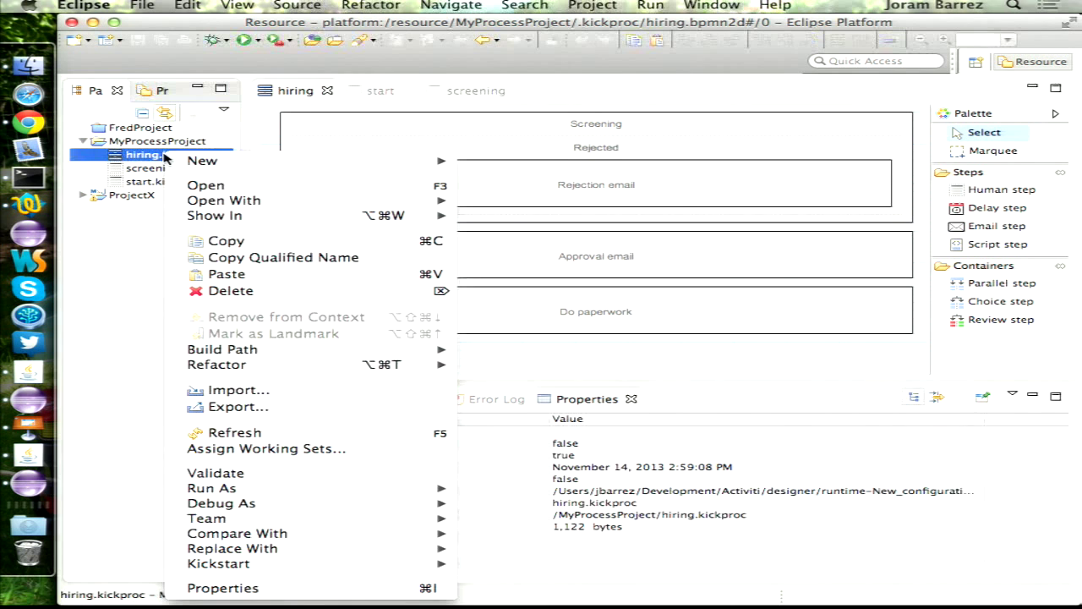
pyautogui.click(318, 414)
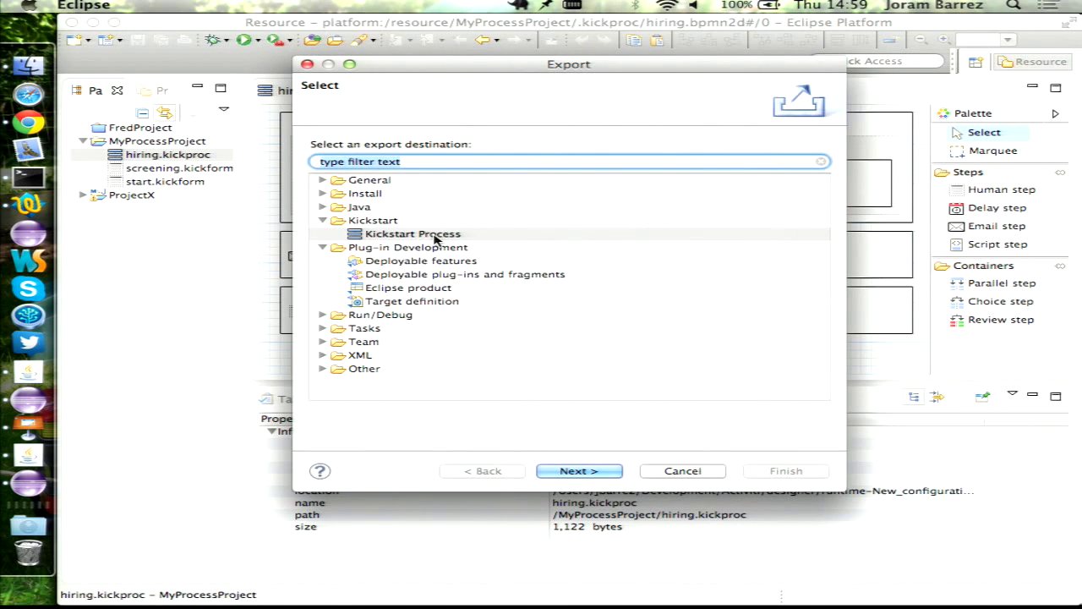
pyautogui.doubleClick(434, 235)
pyautogui.click(541, 146)
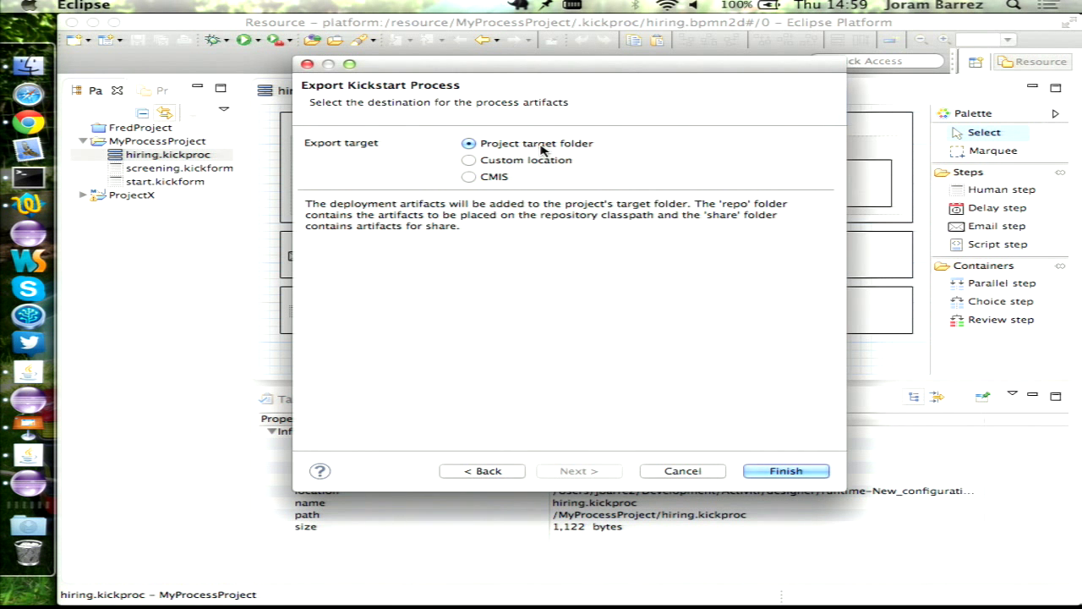
pyautogui.click(512, 162)
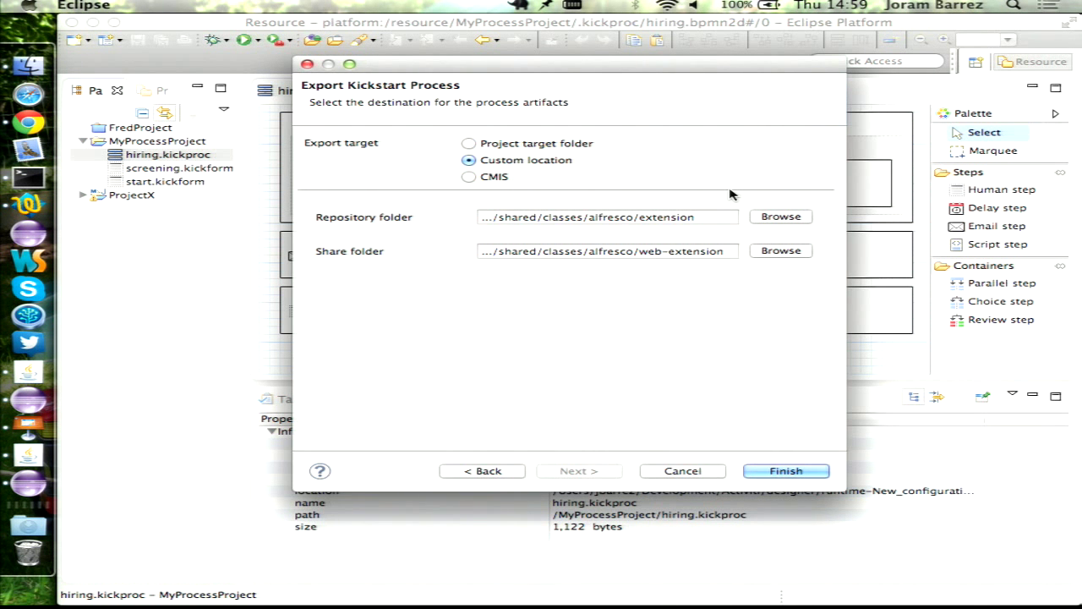
pyautogui.click(494, 179)
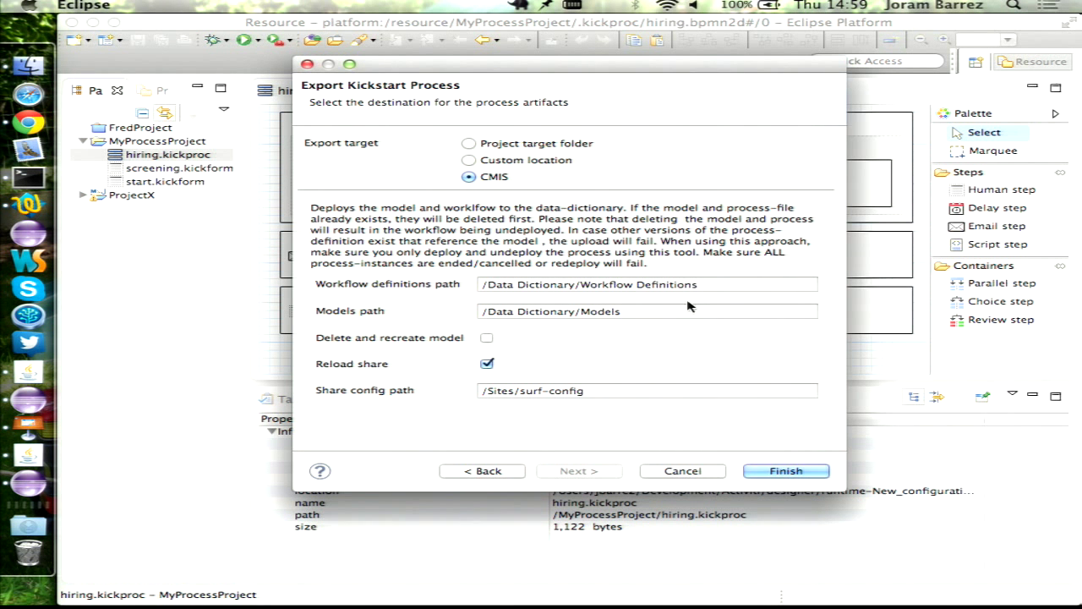
pyautogui.click(681, 474)
pyautogui.click(88, 7)
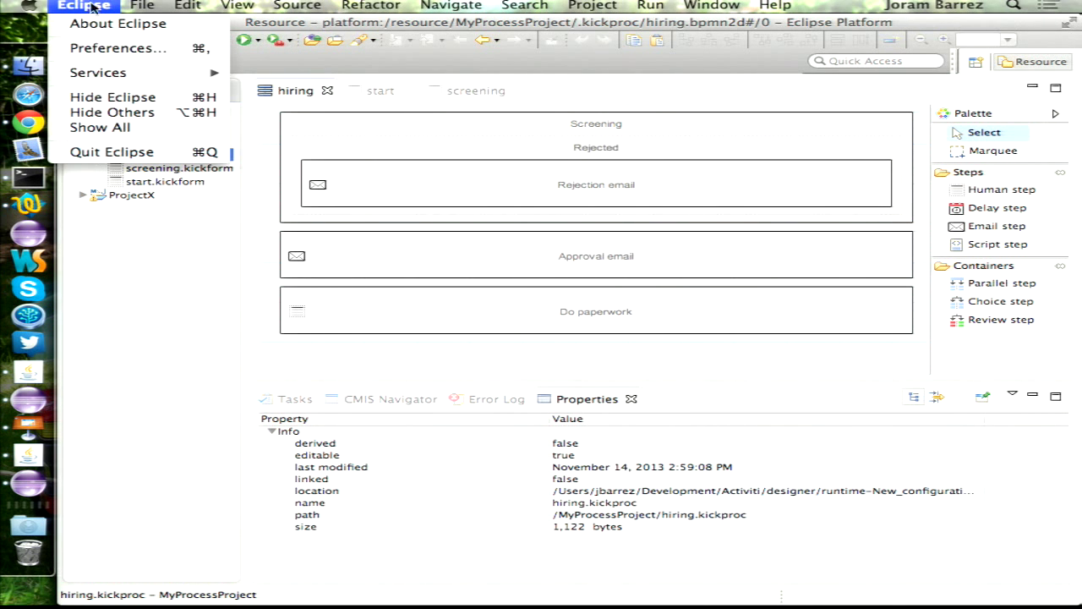
pyautogui.click(119, 48)
pyautogui.write('k')
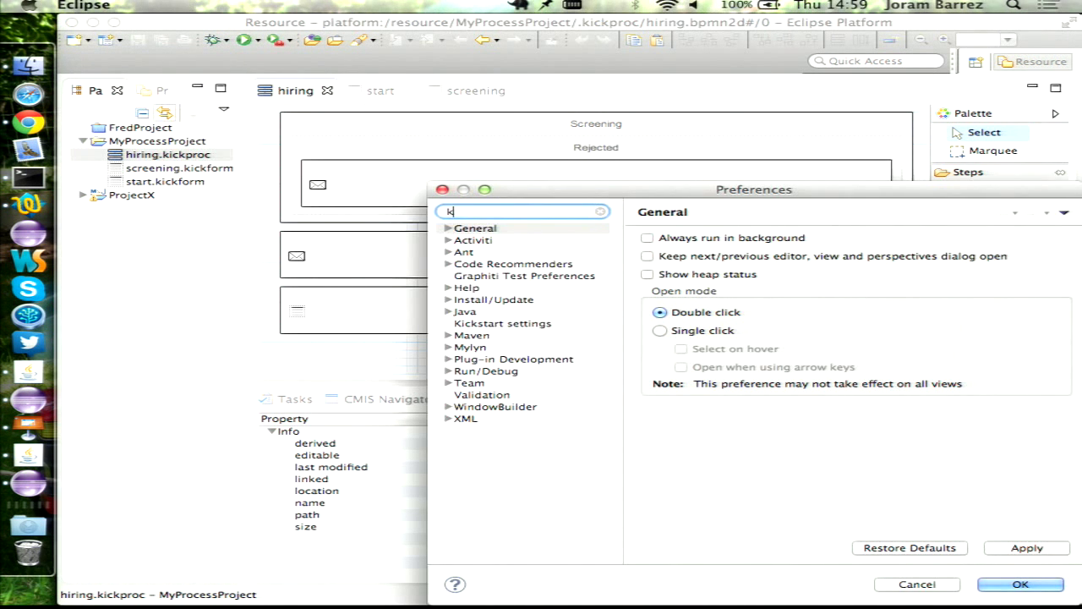
pyautogui.write('ick')
pyautogui.click(541, 230)
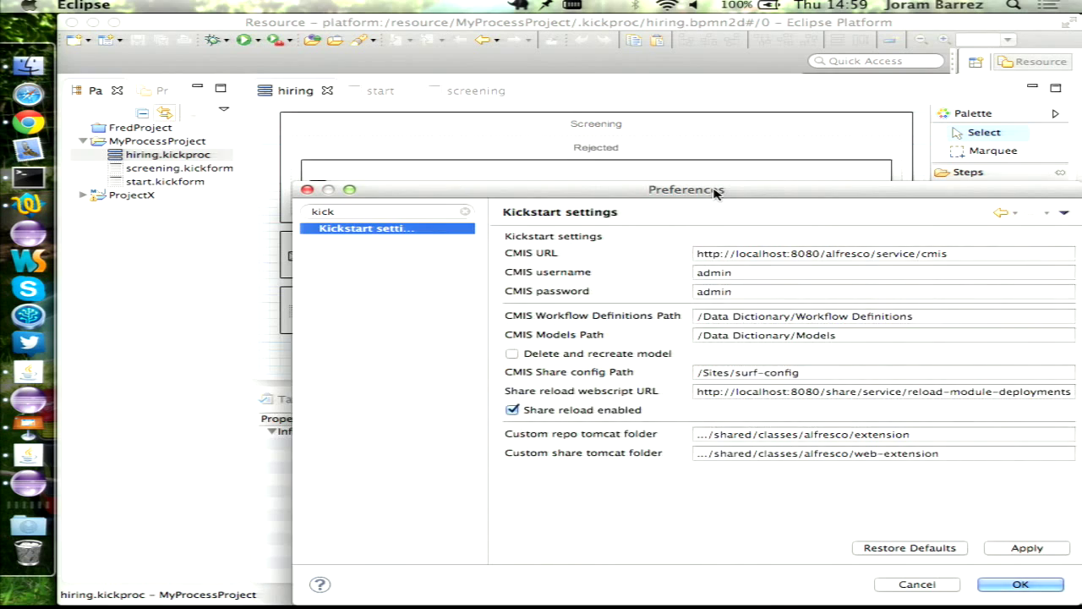
pyautogui.moveTo(715, 193); pyautogui.dragTo(590, 109)
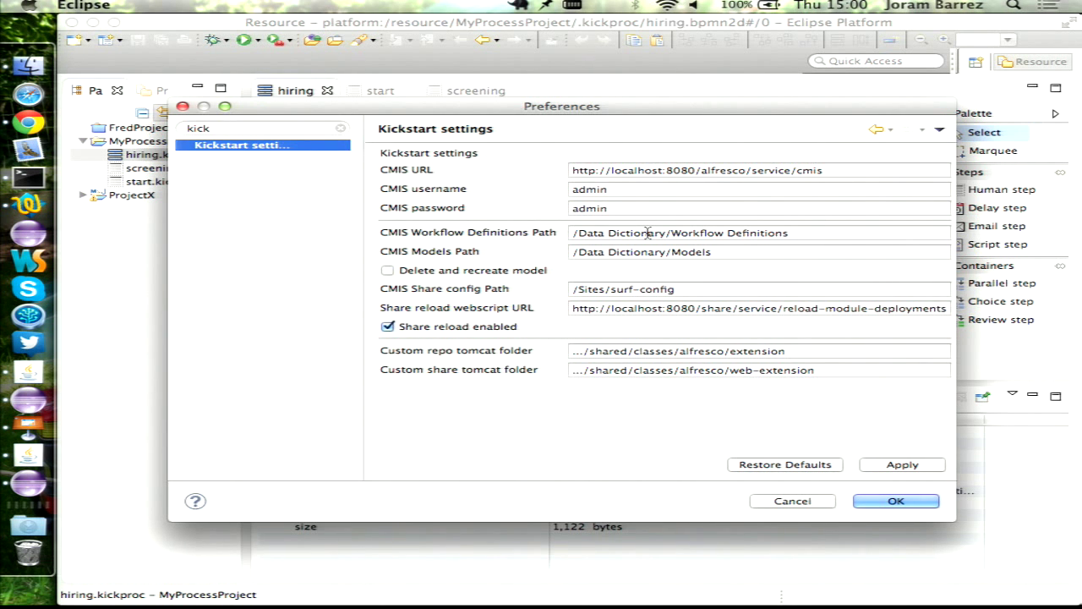
pyautogui.press('Return')
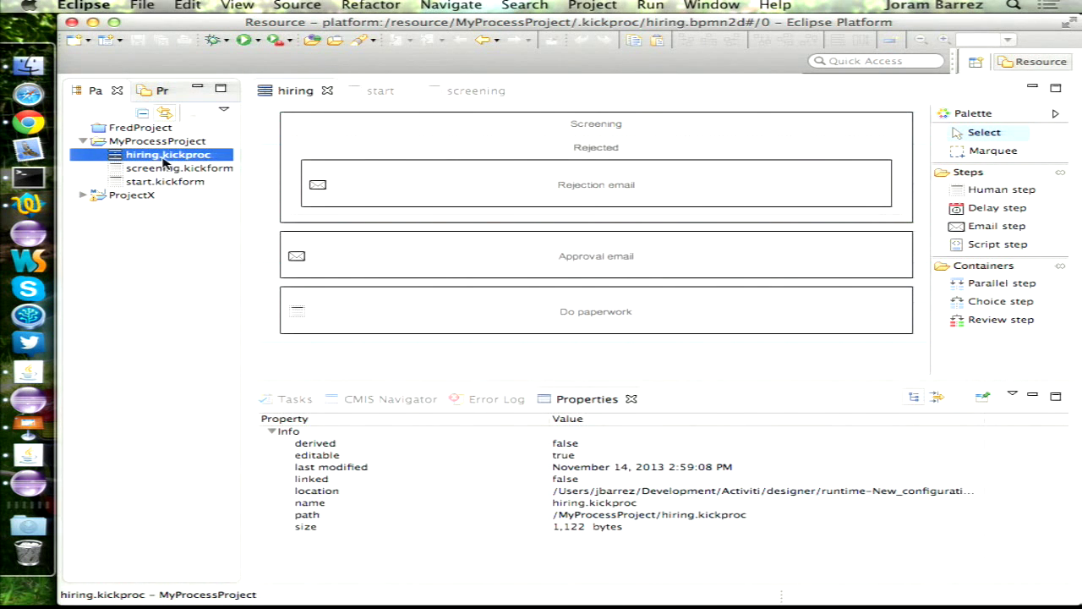
# - Export hiring.kickproc as a Kickstart Process to the project's target folder
pyautogui.rightClick(165, 162)
pyautogui.click(339, 409)
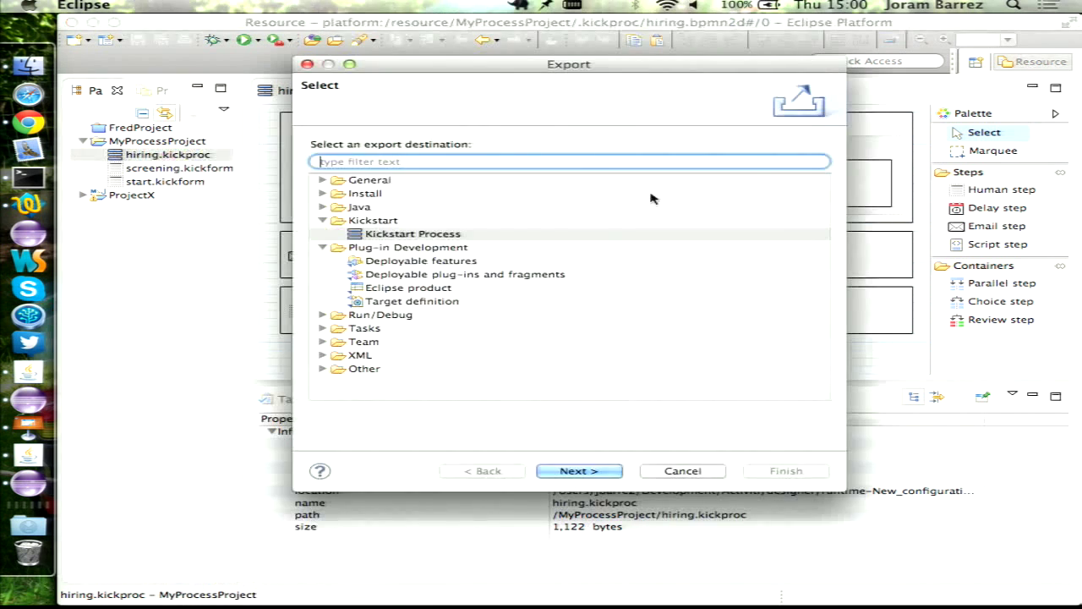
pyautogui.doubleClick(421, 237)
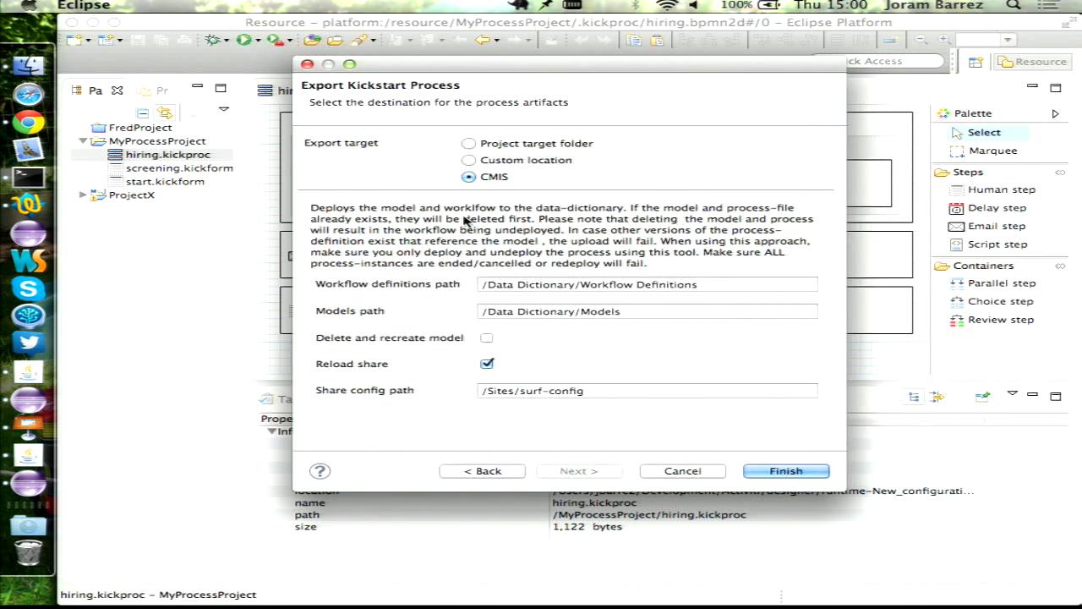
pyautogui.click(515, 146)
pyautogui.click(776, 471)
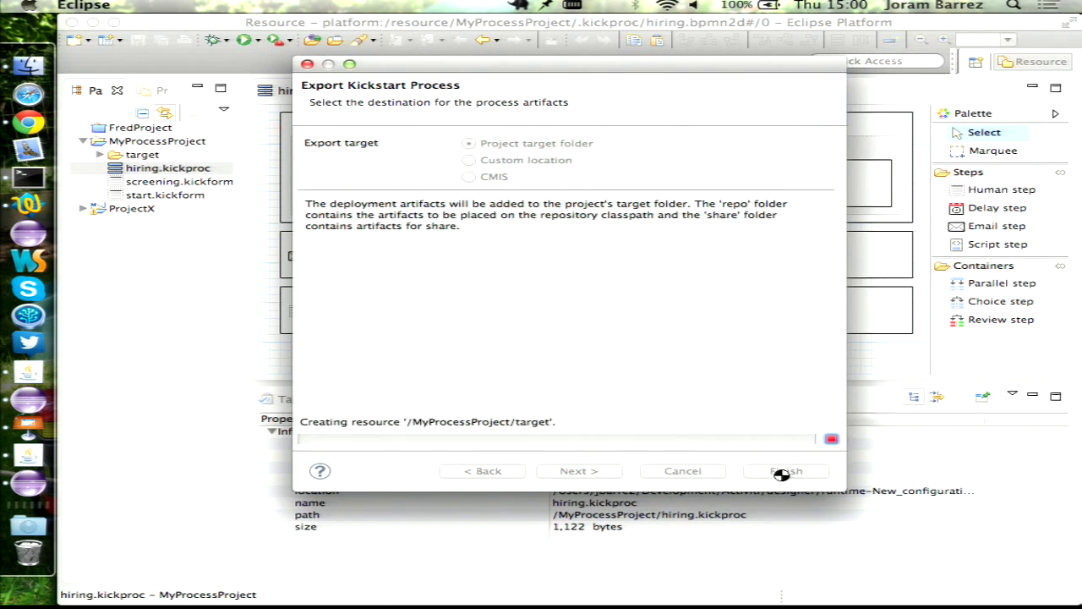
# - Expand the target folder to inspect the generated repo and share files
pyautogui.click(142, 157)
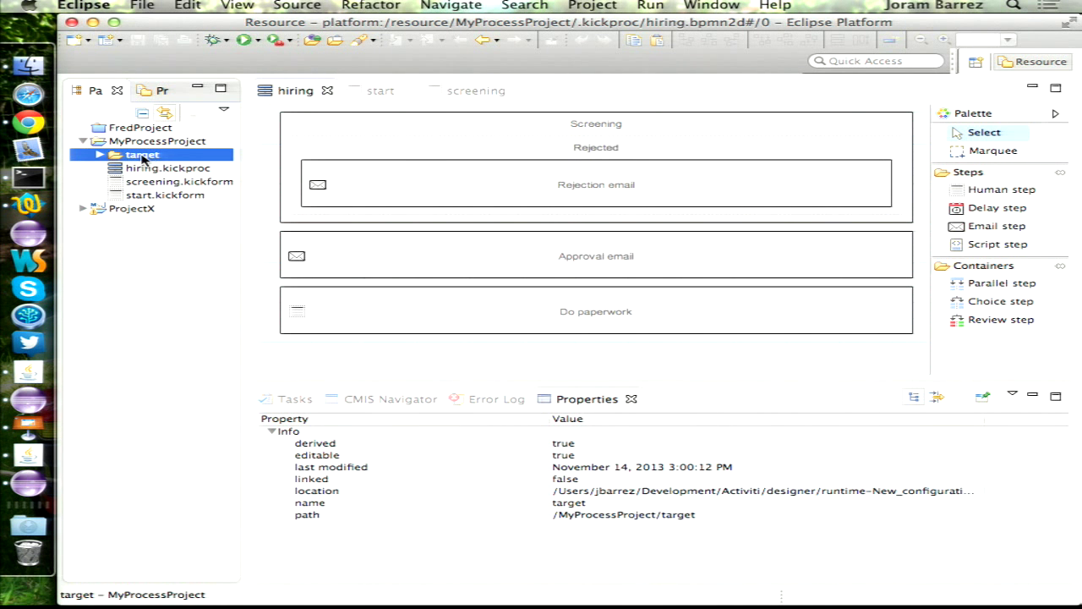
pyautogui.press('Right')
pyautogui.press('Down')
pyautogui.press('Right')
pyautogui.press('Down')
pyautogui.press('Down')
pyautogui.press('Down')
pyautogui.press('Down')
pyautogui.press('Right')
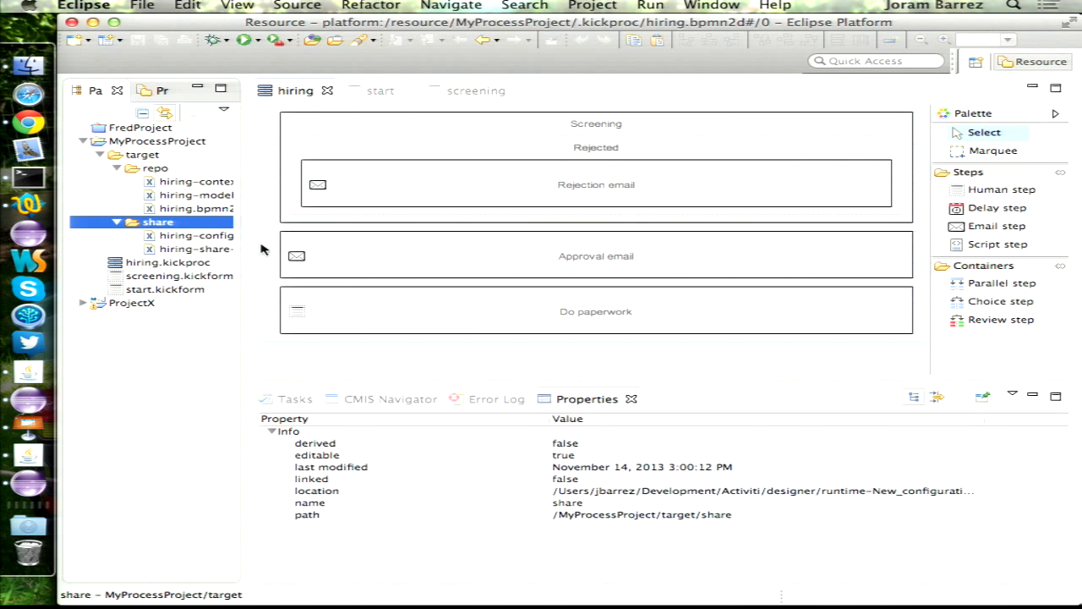
pyautogui.hscroll(2, 116, 455)
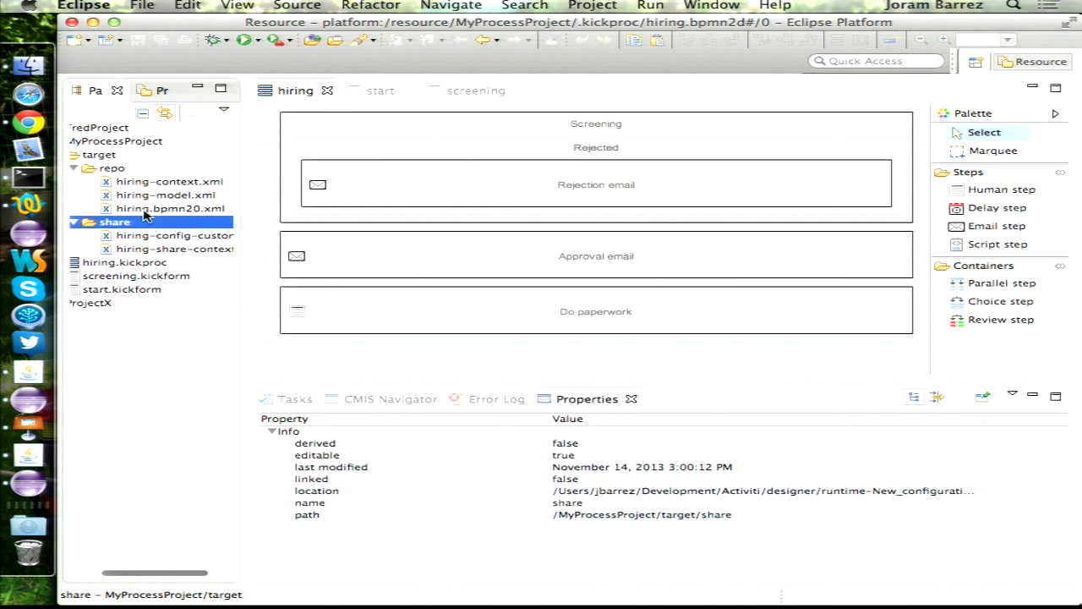
# - Open the generated hiring.bpmn20.xml in the BPMN diagram editor
pyautogui.click(181, 209)
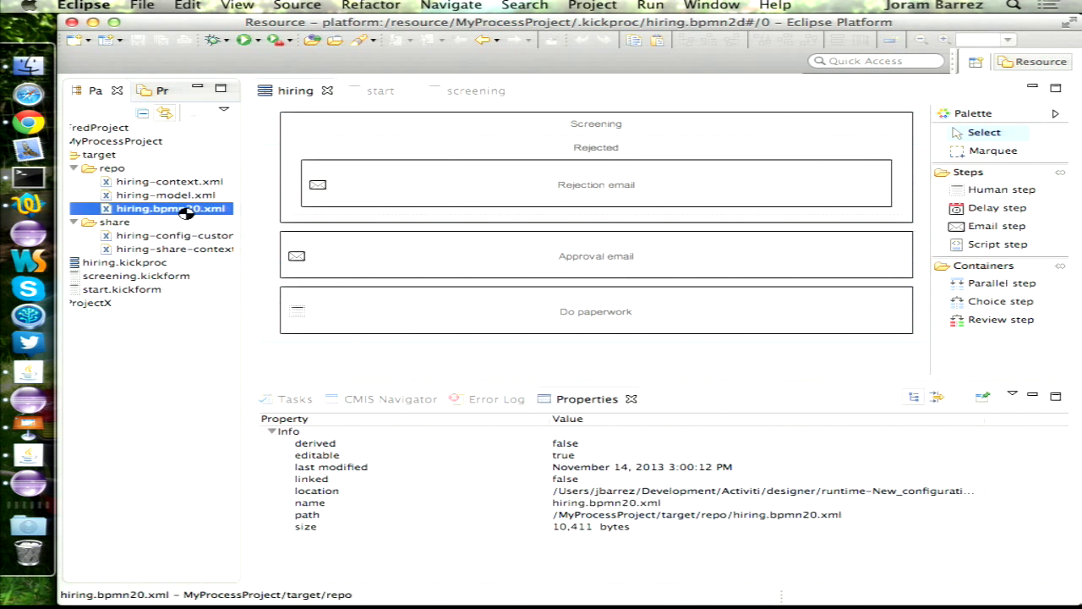
pyautogui.scroll(-15, 634, 207)
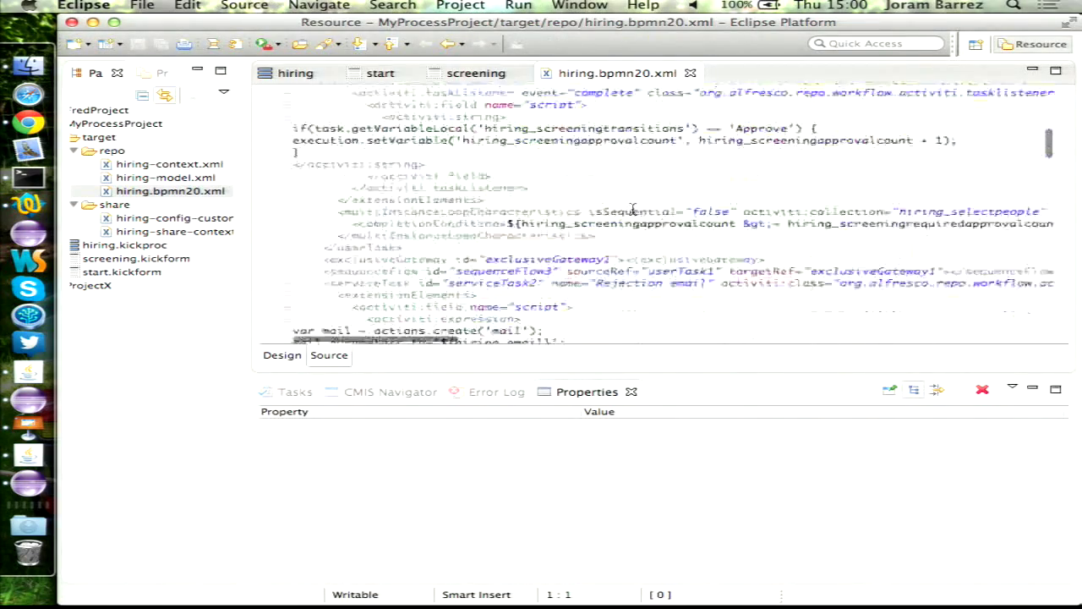
pyautogui.rightClick(152, 195)
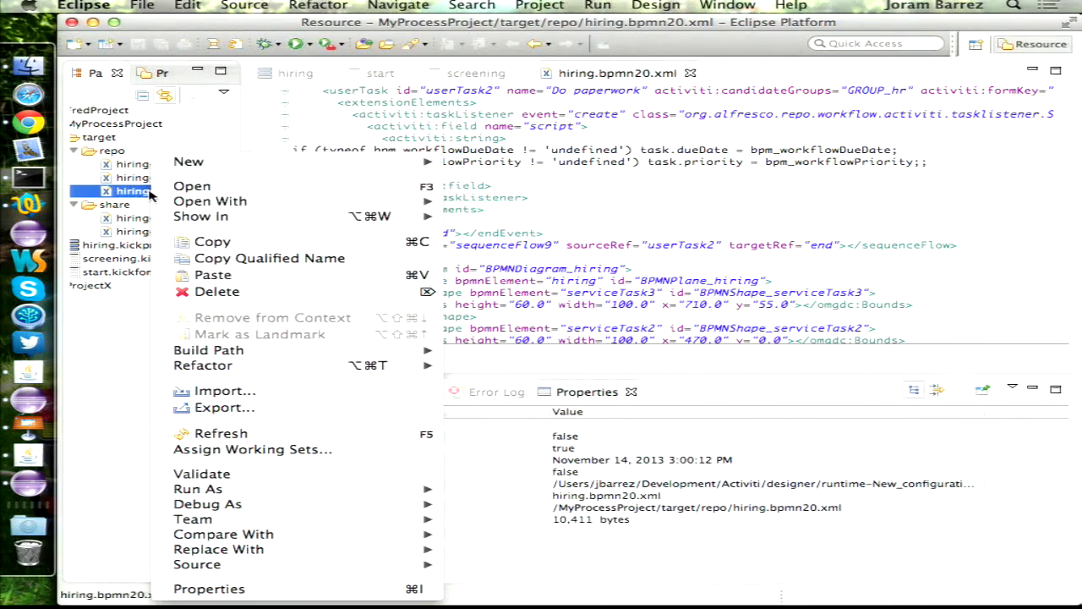
pyautogui.moveTo(397, 201)
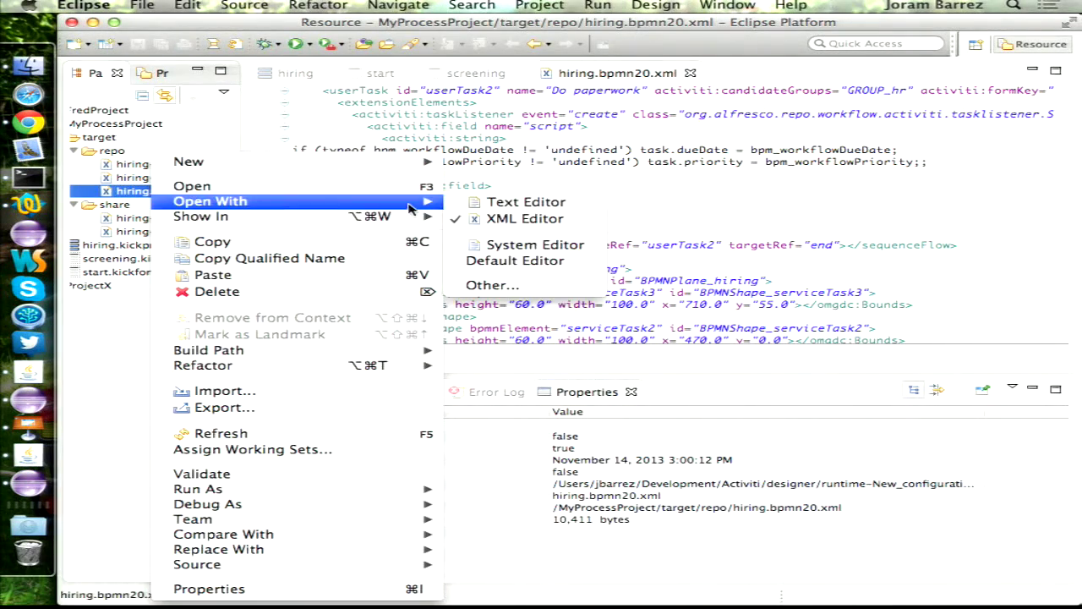
pyautogui.click(492, 285)
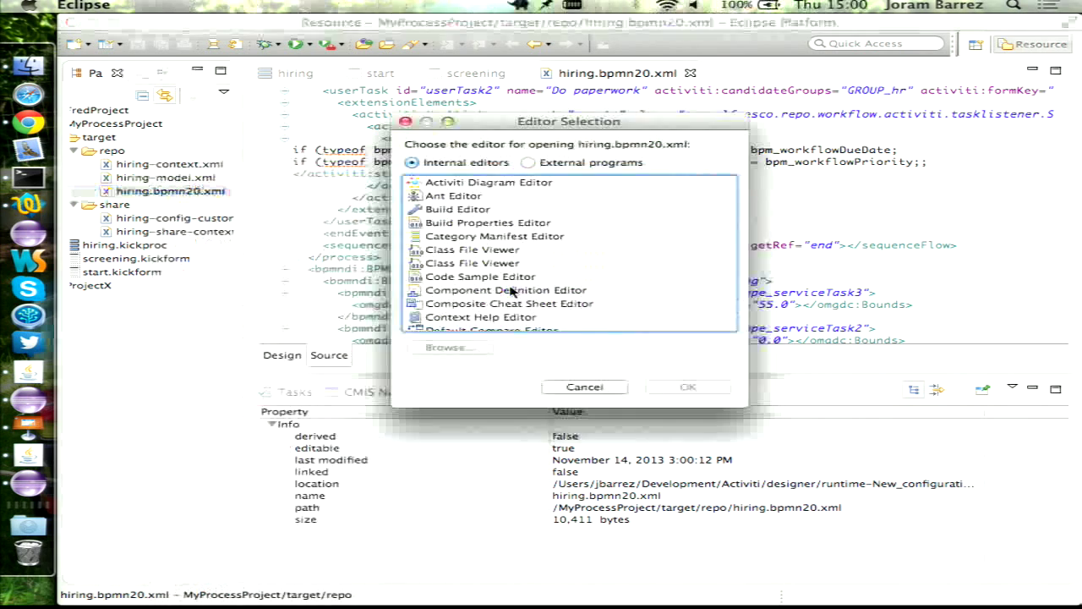
pyautogui.doubleClick(473, 185)
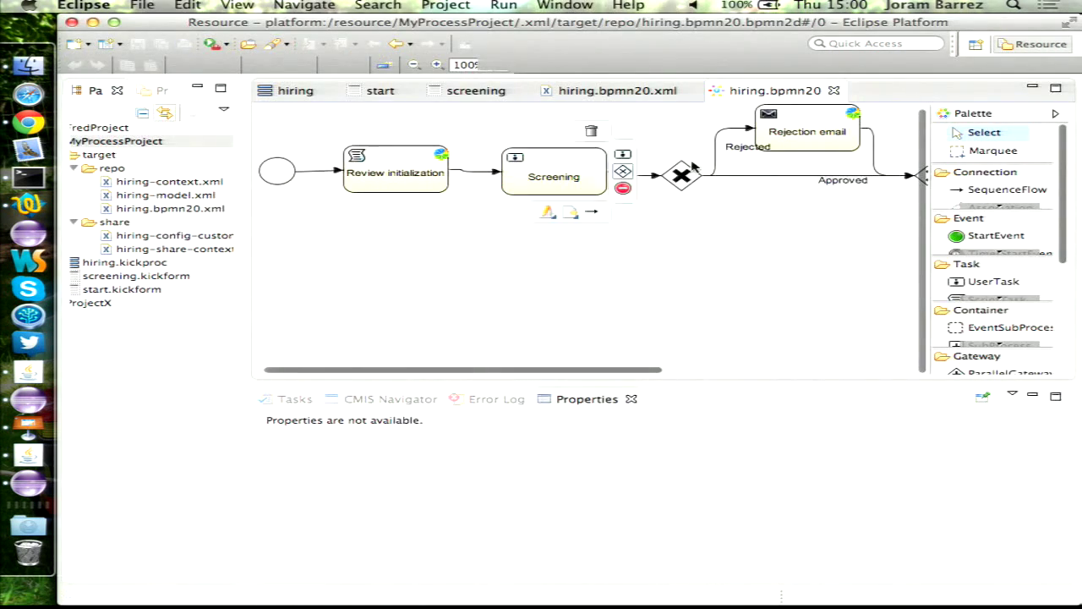
# - Review the whole hiring diagram maximized, then restore and open hiring-model.xml
pyautogui.doubleClick(775, 91)
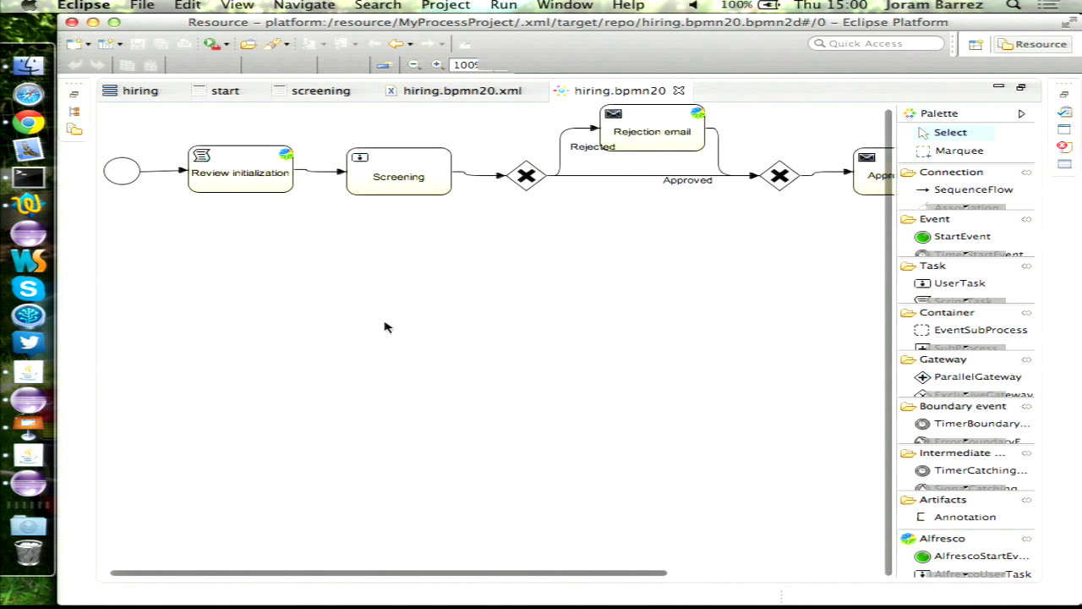
pyautogui.hscroll(5, 385, 328)
pyautogui.hscroll(-5, 384, 327)
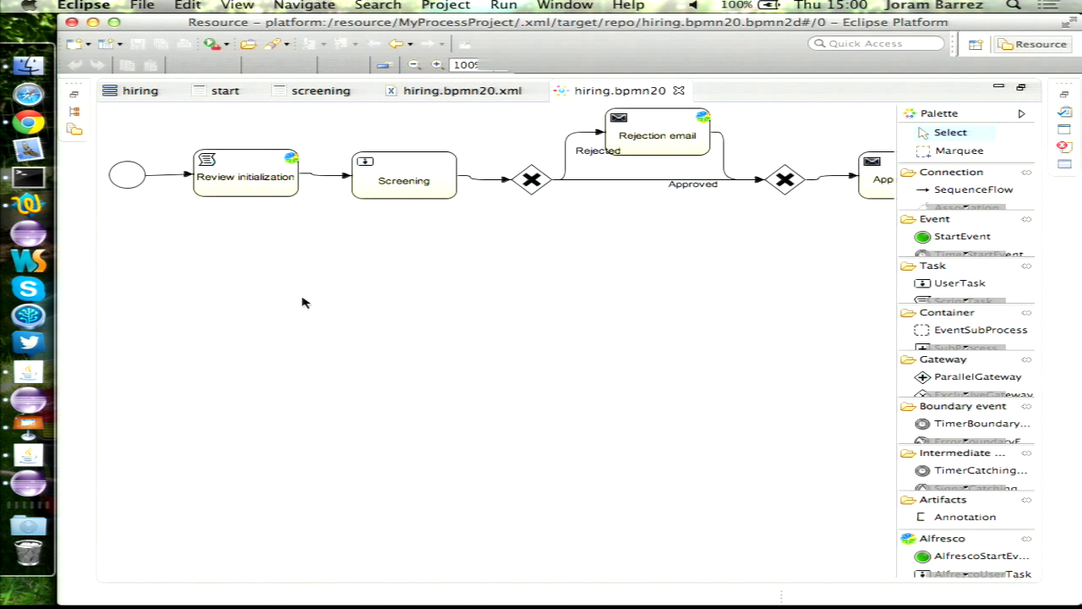
pyautogui.hscroll(8, 305, 303)
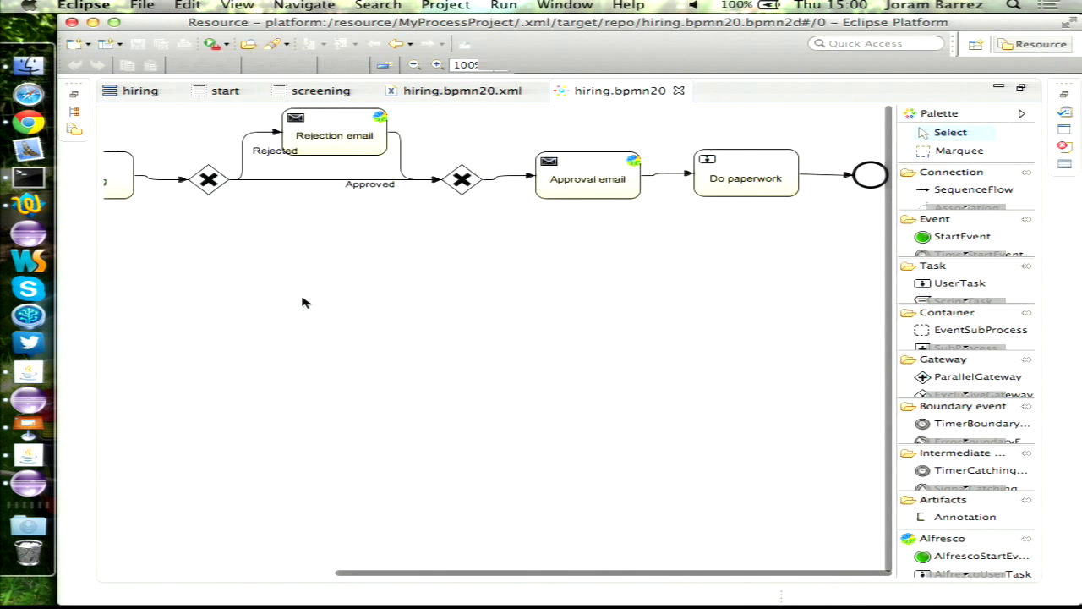
pyautogui.hscroll(-4, 291, 298)
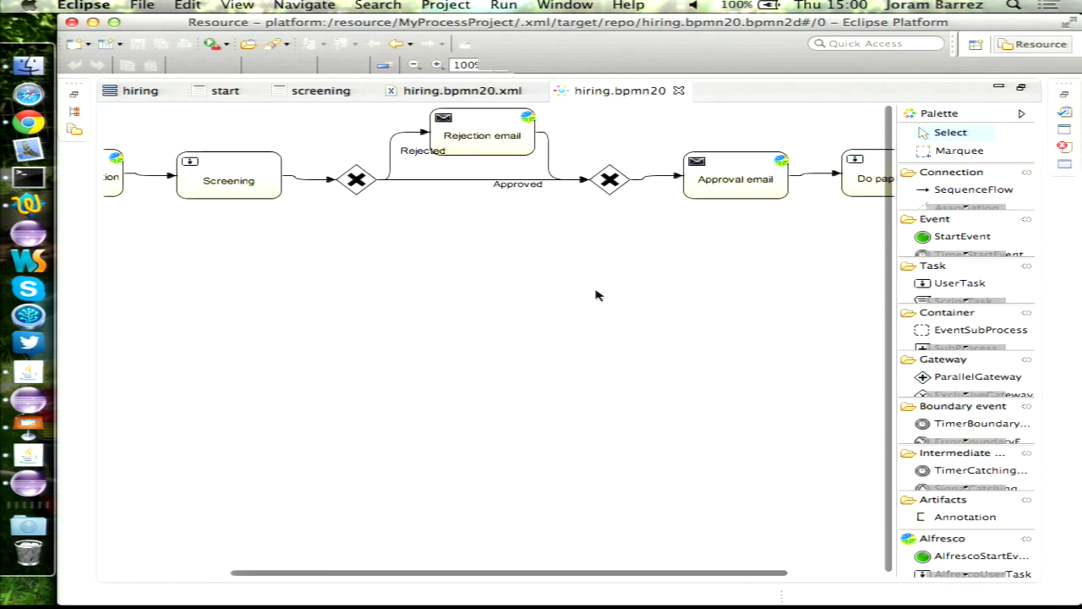
pyautogui.hscroll(4, 616, 279)
pyautogui.doubleClick(622, 93)
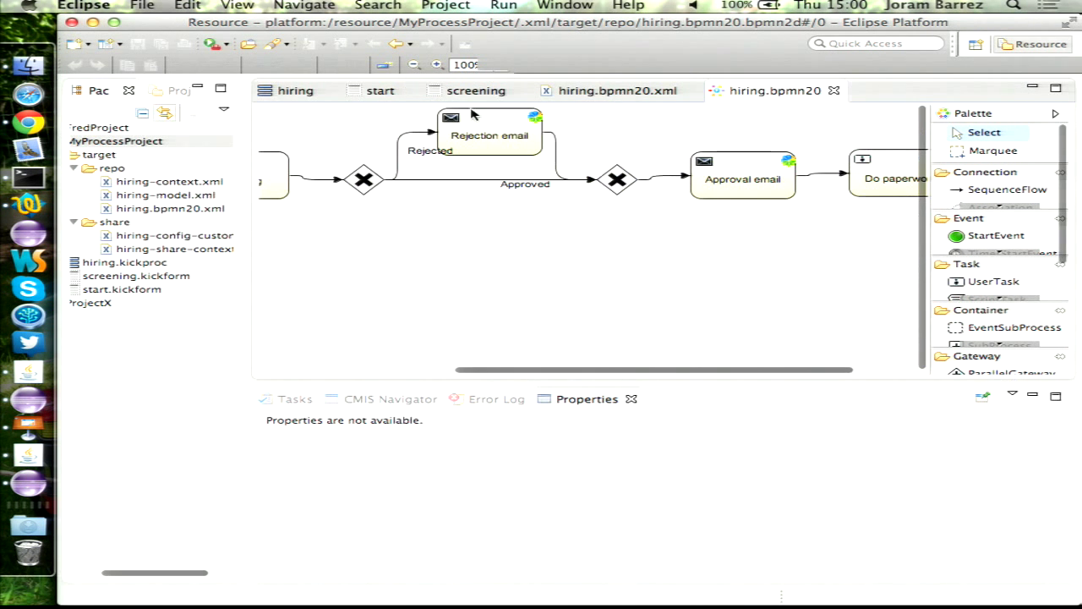
pyautogui.doubleClick(178, 196)
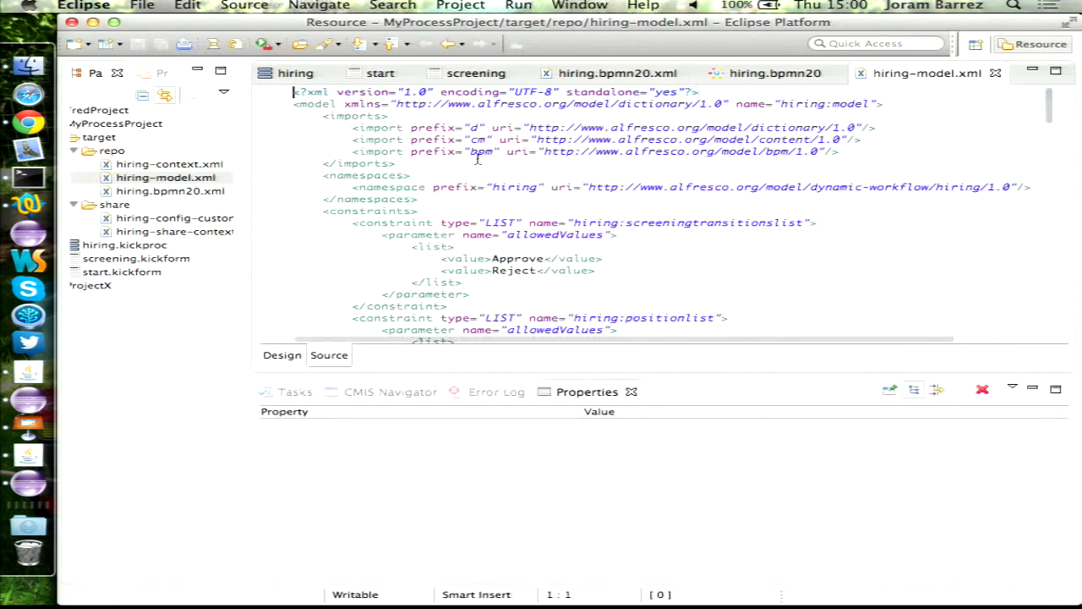
# - Read through hiring-model.xml in a maximized editor, then restore the layout
pyautogui.doubleClick(947, 75)
pyautogui.scroll(-5, 534, 297)
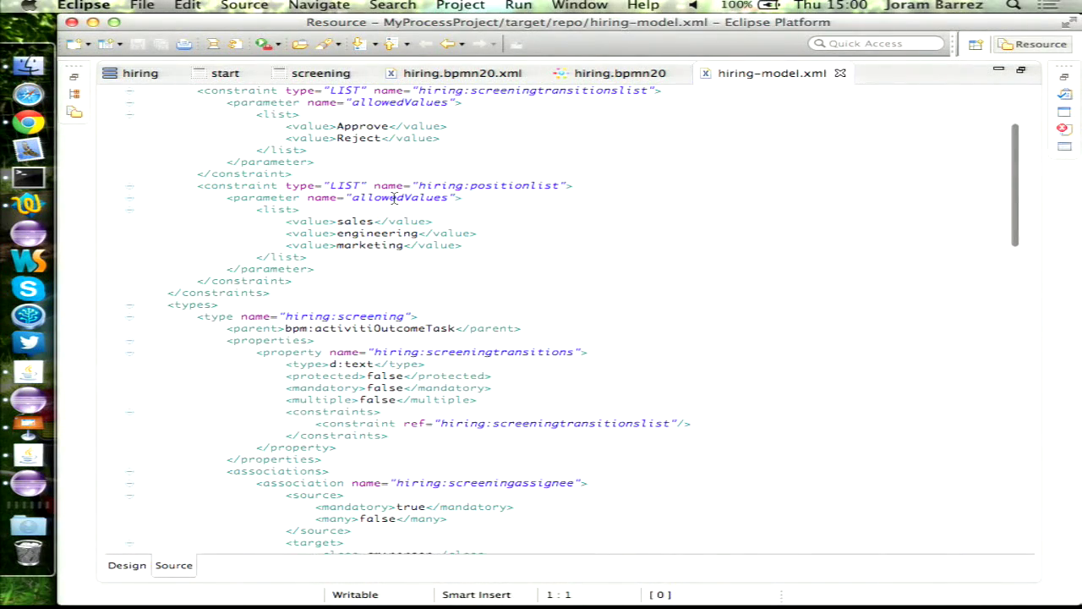
pyautogui.scroll(-15, 643, 338)
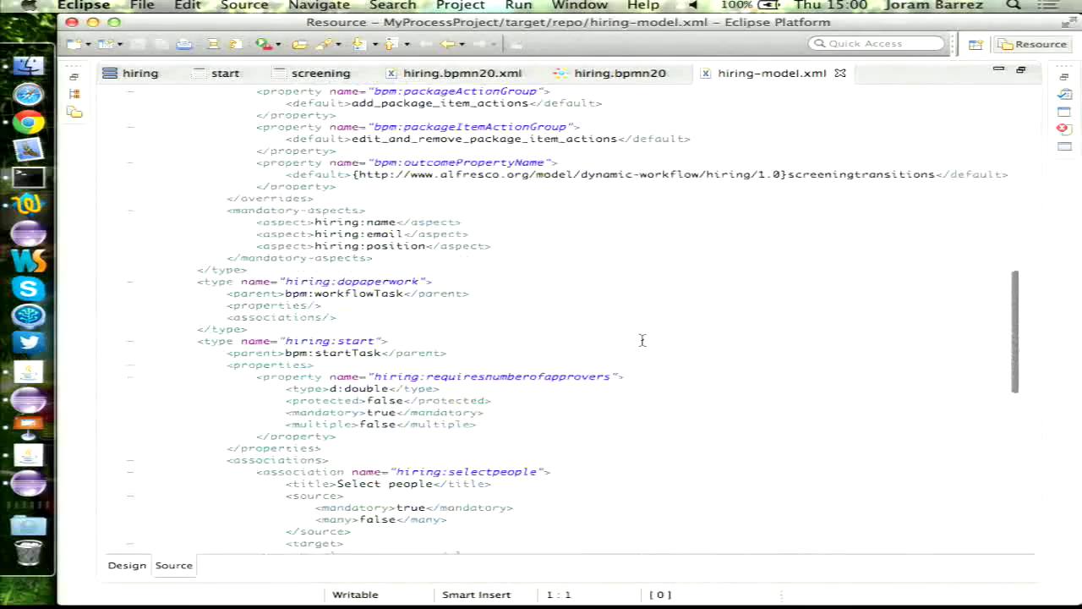
pyautogui.scroll(-11, 642, 340)
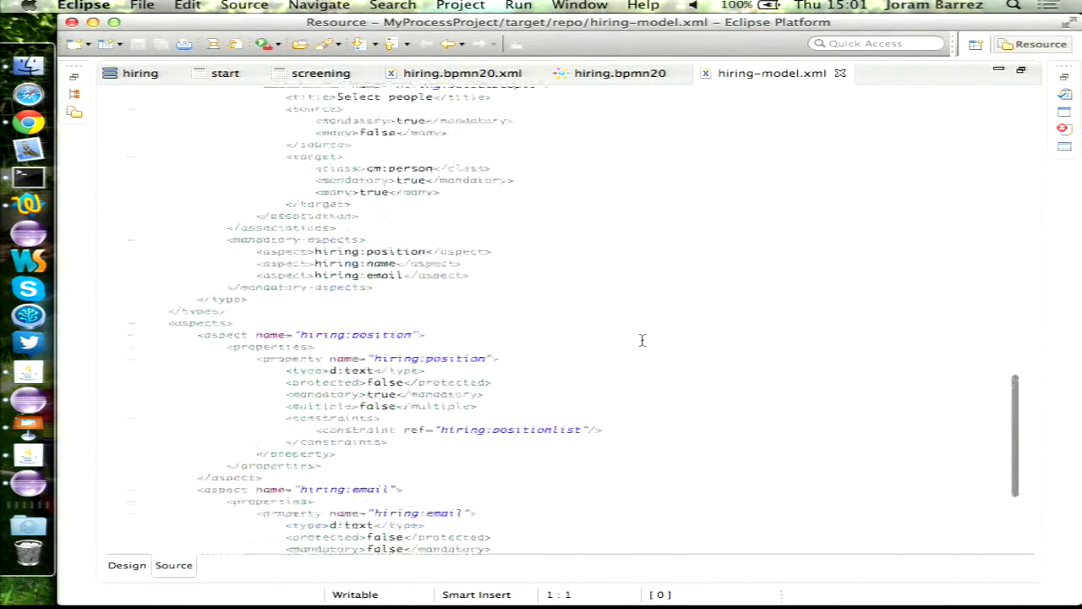
pyautogui.scroll(20, 643, 340)
pyautogui.doubleClick(746, 72)
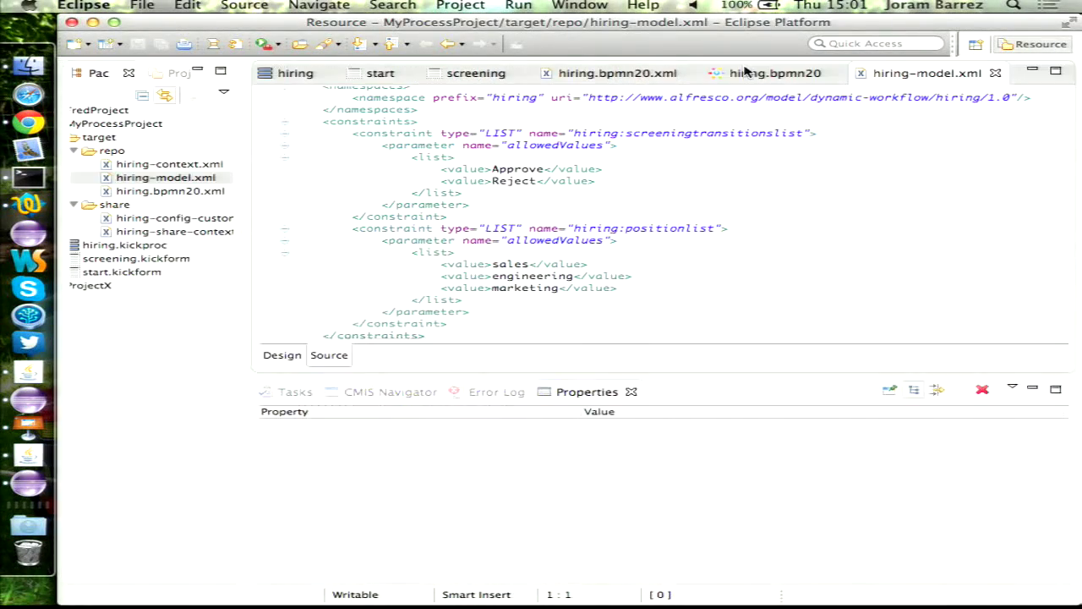
# - Review hiring-config-custom.xml maximized, then close all open editors
pyautogui.doubleClick(191, 220)
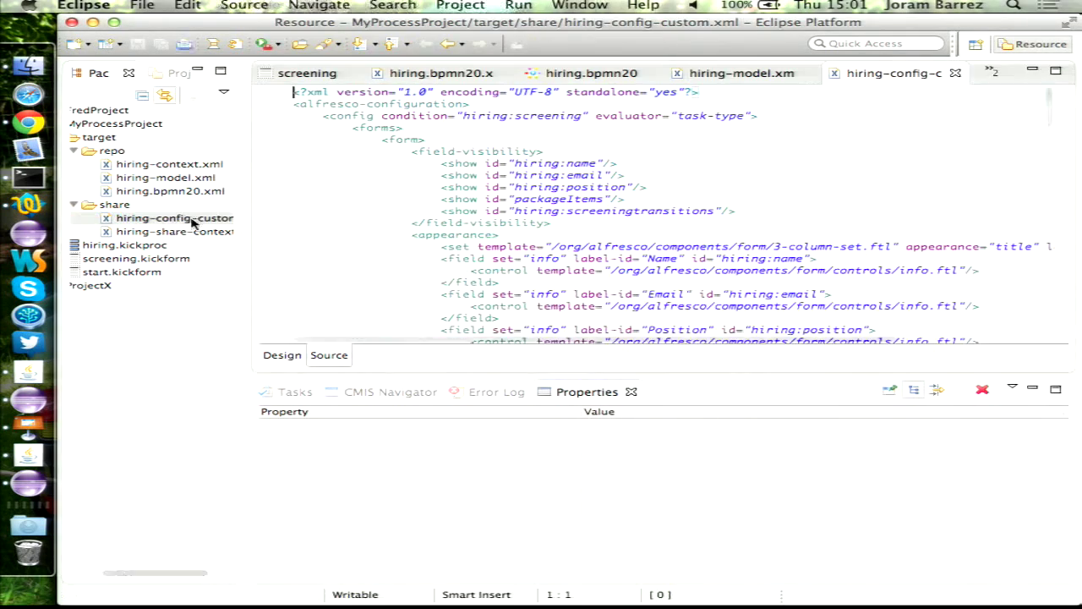
pyautogui.doubleClick(894, 75)
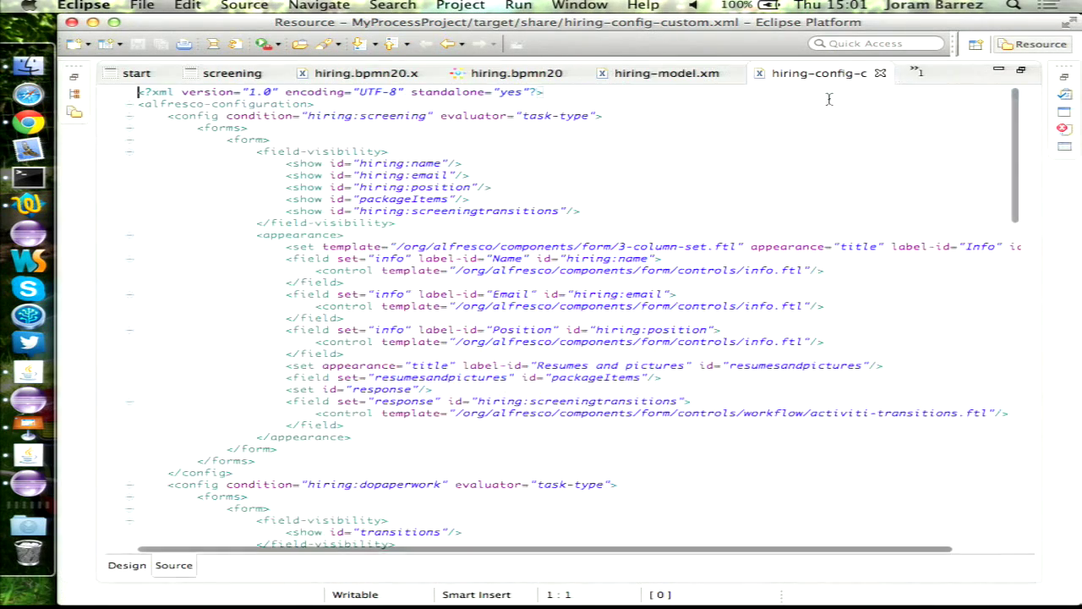
pyautogui.scroll(-3, 608, 216)
pyautogui.scroll(3, 588, 218)
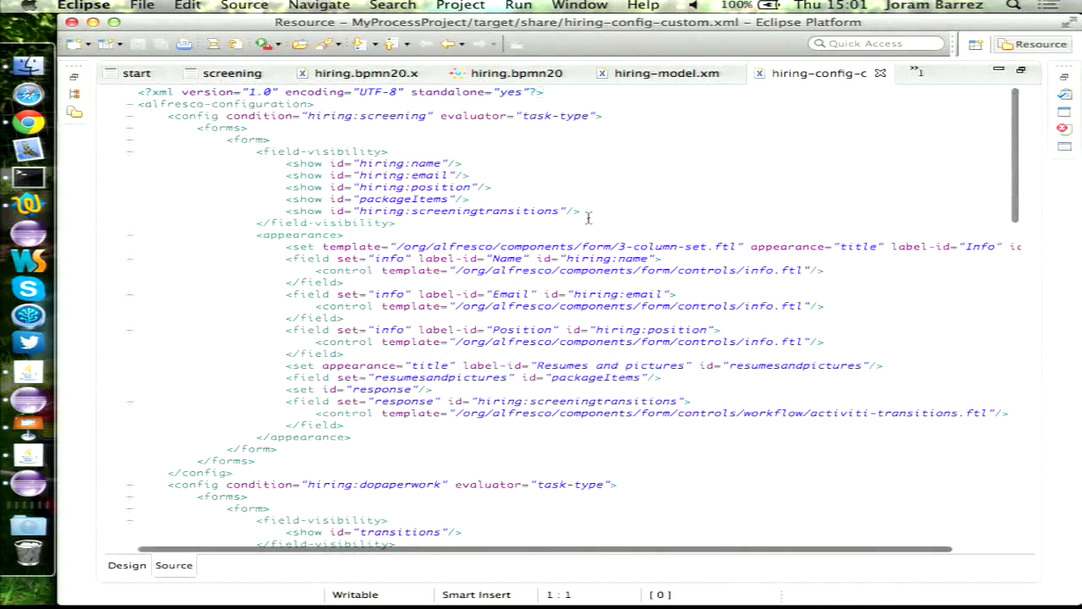
pyautogui.scroll(-15, 588, 219)
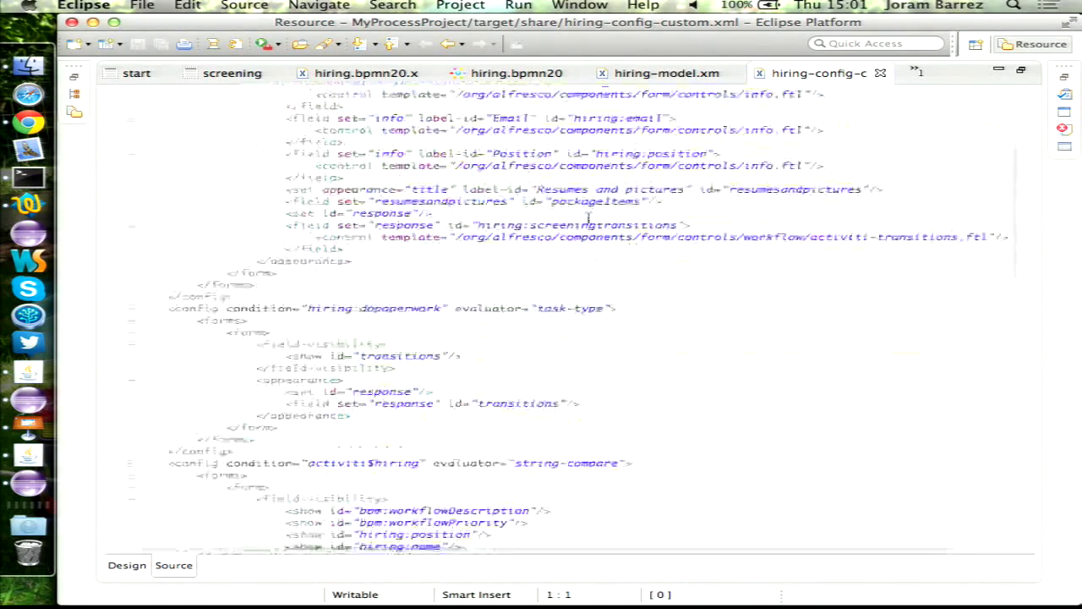
pyautogui.scroll(5, 587, 218)
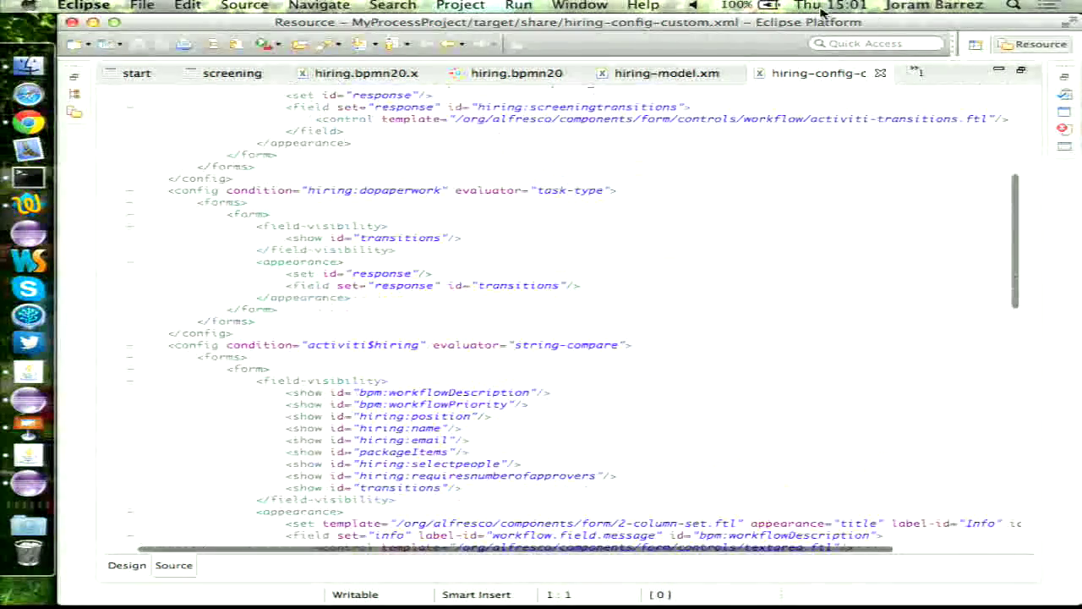
pyautogui.doubleClick(899, 75)
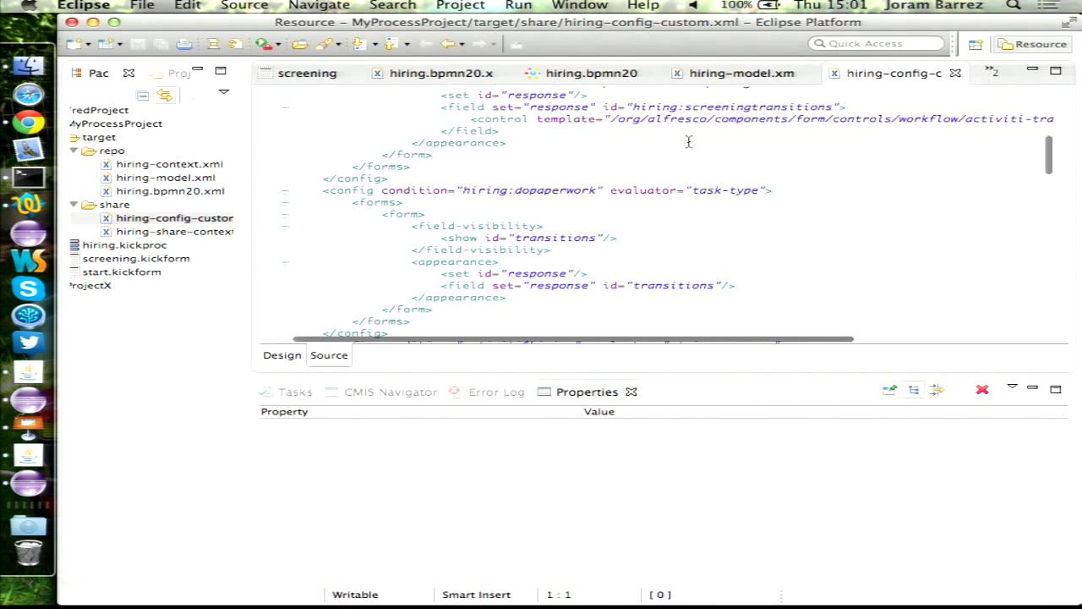
pyautogui.rightClick(894, 74)
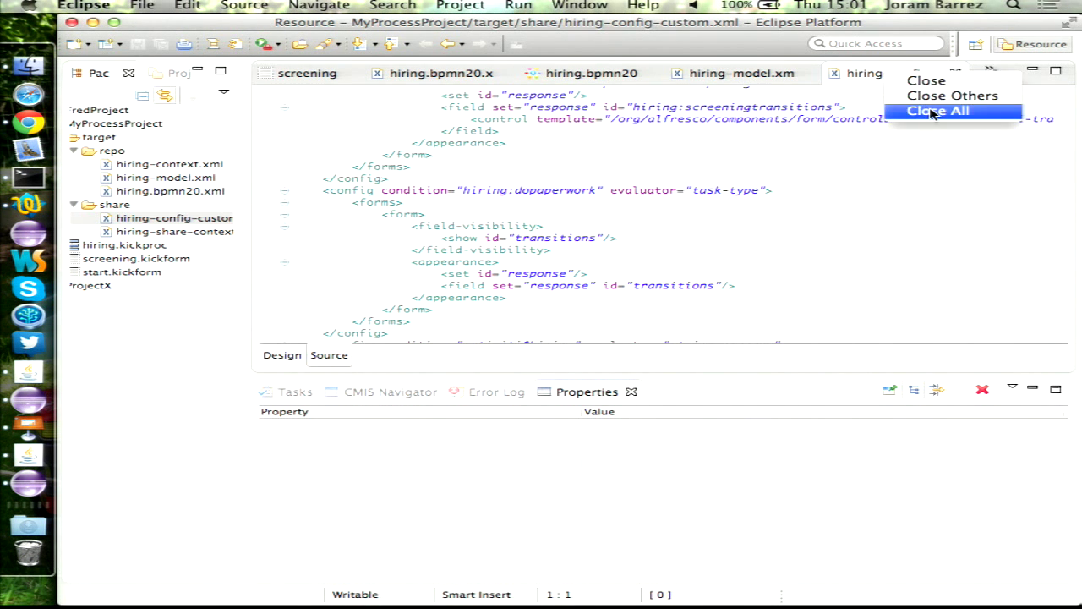
pyautogui.click(300, 212)
# - Export hiring.kickproc to Alfresco over CMIS with 'Delete and recreate model' enabled
pyautogui.doubleClick(94, 140)
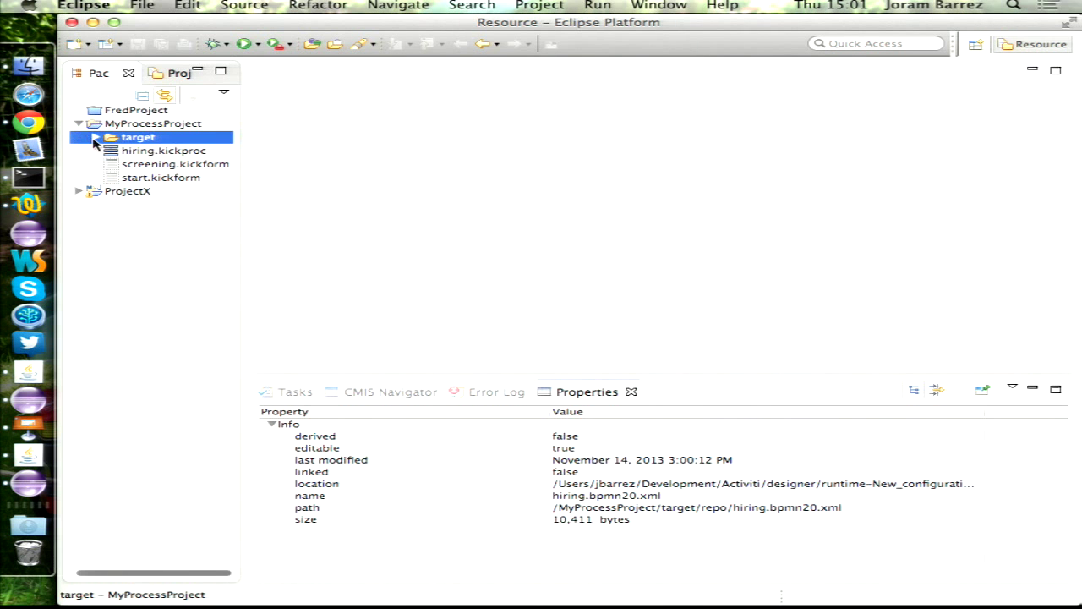
pyautogui.rightClick(180, 156)
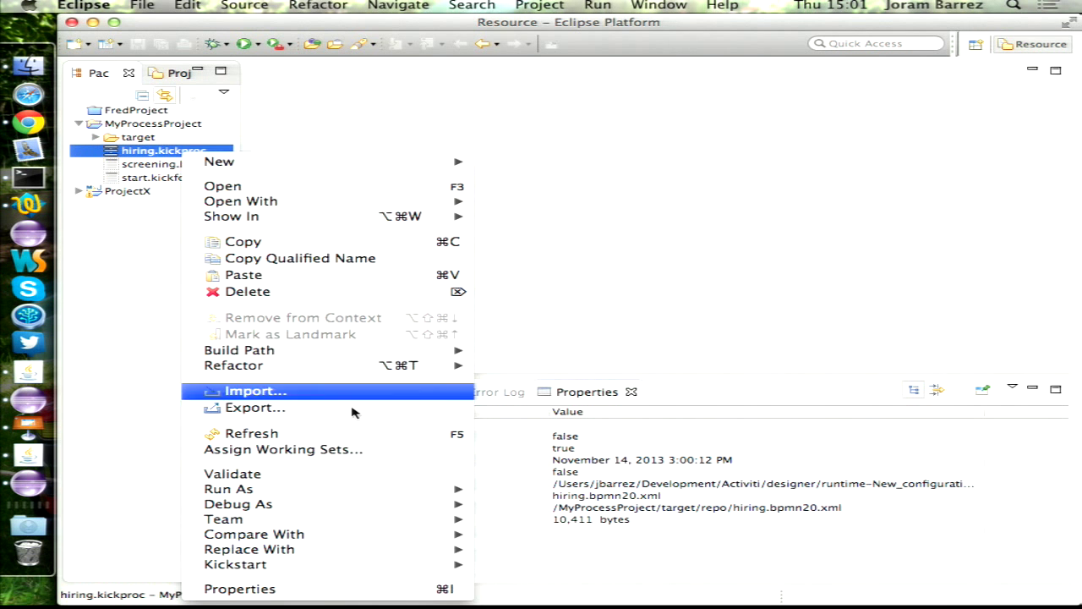
pyautogui.click(283, 407)
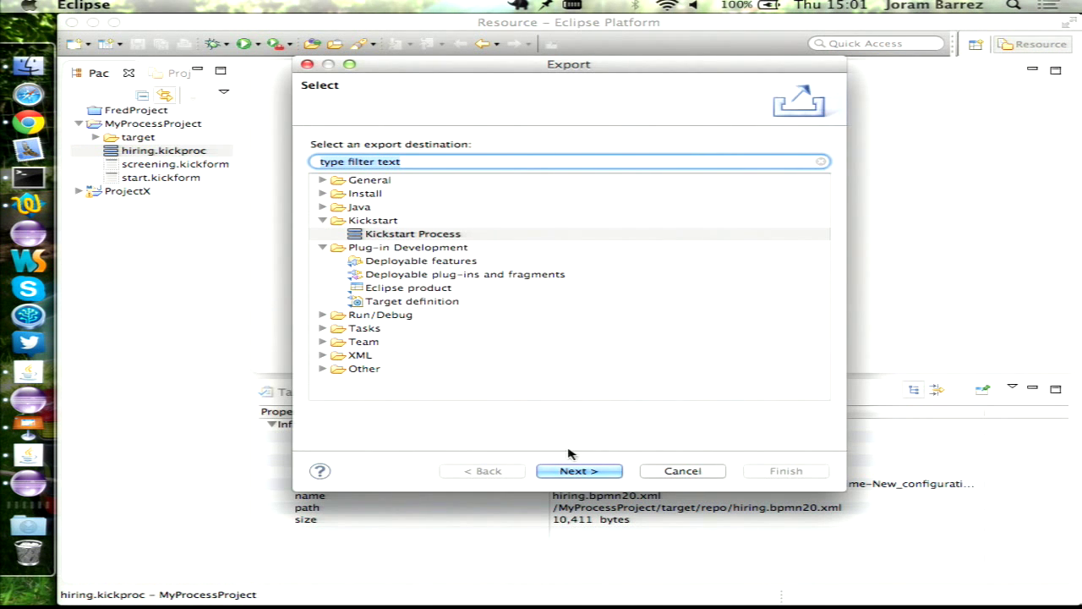
pyautogui.click(580, 471)
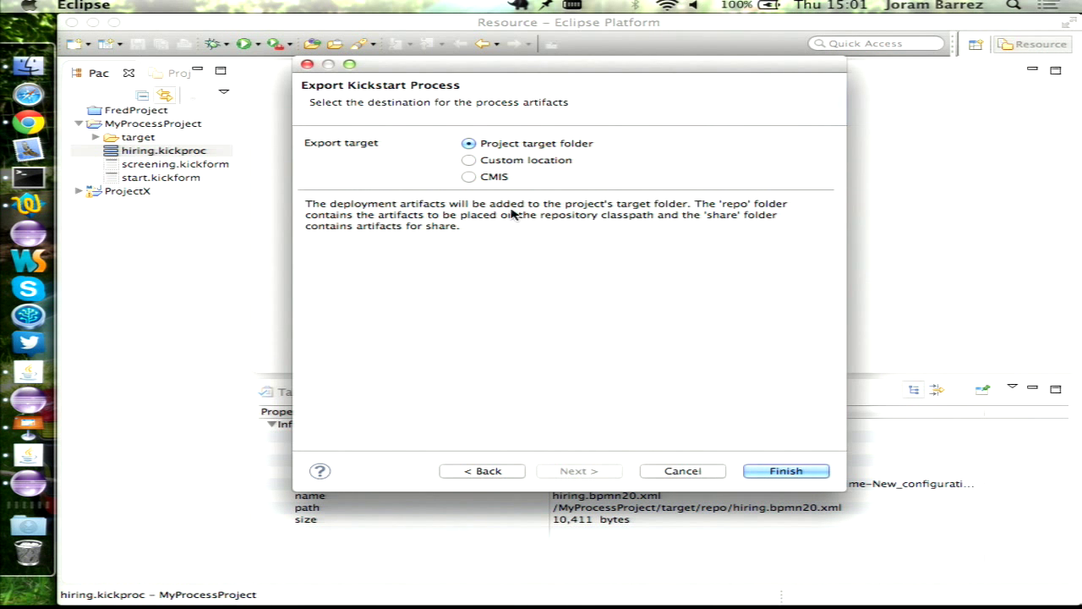
pyautogui.click(491, 178)
pyautogui.click(487, 338)
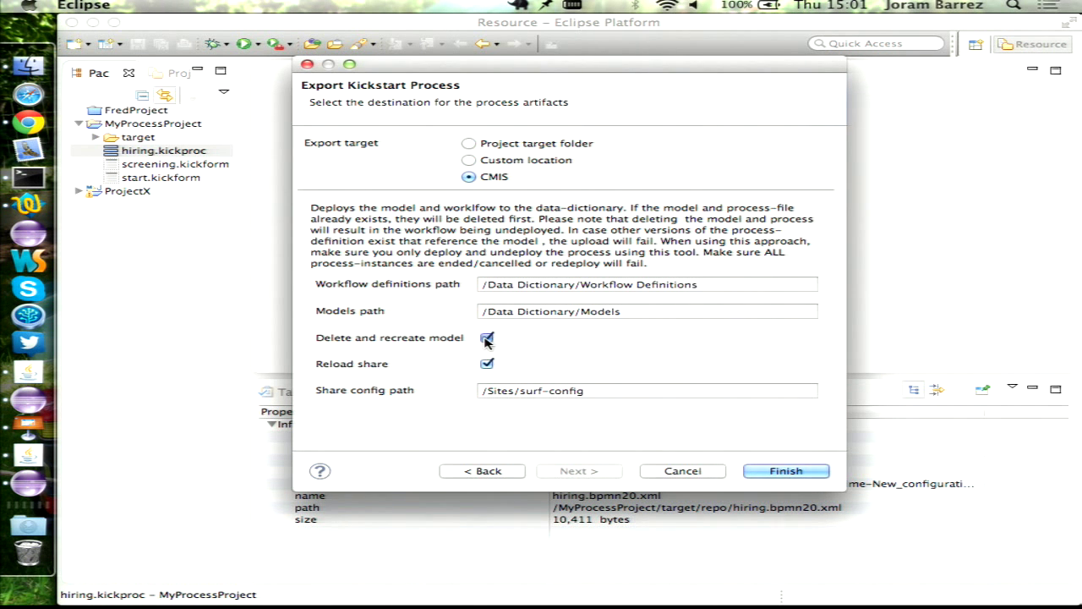
pyautogui.click(786, 472)
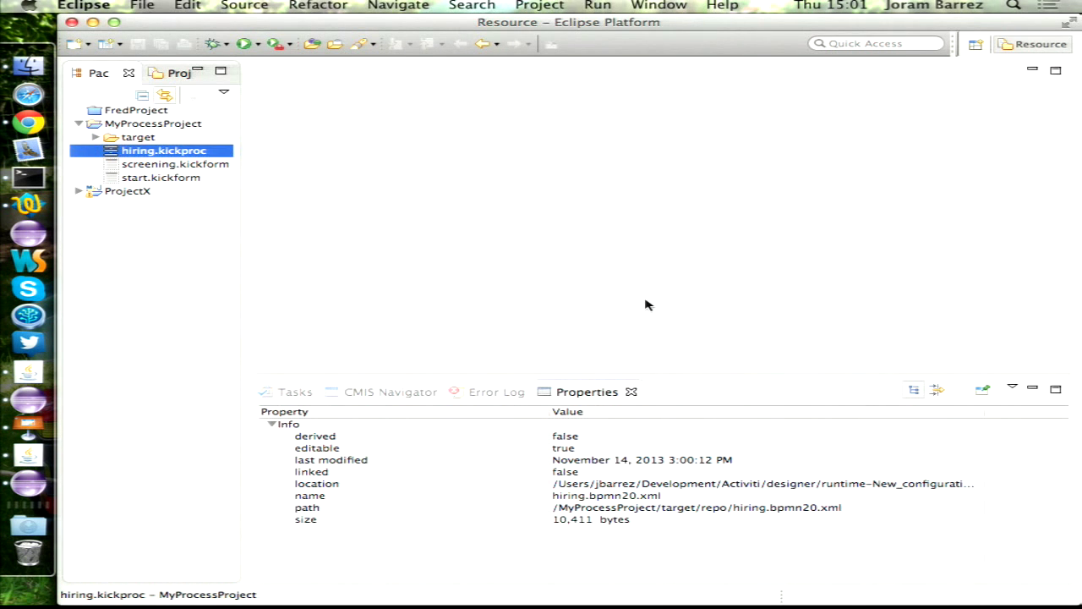
# - Log in to Alfresco Share, correcting a typo in the user name
pyautogui.click(28, 123)
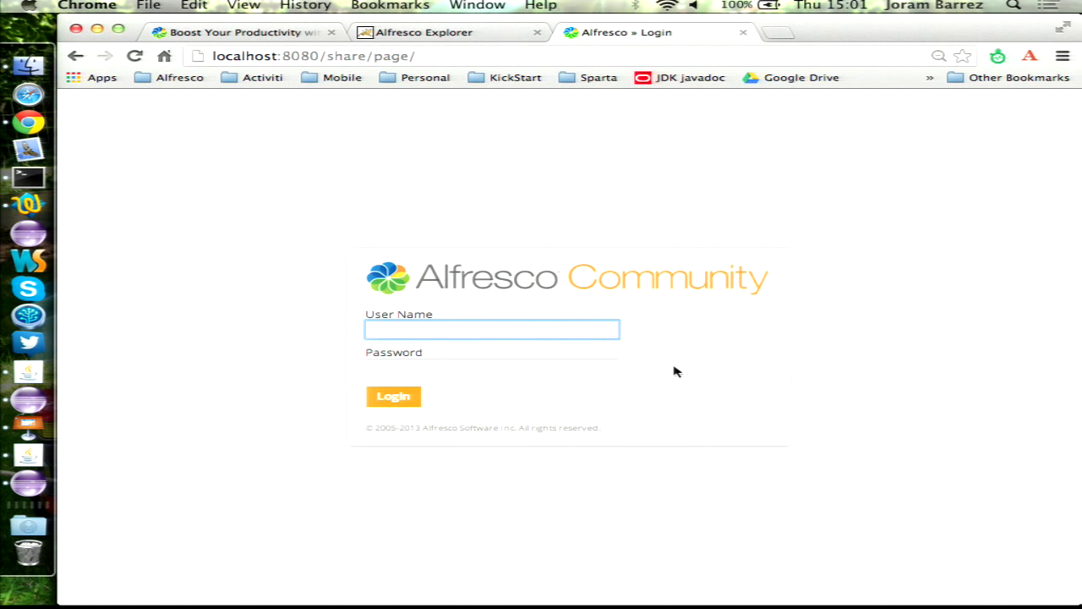
pyautogui.write('briam')
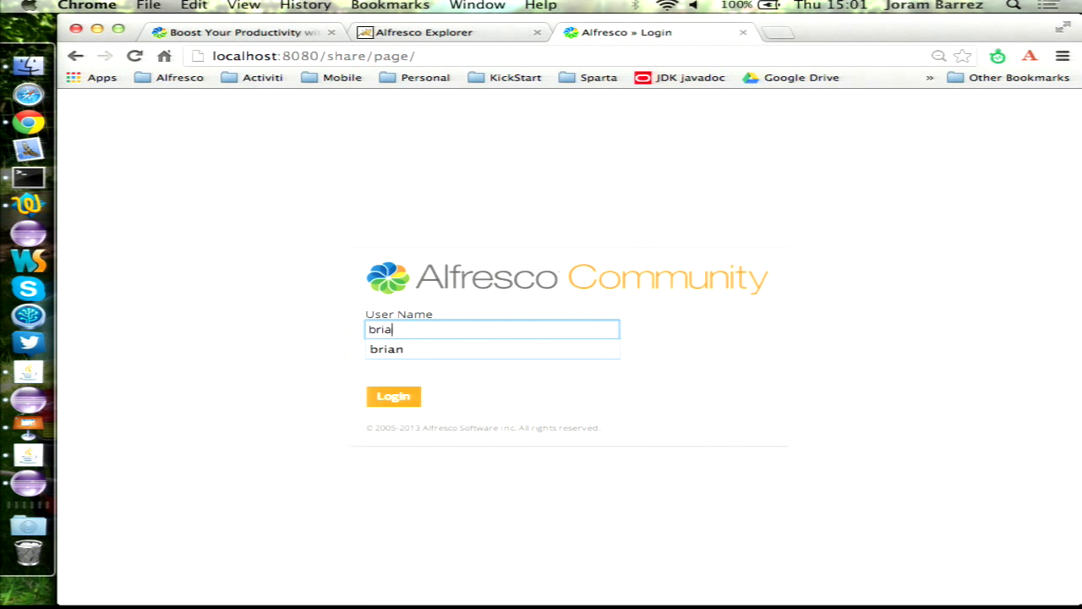
pyautogui.press('Tab')
pyautogui.click(500, 325)
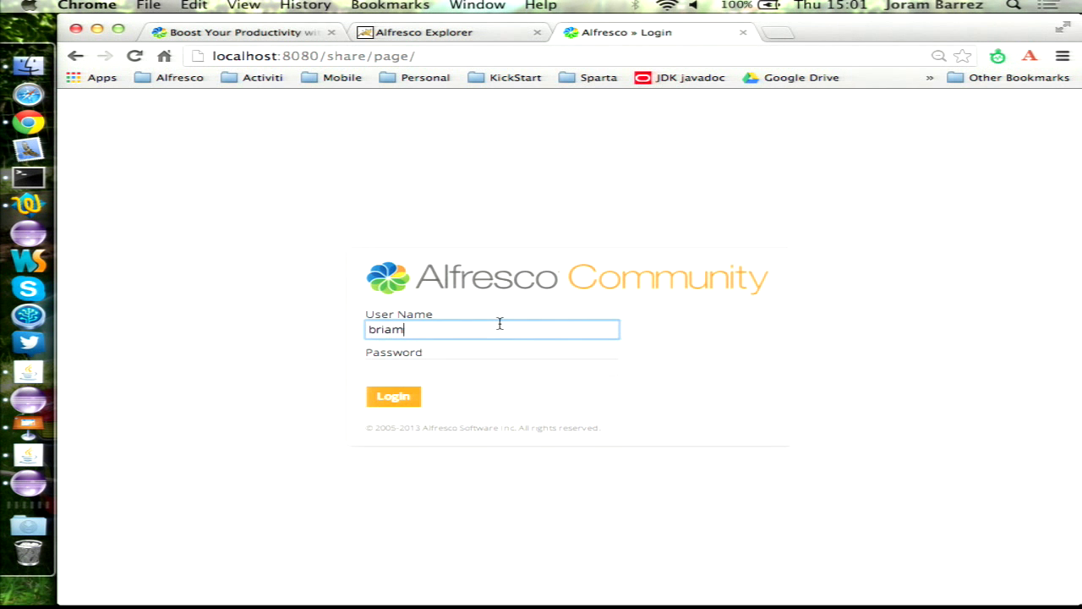
pyautogui.press('BackSpace')
pyautogui.write('n')
pyautogui.press('Tab')
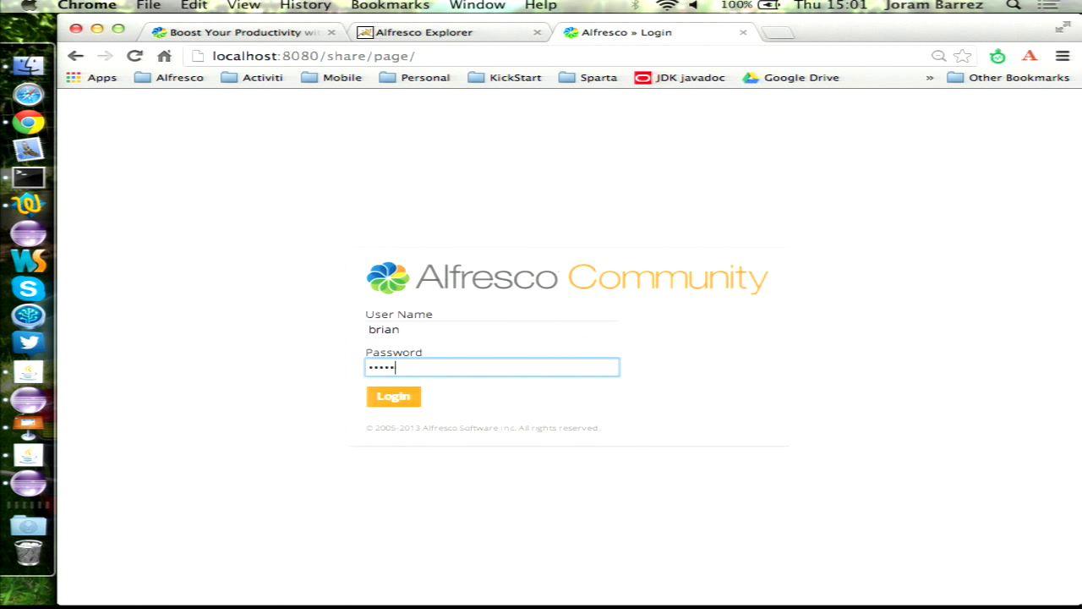
pyautogui.click(413, 399)
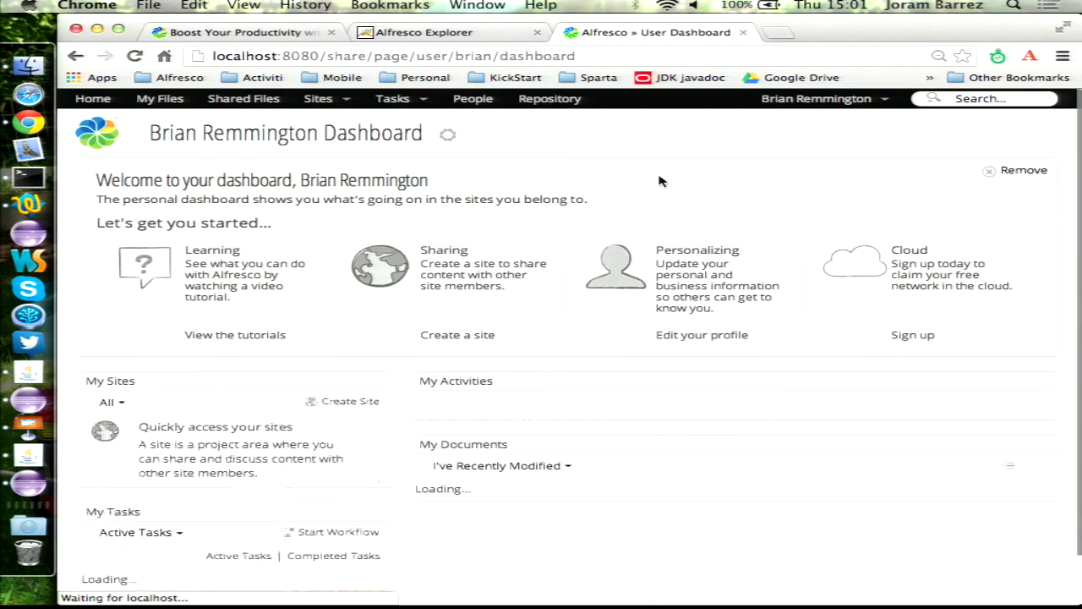
# - Go from Tasks > Workflows I've Started to Start Workflow and list the available workflows
pyautogui.click(392, 99)
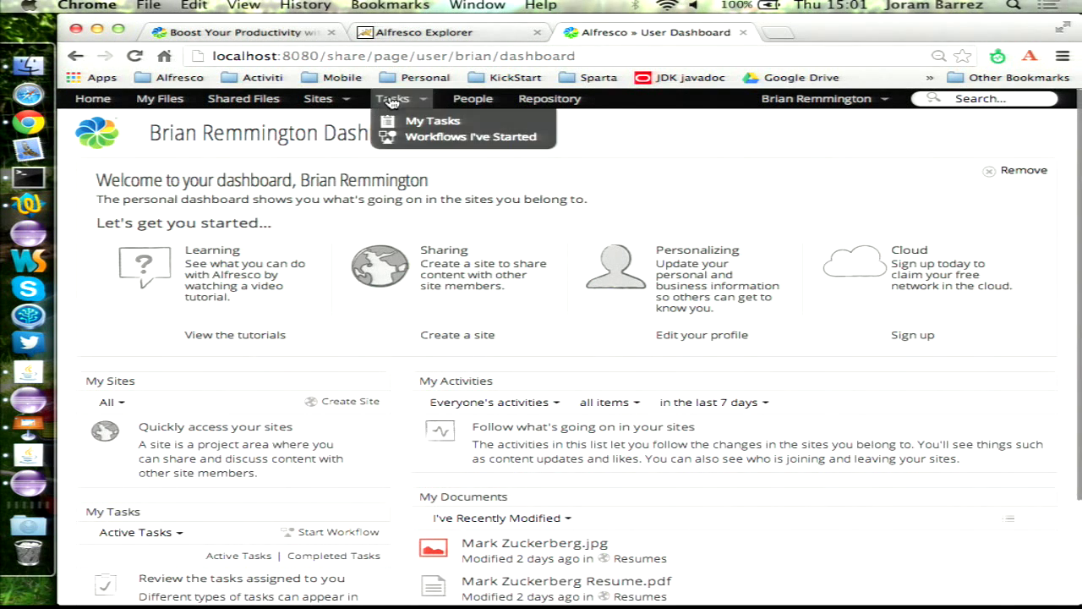
pyautogui.click(461, 137)
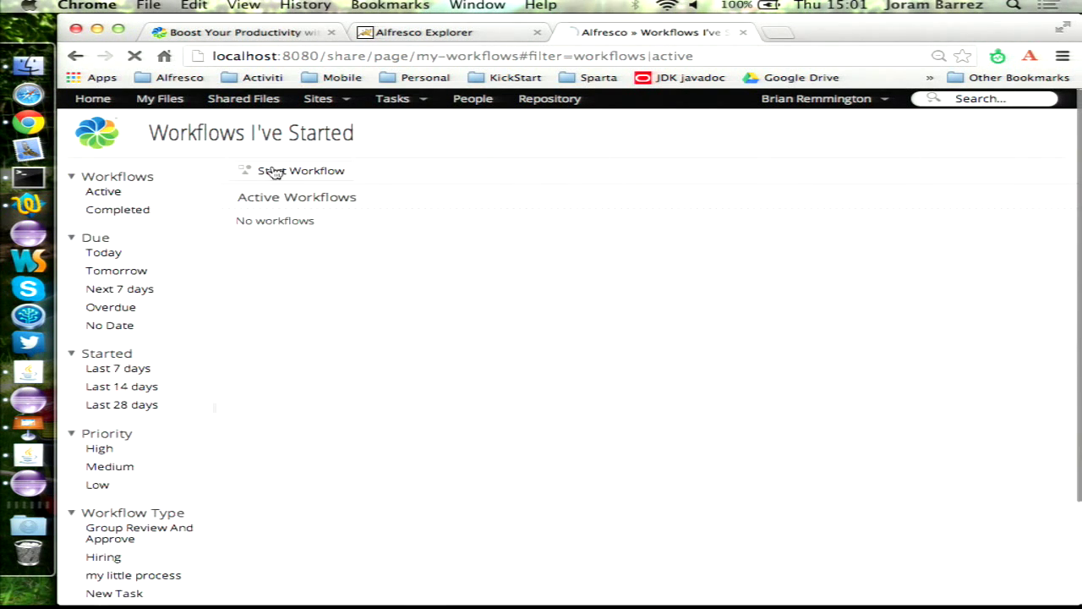
pyautogui.click(270, 171)
pyautogui.click(250, 170)
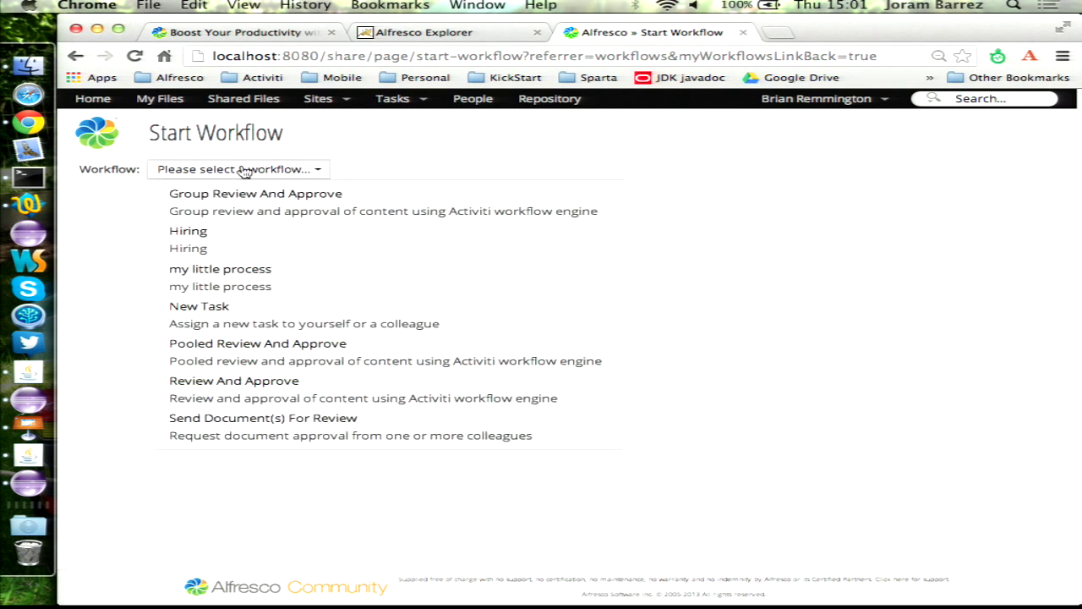
# - Choose the Hiring workflow and compare its start form with start.kickform in Eclipse
pyautogui.click(288, 243)
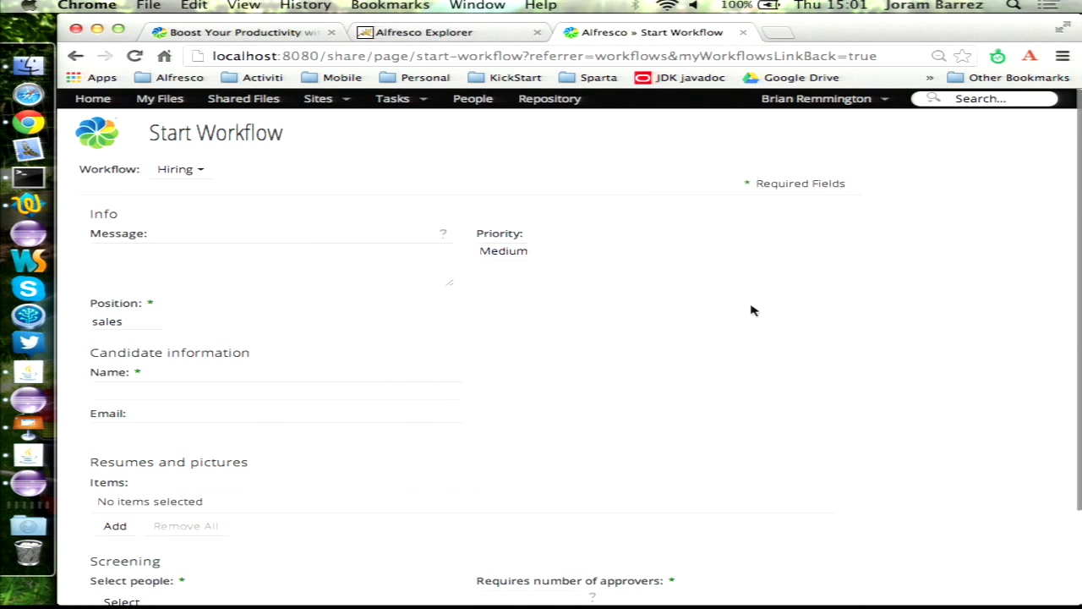
pyautogui.scroll(-3, 753, 310)
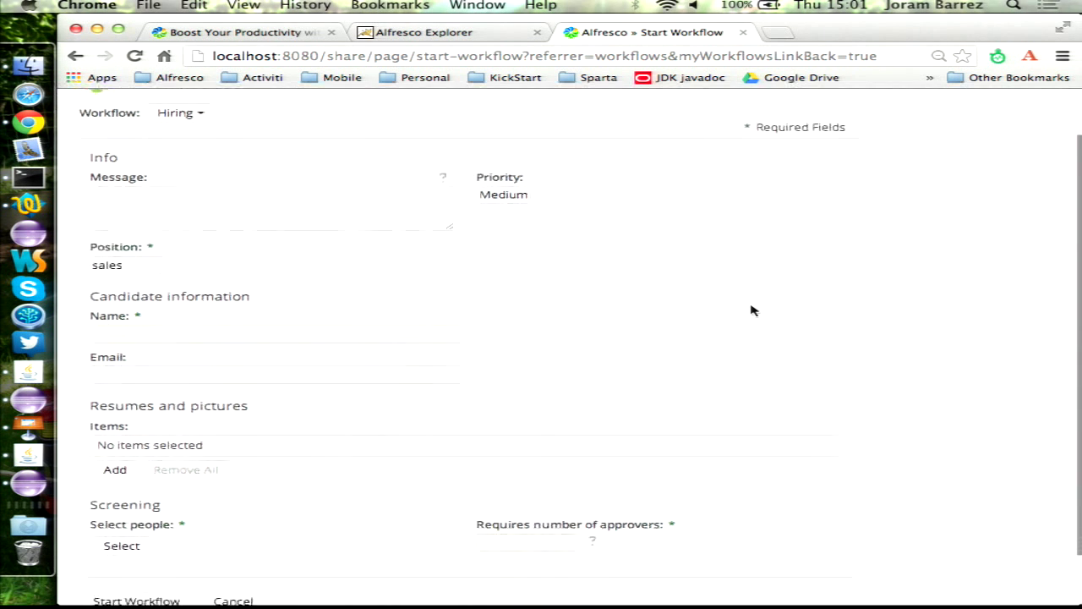
pyautogui.click(23, 487)
pyautogui.doubleClick(135, 178)
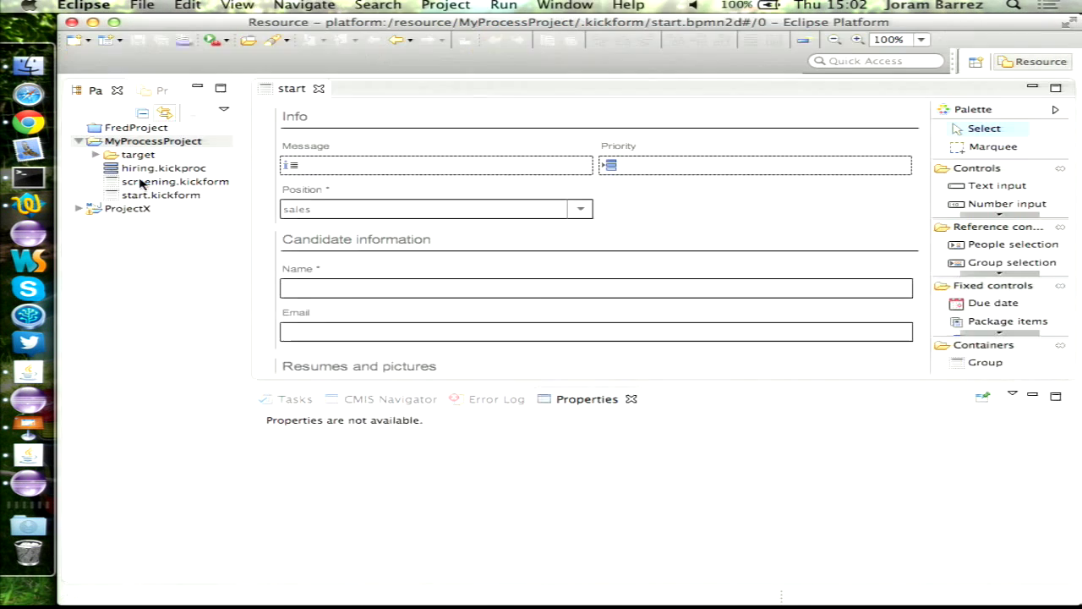
pyautogui.doubleClick(290, 90)
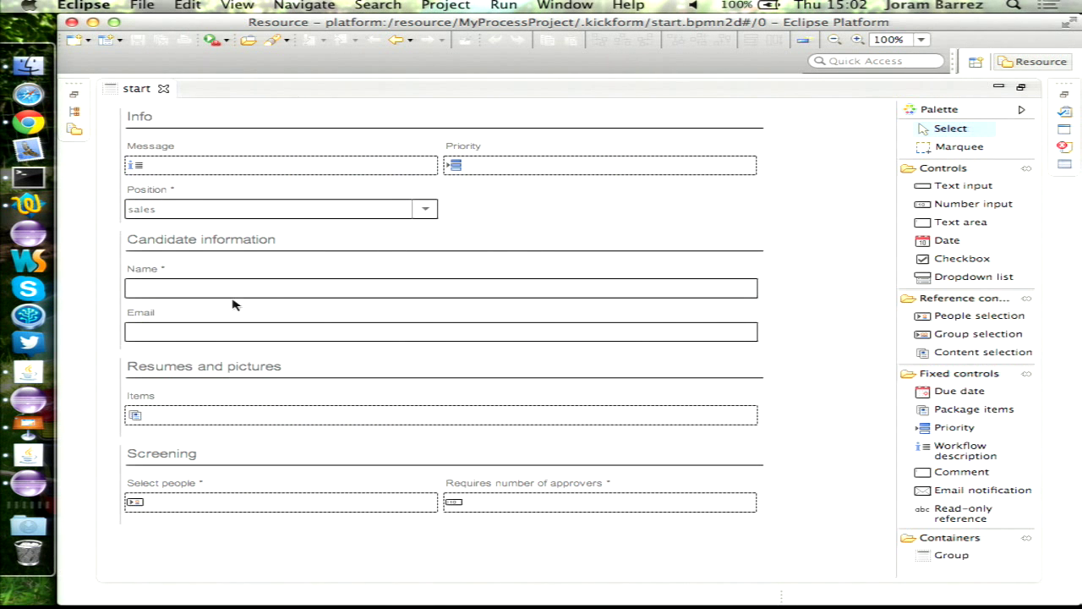
pyautogui.click(28, 124)
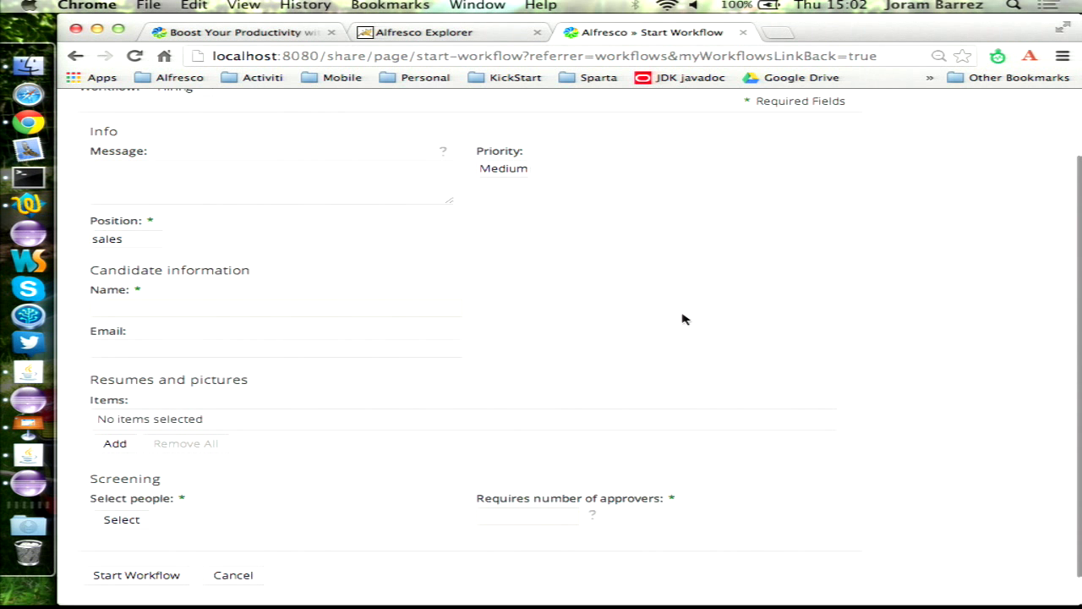
pyautogui.scroll(1, 630, 318)
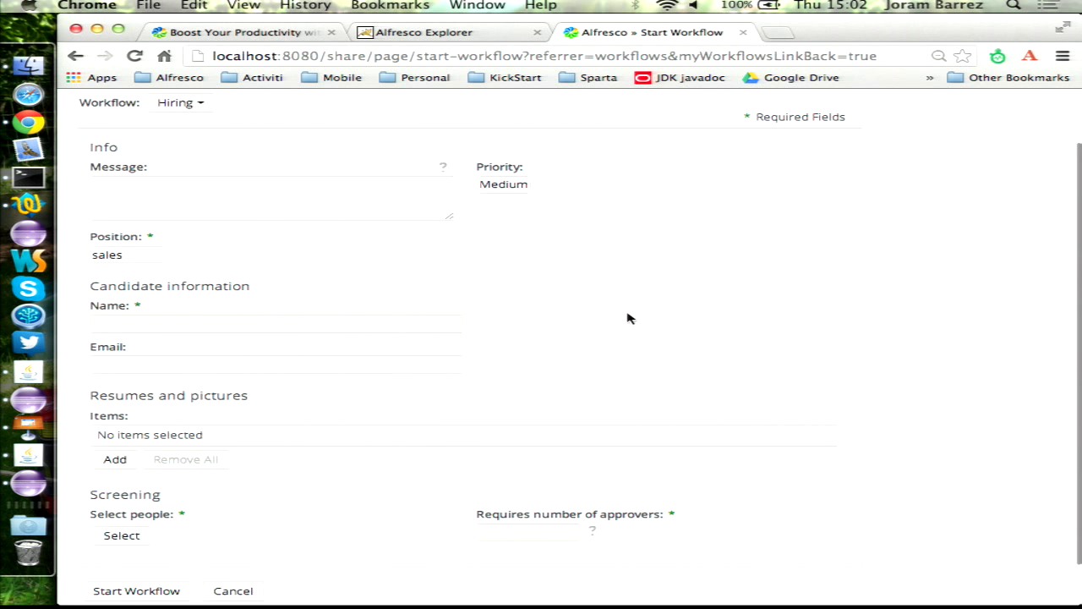
# - Enter the message, set Position to engineering, and fill in the candidate's name and email
pyautogui.click(302, 214)
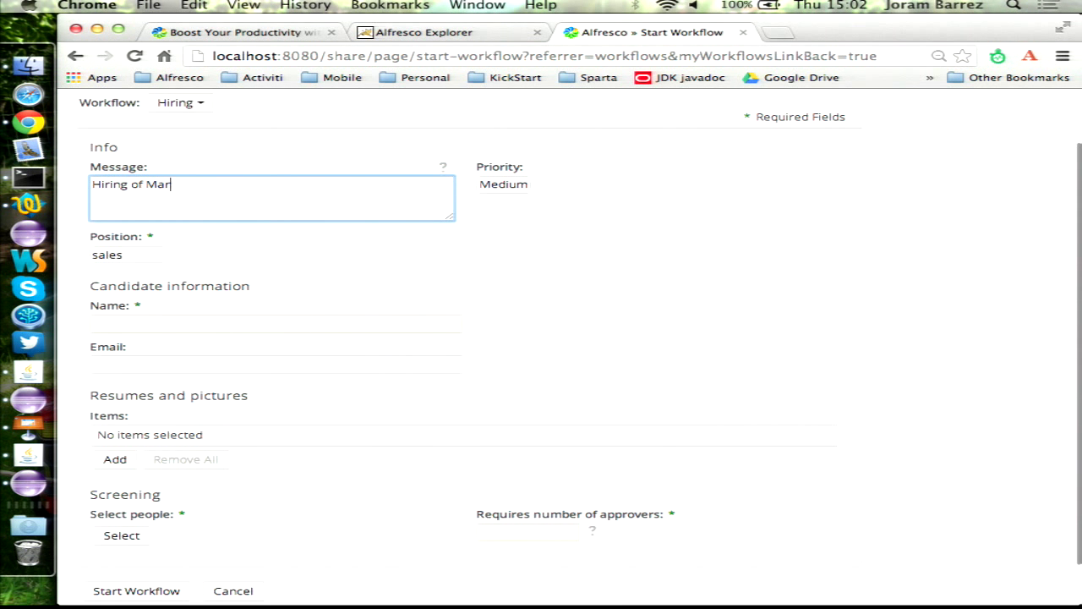
pyautogui.click(142, 258)
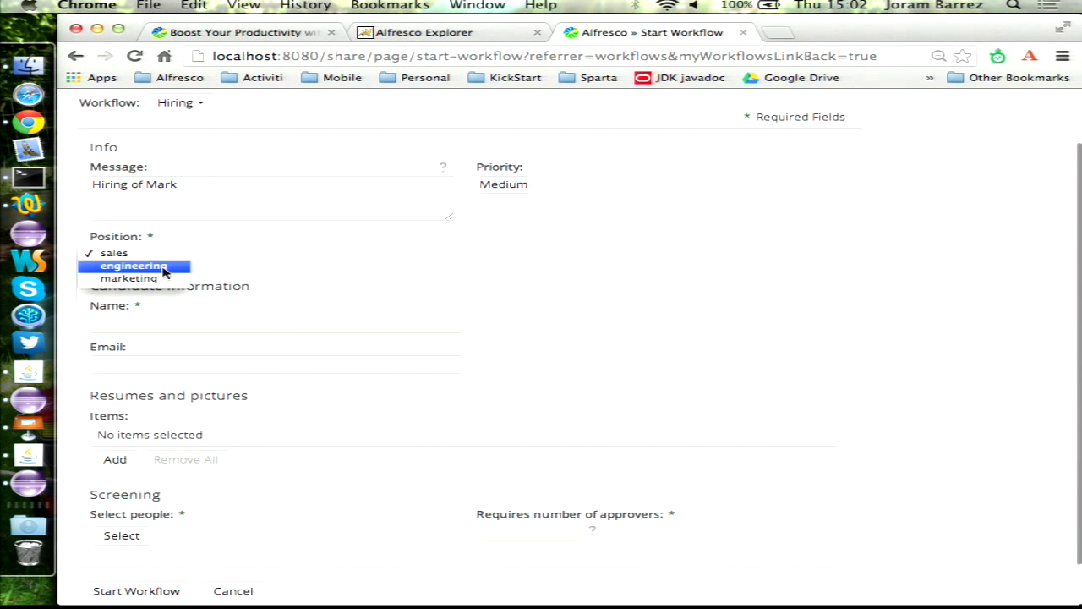
pyautogui.click(163, 265)
pyautogui.scroll(-1, 345, 247)
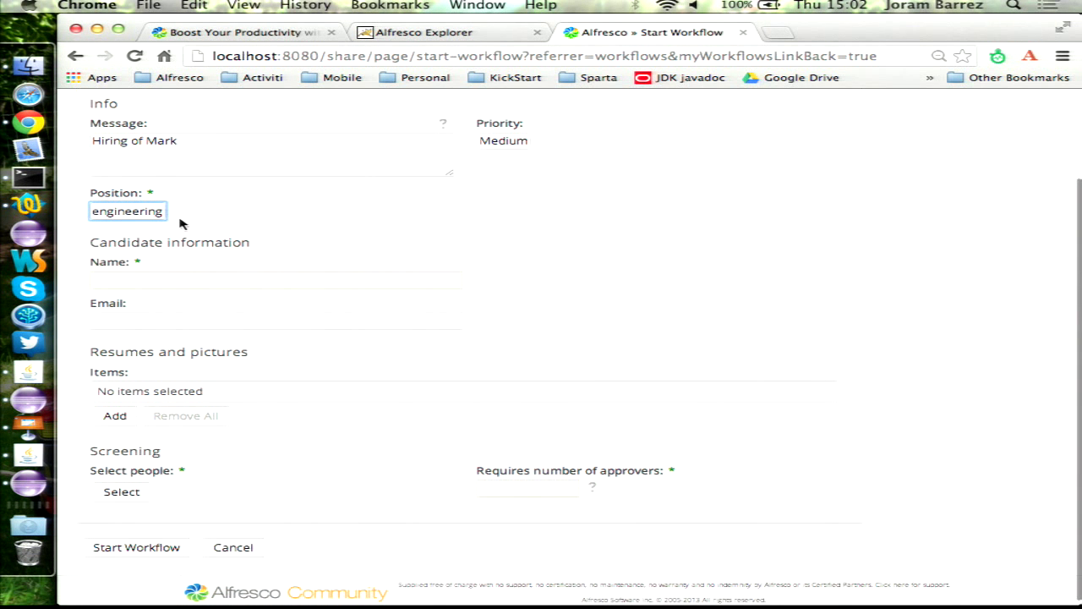
pyautogui.click(153, 213)
pyautogui.click(155, 212)
pyautogui.click(166, 284)
pyautogui.write('Mark Zucke')
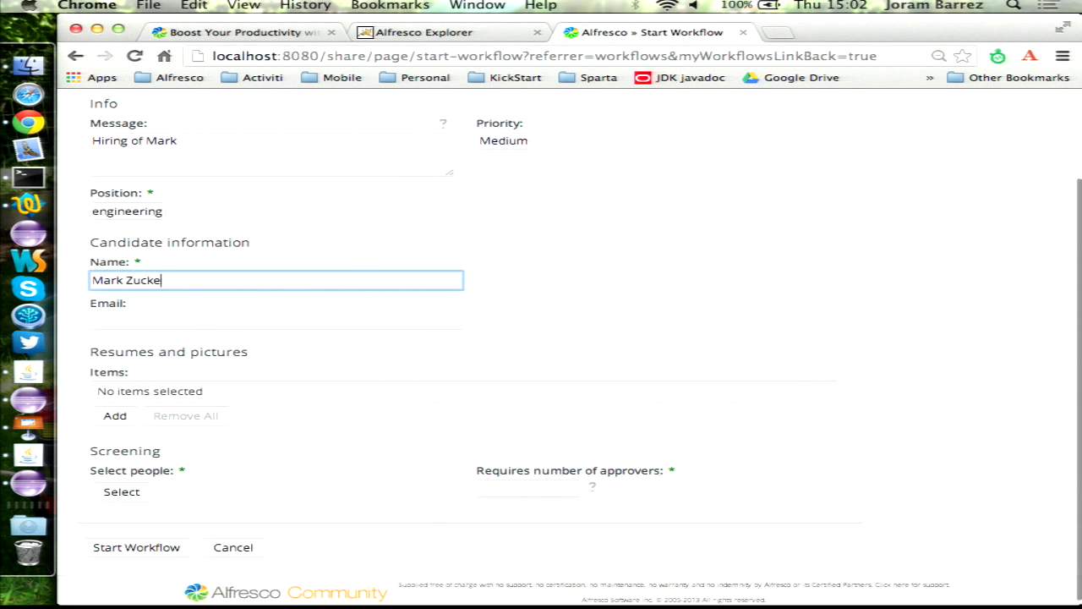
pyautogui.write('rberg')
pyautogui.press('Tab')
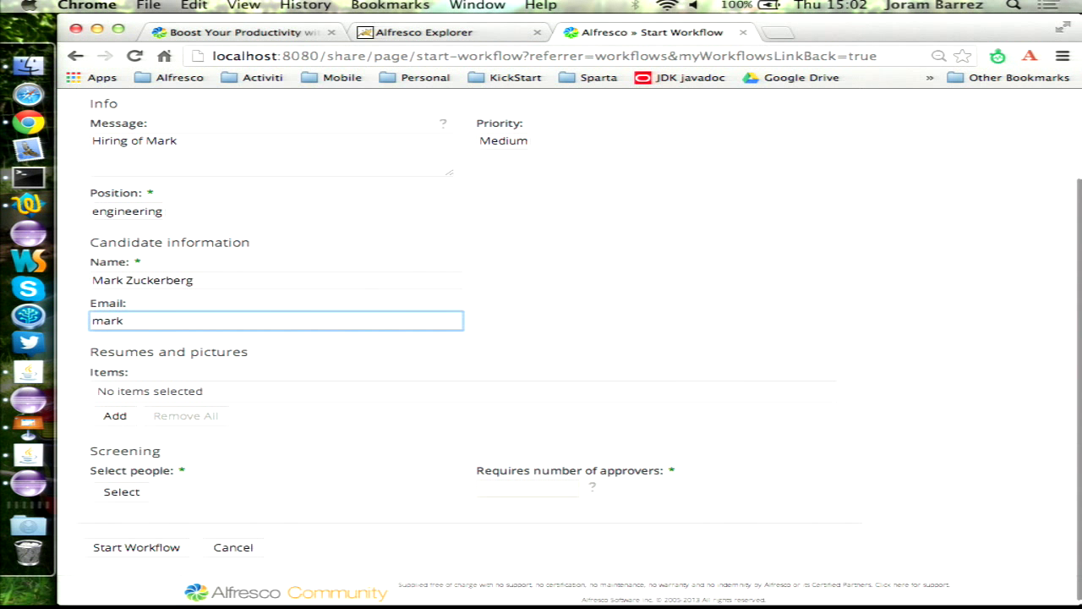
# - Attach the candidate's photo and resume from the resumes site's Candidate 1 folder
pyautogui.click(115, 416)
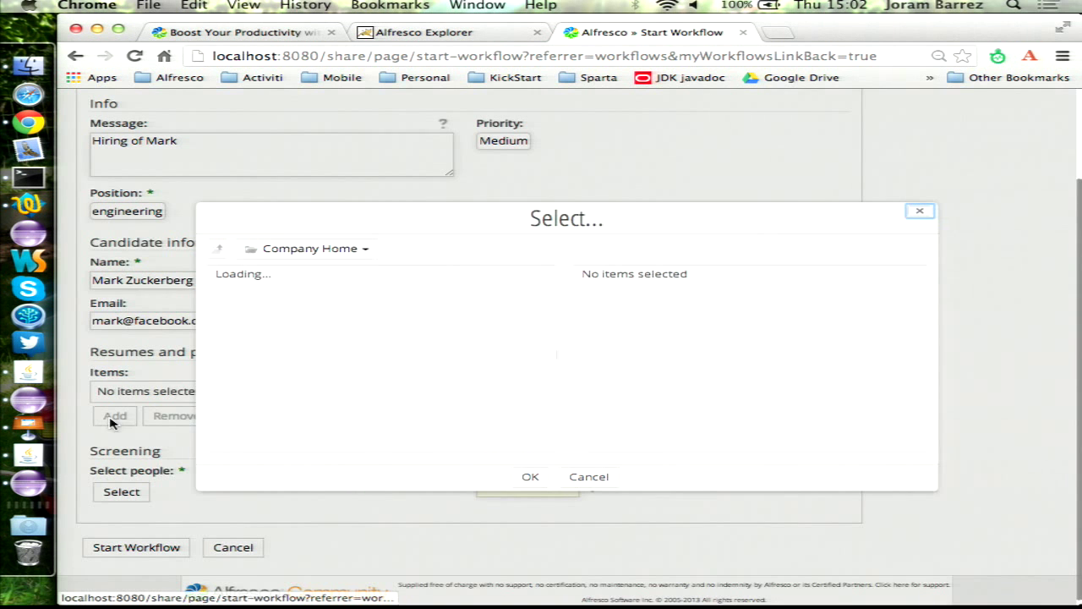
pyautogui.click(293, 439)
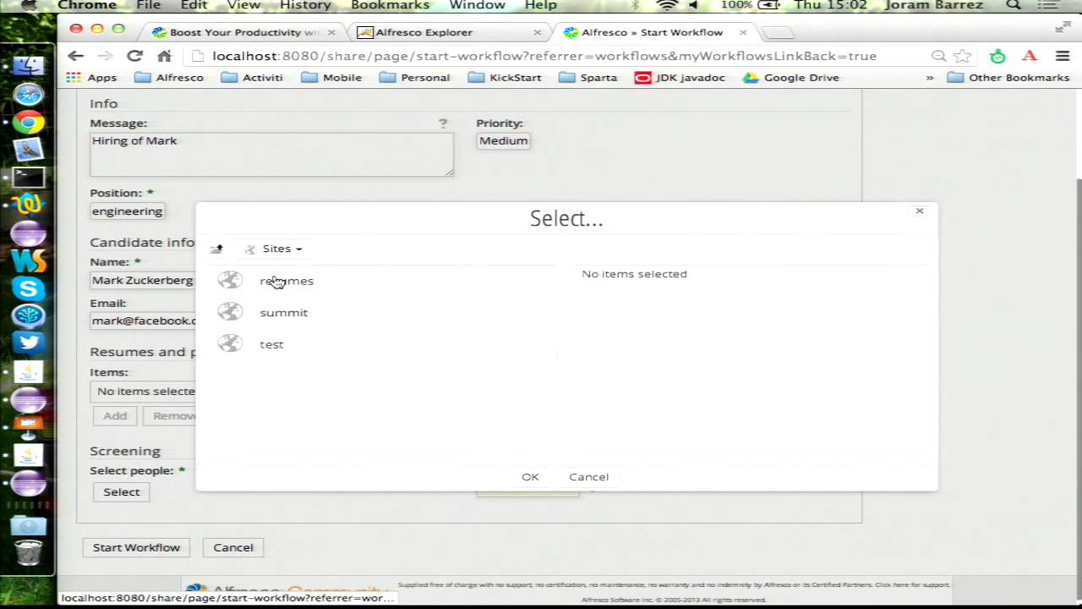
pyautogui.click(278, 281)
pyautogui.click(285, 283)
pyautogui.click(294, 282)
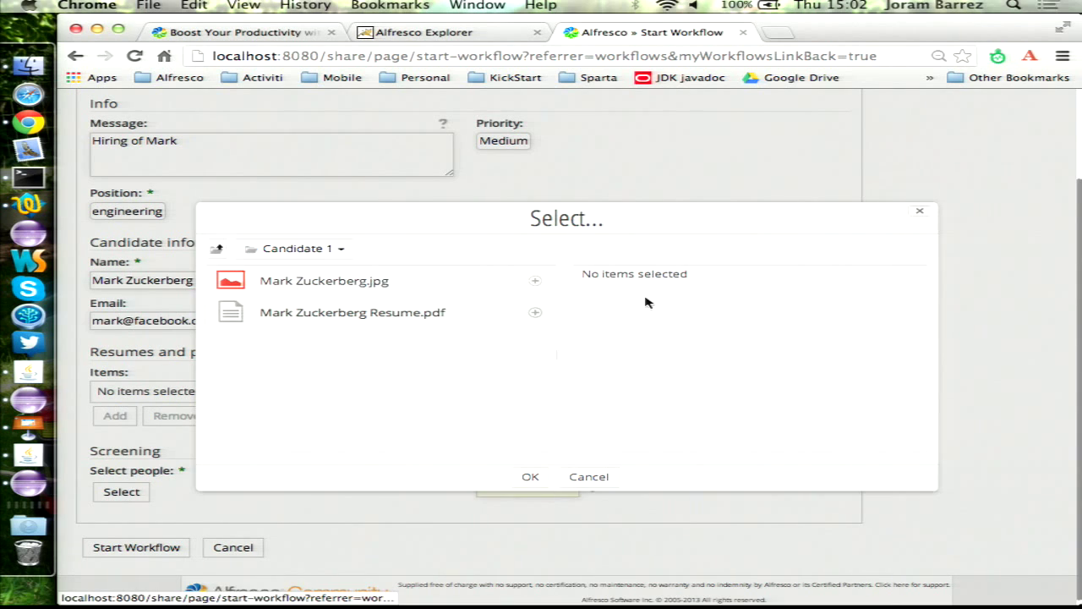
pyautogui.click(536, 280)
pyautogui.click(535, 312)
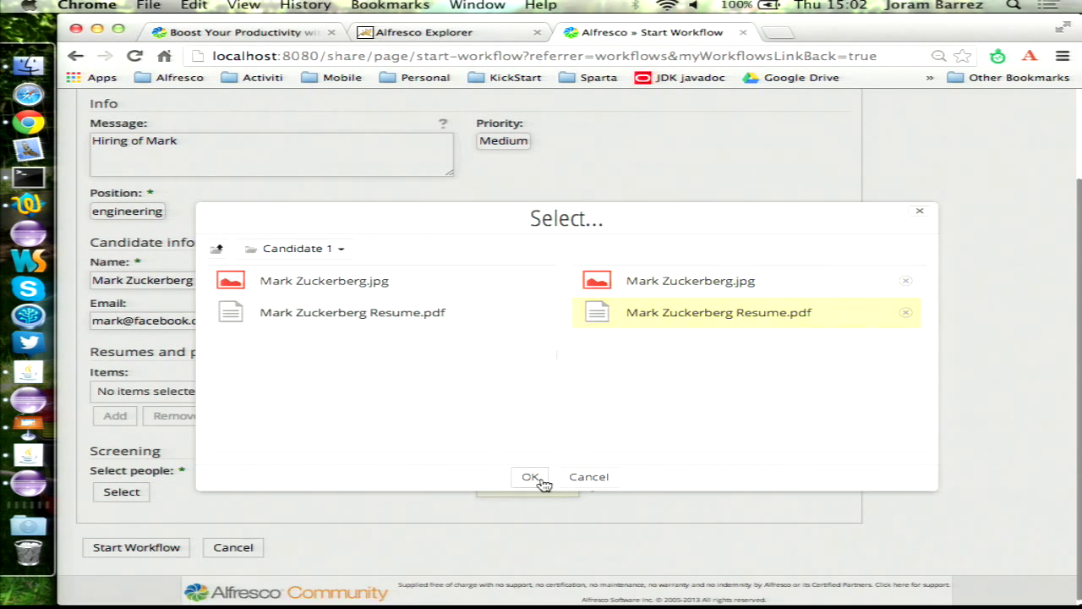
pyautogui.click(542, 481)
pyautogui.scroll(-3, 155, 509)
# - Select three screeners, two found by searching 'jo' and one by 'fre'
pyautogui.click(121, 486)
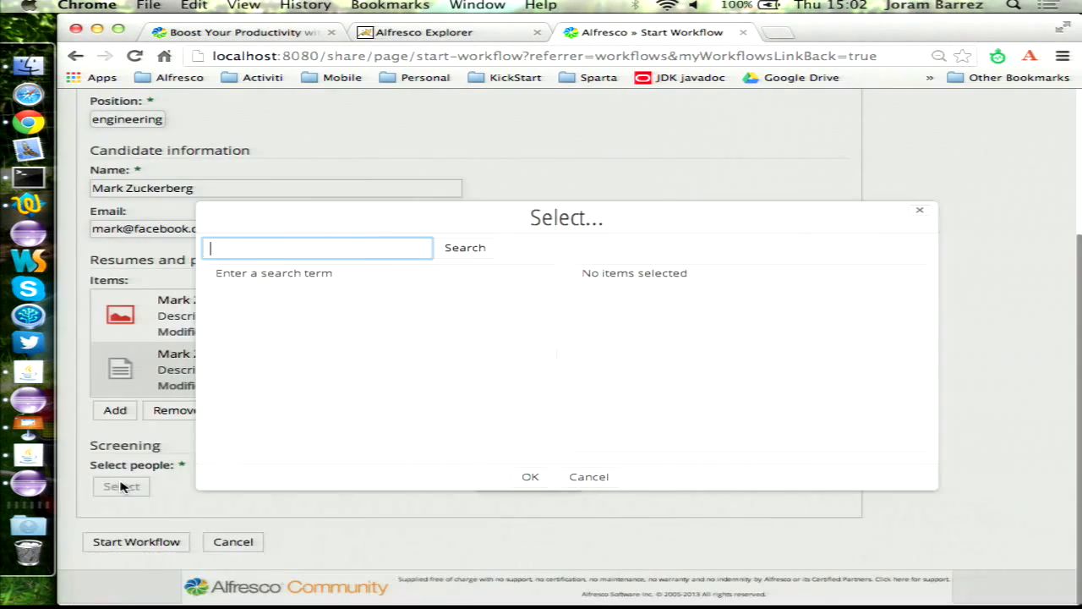
pyautogui.write('jo')
pyautogui.press('Return')
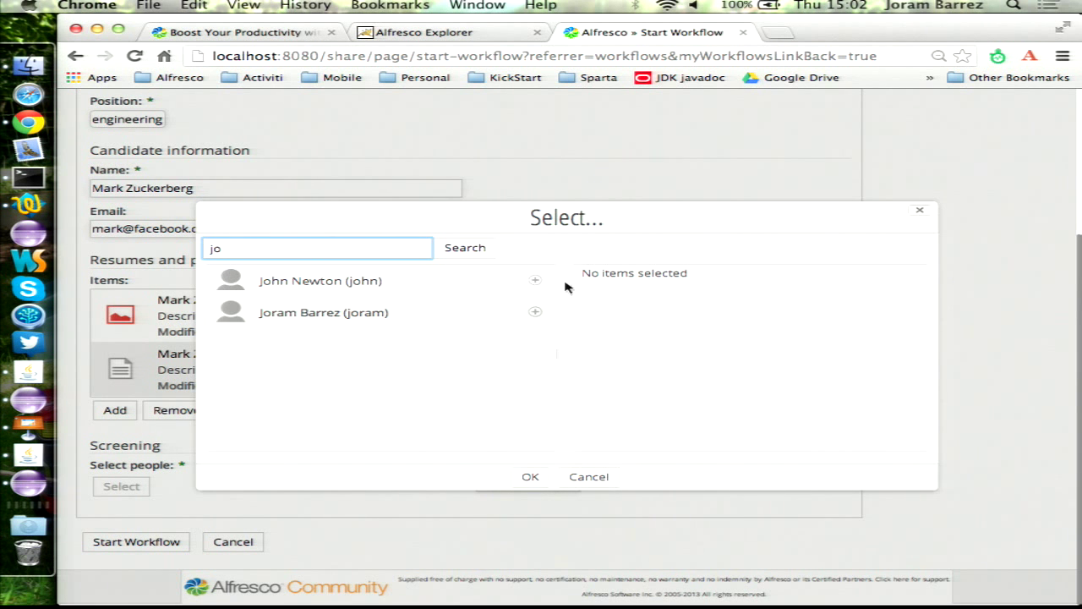
pyautogui.click(535, 313)
pyautogui.click(534, 280)
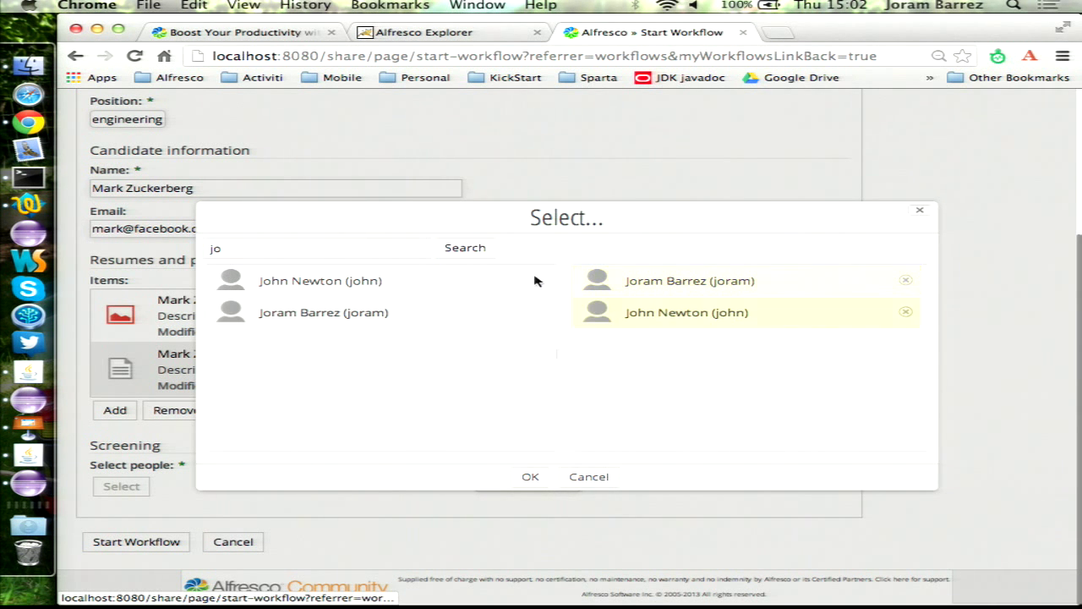
pyautogui.click(358, 249)
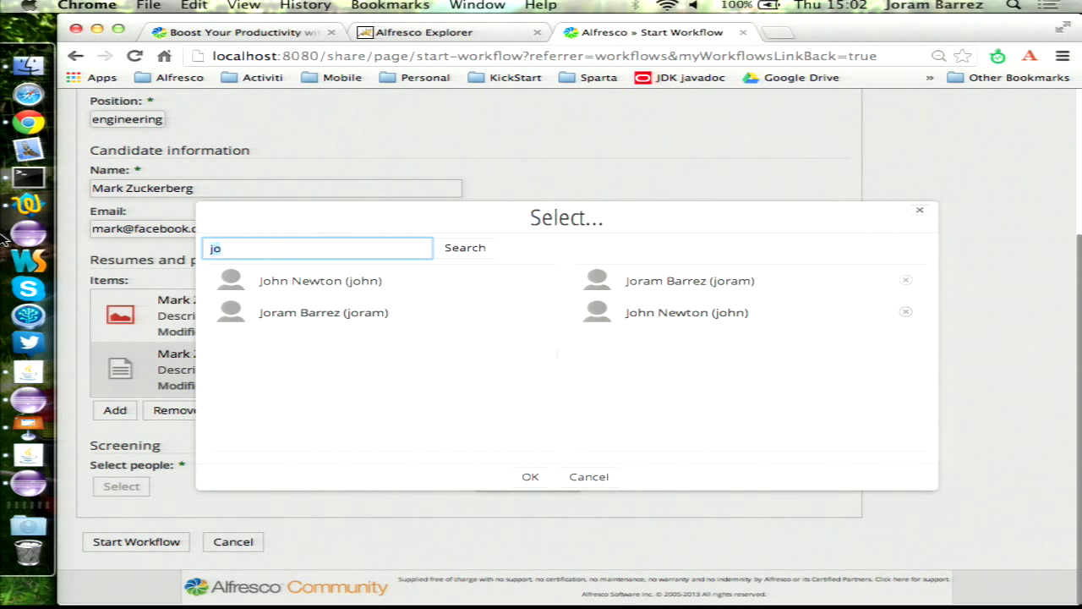
pyautogui.write('fre')
pyautogui.press('Return')
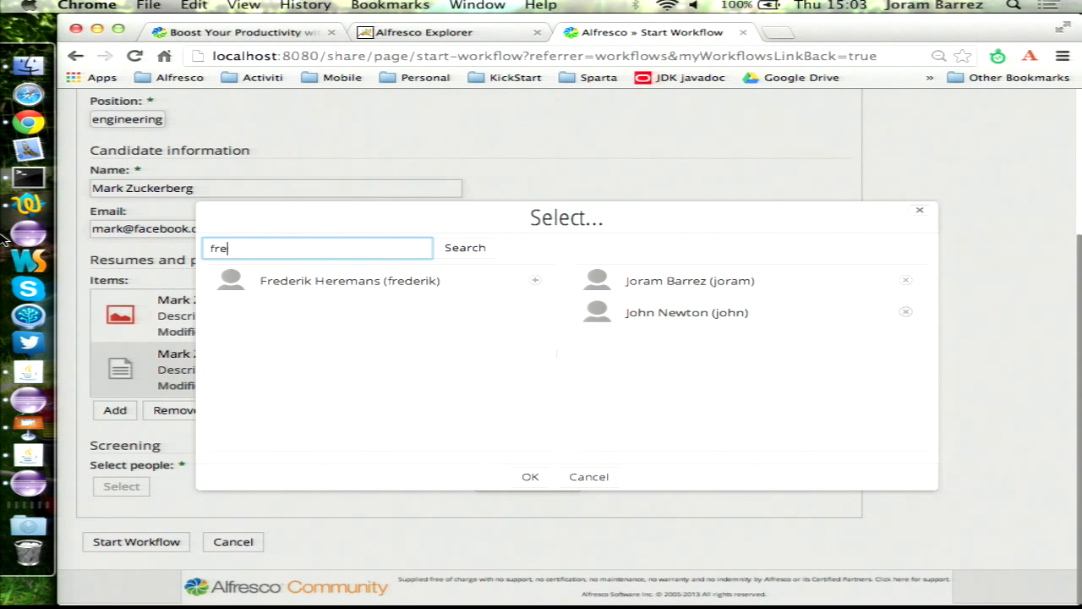
pyautogui.click(534, 282)
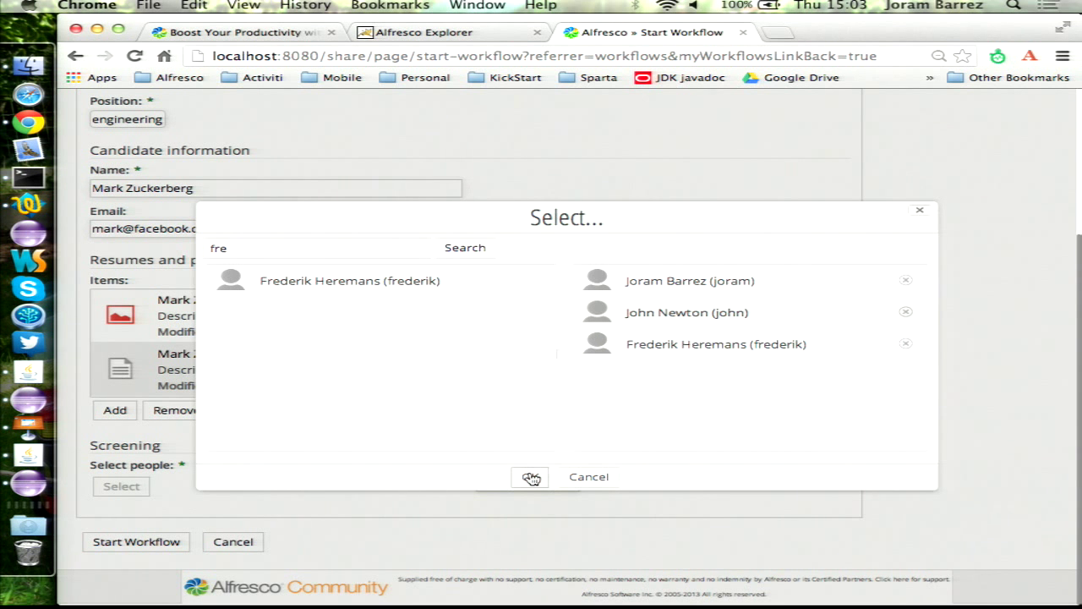
pyautogui.click(531, 477)
# - Set 2 required approvers and start the Hiring workflow
pyautogui.click(521, 480)
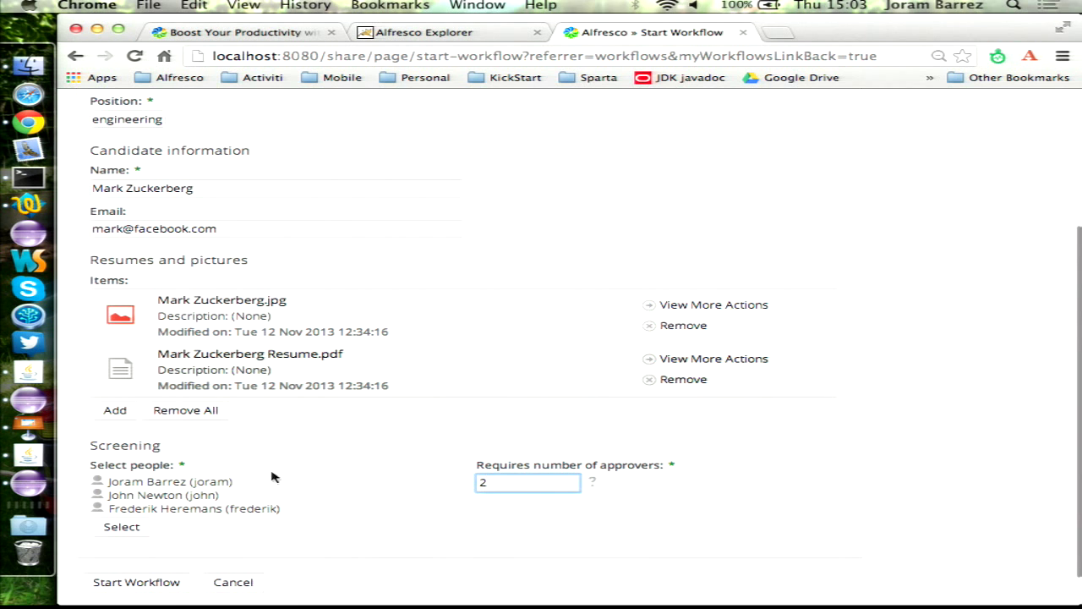
pyautogui.scroll(-1, 268, 475)
pyautogui.click(155, 562)
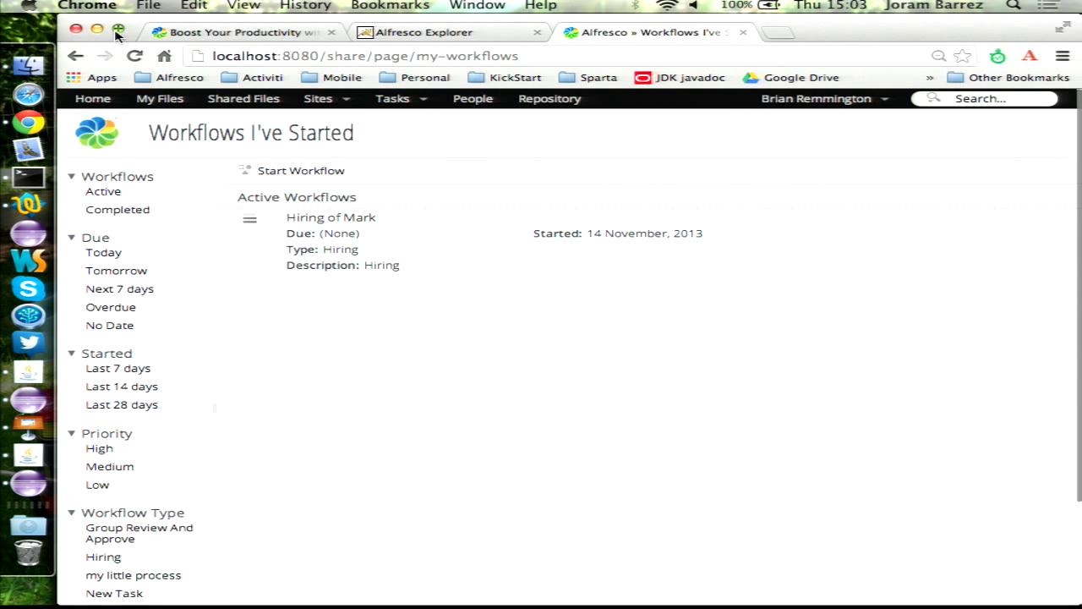
pyautogui.moveTo(684, 250)
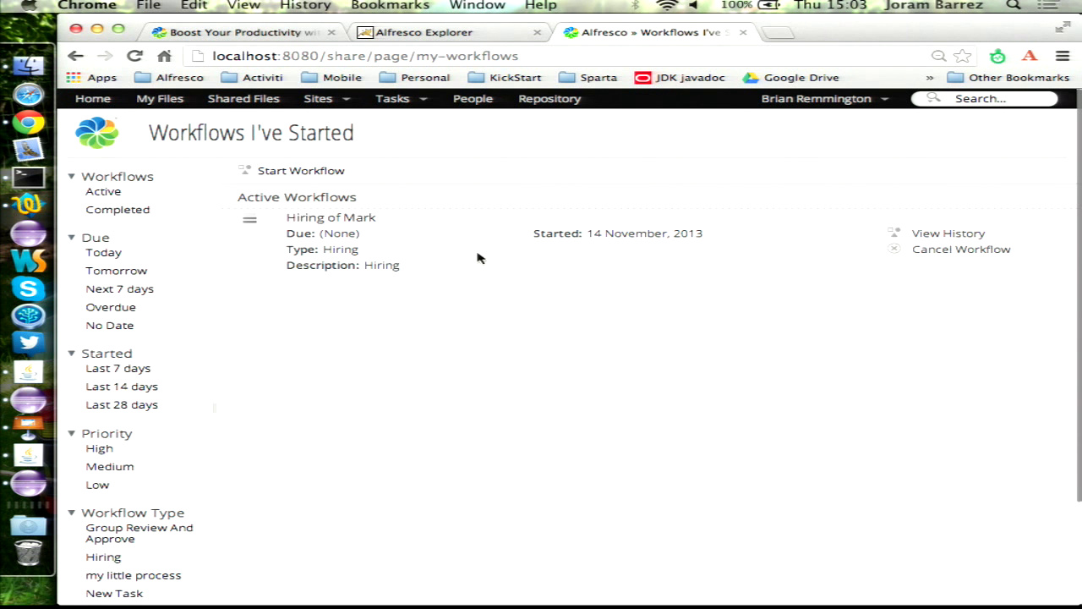
pyautogui.click(342, 219)
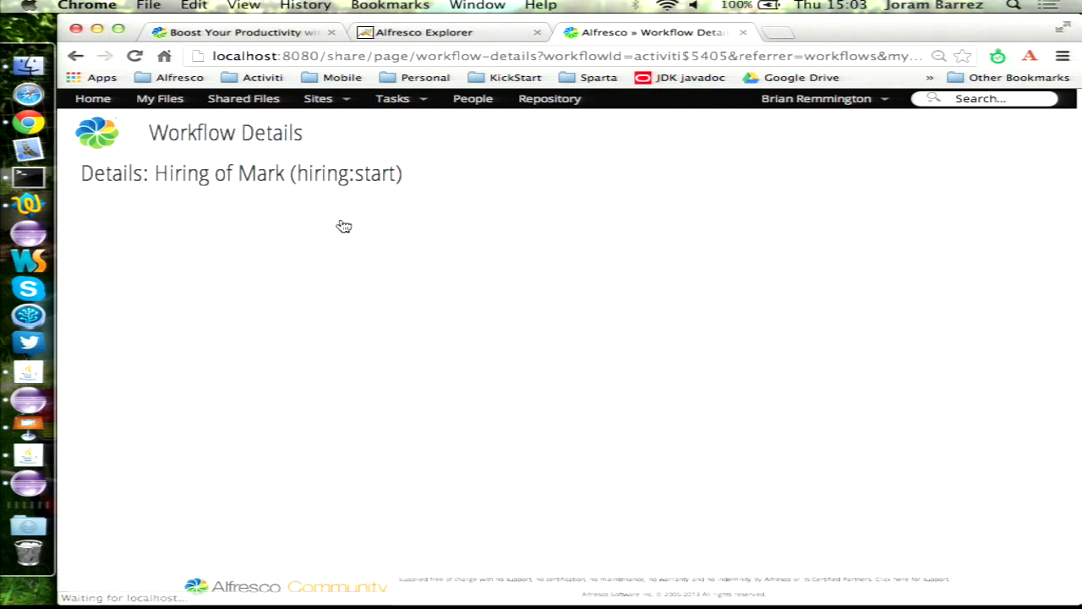
pyautogui.click(761, 219)
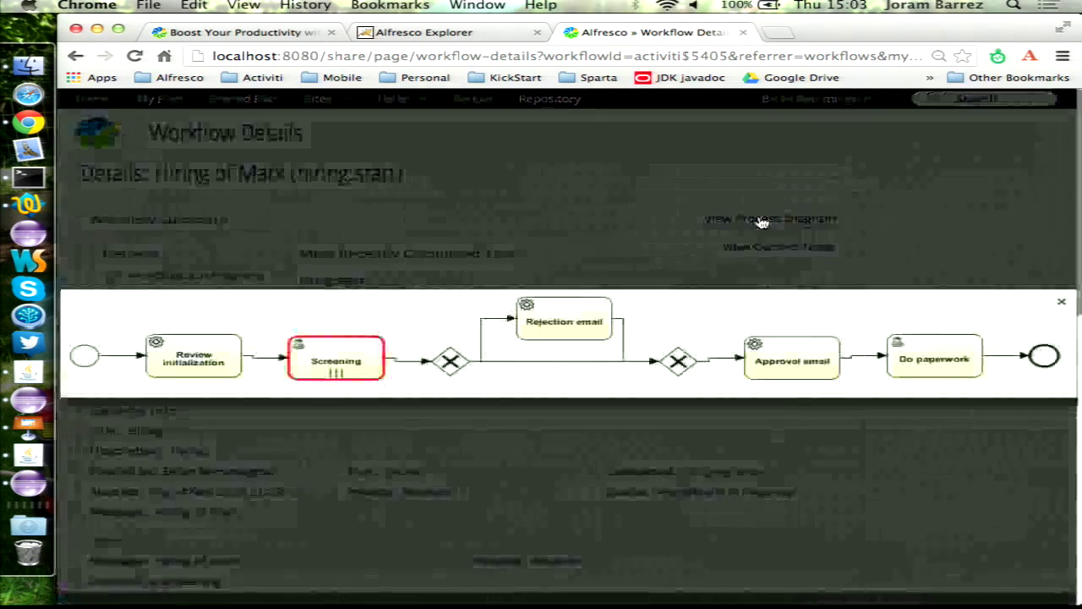
pyautogui.click(580, 153)
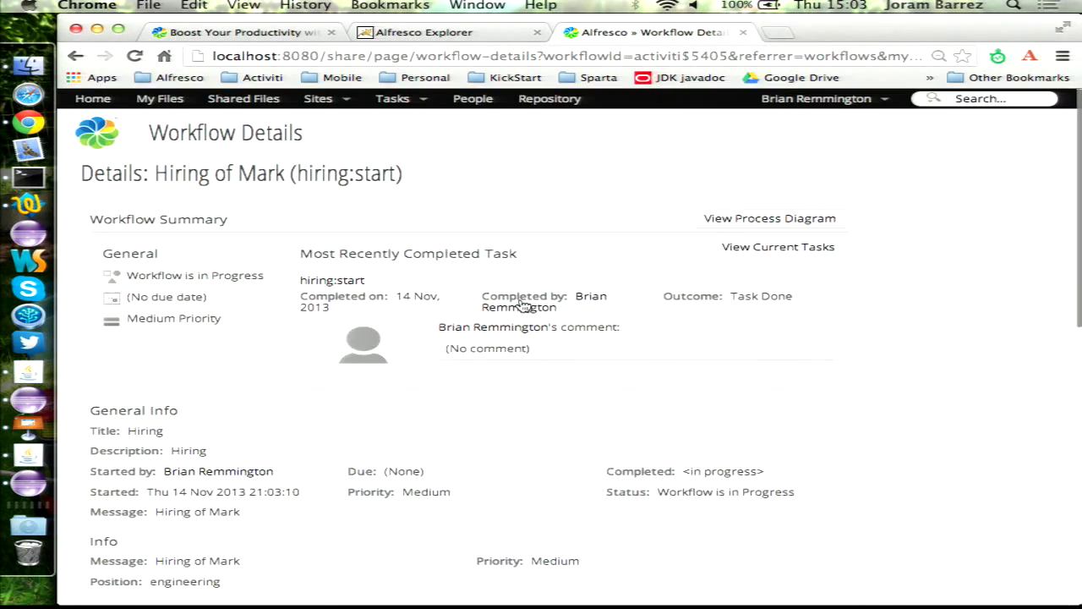
pyautogui.scroll(-5, 522, 305)
pyautogui.scroll(-5, 521, 300)
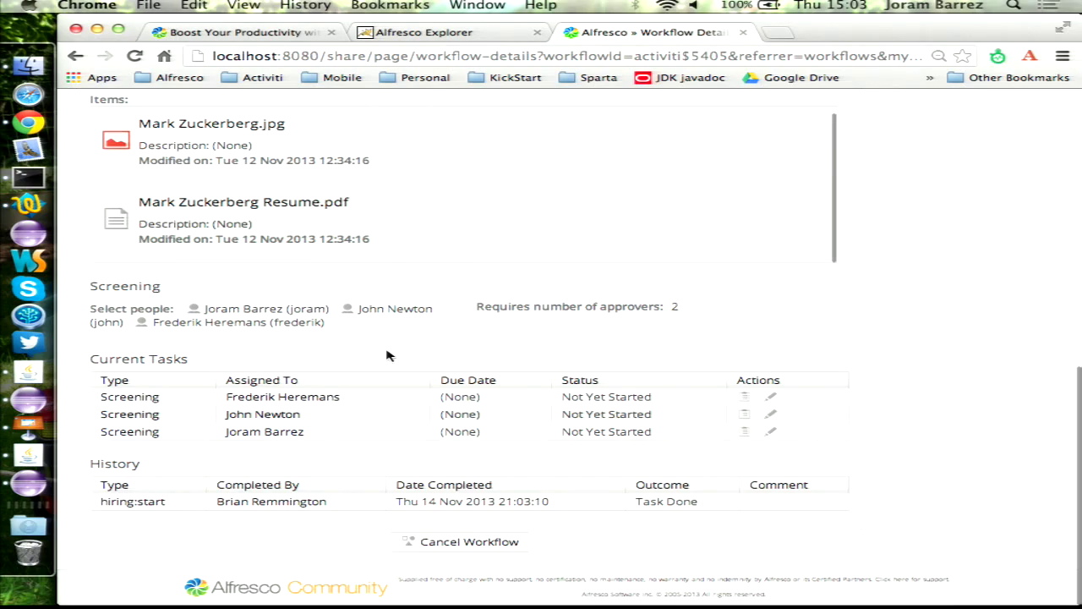
pyautogui.scroll(3, 387, 355)
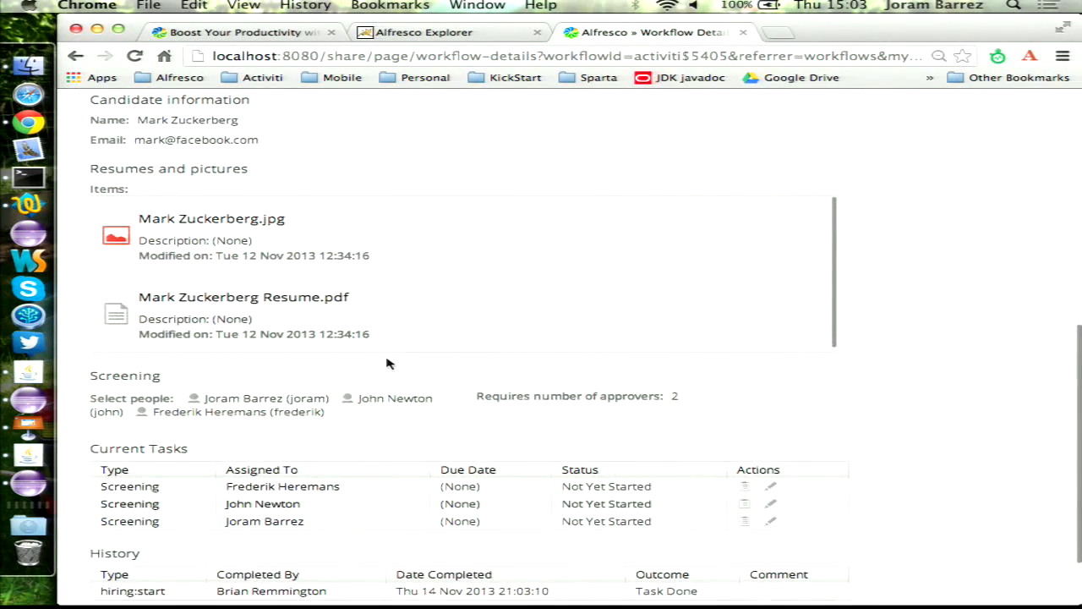
pyautogui.scroll(3, 495, 267)
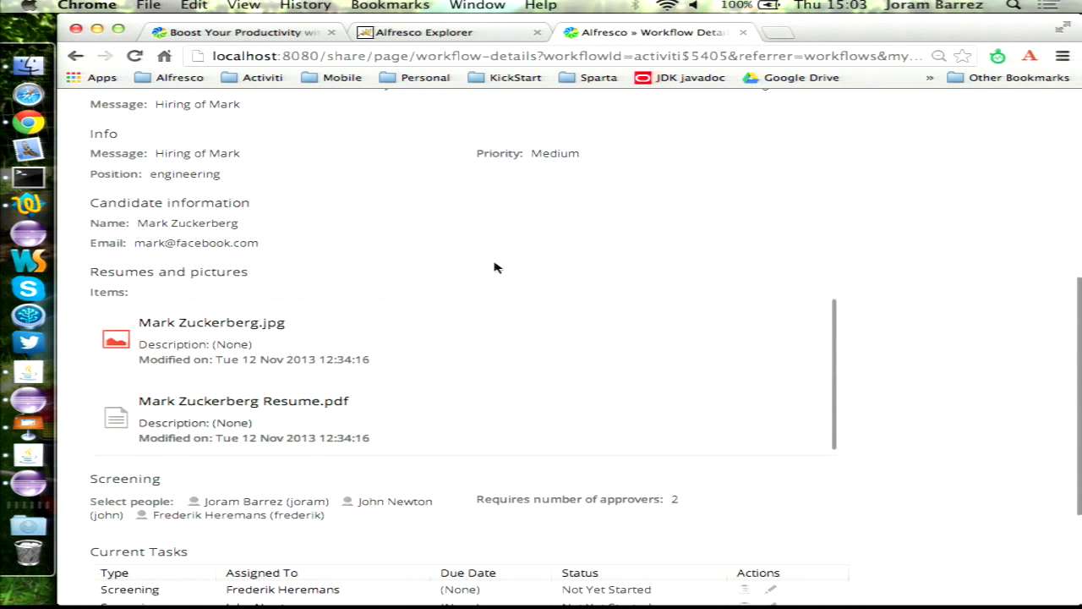
pyautogui.scroll(-2, 496, 267)
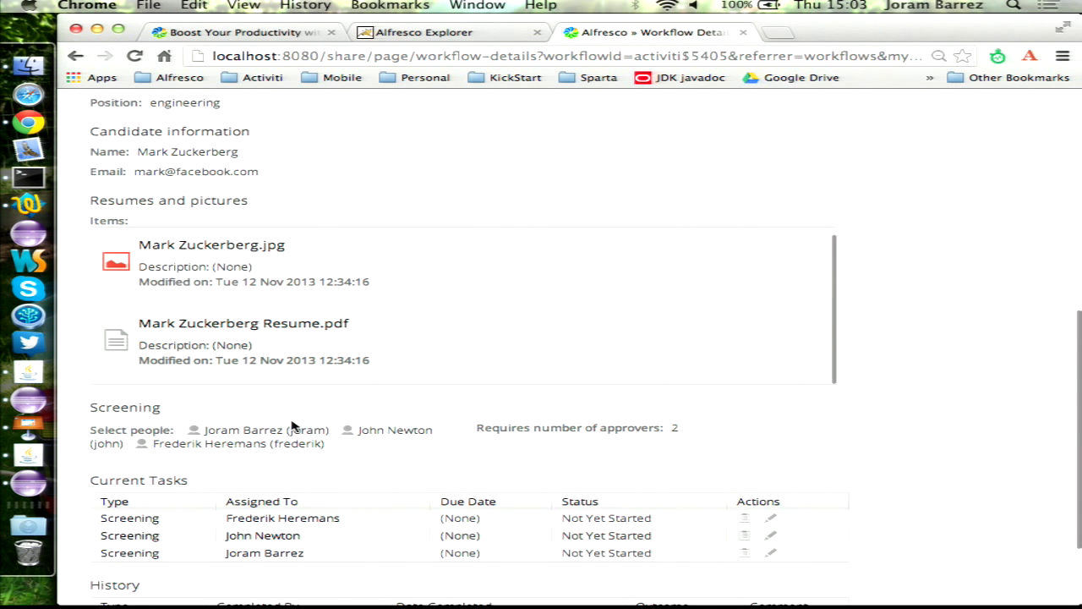
pyautogui.scroll(-3, 292, 426)
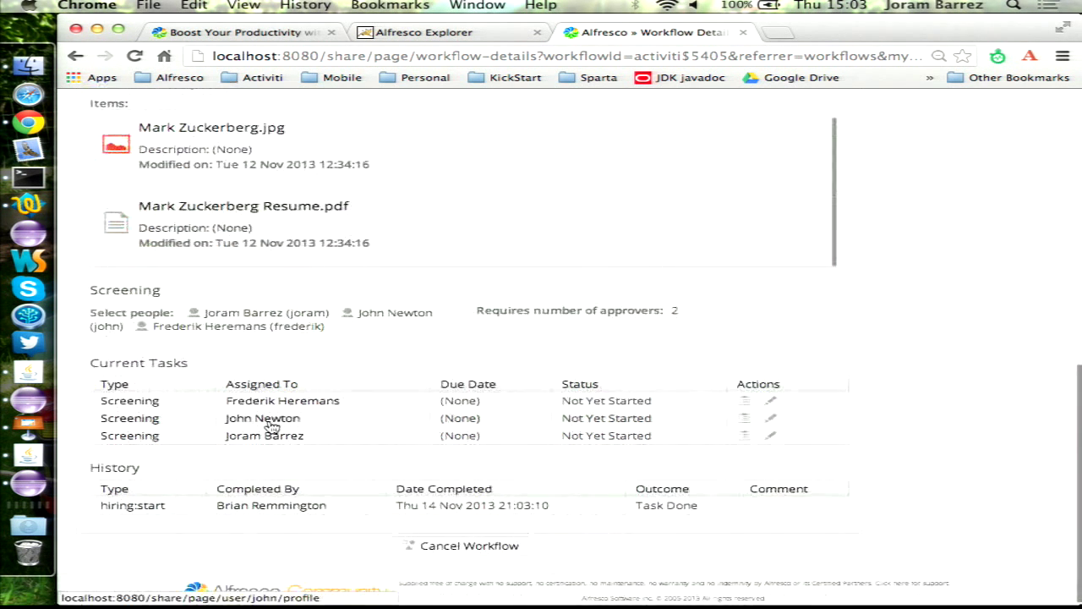
# - Open the first Screening task and review the attached photo and resume, zooming the PDF to 79%
pyautogui.click(129, 405)
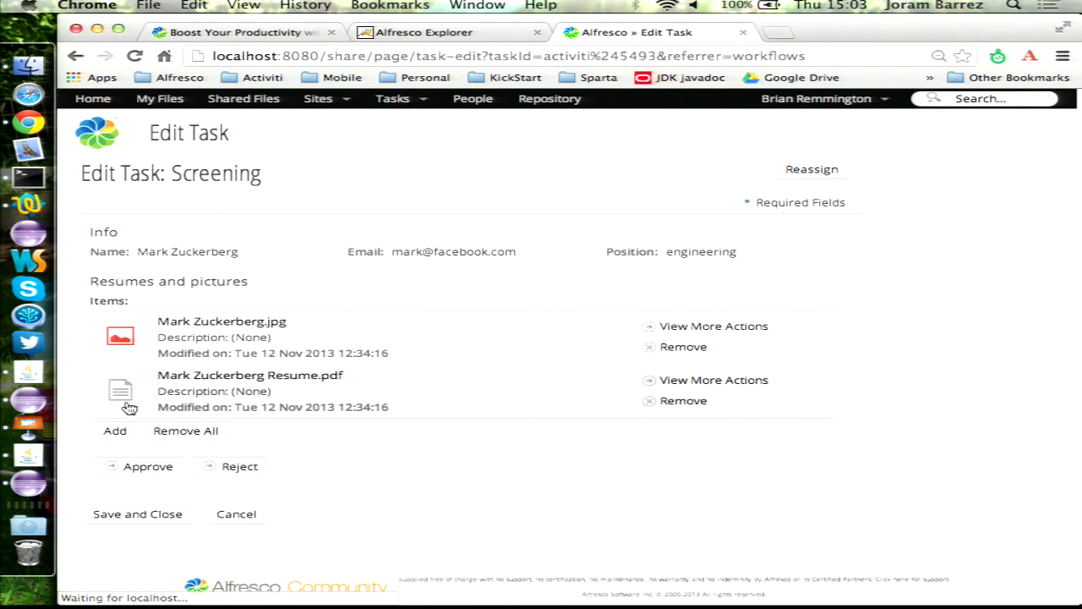
pyautogui.keyDown('super'); pyautogui.click(234, 322); pyautogui.keyUp('super')
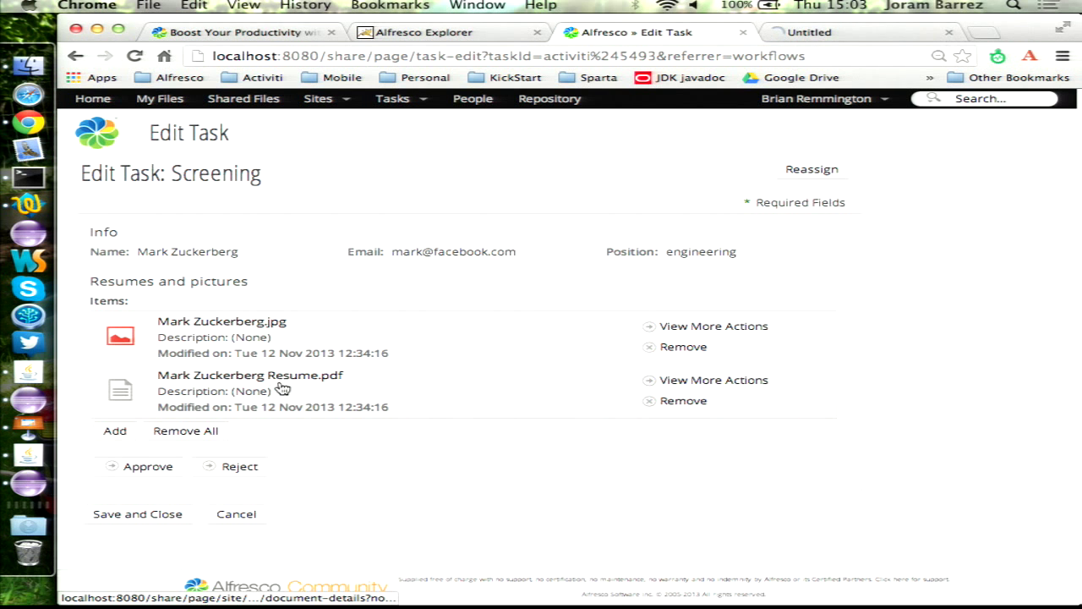
pyautogui.keyDown('super'); pyautogui.click(283, 383); pyautogui.keyUp('super')
pyautogui.click(728, 37)
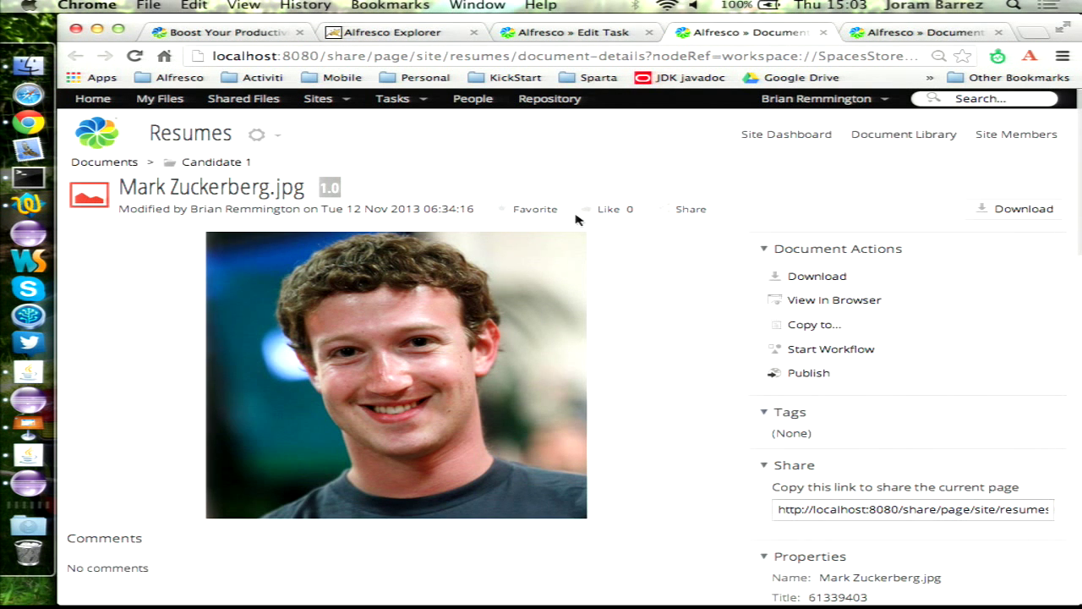
pyautogui.press('super+w')
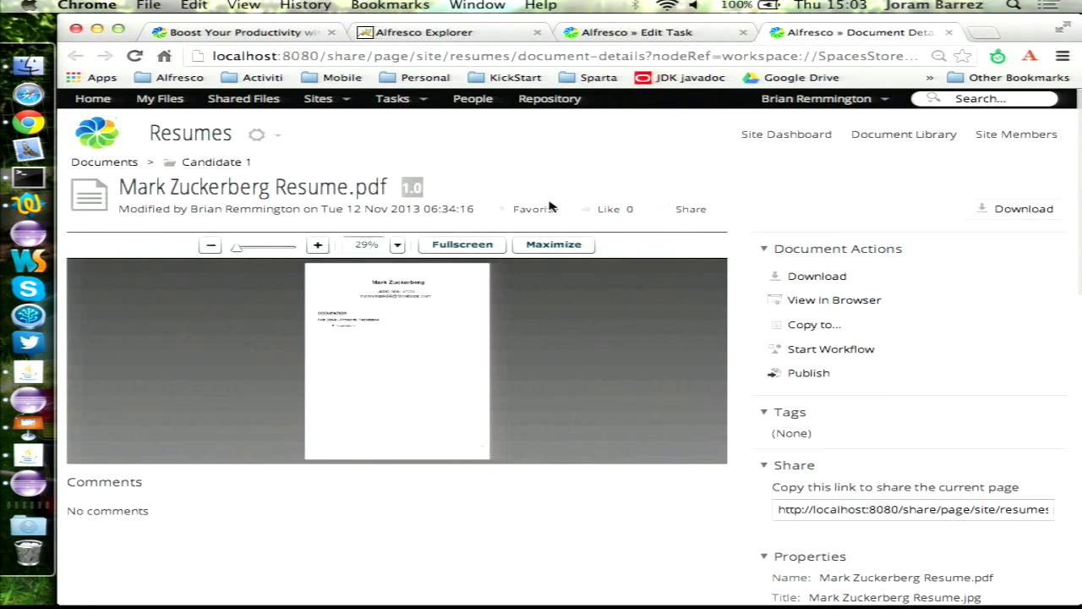
pyautogui.click(318, 246)
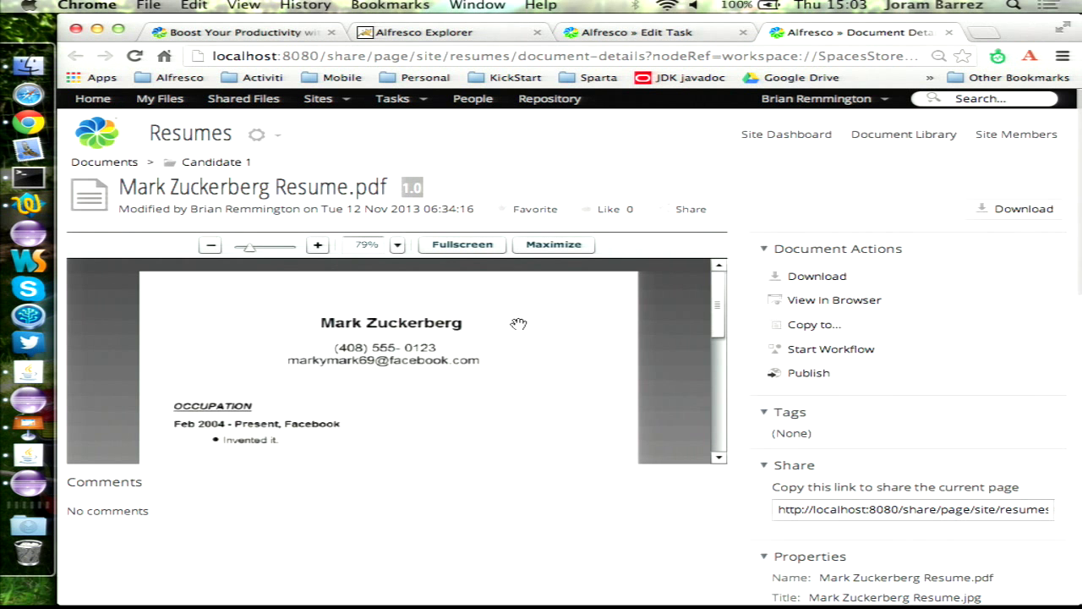
pyautogui.scroll(-2, 519, 324)
pyautogui.press('super+w')
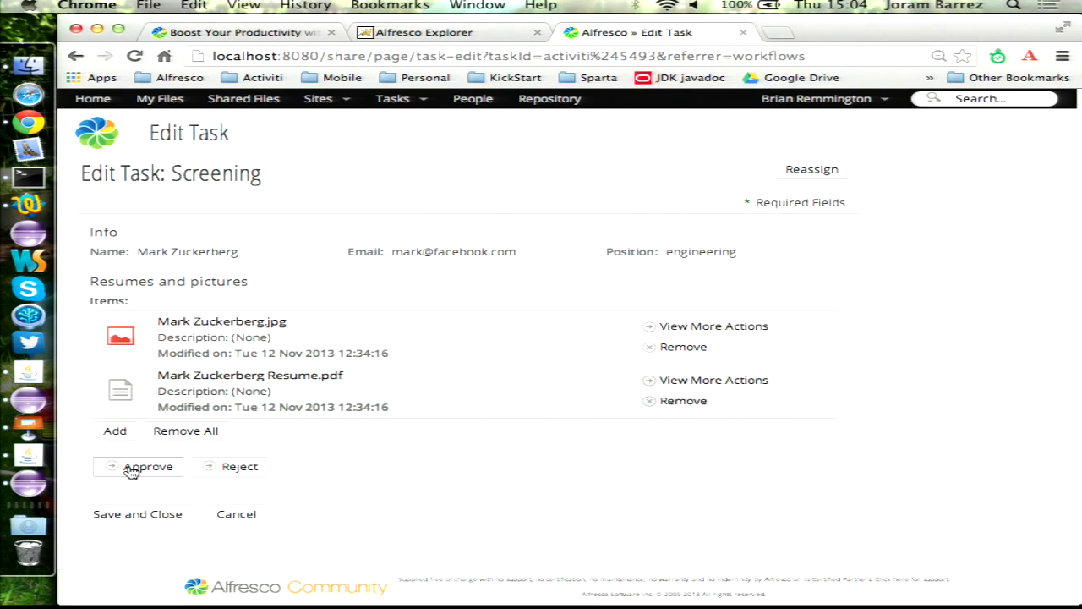
# - Approve the candidate in both Screening tasks
pyautogui.click(131, 471)
pyautogui.scroll(-10, 409, 302)
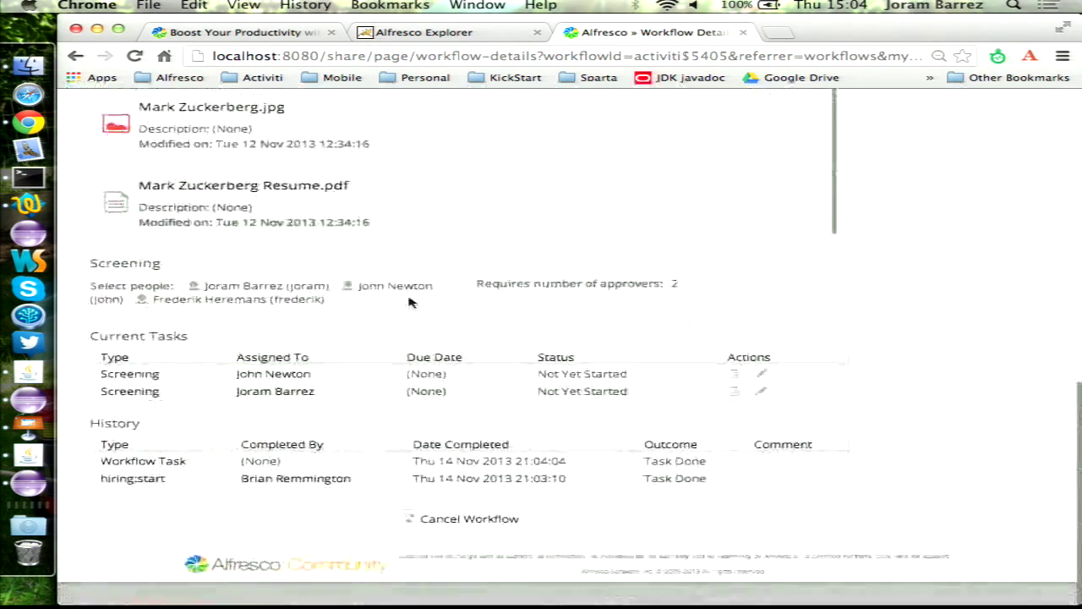
pyautogui.click(140, 396)
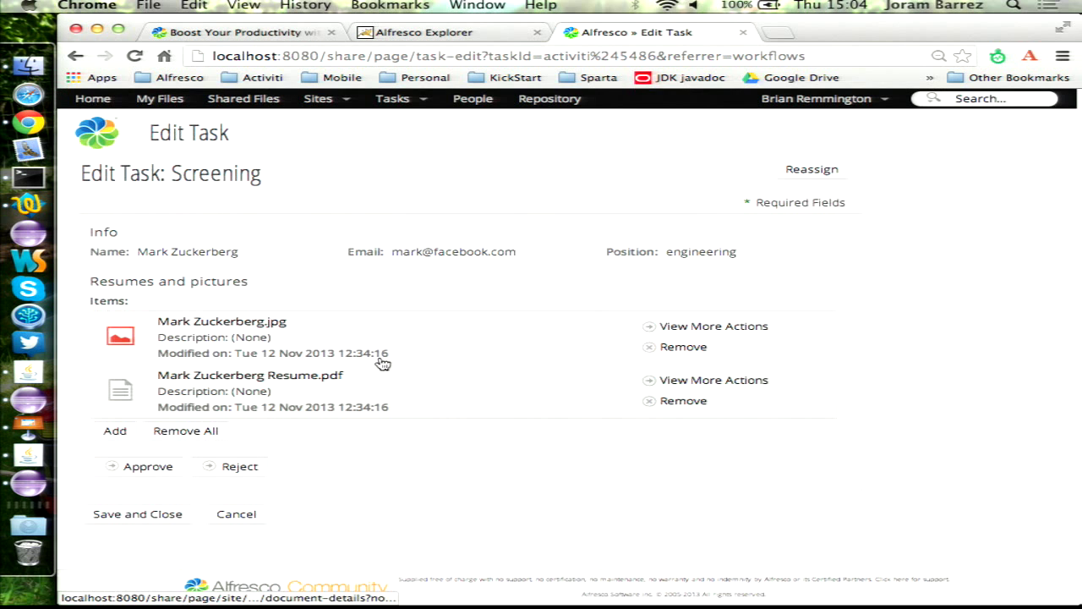
pyautogui.click(135, 467)
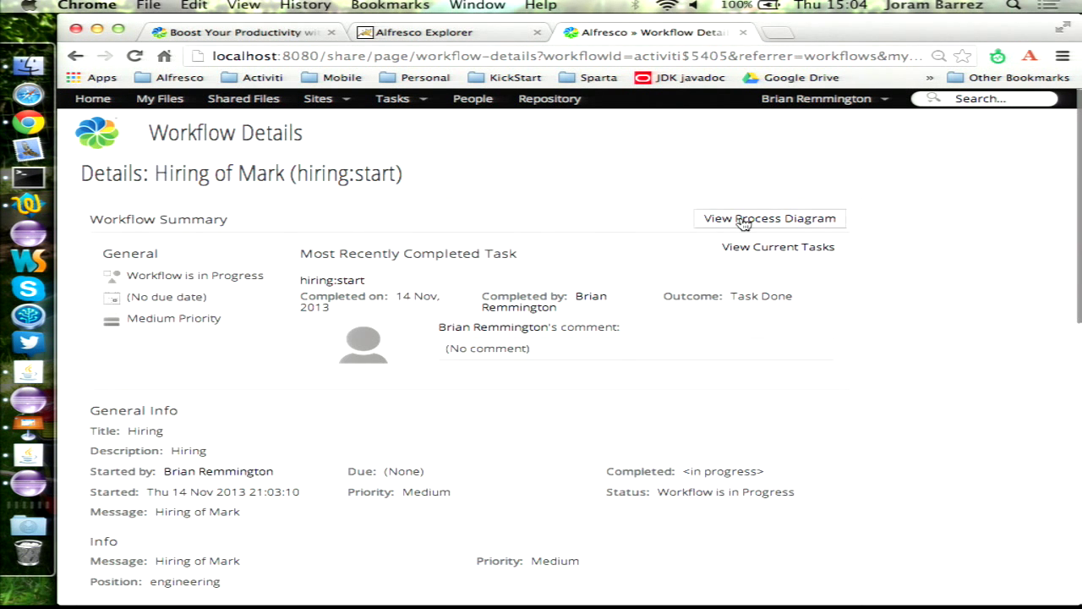
# - Check the workflow's process diagram, then view the mail server output in Terminal
pyautogui.click(743, 221)
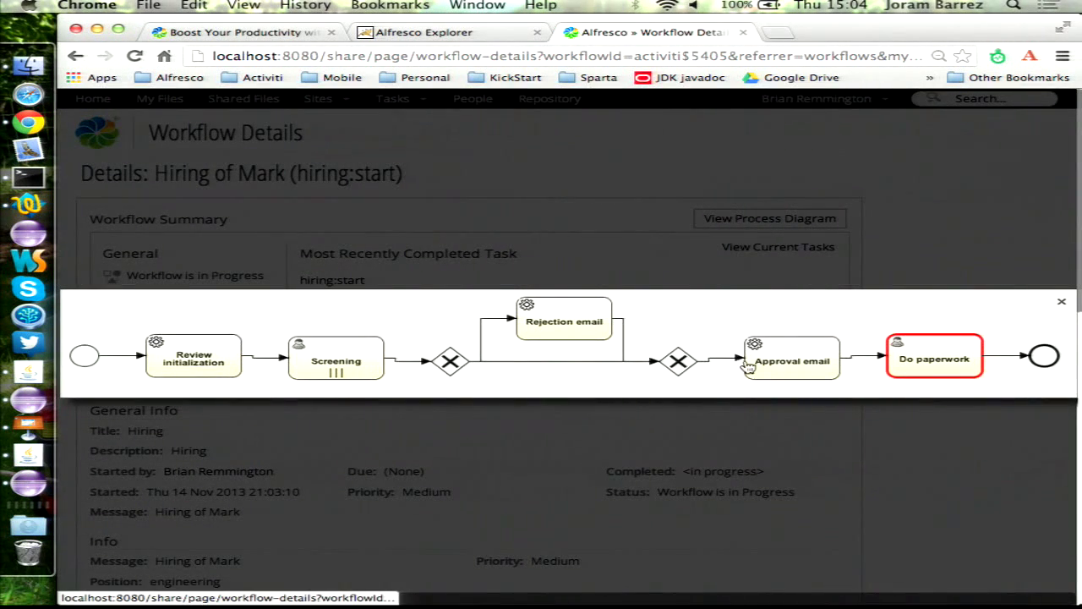
pyautogui.click(878, 228)
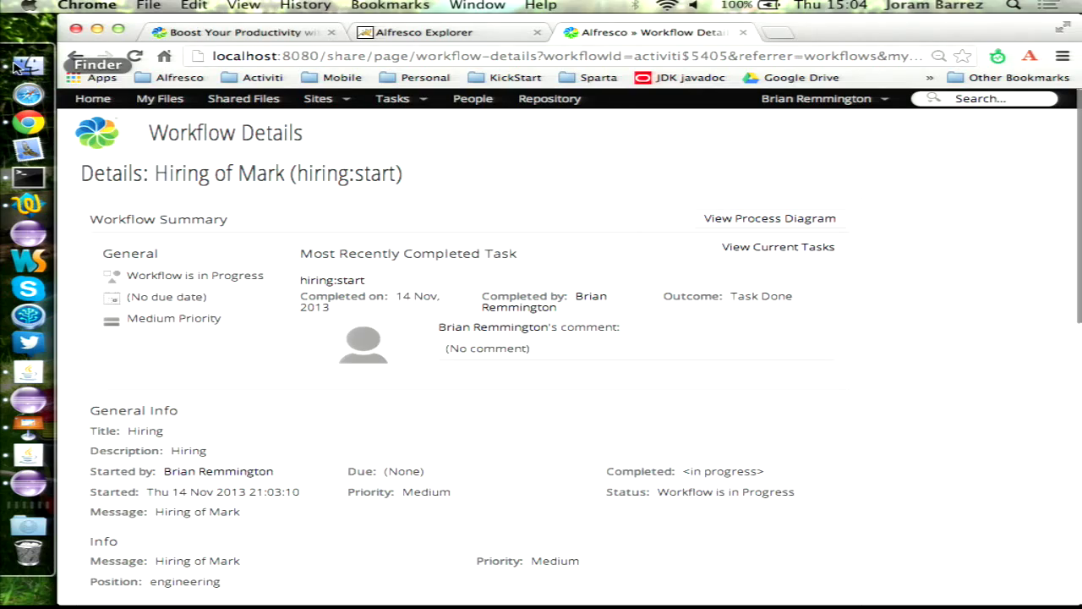
pyautogui.click(28, 176)
pyautogui.click(439, 39)
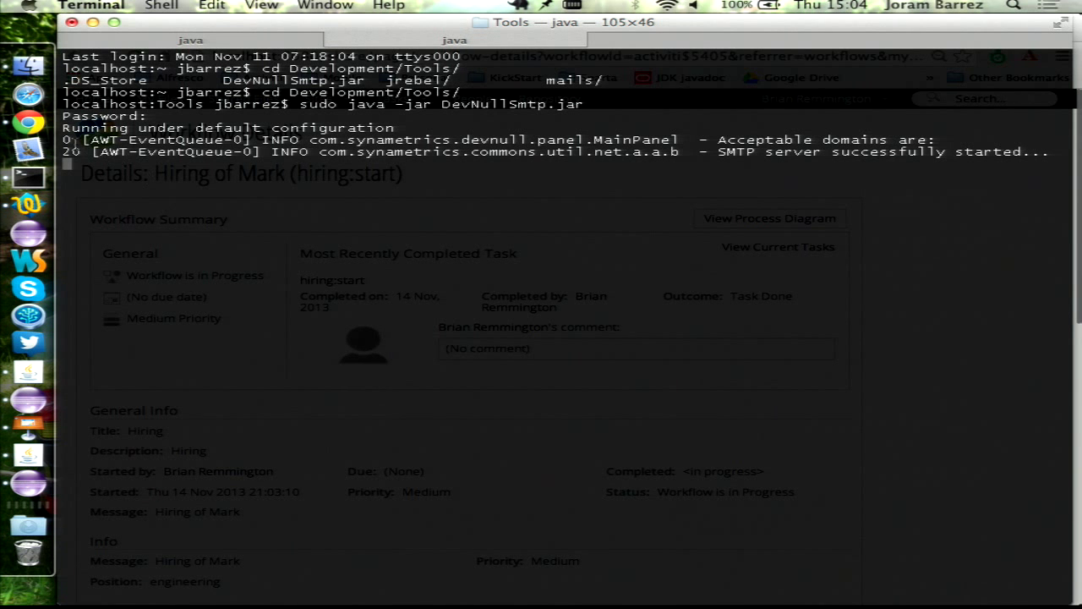
# - Confirm the mails folder holds only .DS_Store, check the Tomcat log, and return to the workflow page
pyautogui.click(28, 66)
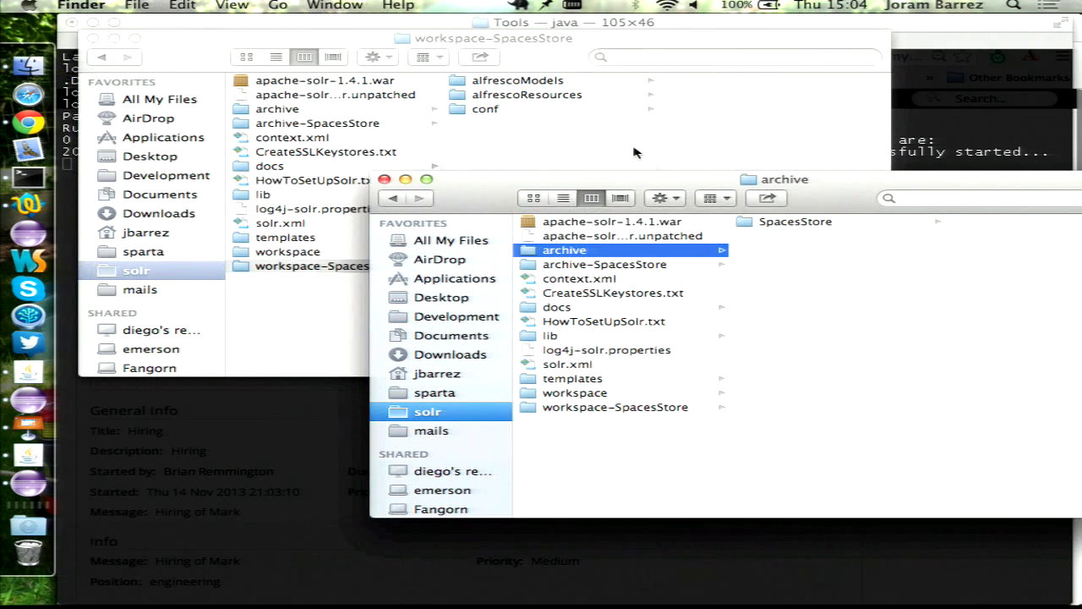
pyautogui.click(446, 429)
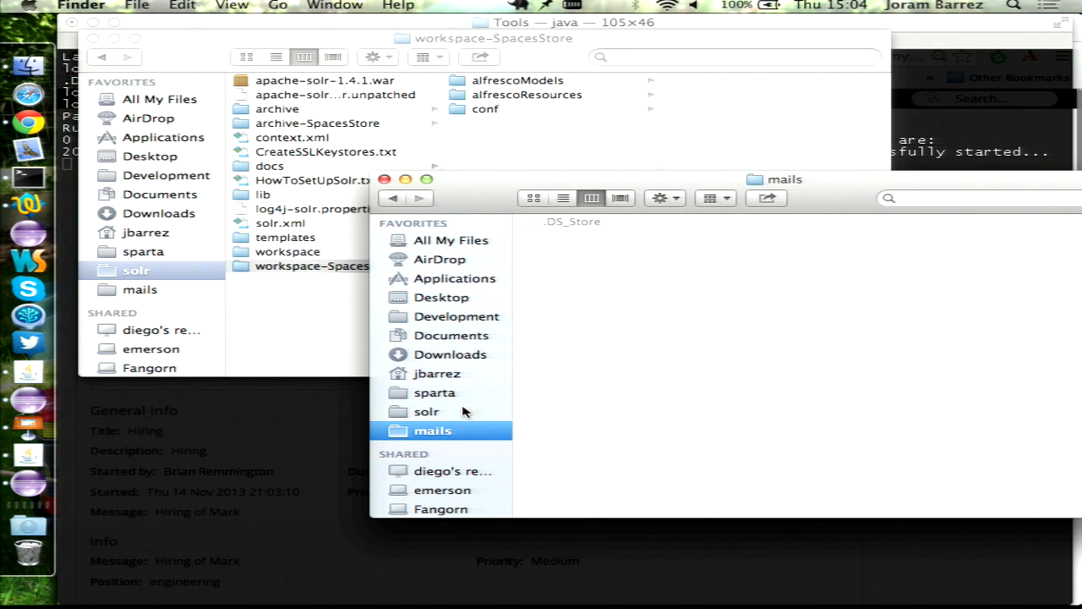
pyautogui.moveTo(465, 411); pyautogui.dragTo(426, 432)
pyautogui.click(187, 24)
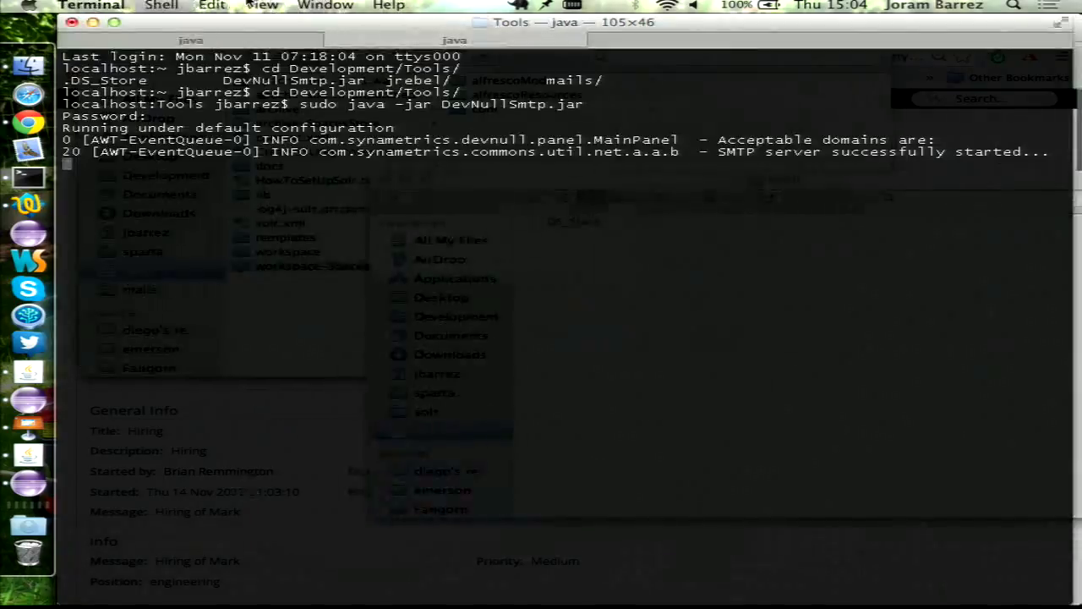
pyautogui.click(190, 39)
pyautogui.scroll(15, 559, 322)
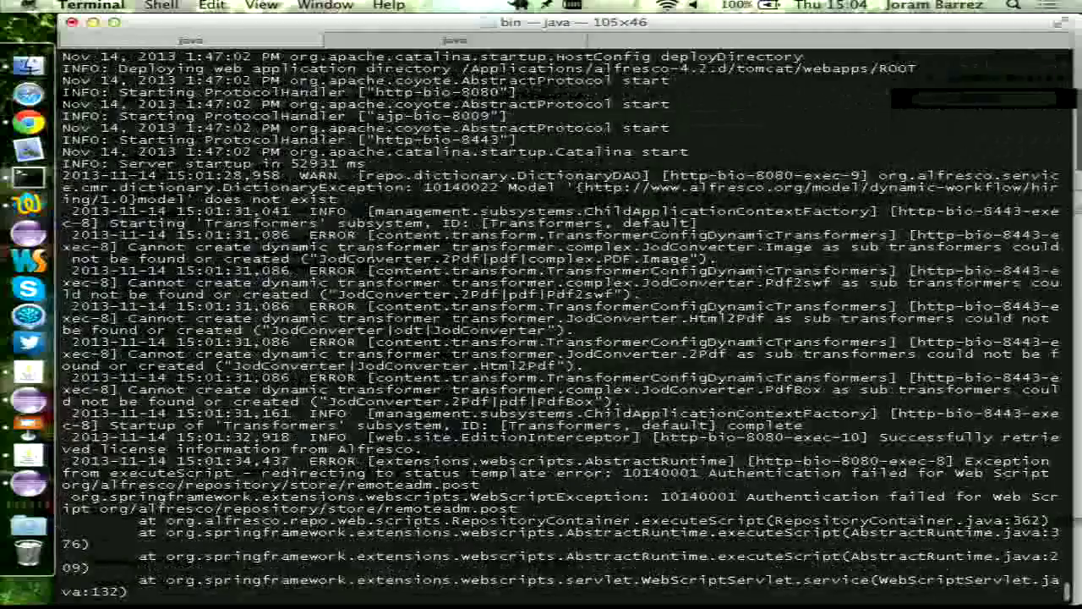
pyautogui.scroll(-15, 558, 321)
pyautogui.click(28, 123)
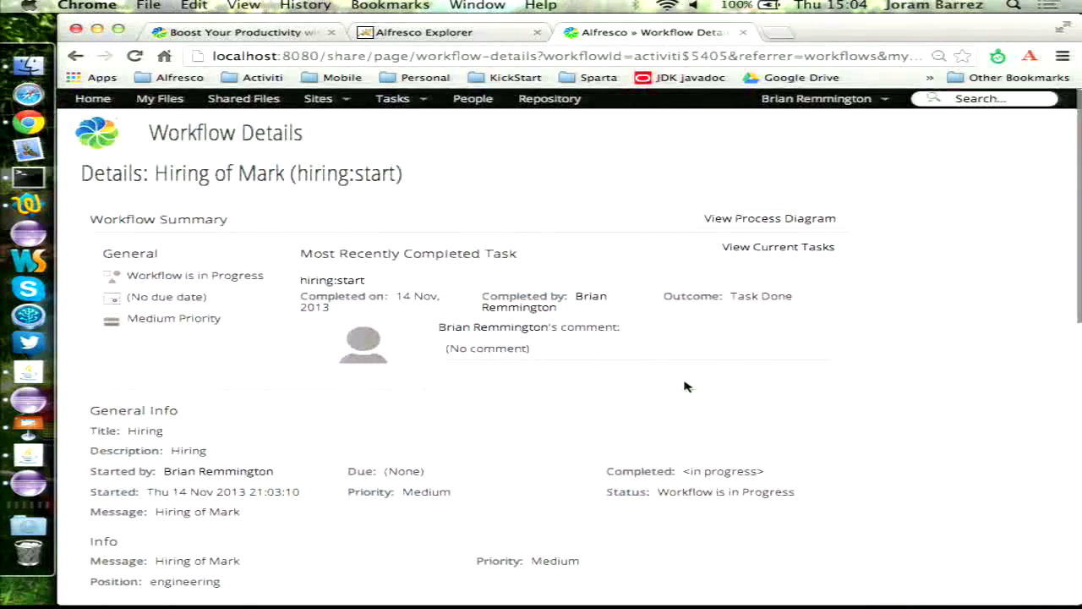
# - Mark the Do paperwork task as done and confirm Workflows I've Started shows no active workflows
pyautogui.scroll(-10, 684, 381)
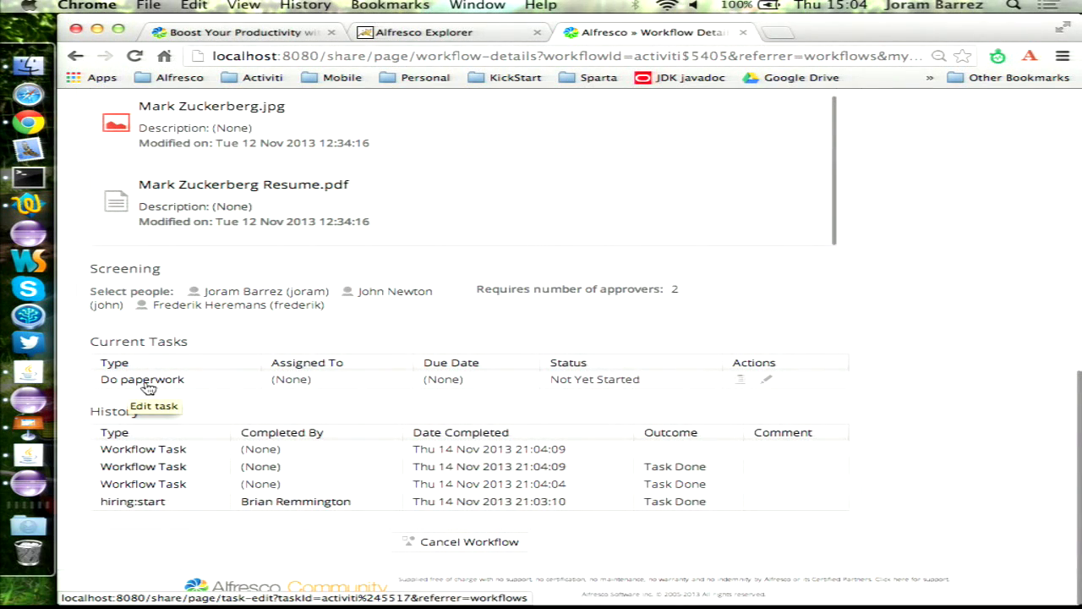
pyautogui.click(148, 385)
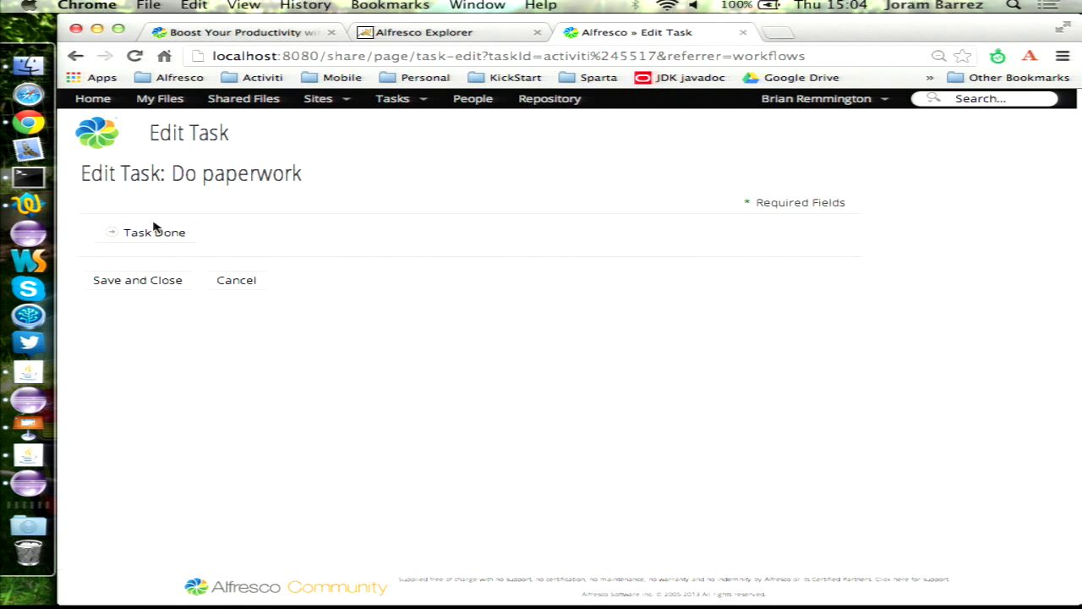
pyautogui.click(154, 231)
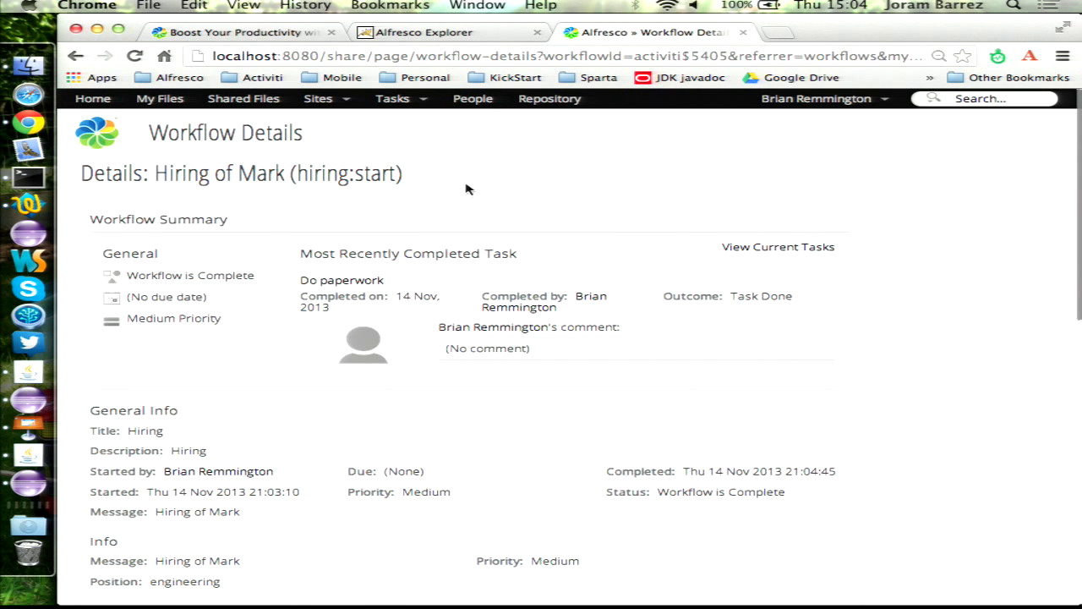
pyautogui.click(398, 108)
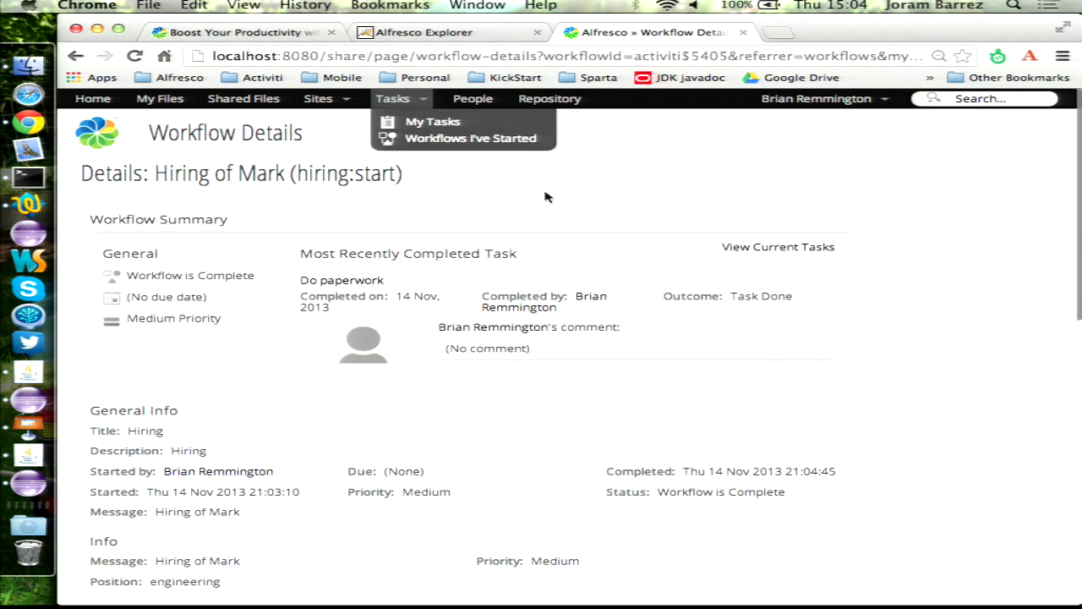
pyautogui.click(480, 142)
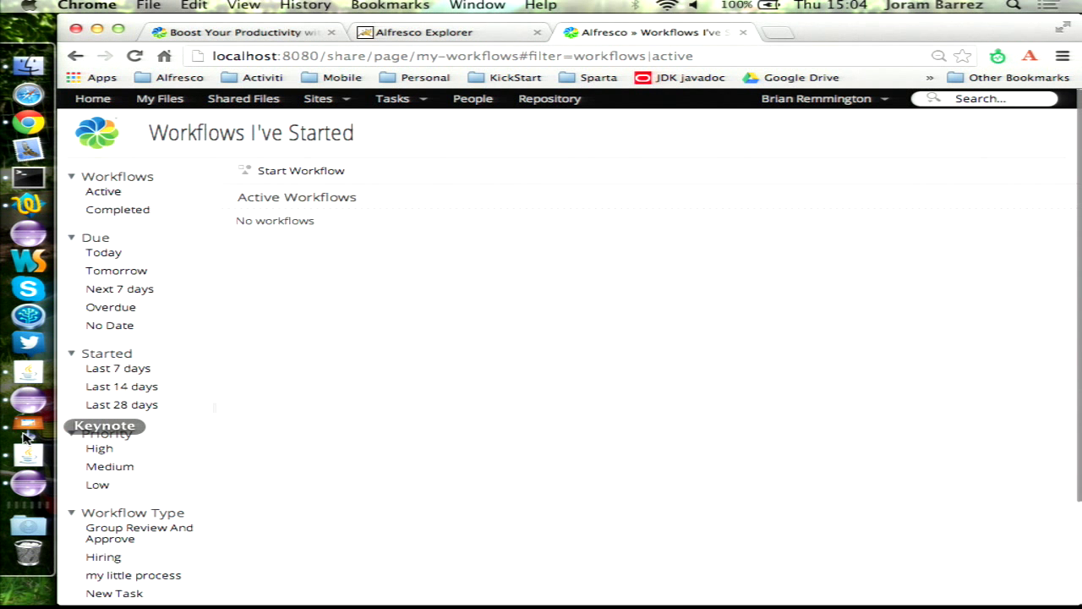
# - Play the Keynote slides up to 'Recruitment process phase 2', then return to Eclipse
pyautogui.click(25, 433)
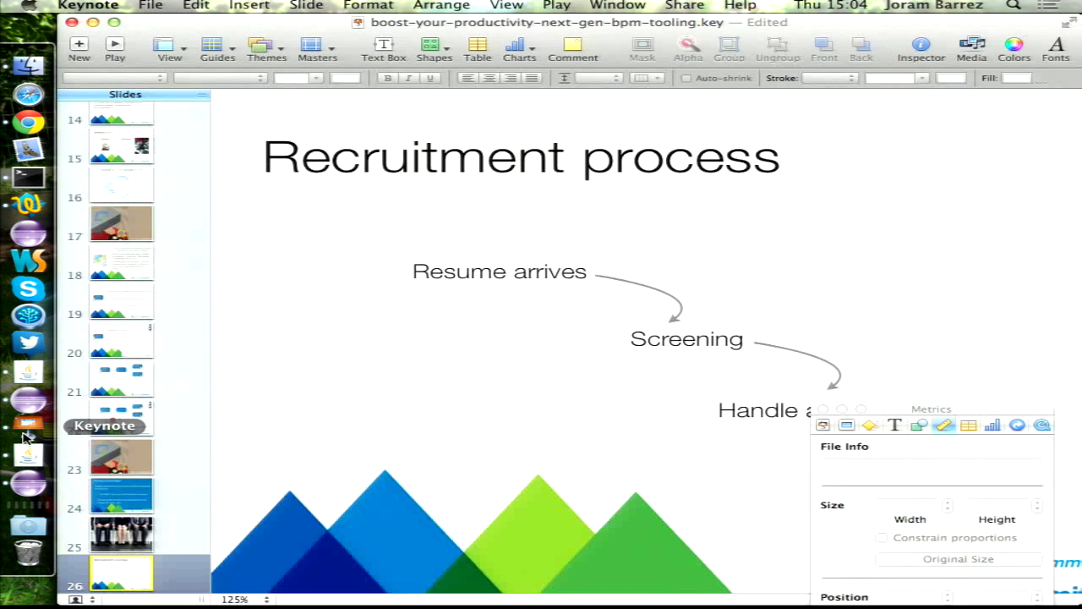
pyautogui.click(117, 49)
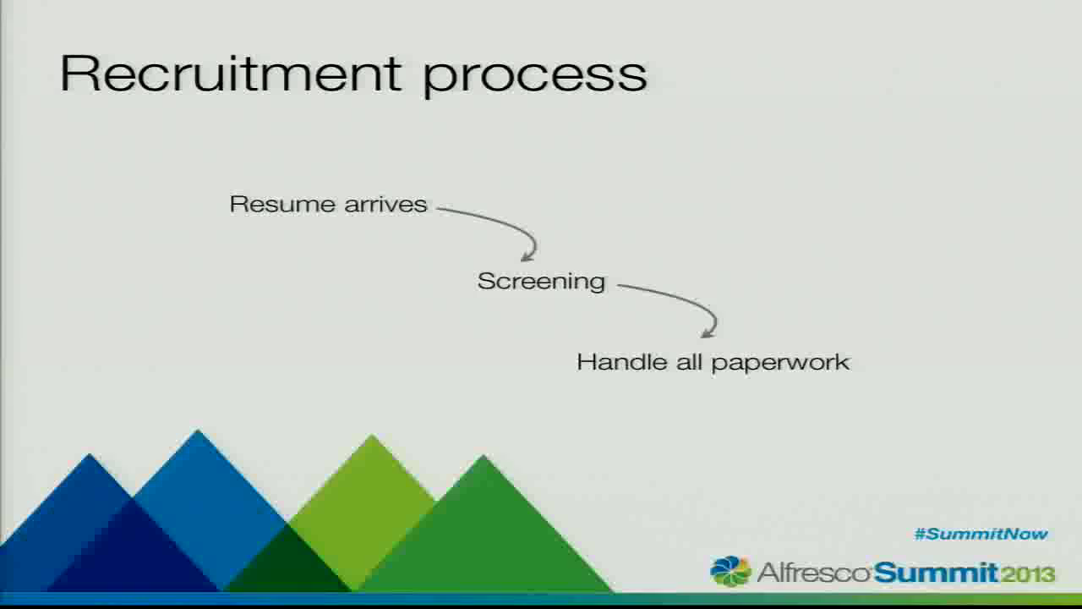
pyautogui.press('Right')
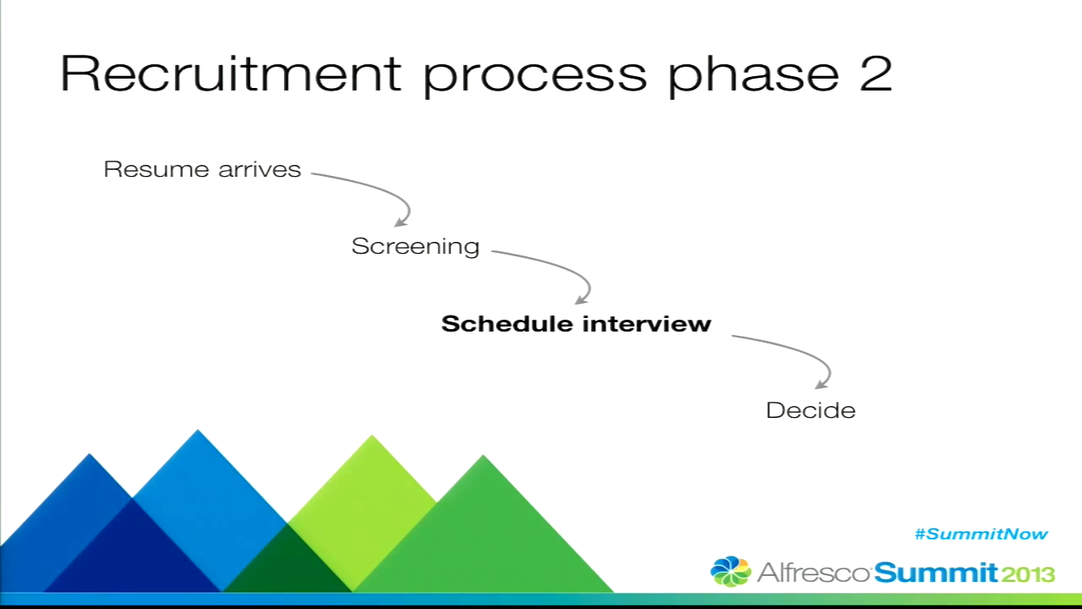
pyautogui.press('Escape')
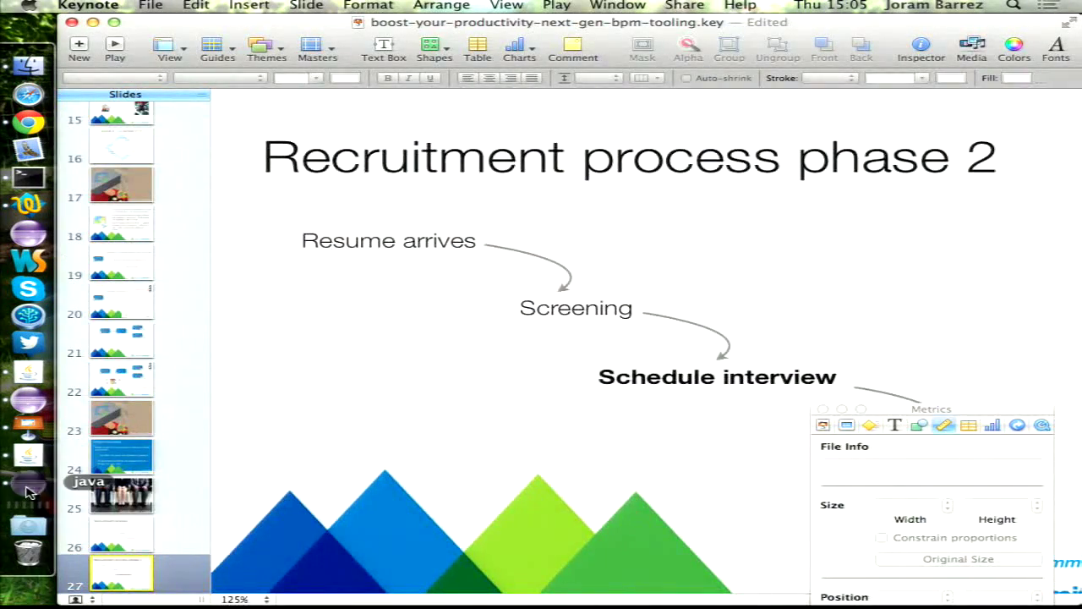
pyautogui.click(28, 487)
# - Close the start form editor, open hiring.kickproc and select the Do paperwork step
pyautogui.doubleClick(138, 90)
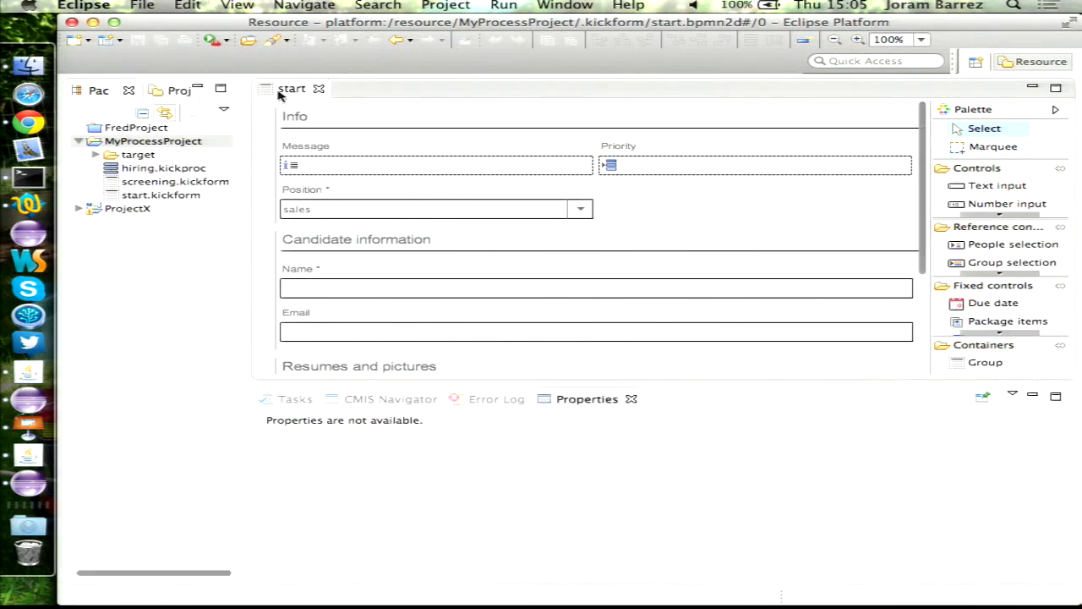
pyautogui.click(319, 88)
pyautogui.doubleClick(149, 151)
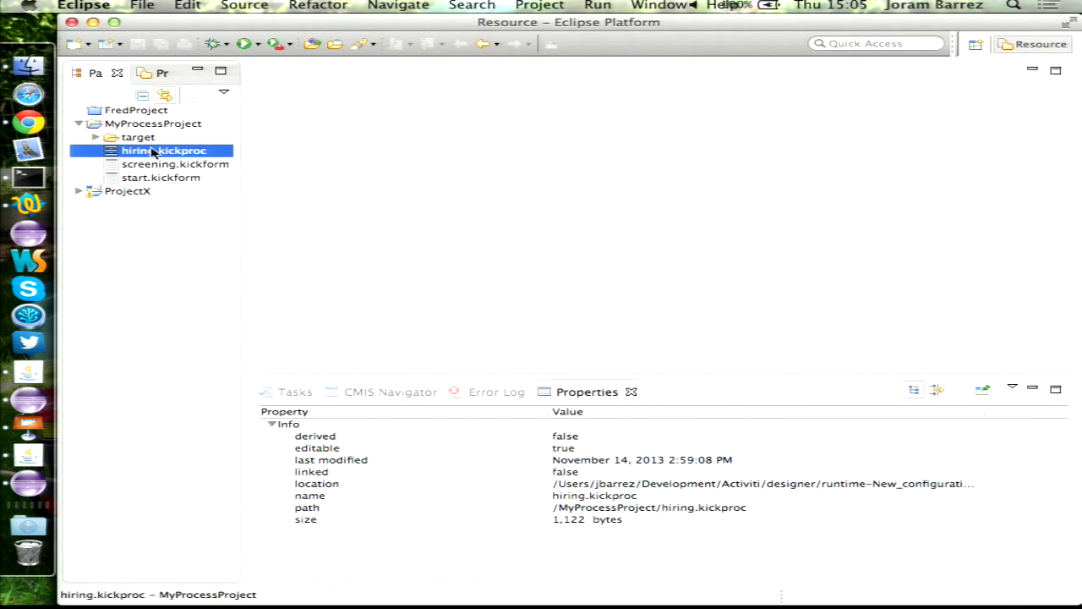
pyautogui.click(584, 313)
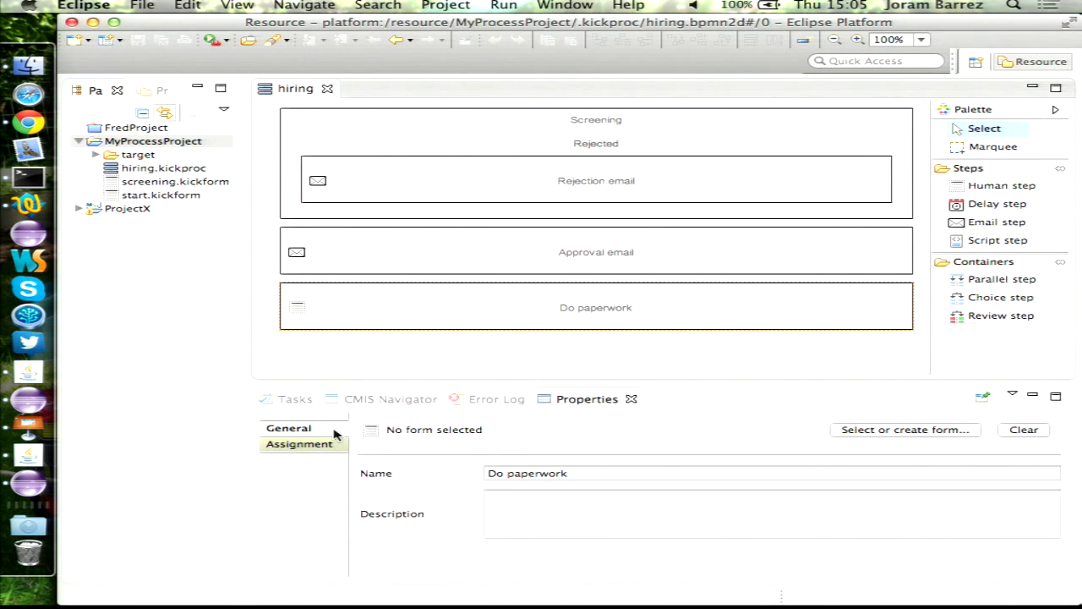
# - Duplicate screening.kickform as paperwork.kickform
pyautogui.click(163, 186)
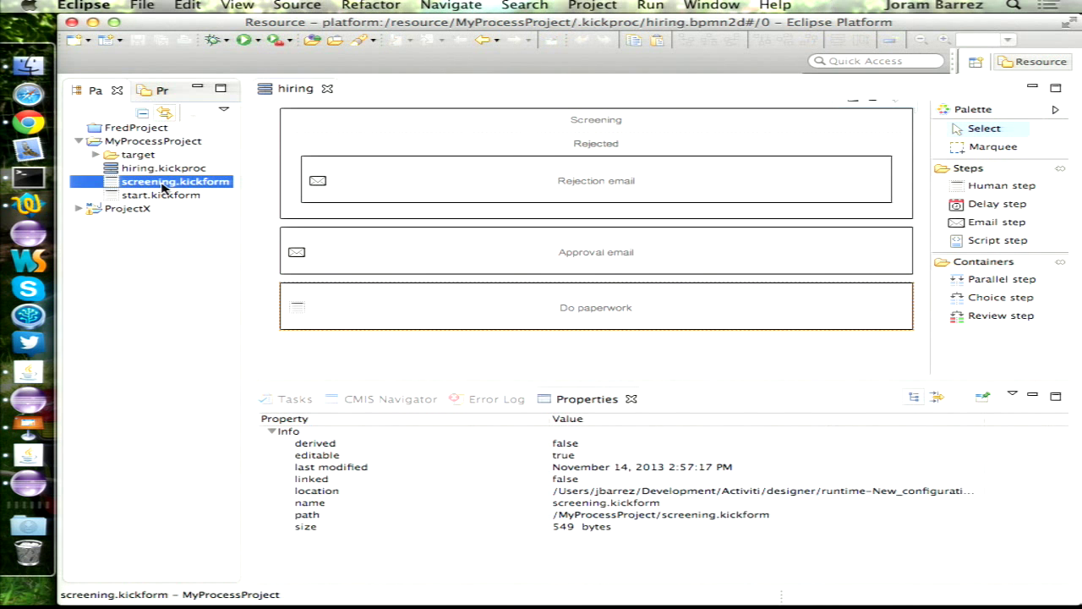
pyautogui.press('super+v')
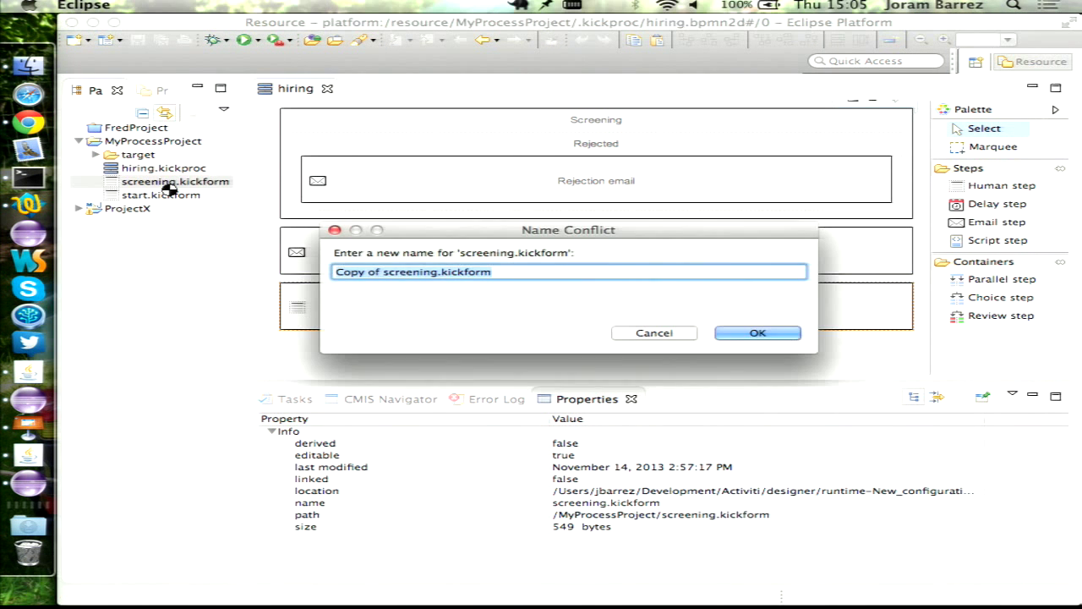
pyautogui.press('Escape')
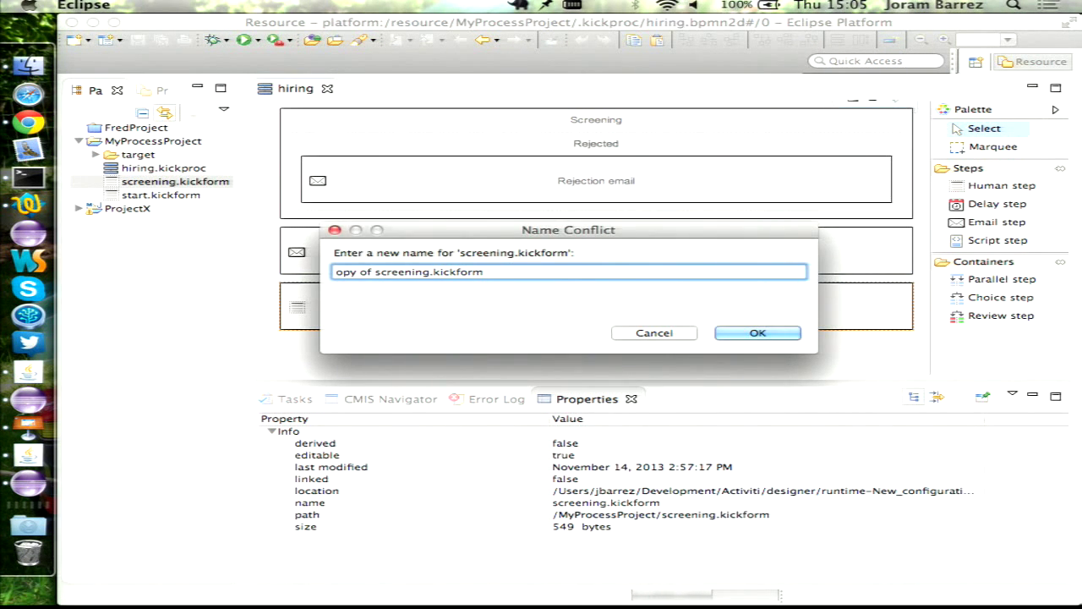
pyautogui.press('Right')
pyautogui.press('Right')
pyautogui.press('Delete')
pyautogui.press('Delete')
pyautogui.press('Delete')
pyautogui.press('Delete')
pyautogui.press('Delete')
pyautogui.press('Delete')
pyautogui.press('Delete')
pyautogui.press('Delete')
pyautogui.press('Delete')
pyautogui.press('Delete')
pyautogui.press('Delete')
pyautogui.press('Delete')
pyautogui.press('Delete')
pyautogui.press('Delete')
pyautogui.press('Delete')
pyautogui.press('Delete')
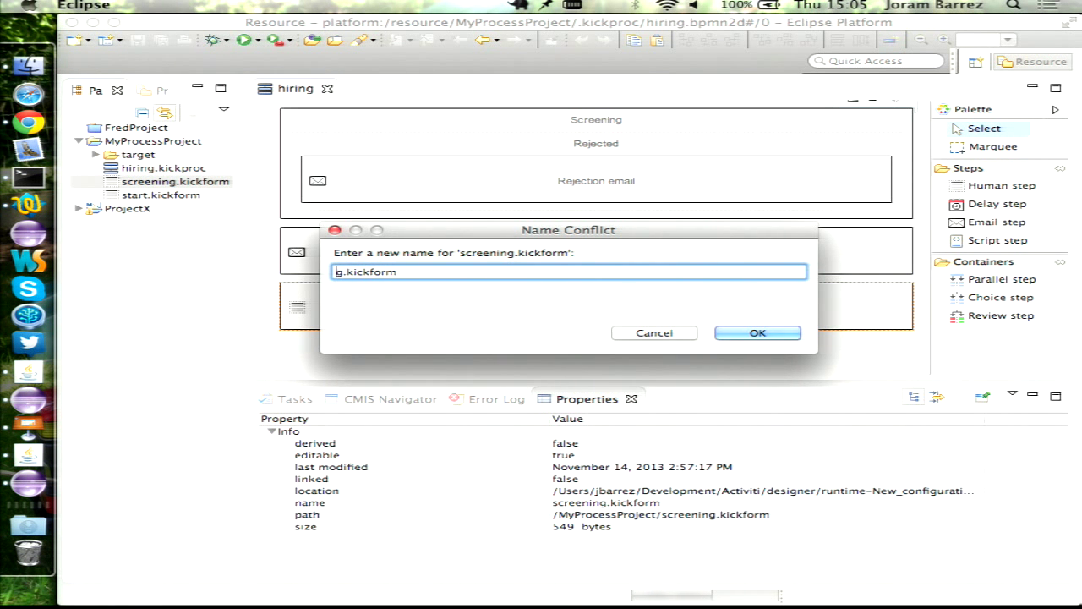
pyautogui.write('paperwork')
pyautogui.press('Return')
# - Delete the Items field and Resumes and pictures group from paperwork.kickform and save it
pyautogui.doubleClick(161, 182)
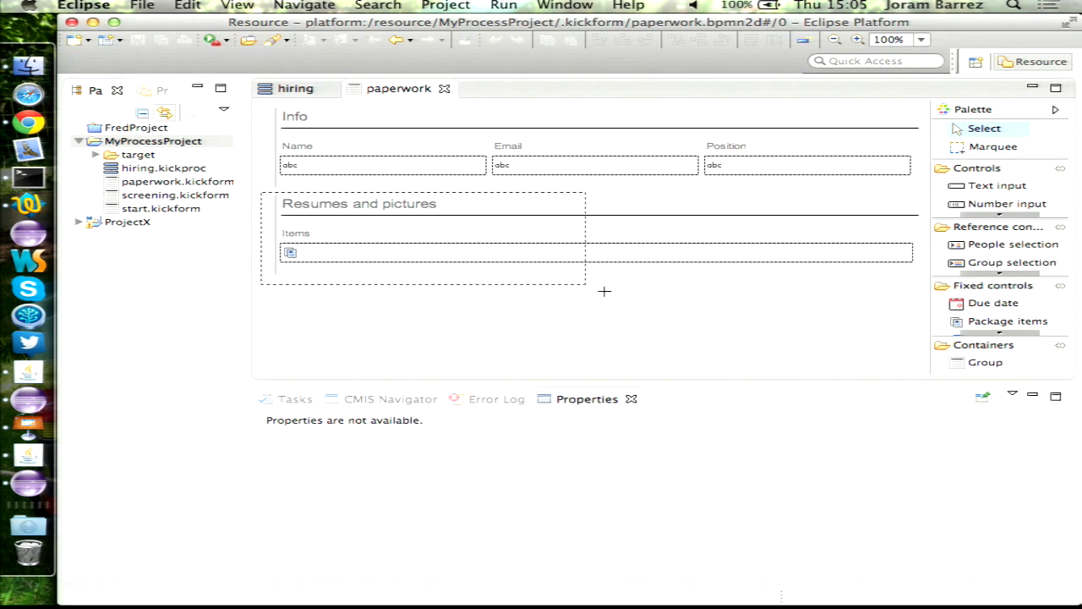
pyautogui.moveTo(605, 291); pyautogui.dragTo(829, 318)
pyautogui.moveTo(924, 330); pyautogui.dragTo(251, 193)
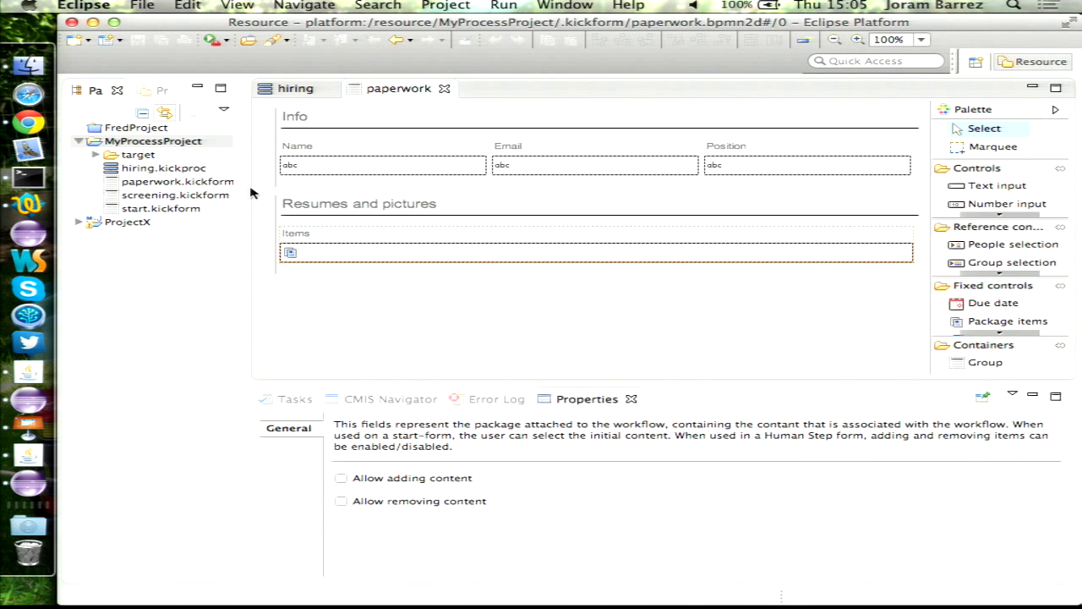
pyautogui.press('Delete')
pyautogui.click(766, 321)
pyautogui.click(401, 225)
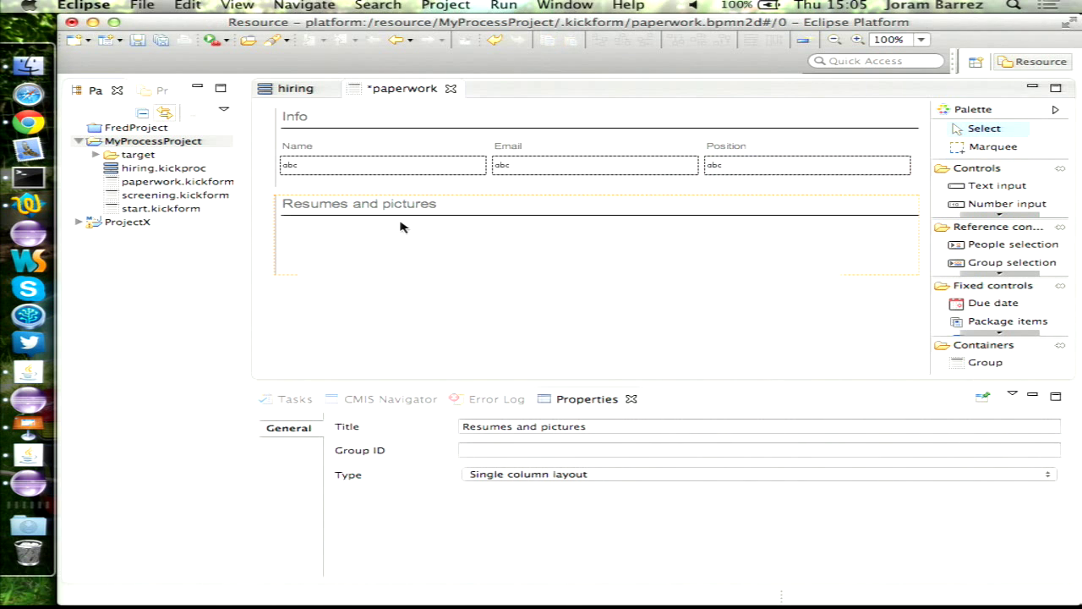
pyautogui.press('Delete')
pyautogui.press('Return')
pyautogui.press('cmd+s')
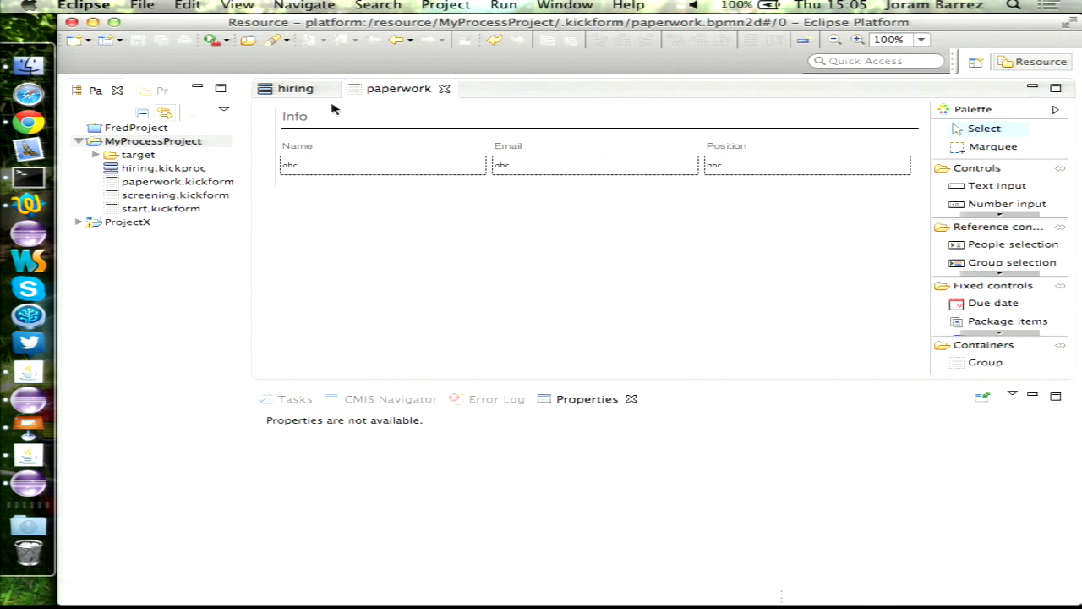
pyautogui.click(305, 88)
# - Assign paperwork.kickform as the Do paperwork step's form and close its editor tab
pyautogui.click(947, 435)
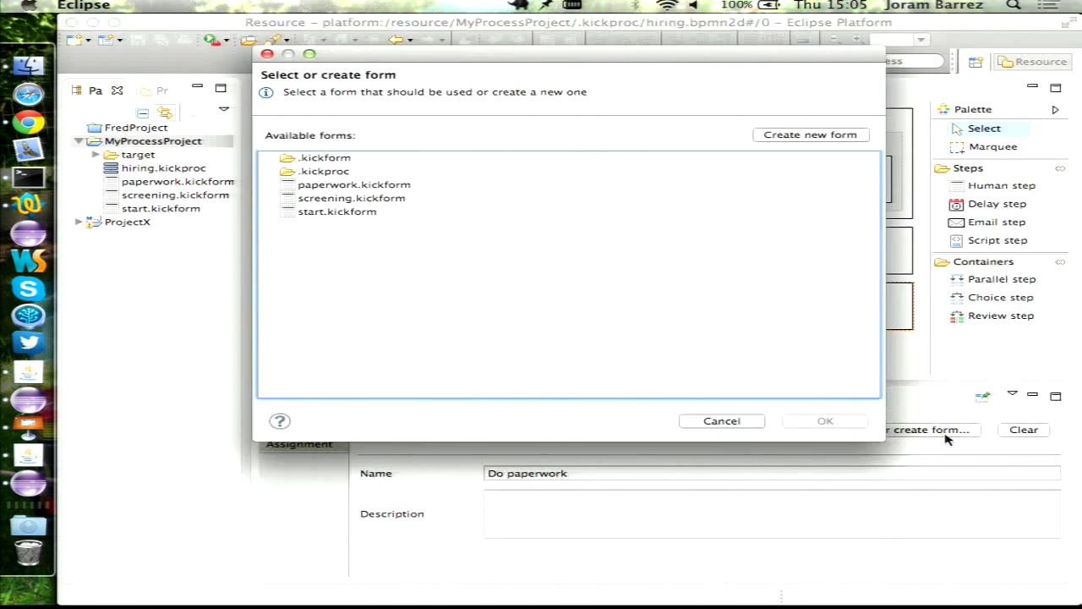
pyautogui.click(336, 186)
pyautogui.doubleClick(336, 186)
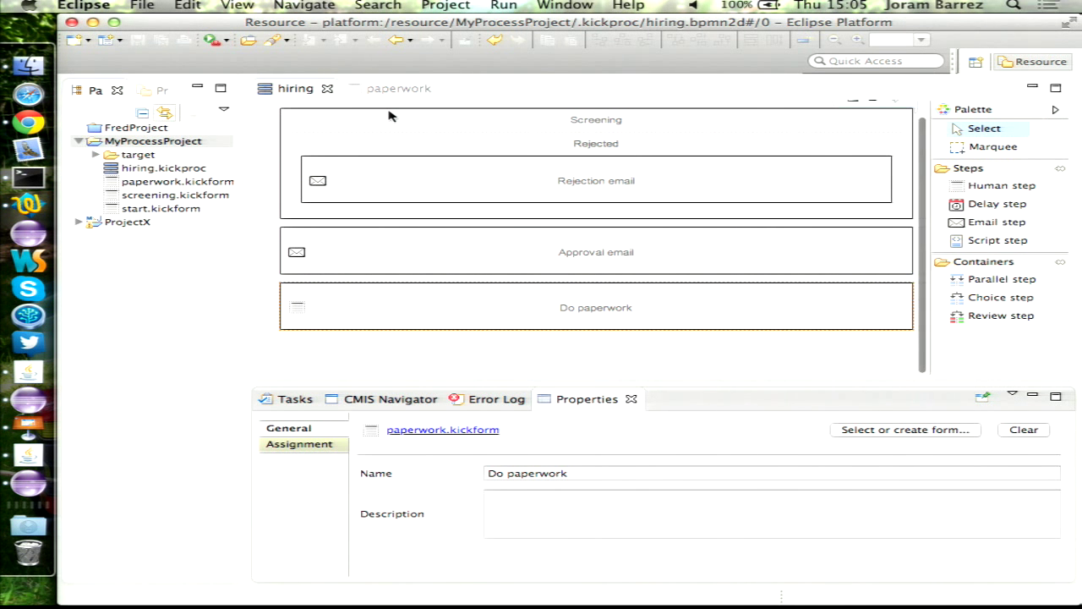
pyautogui.click(443, 90)
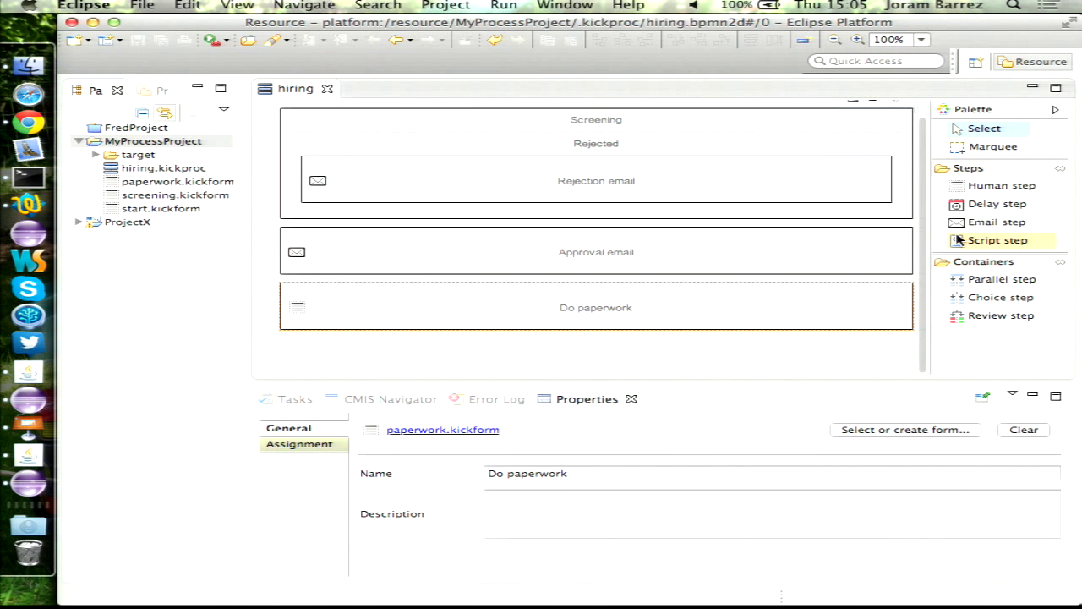
# - Insert a human step named Schedule review above Approval email
pyautogui.click(1002, 185)
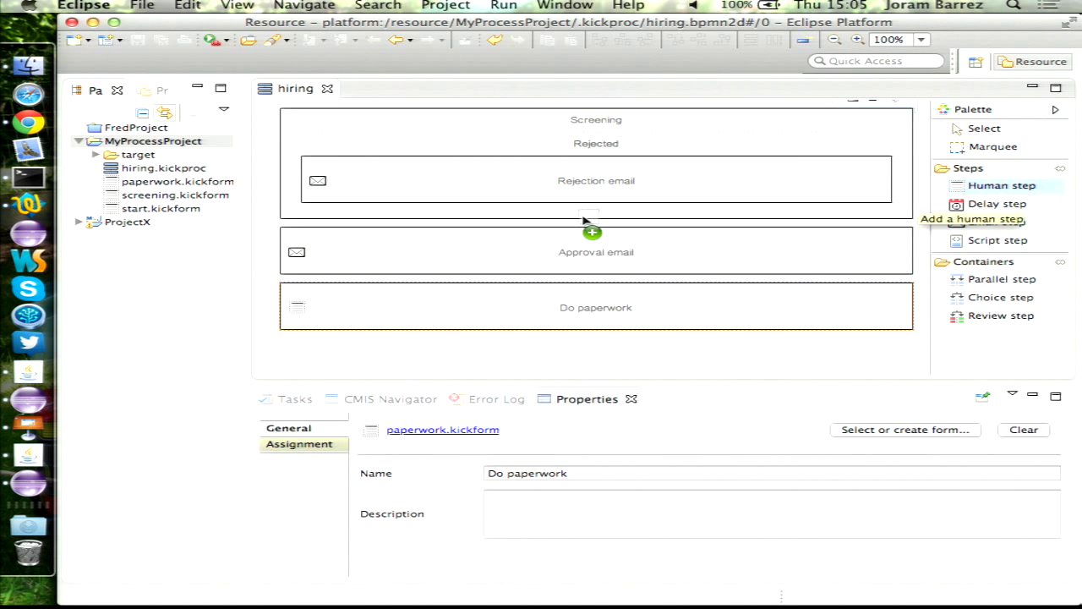
pyautogui.click(481, 229)
pyautogui.write('Schedule review')
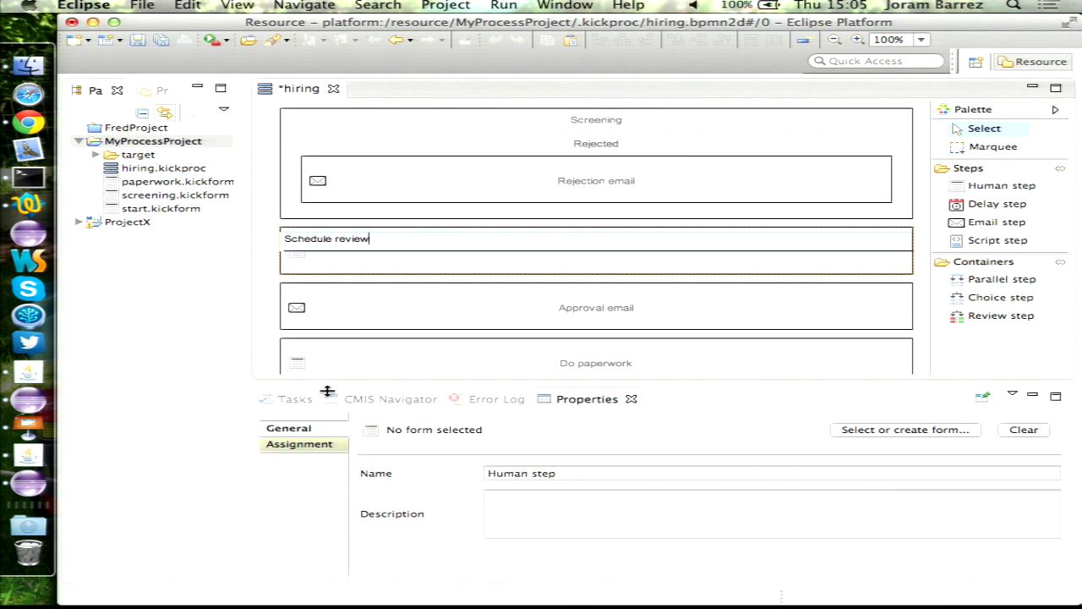
pyautogui.click(292, 443)
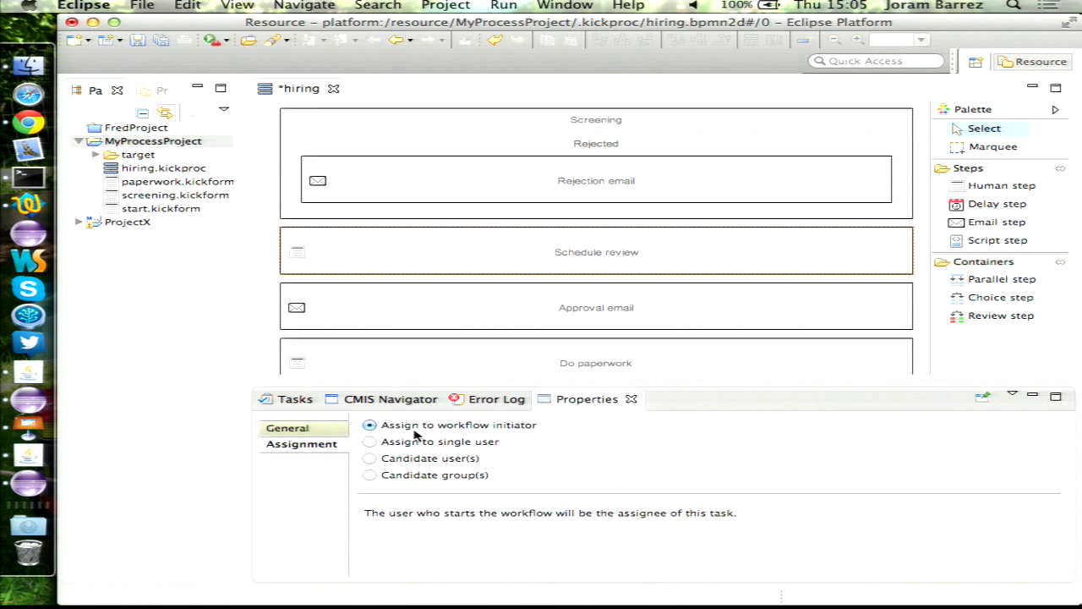
pyautogui.click(288, 428)
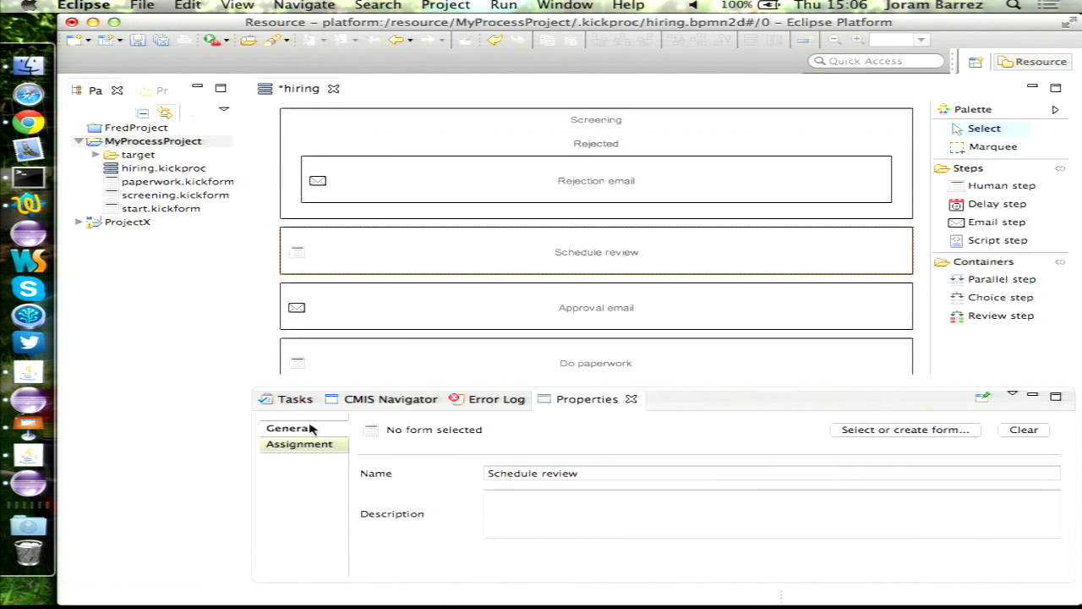
pyautogui.click(148, 196)
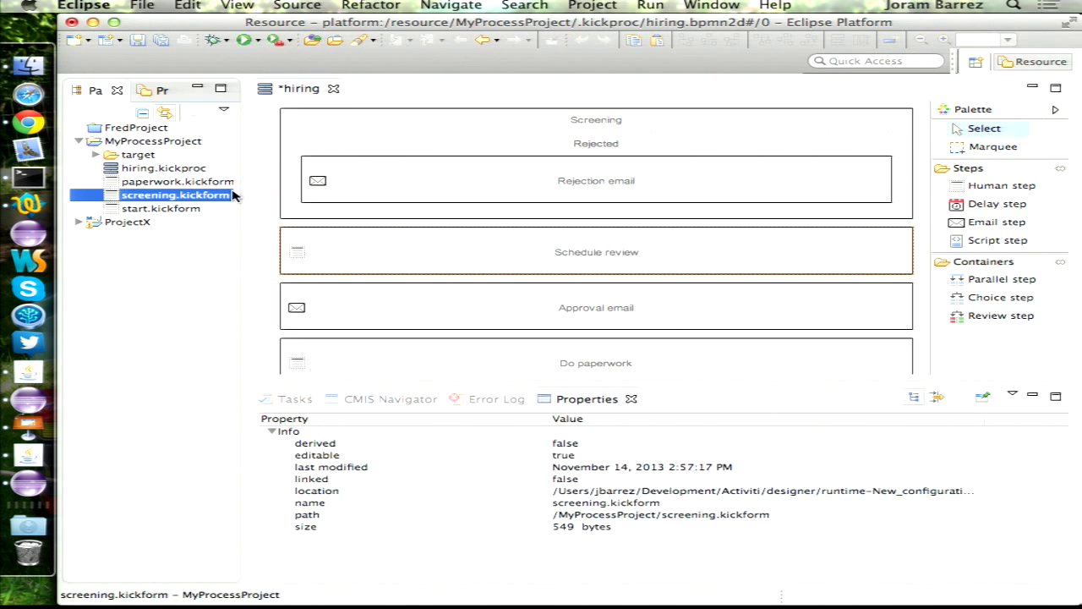
# - Duplicate screening.kickform as a new file named schedule.kickform
pyautogui.press('super+c')
pyautogui.press('super+v')
pyautogui.press('Left')
pyautogui.press('Delete')
pyautogui.press('Delete')
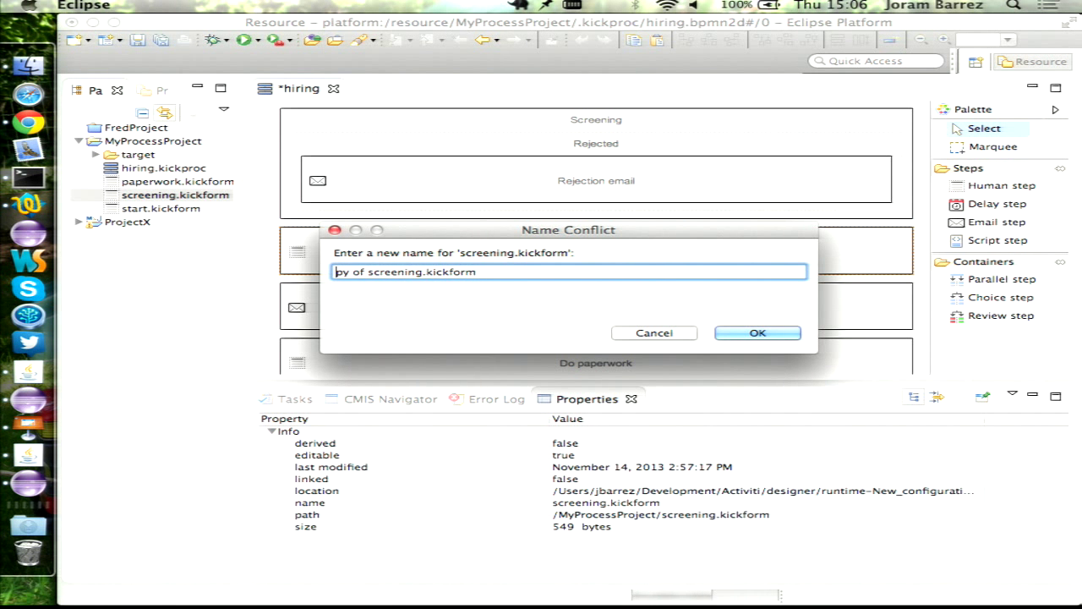
pyautogui.press('Delete')
pyautogui.press('Delete')
pyautogui.press('Delete')
pyautogui.press('Delete')
pyautogui.press('Delete')
pyautogui.press('Delete')
pyautogui.press('Delete')
pyautogui.press('Delete')
pyautogui.press('Delete')
pyautogui.press('Delete')
pyautogui.press('Delete')
pyautogui.press('Delete')
pyautogui.press('Delete')
pyautogui.press('Delete')
pyautogui.press('Delete')
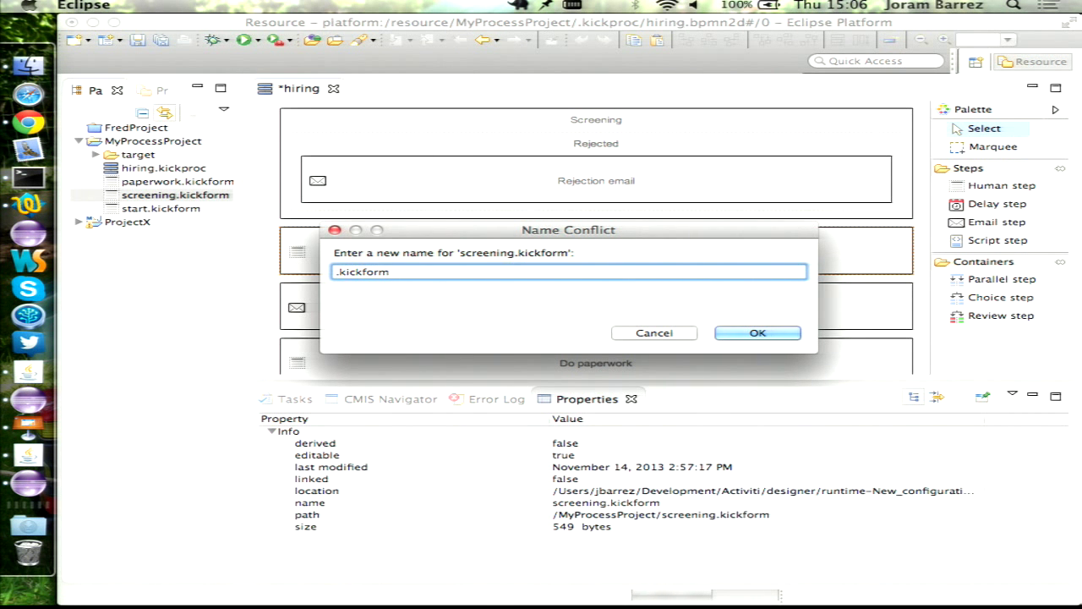
pyautogui.write('schedule')
pyautogui.press('Return')
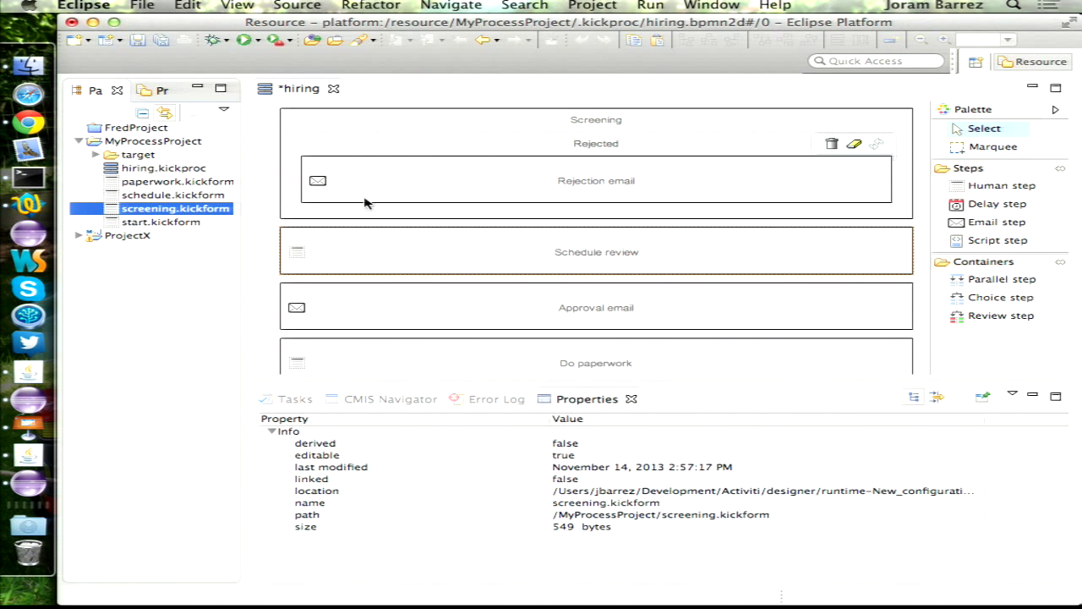
# - Open schedule.kickform and add a group titled Interview below the Items field
pyautogui.doubleClick(131, 196)
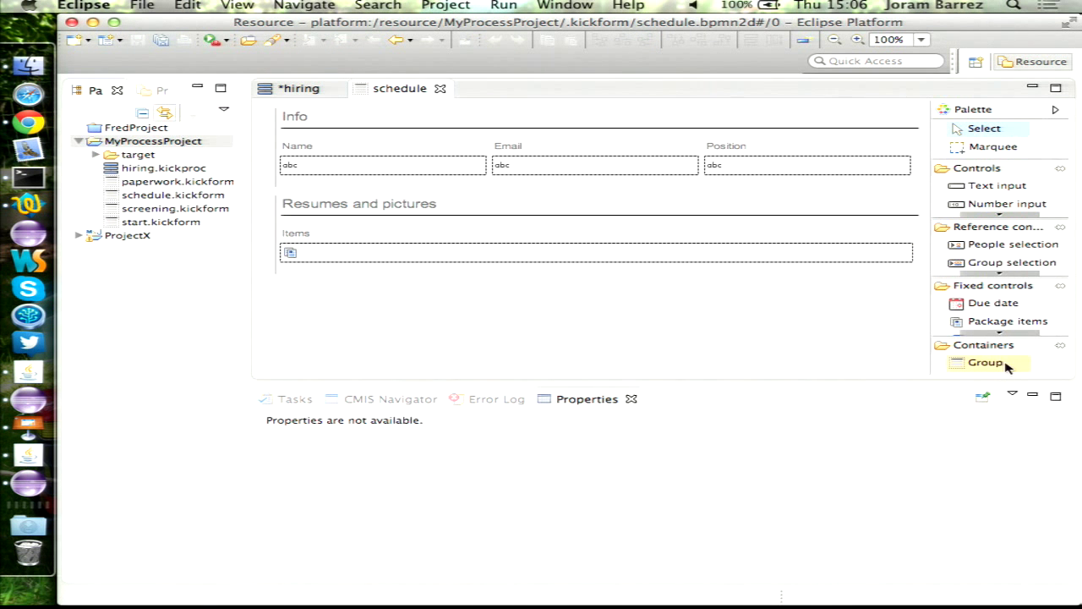
pyautogui.click(986, 362)
pyautogui.click(413, 324)
pyautogui.write('I')
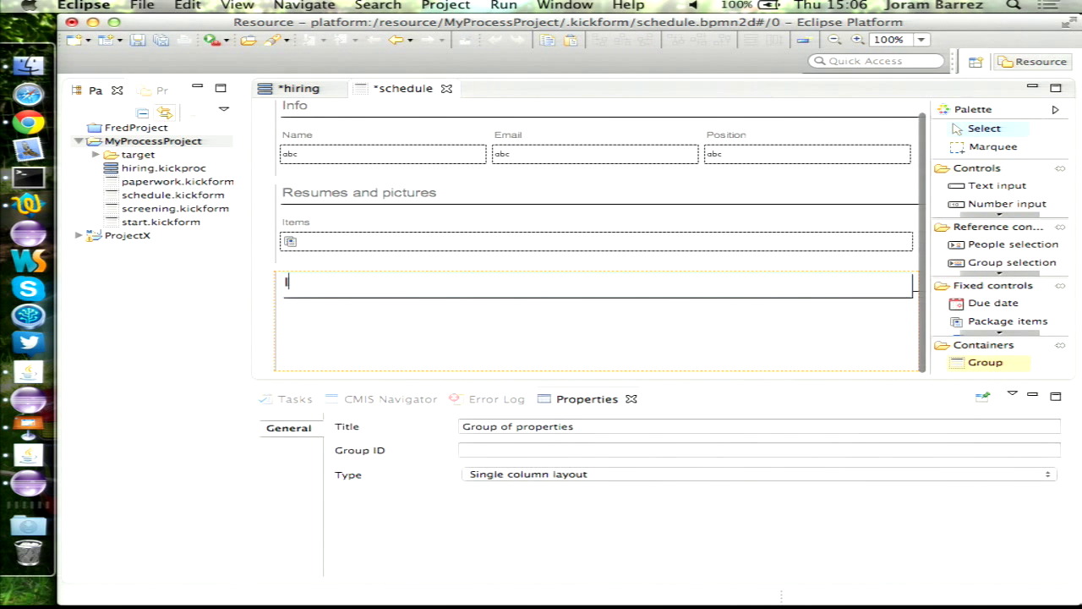
pyautogui.write('nterview')
pyautogui.press('Return')
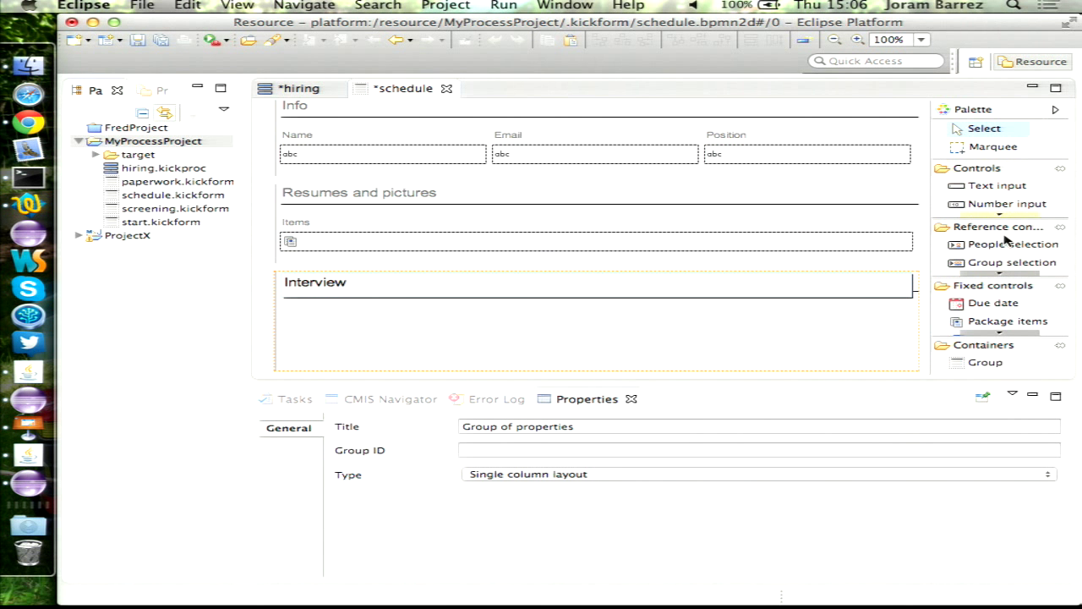
pyautogui.click(1000, 215)
# - Add a mandatory Interview date field inside the Interview group
pyautogui.click(1000, 215)
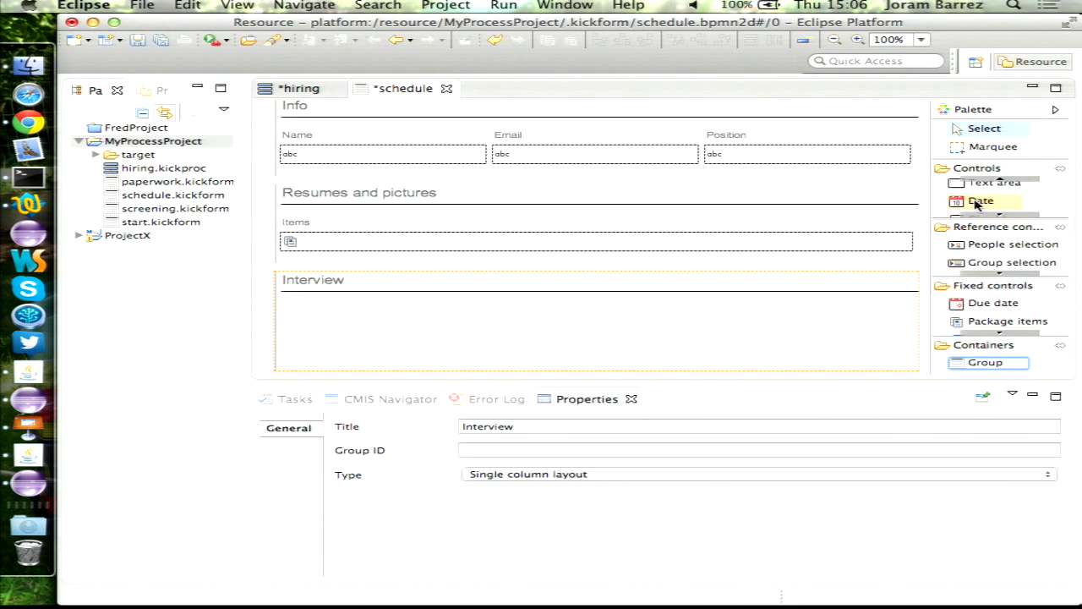
pyautogui.click(977, 206)
pyautogui.click(382, 321)
pyautogui.write('Interview date')
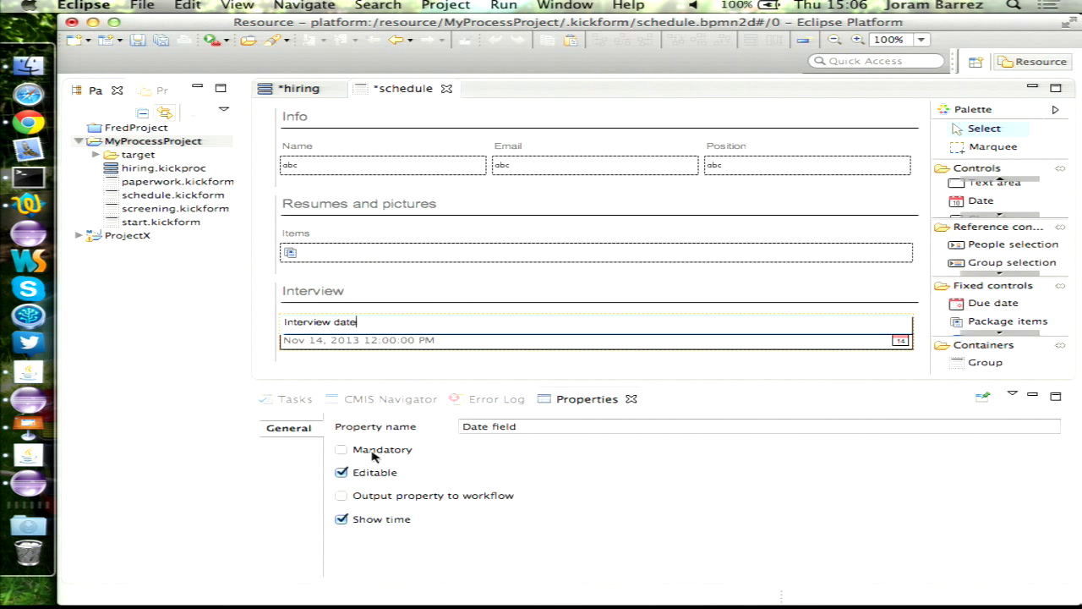
pyautogui.click(372, 452)
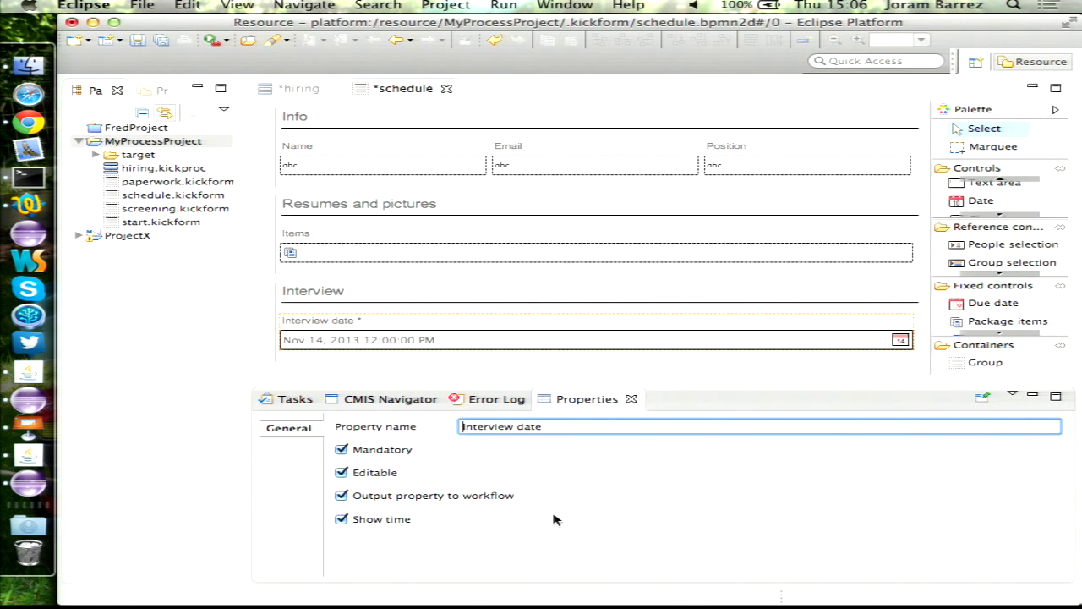
# - Link schedule.kickform as the form for the hiring process's Schedule review step
pyautogui.click(292, 88)
pyautogui.click(903, 431)
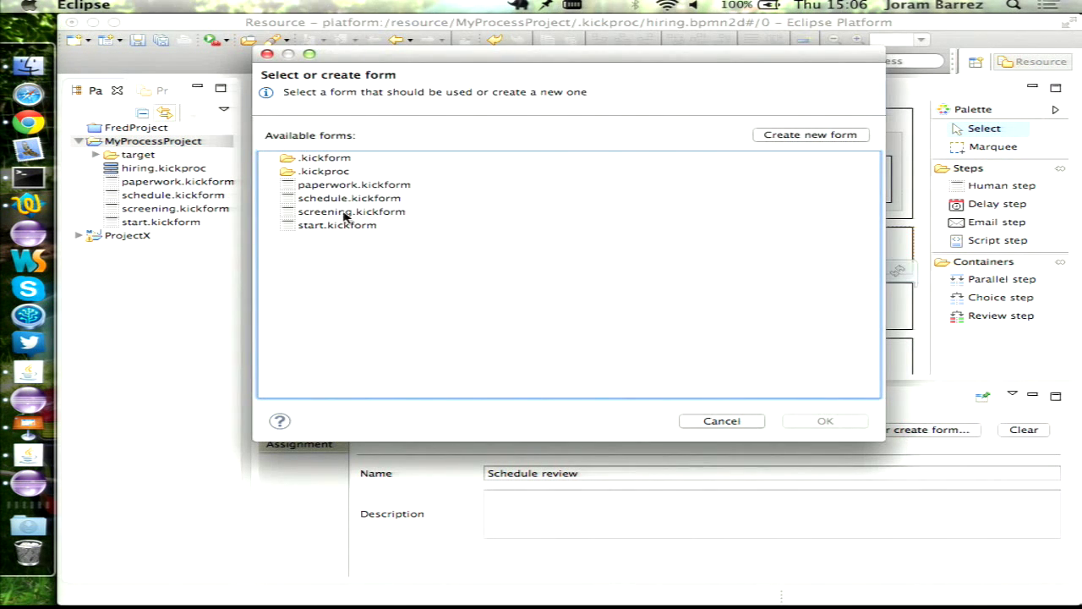
pyautogui.doubleClick(348, 200)
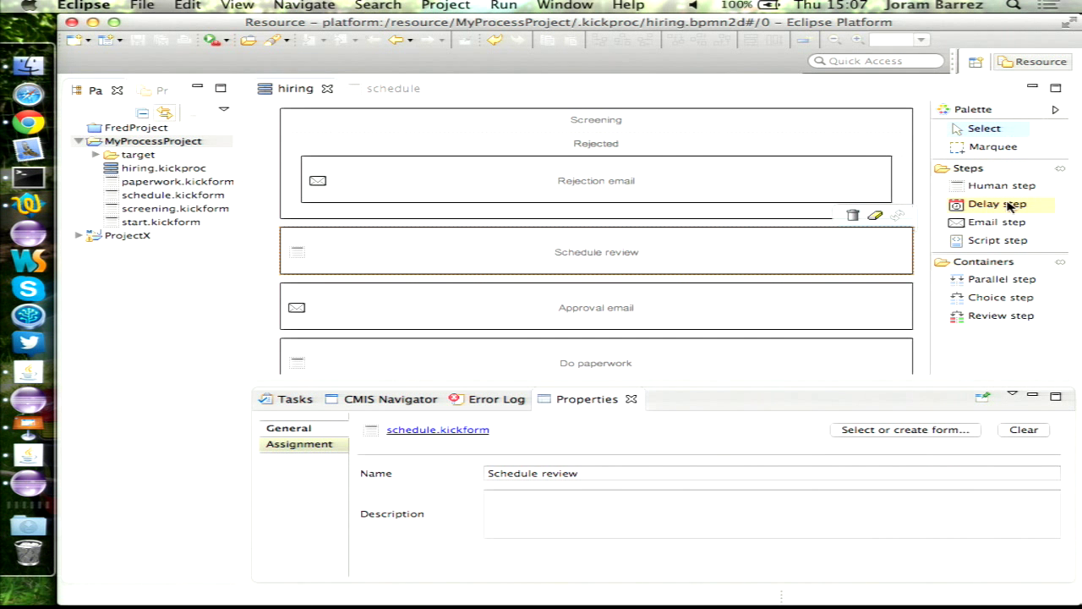
# - Add a delay step named 'Wait until interview date' below Schedule review, waiting until an end date
pyautogui.moveTo(1012, 207); pyautogui.dragTo(559, 280)
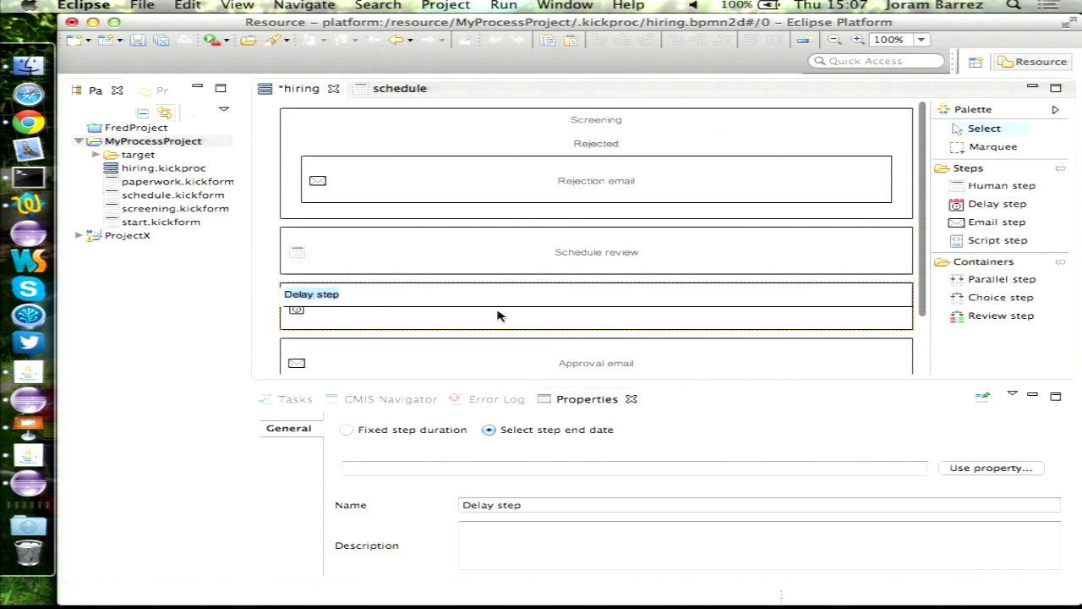
pyautogui.write('Wait until interview date')
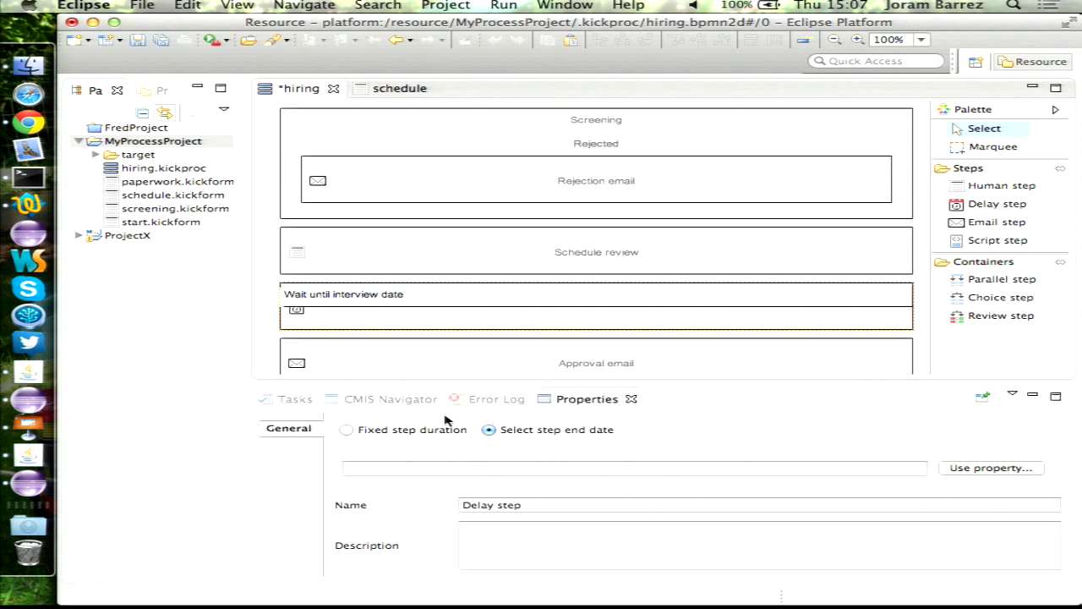
pyautogui.click(378, 431)
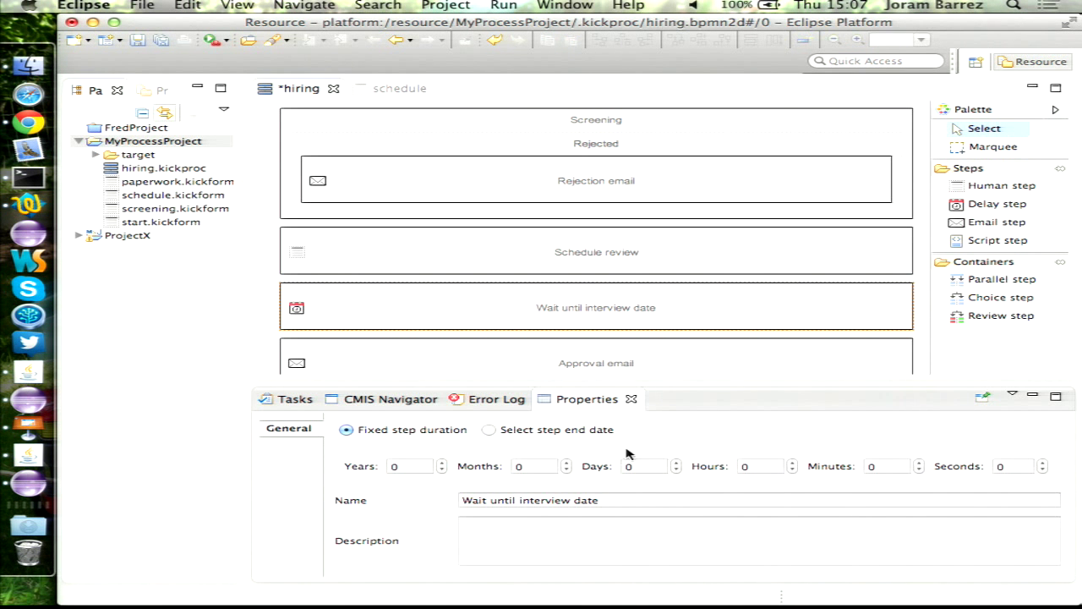
pyautogui.click(538, 433)
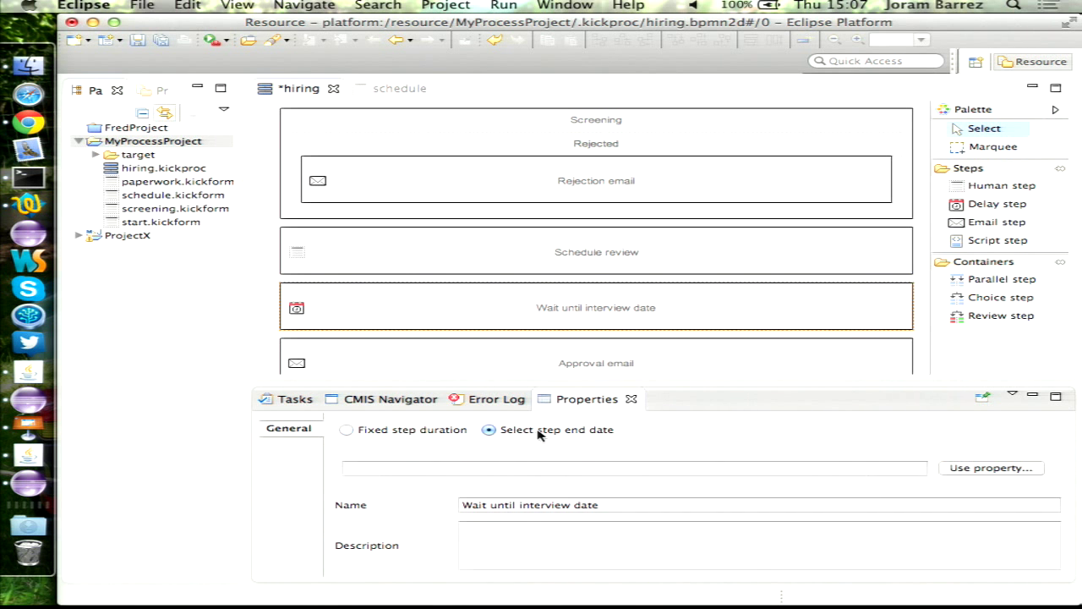
# - Re-link schedule.kickform to Schedule review so its properties become available
pyautogui.click(1005, 471)
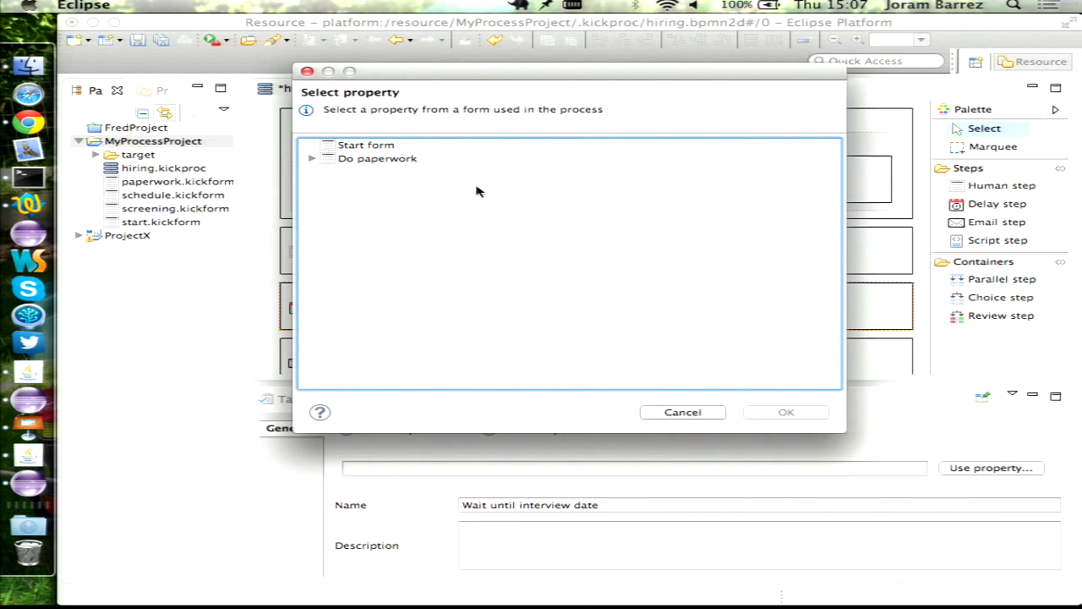
pyautogui.press('Escape')
pyautogui.click(571, 254)
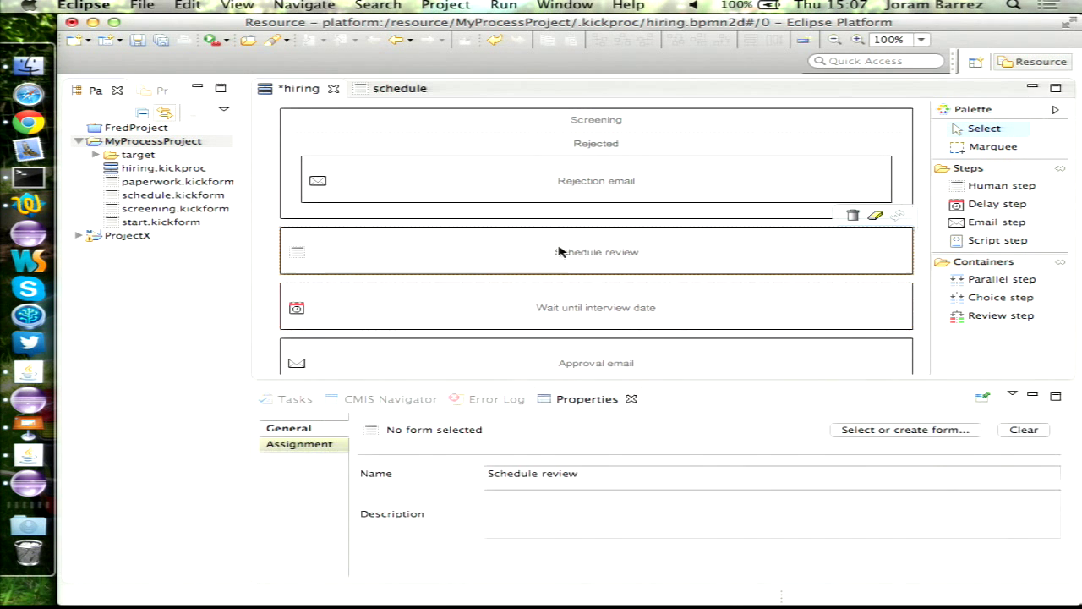
pyautogui.click(882, 432)
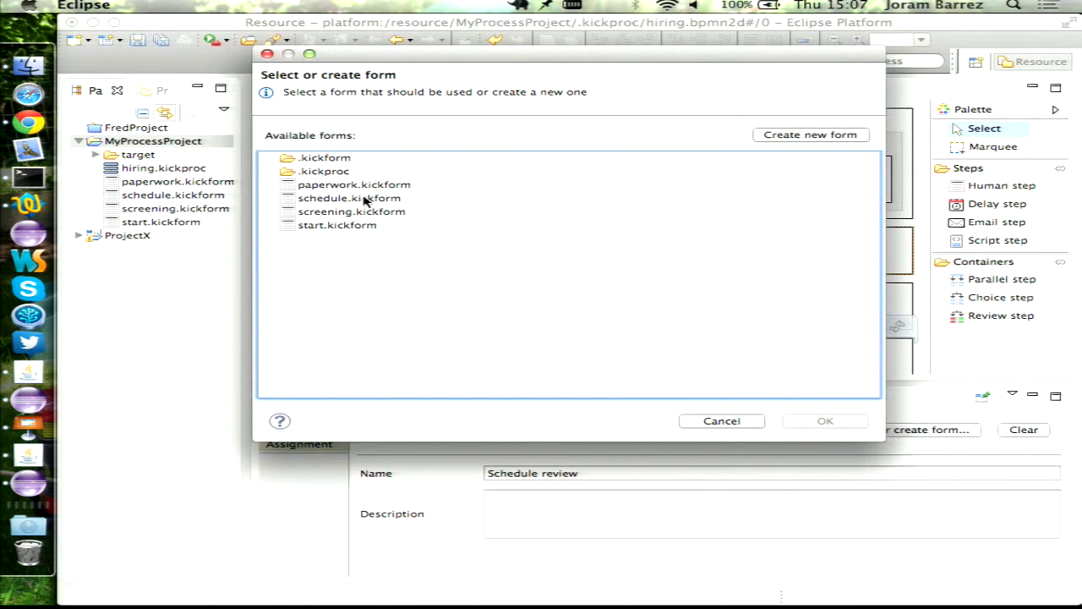
pyautogui.doubleClick(364, 201)
# - Set the wait step's end date to the Schedule review form's Interview date and save
pyautogui.click(561, 311)
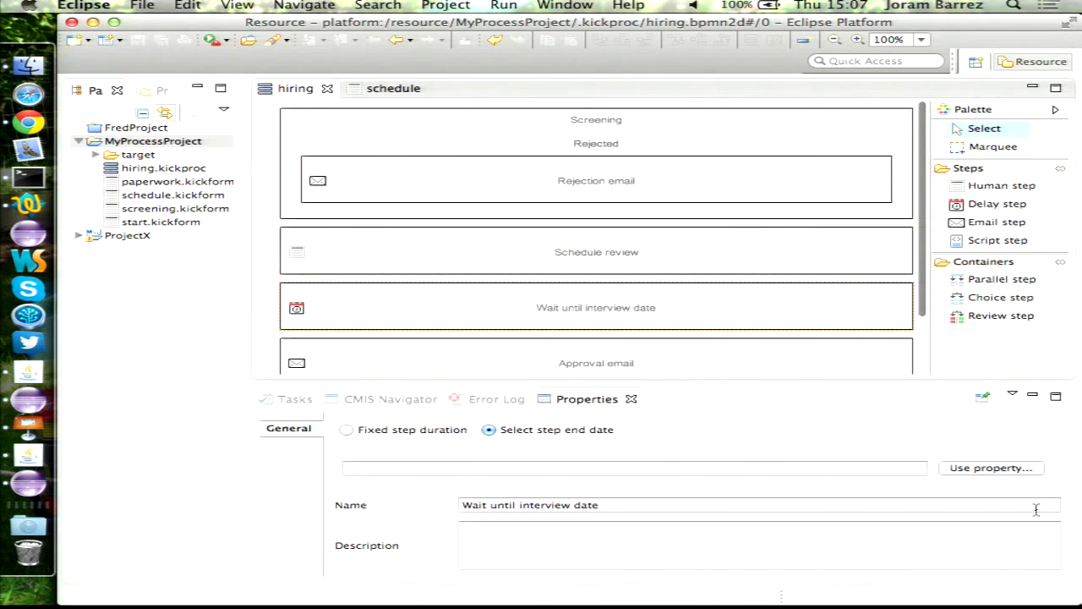
pyautogui.click(974, 471)
pyautogui.click(382, 161)
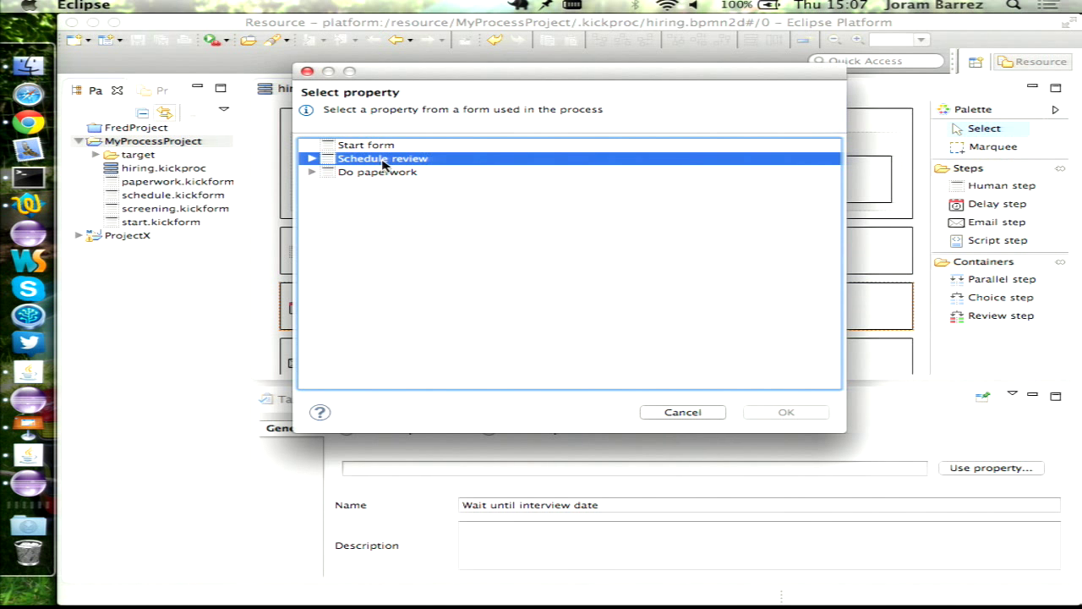
pyautogui.press('Right')
pyautogui.press('Down')
pyautogui.press('Return')
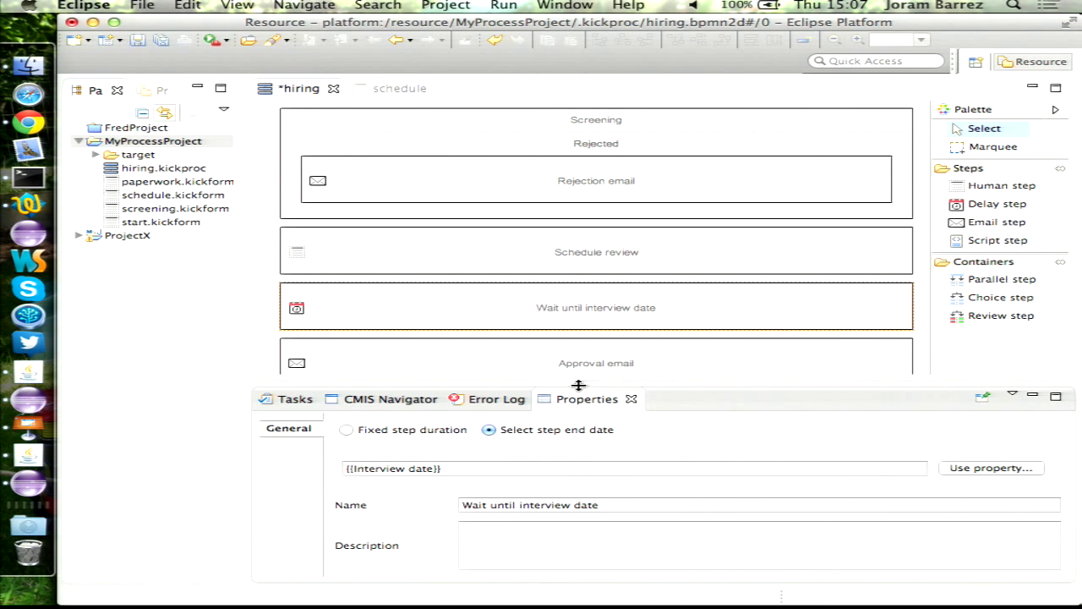
pyautogui.press('super+s')
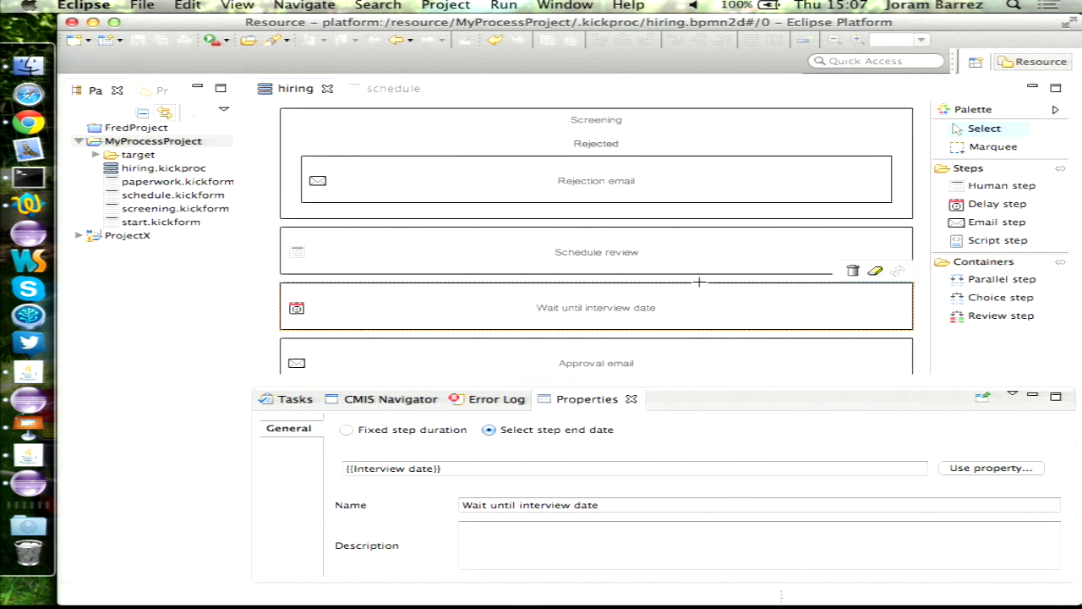
pyautogui.scroll(-3, 698, 283)
# - Add a human step named 'Interview' below the wait step and save the process
pyautogui.moveTo(1007, 186); pyautogui.dragTo(560, 282)
pyautogui.write('Interview')
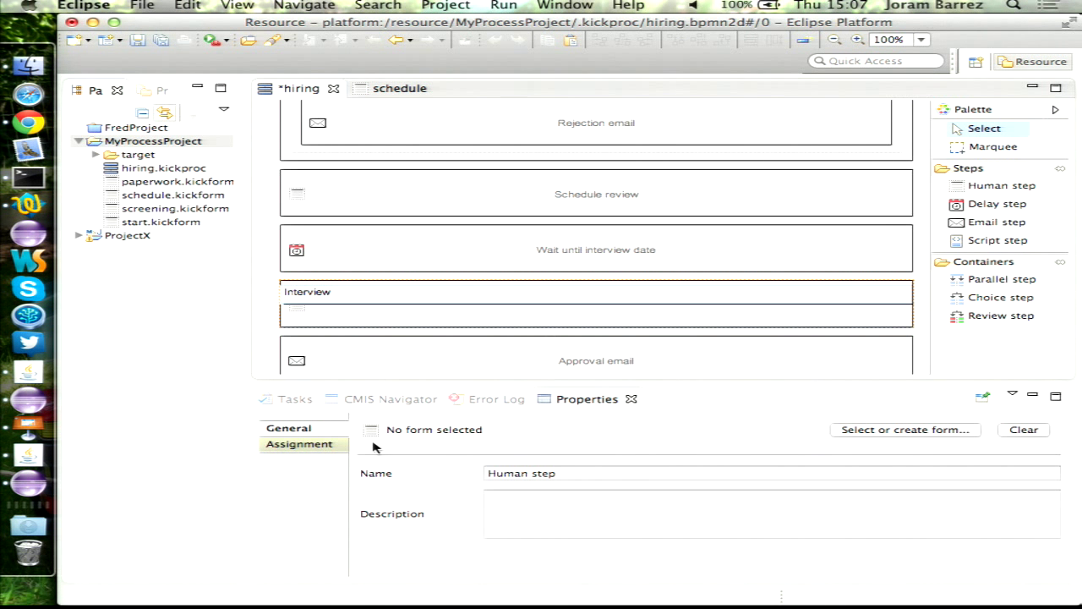
pyautogui.click(261, 330)
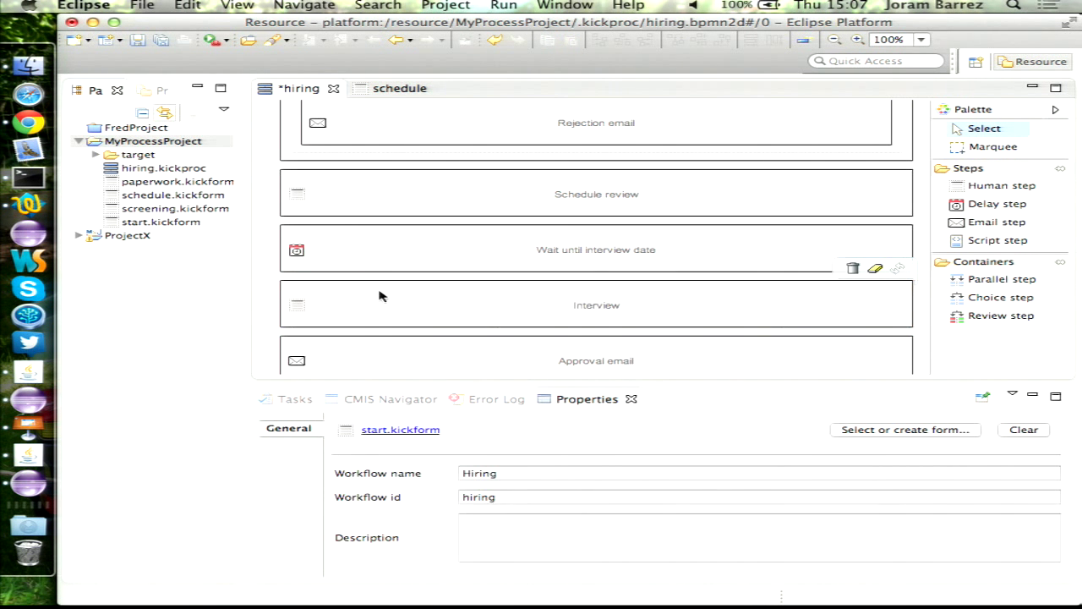
pyautogui.click(380, 296)
pyautogui.hotkey('ctrl', 's')
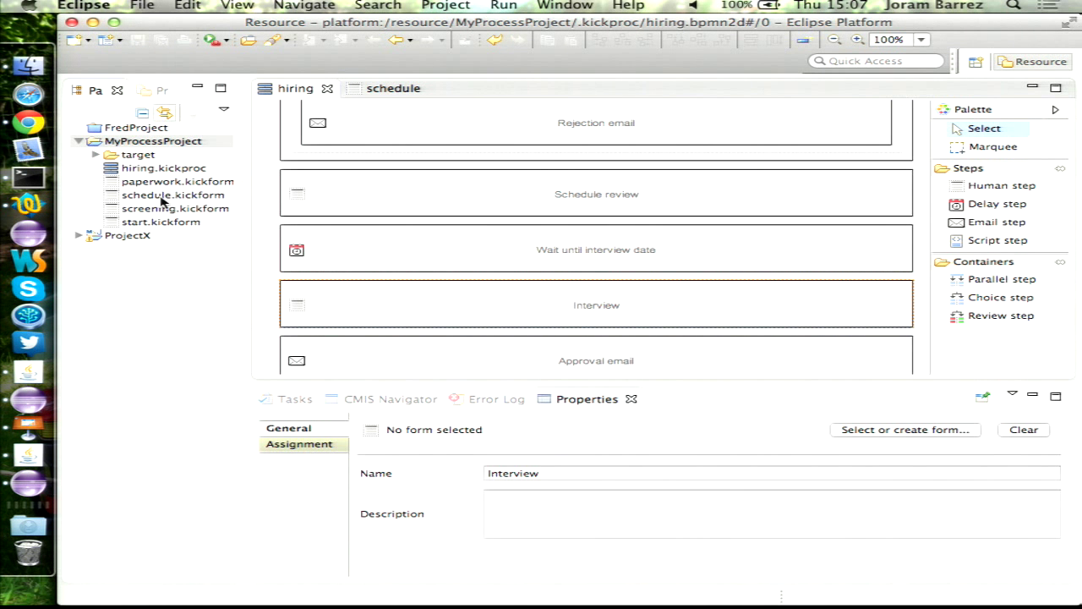
# - Duplicate screening.kickform in the Package Explorer as interview.kickform
pyautogui.click(174, 208)
pyautogui.press('super+c')
pyautogui.press('super+v')
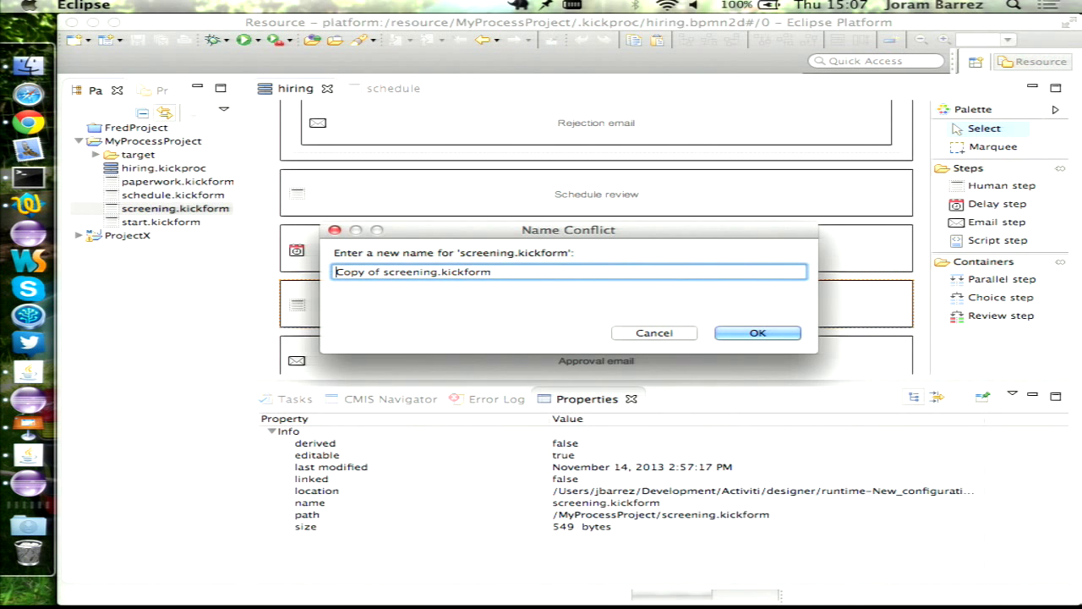
pyautogui.press('Delete')
pyautogui.press('Delete')
pyautogui.press('Delete')
pyautogui.press('Delete')
pyautogui.press('Delete')
pyautogui.press('Delete')
pyautogui.press('Delete')
pyautogui.press('Delete')
pyautogui.press('Delete')
pyautogui.press('Delete')
pyautogui.press('Delete')
pyautogui.press('Delete')
pyautogui.press('Delete')
pyautogui.press('Delete')
pyautogui.press('Delete')
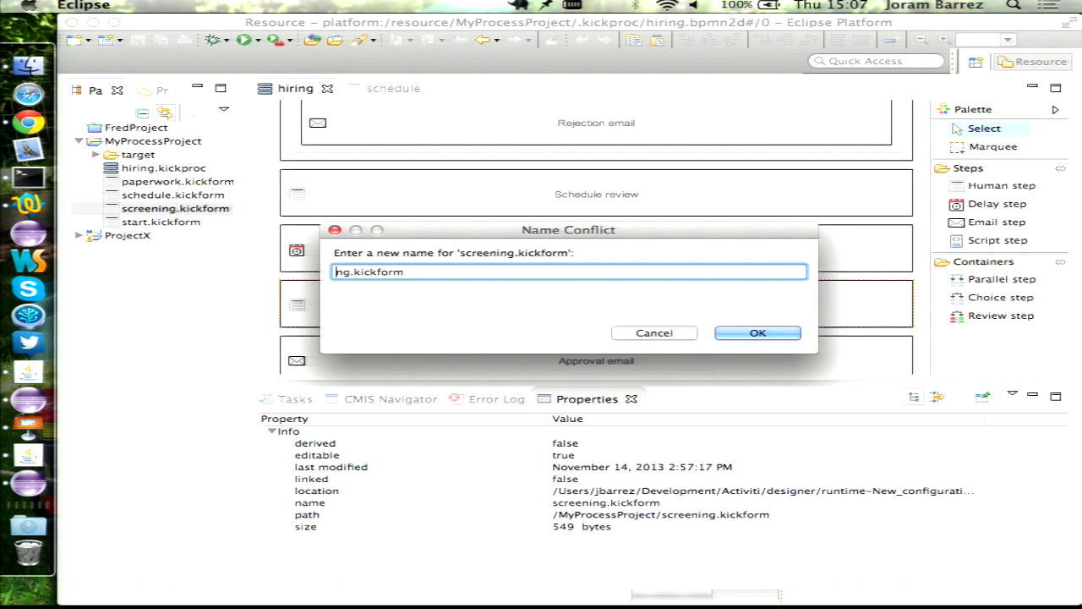
pyautogui.press('Delete')
pyautogui.press('Delete')
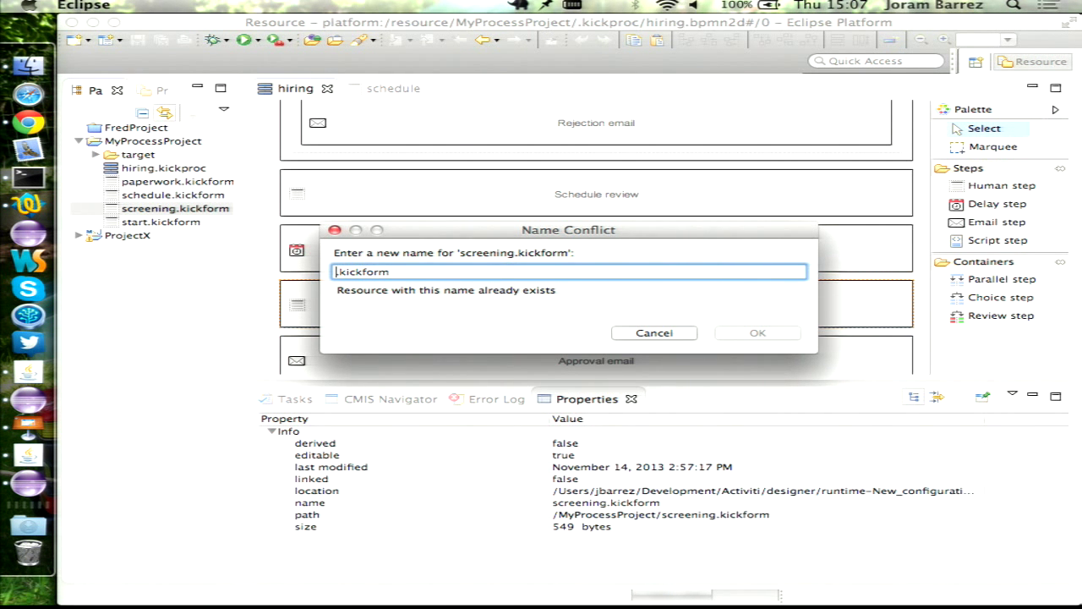
pyautogui.write('interview')
pyautogui.press('Return')
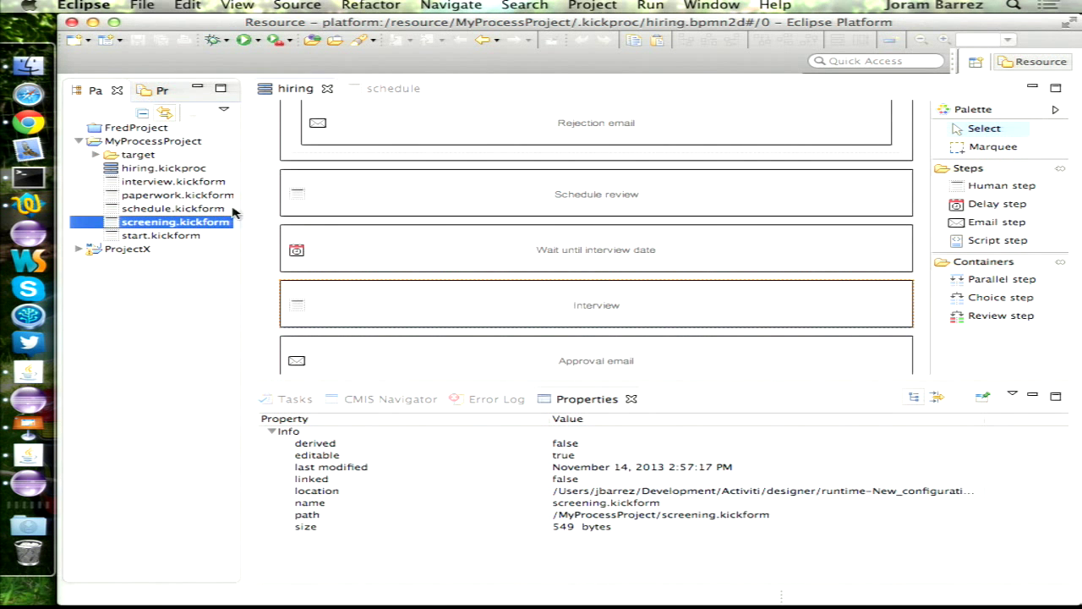
# - Open interview.kickform and add a group section titled 'Interview'
pyautogui.doubleClick(182, 181)
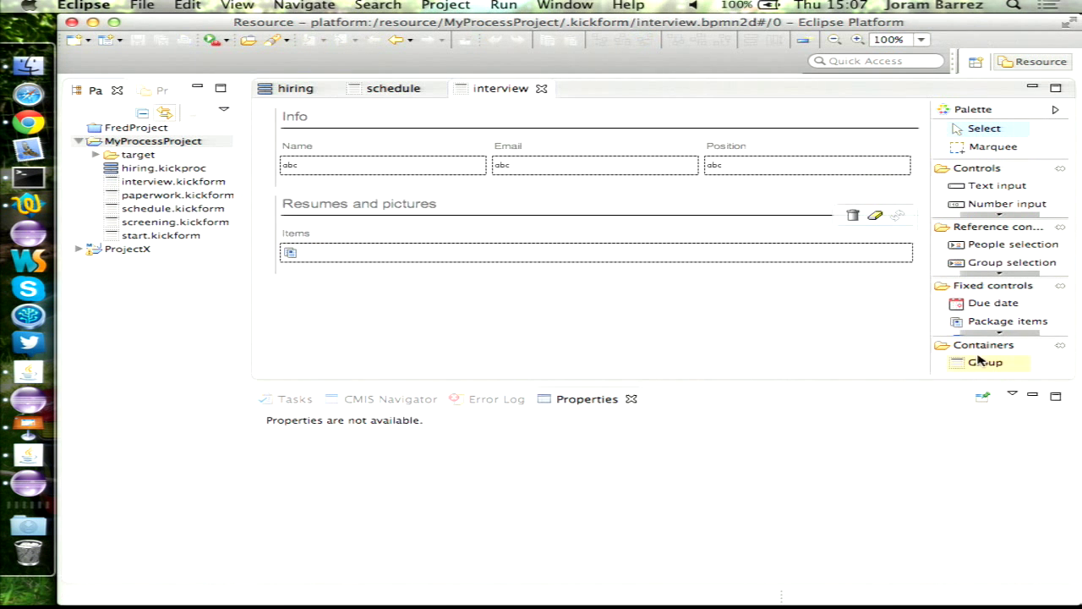
pyautogui.moveTo(979, 361); pyautogui.dragTo(490, 356)
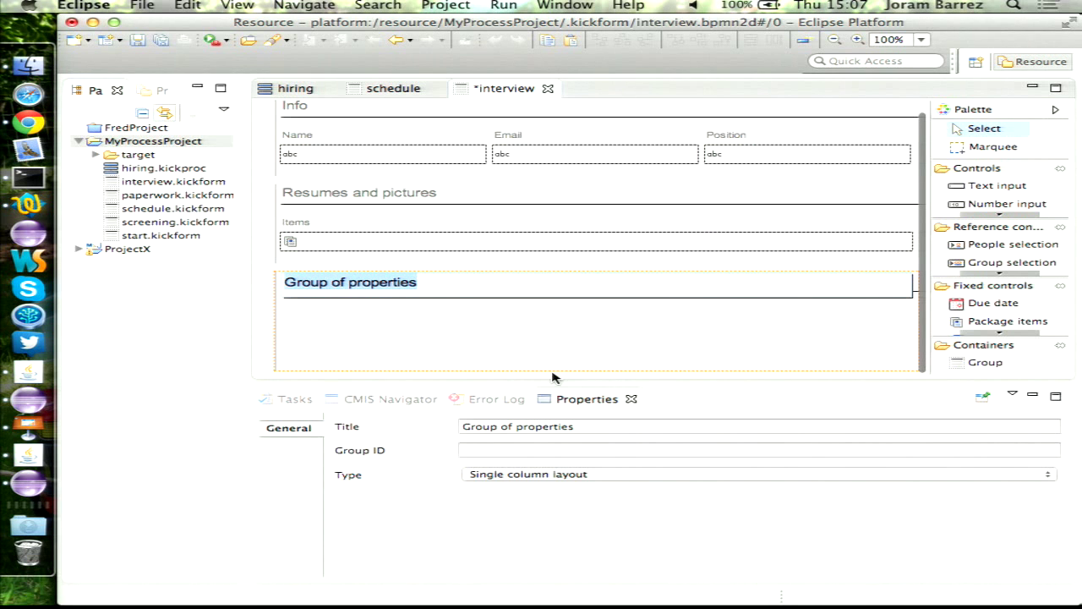
pyautogui.write('Interview')
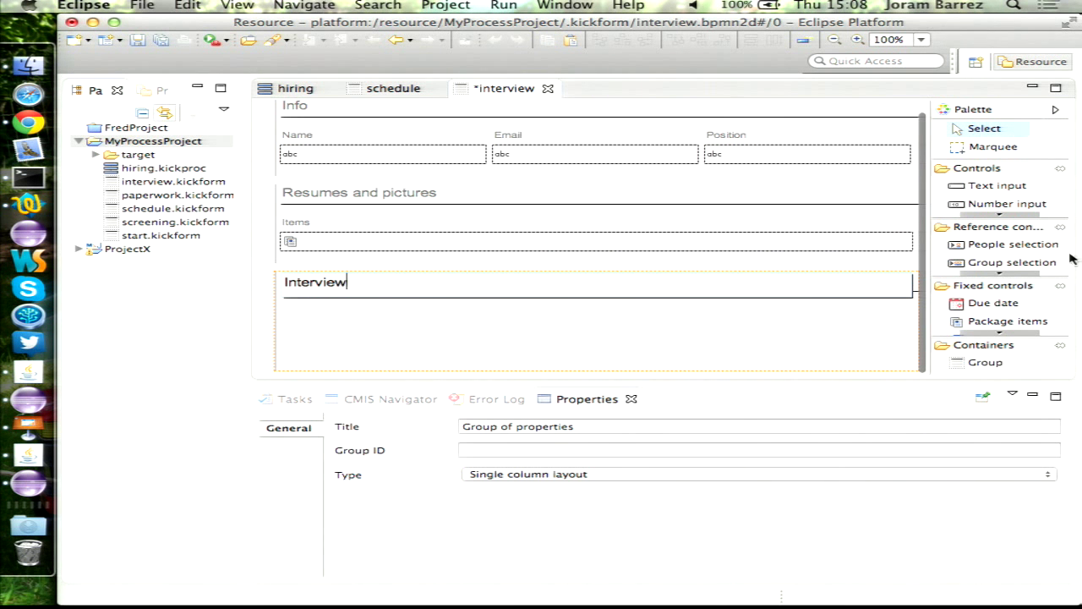
pyautogui.click(1002, 215)
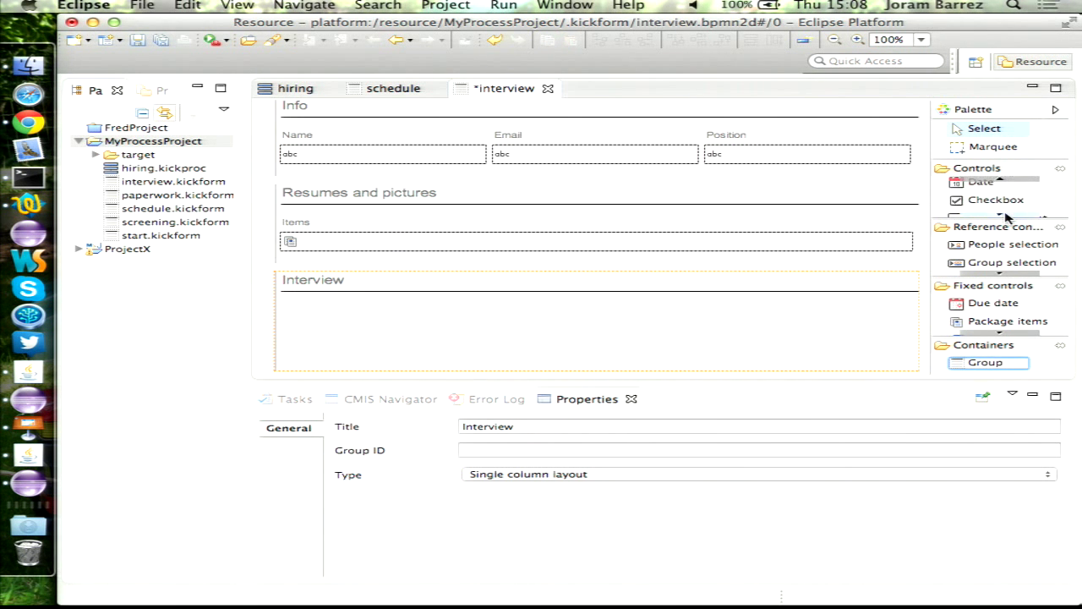
# - Add a 'General impression' dropdown with poor, average, good, good enough for engineering, and save
pyautogui.moveTo(979, 208); pyautogui.dragTo(489, 320)
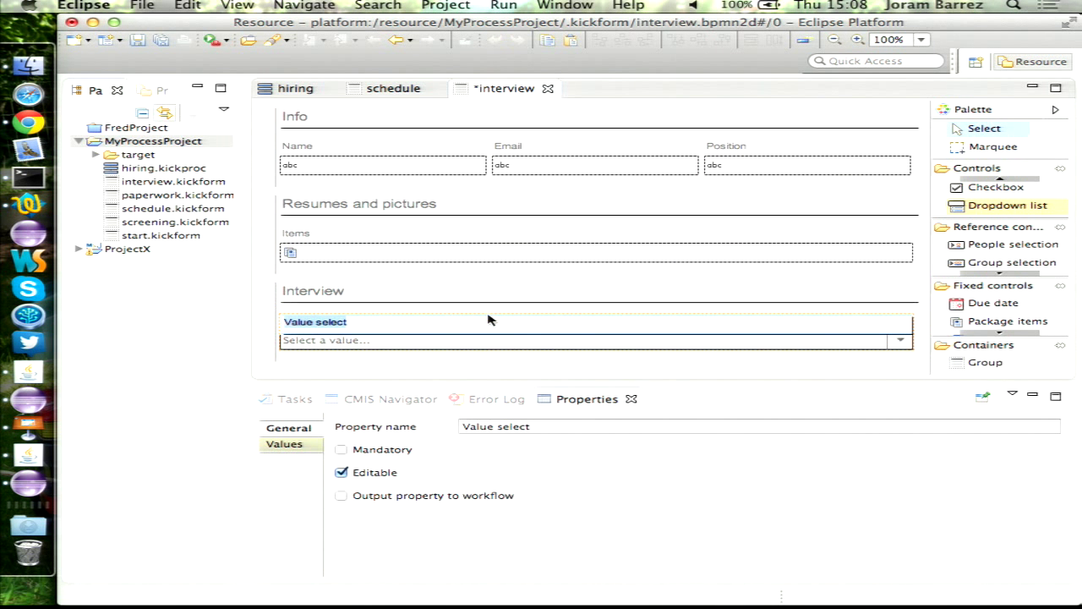
pyautogui.write('General impressio')
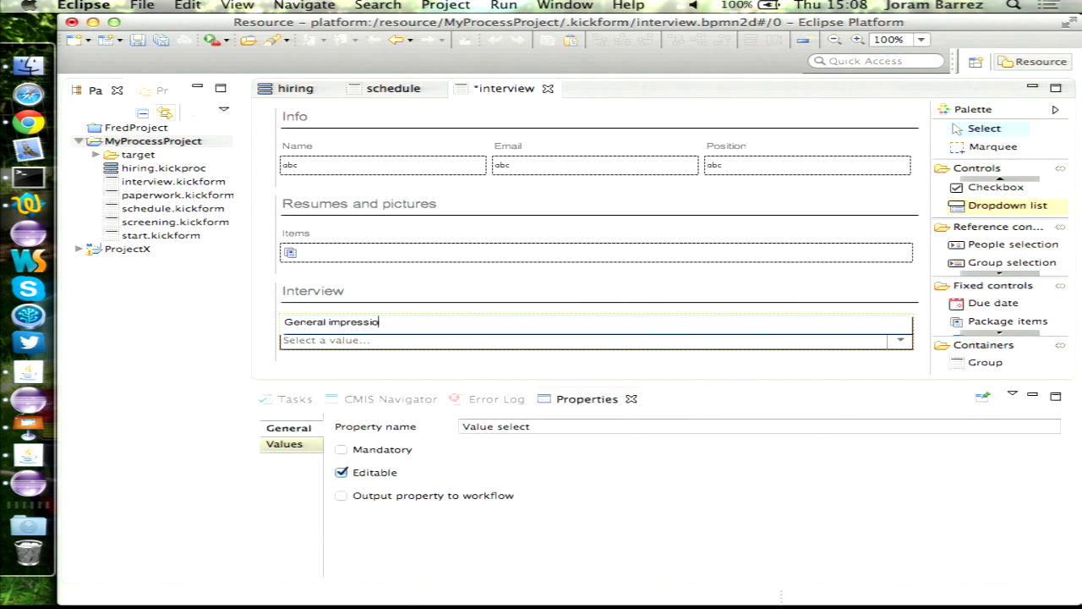
pyautogui.write('n')
pyautogui.click(294, 446)
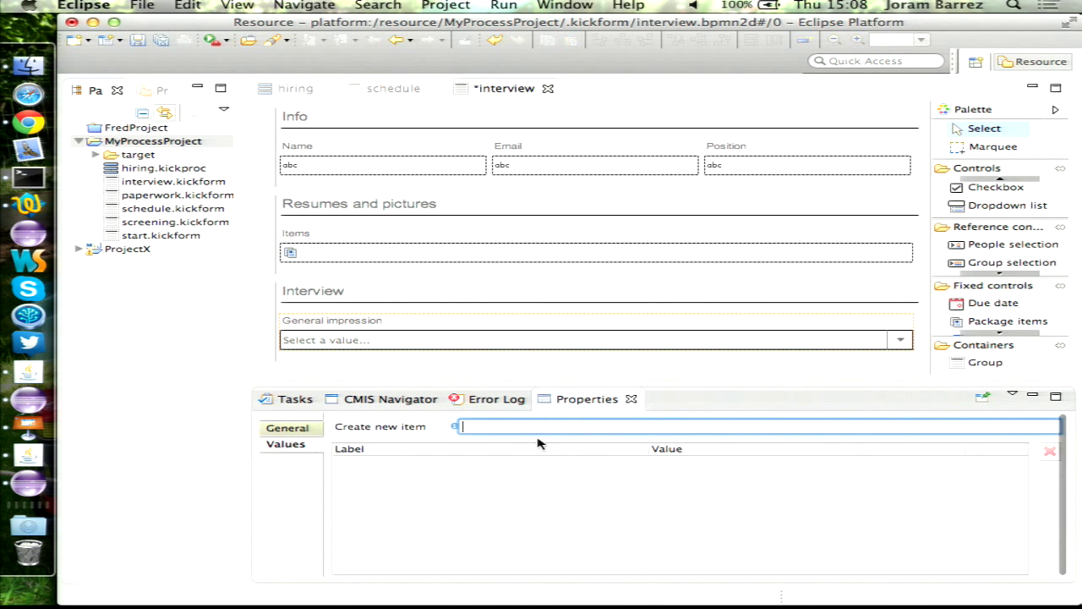
pyautogui.write('poor')
pyautogui.press('Return')
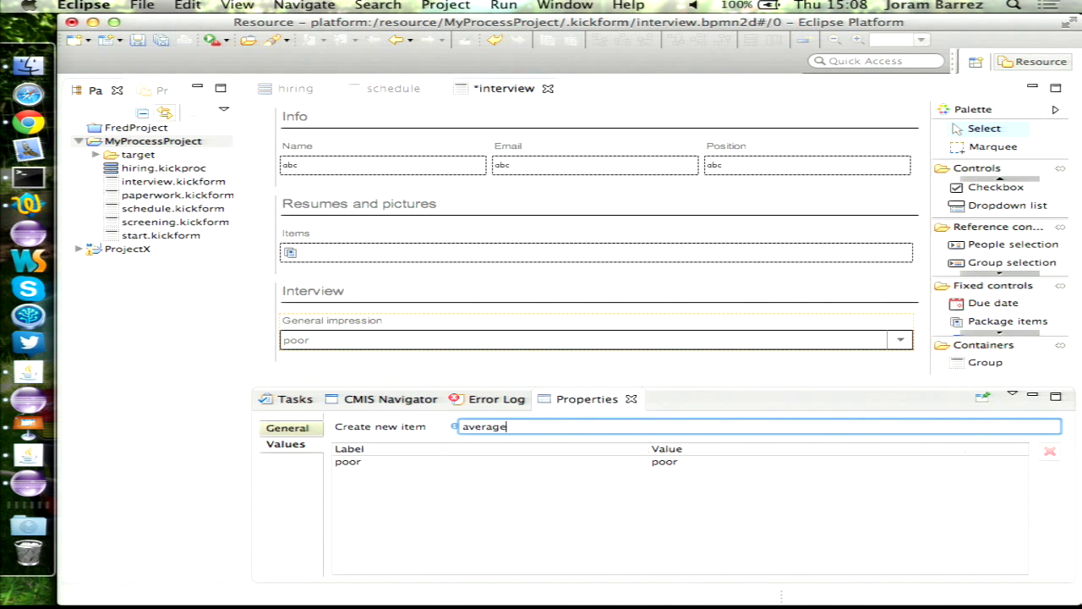
pyautogui.press('Return')
pyautogui.write('good')
pyautogui.press('Return')
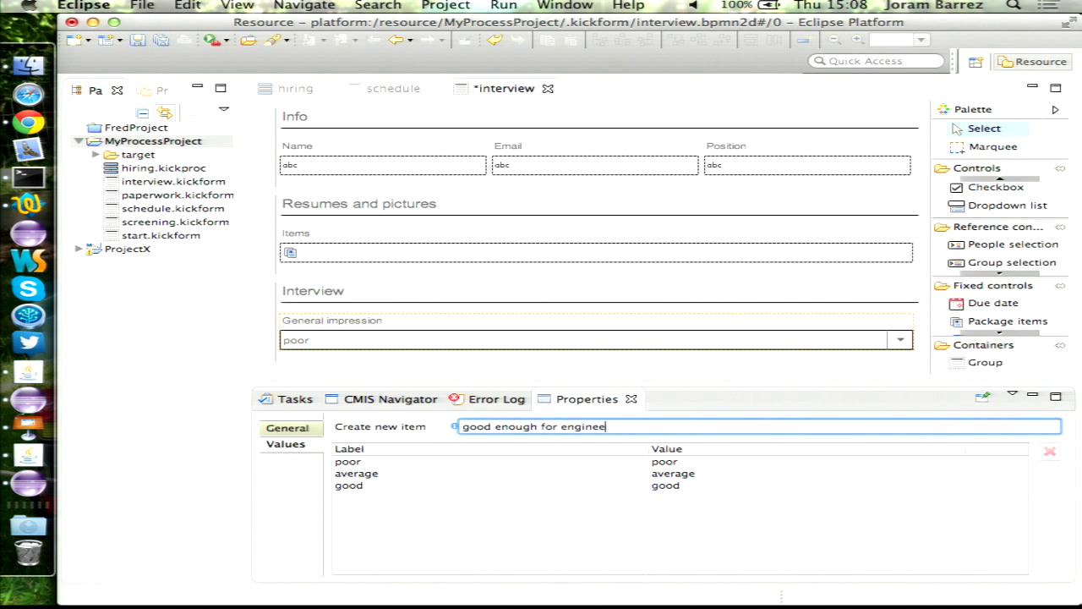
pyautogui.write('good enough for engineering')
pyautogui.press('Return')
pyautogui.click(351, 373)
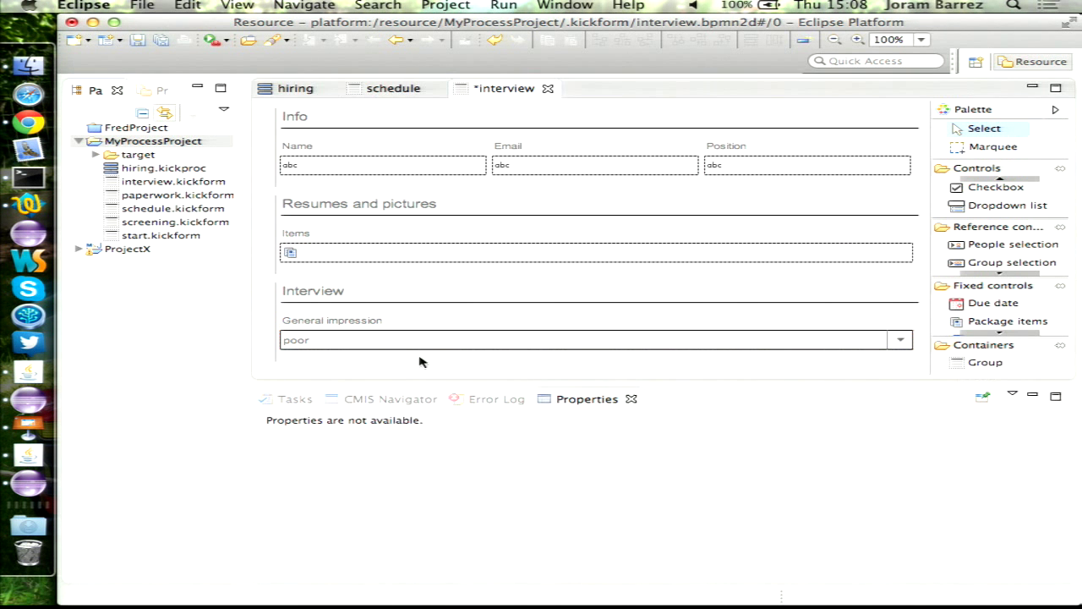
pyautogui.hotkey('ctrl', 's')
# - Add a mandatory 'Decision' dropdown below General impression with the value hire, and save
pyautogui.moveTo(998, 205); pyautogui.dragTo(322, 356)
pyautogui.write('Dec')
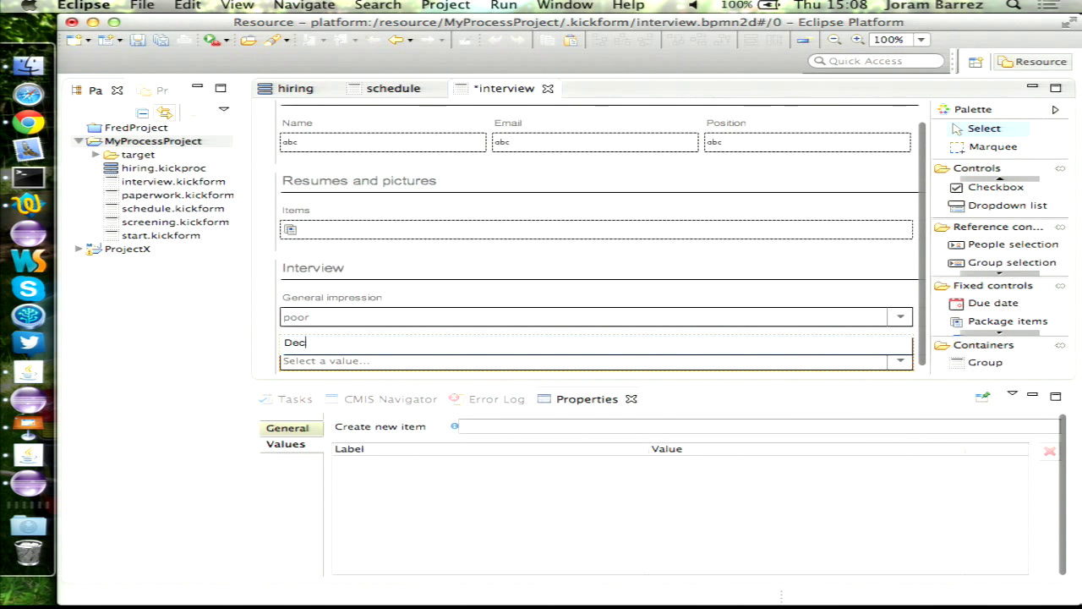
pyautogui.write('ision')
pyautogui.click(287, 428)
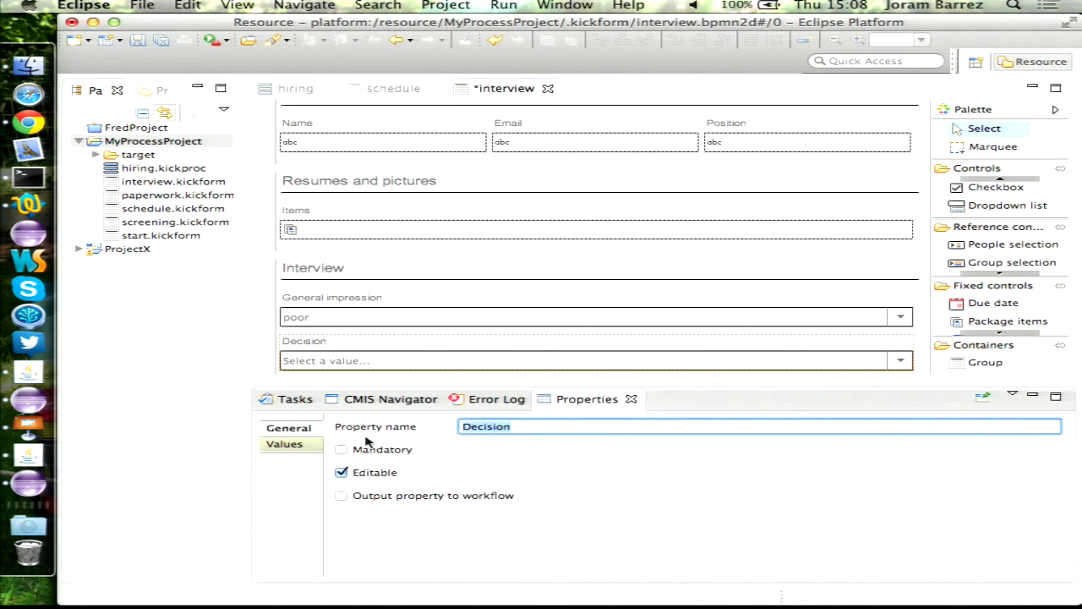
pyautogui.click(398, 452)
pyautogui.click(288, 446)
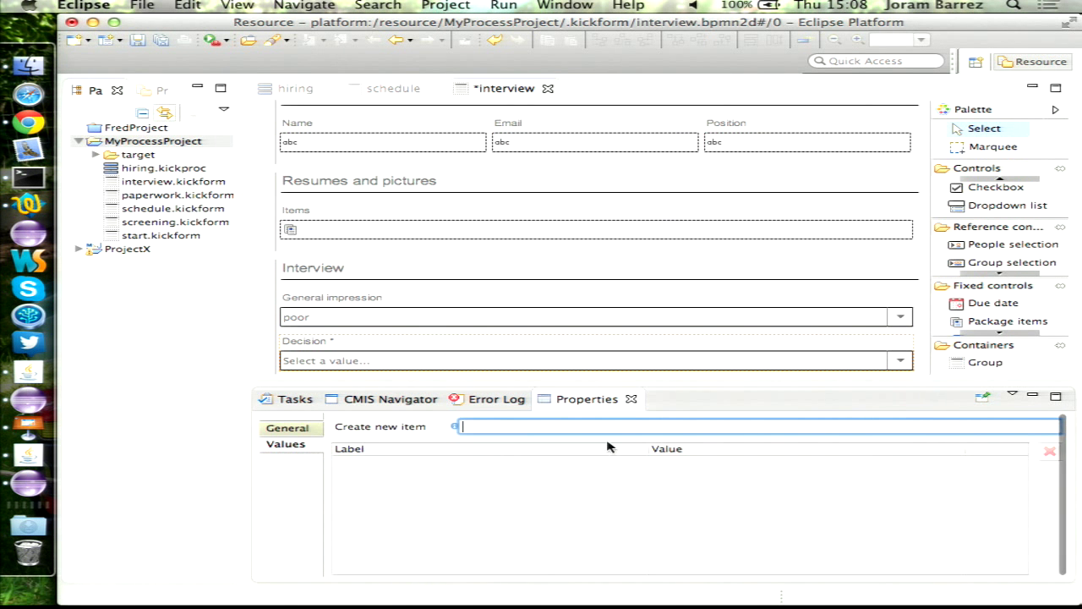
pyautogui.write('hir')
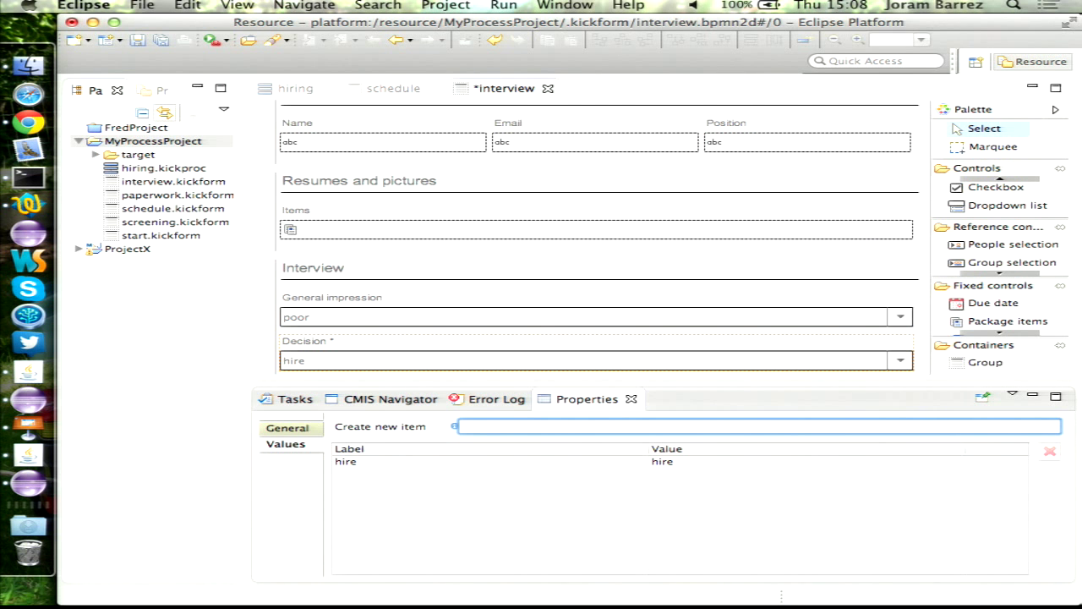
pyautogui.press('Return')
pyautogui.press('super+s')
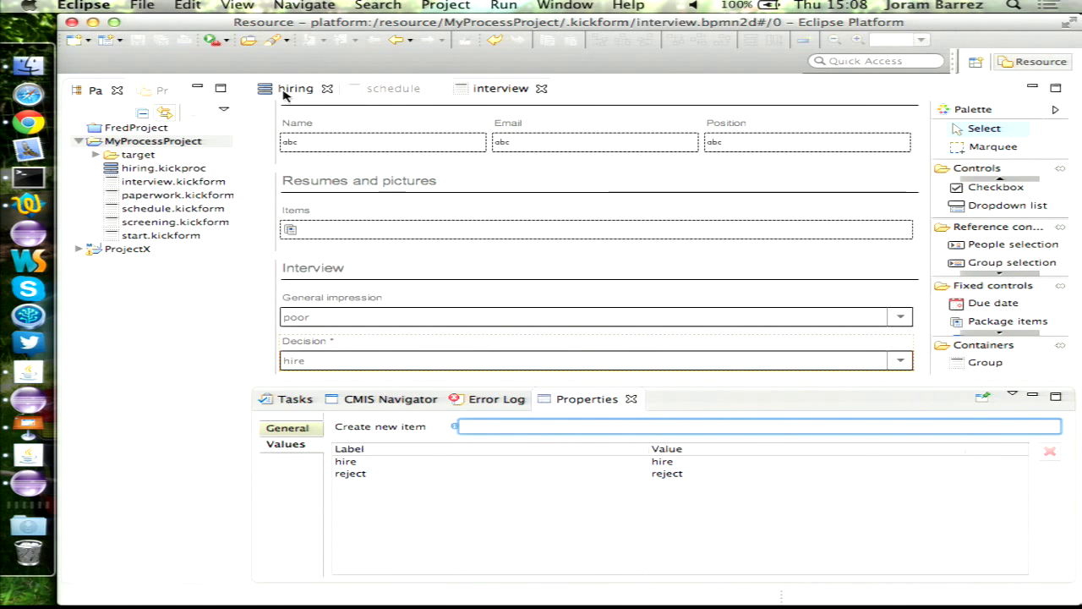
pyautogui.click(288, 90)
# - Add a choice step after Interview containing Approval email above Do paperwork
pyautogui.scroll(-2, 791, 283)
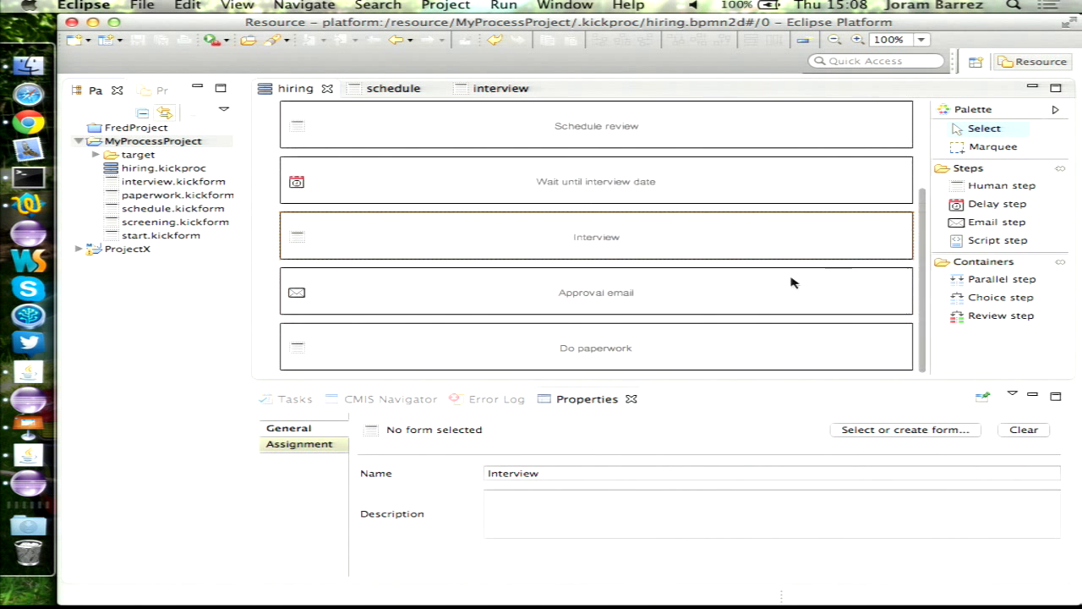
pyautogui.moveTo(1000, 297); pyautogui.dragTo(570, 266)
pyautogui.scroll(-2, 699, 299)
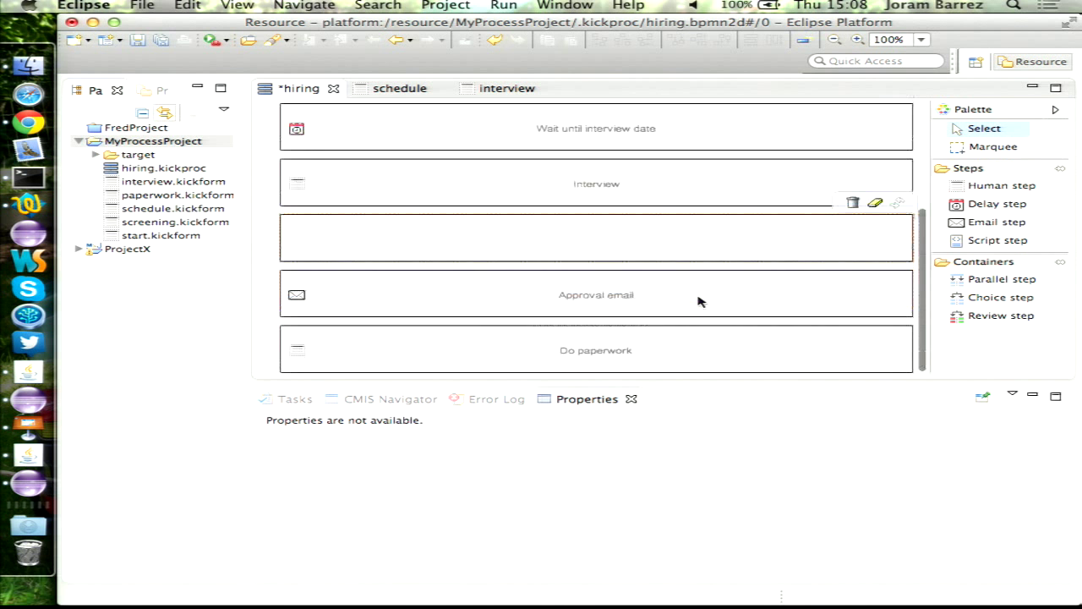
pyautogui.moveTo(579, 341); pyautogui.dragTo(537, 245)
pyautogui.click(580, 348)
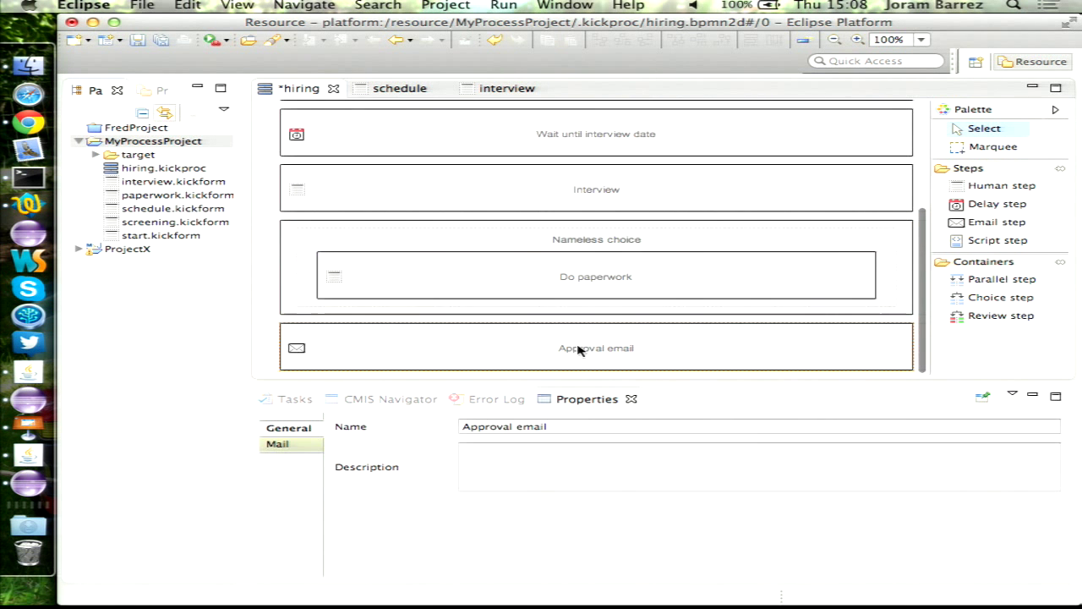
pyautogui.moveTo(579, 348); pyautogui.dragTo(575, 285)
# - Name the choice branch 'happy path'
pyautogui.click(580, 251)
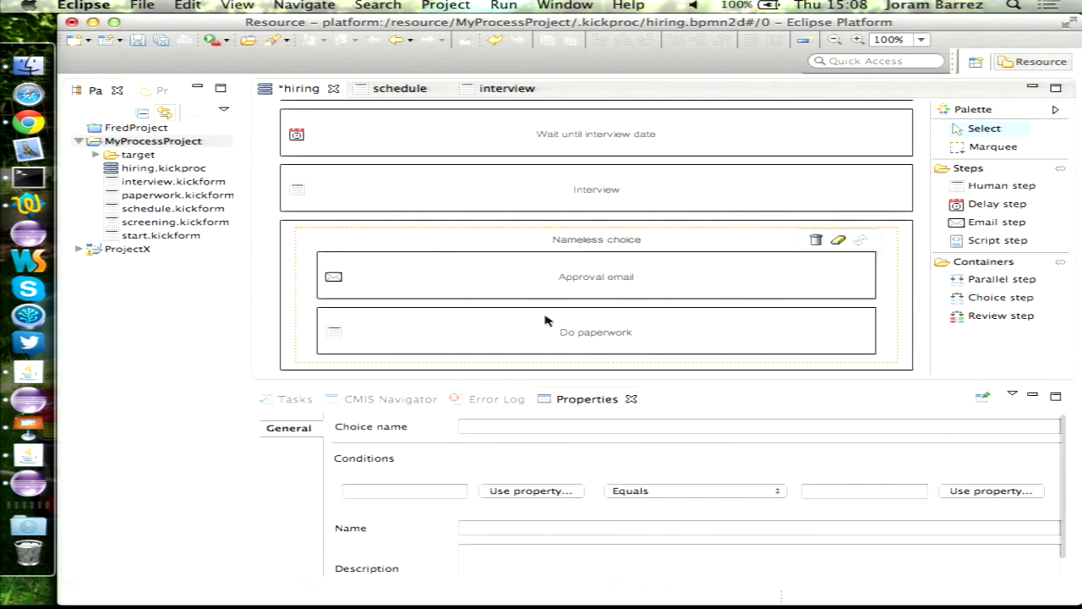
pyautogui.click(503, 426)
pyautogui.write('happy pat')
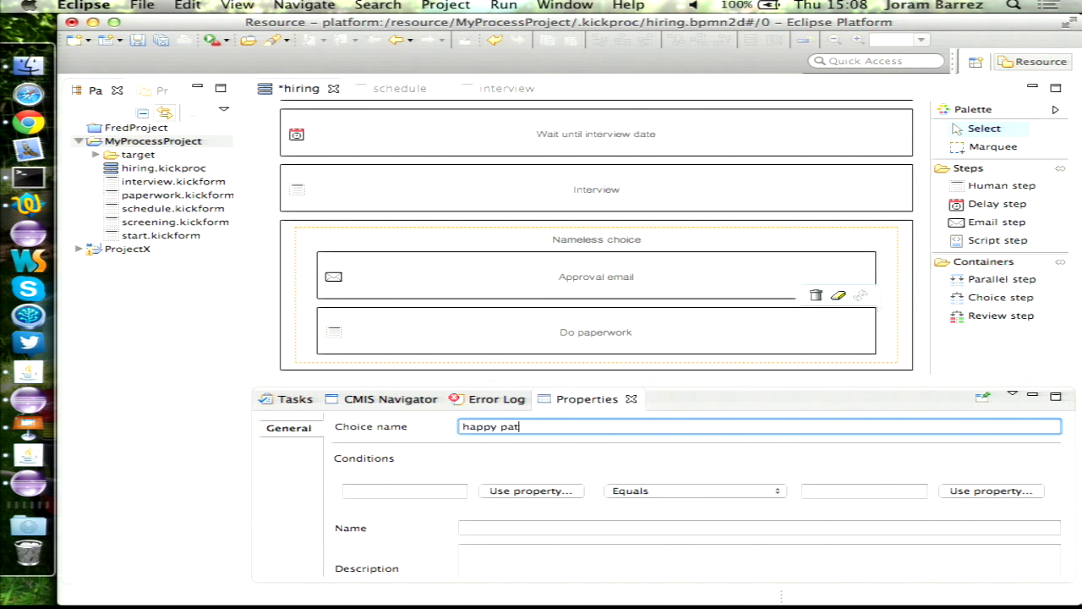
pyautogui.write('h')
pyautogui.click(415, 494)
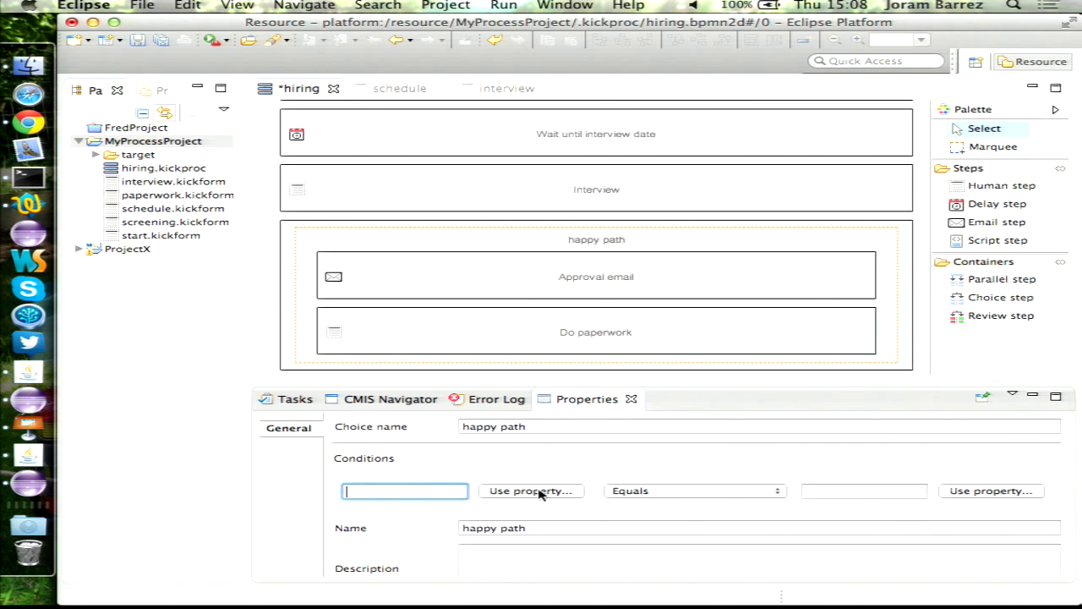
pyautogui.click(530, 491)
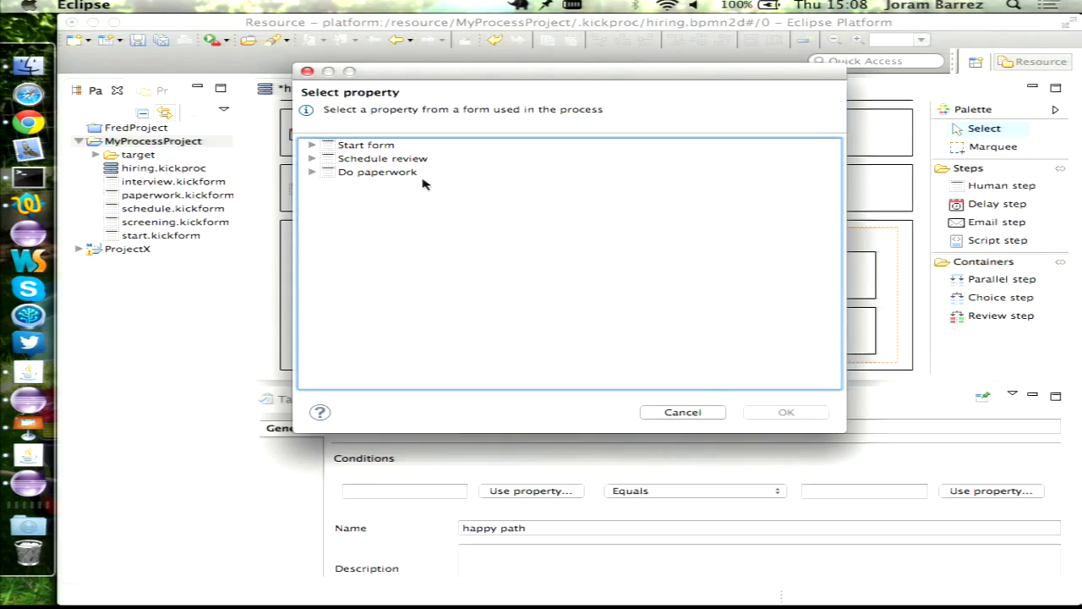
pyautogui.press('Escape')
# - Assign interview.kickform to the Interview step and save the hiring process
pyautogui.click(287, 90)
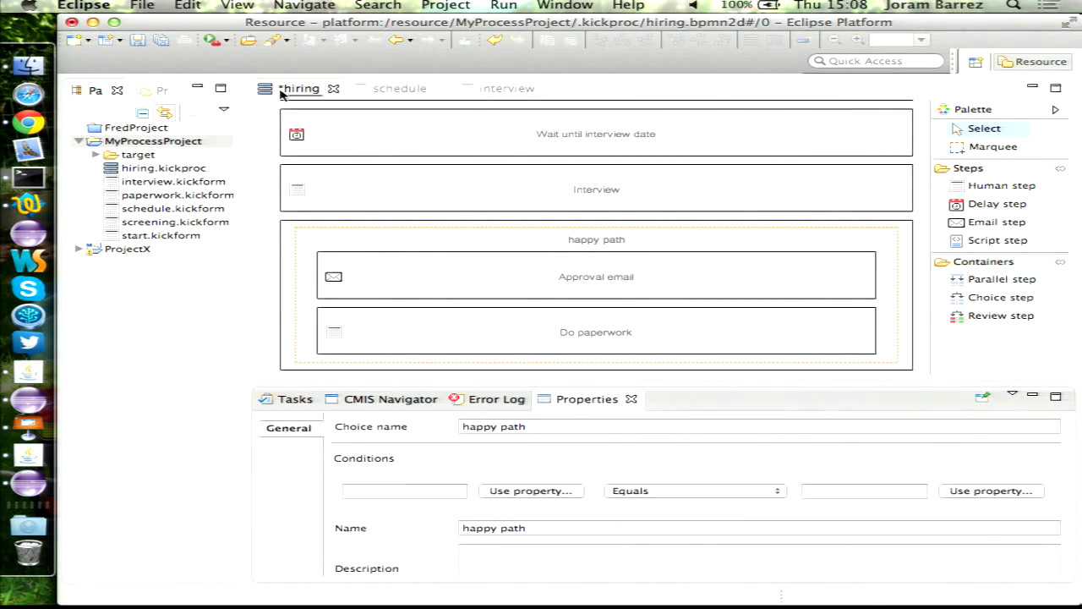
pyautogui.click(627, 203)
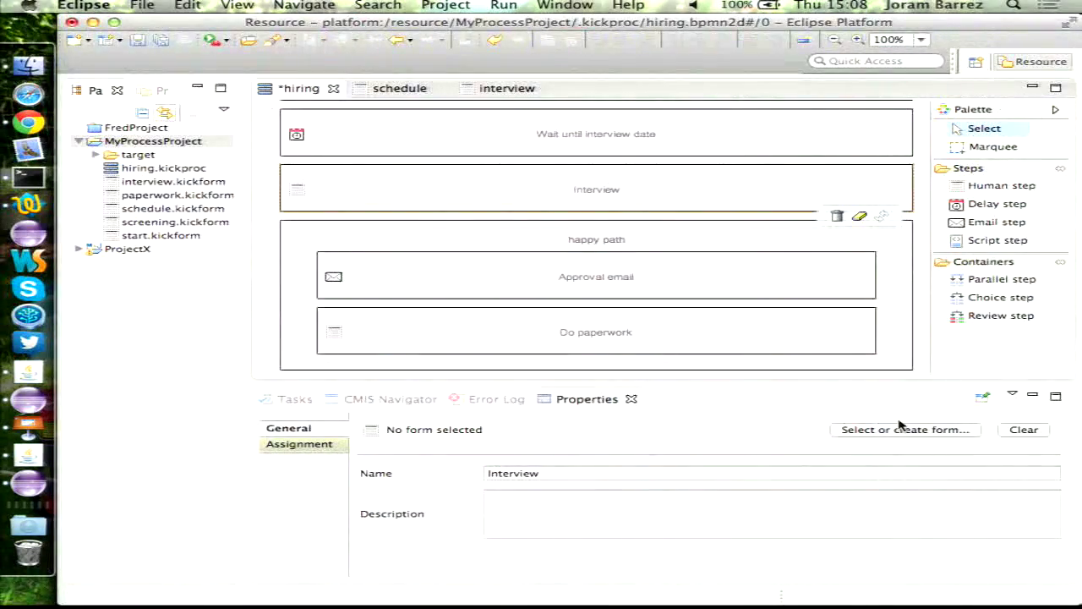
pyautogui.click(900, 428)
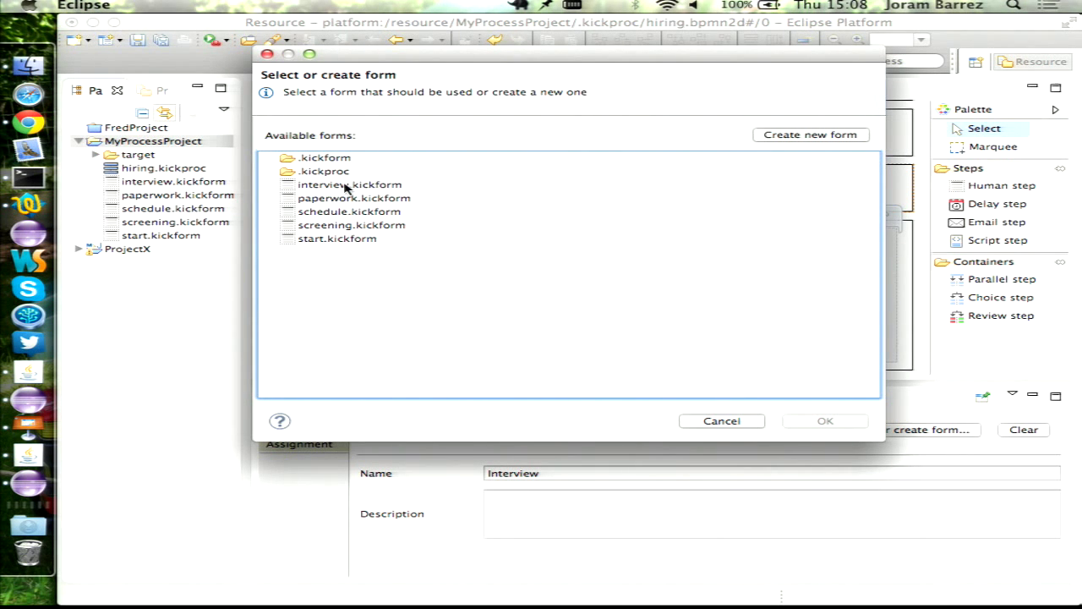
pyautogui.click(339, 186)
pyautogui.press('Return')
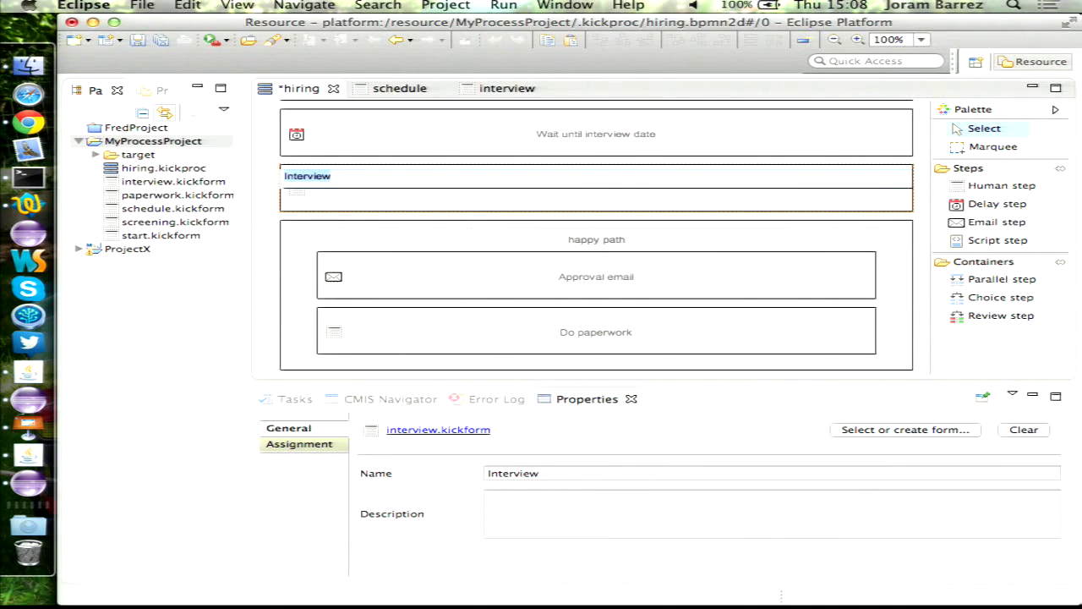
pyautogui.press('super+s')
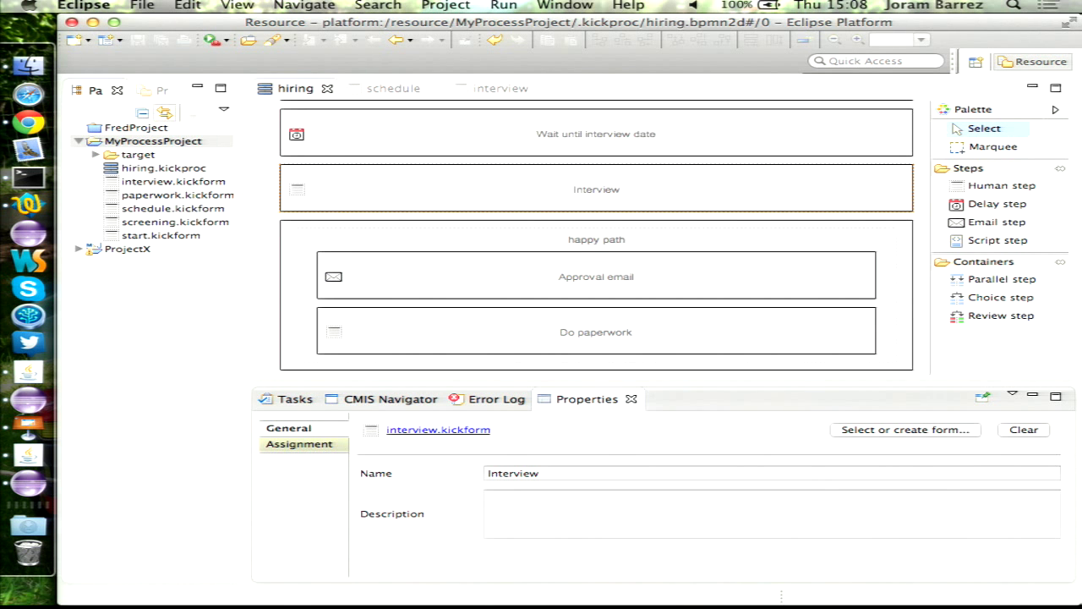
pyautogui.moveTo(791, 236)
pyautogui.click(592, 242)
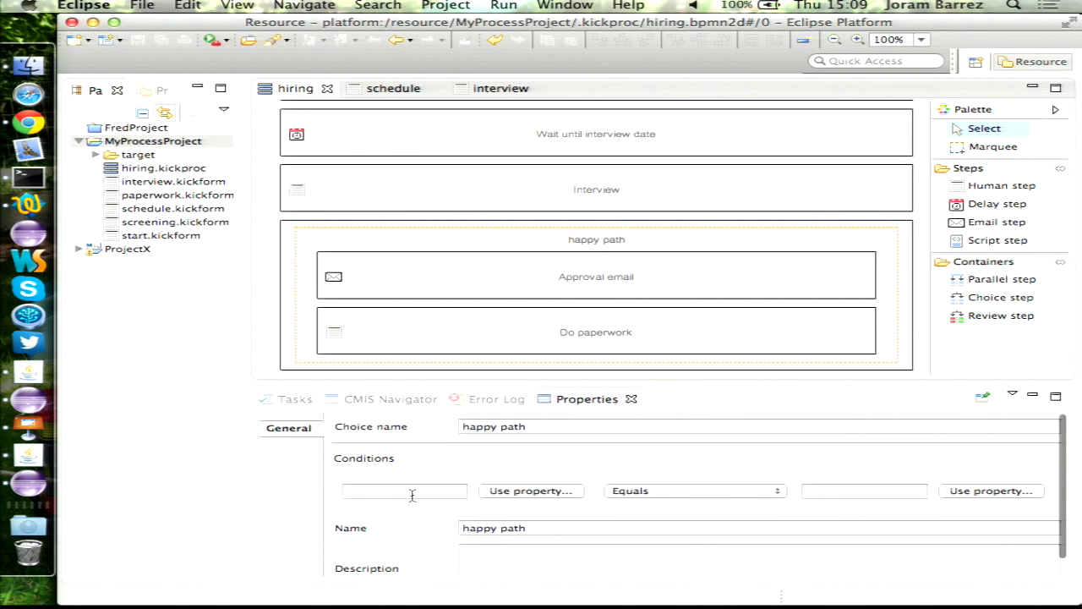
# - Set happy path's condition to Interview Decision equals 'hire', save, and add an email step to the choice
pyautogui.click(531, 490)
pyautogui.doubleClick(385, 173)
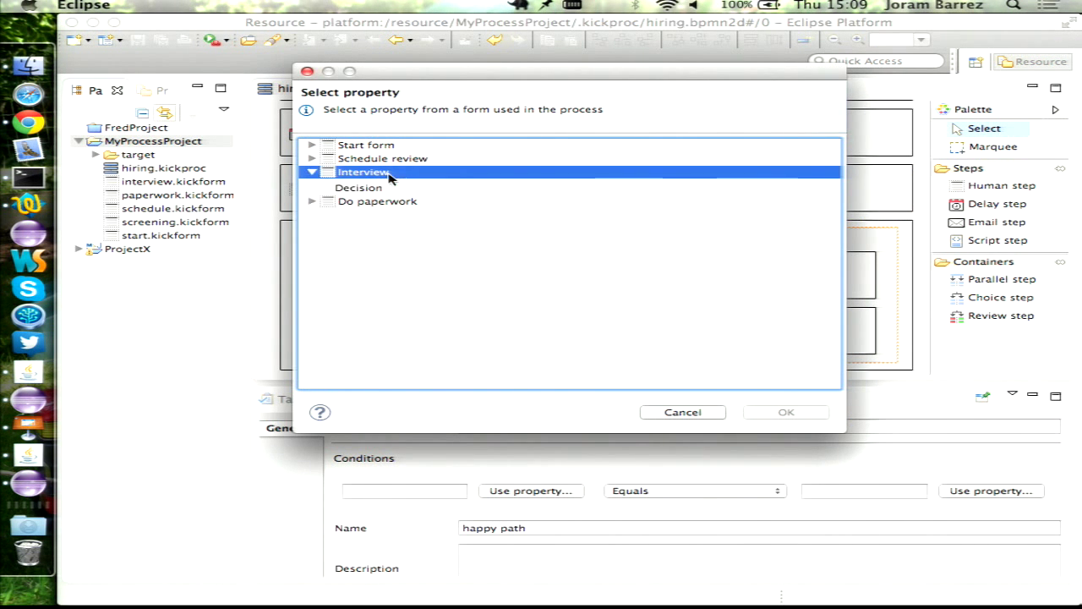
pyautogui.press('Down')
pyautogui.press('Down')
pyautogui.press('Return')
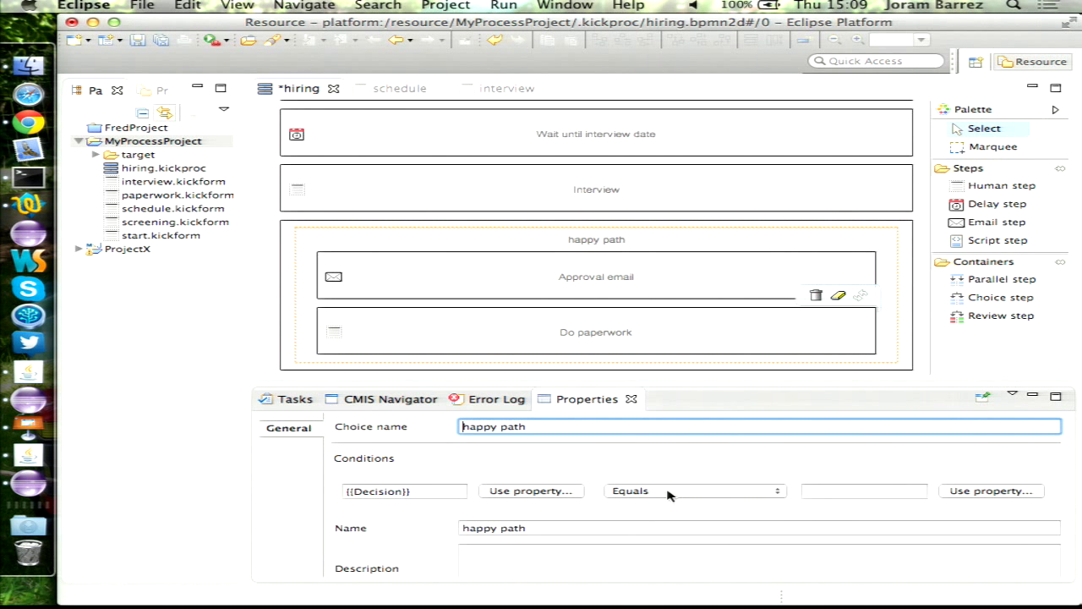
pyautogui.click(669, 493)
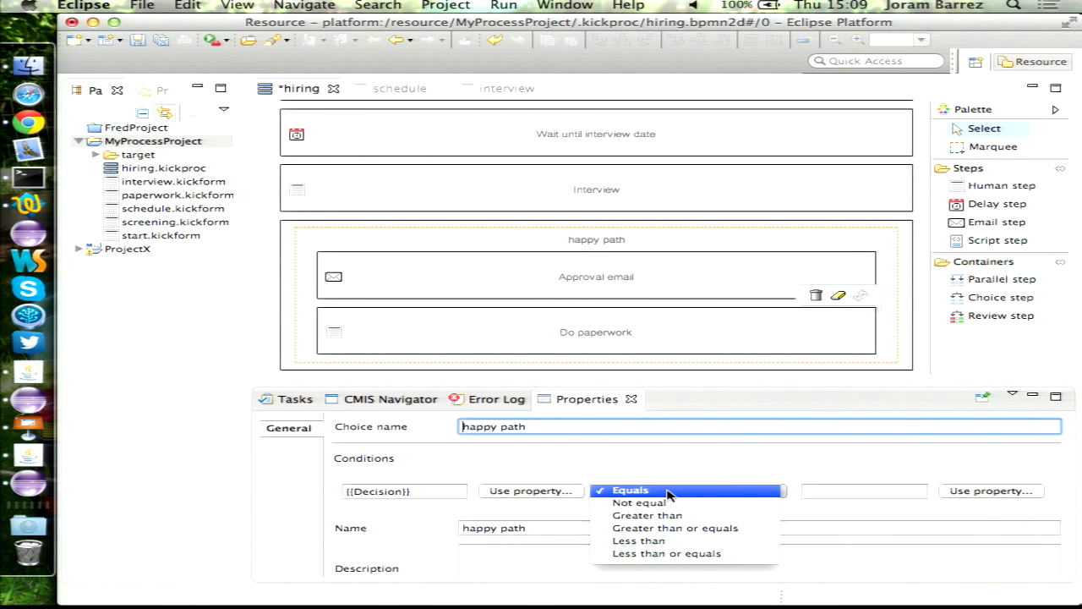
pyautogui.click(831, 479)
pyautogui.click(847, 488)
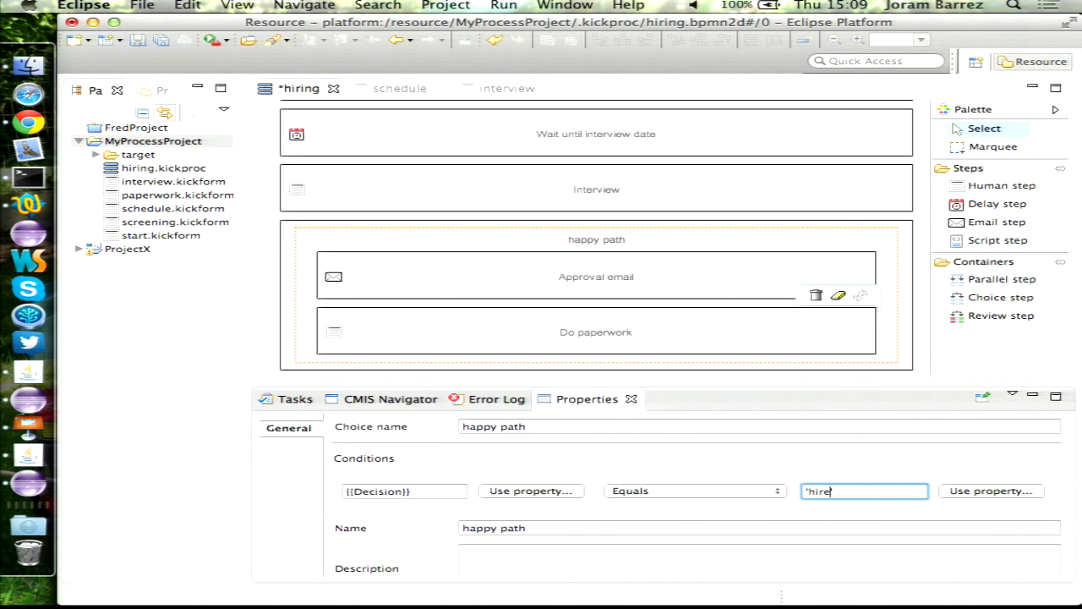
pyautogui.write("'hire'")
pyautogui.press('super+s')
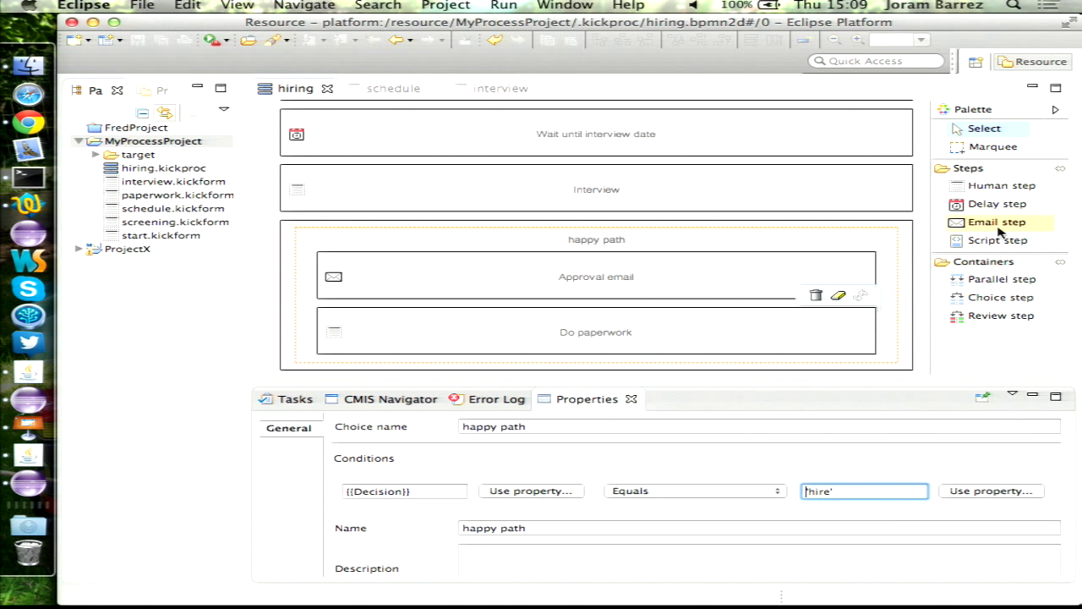
pyautogui.click(998, 224)
pyautogui.click(640, 269)
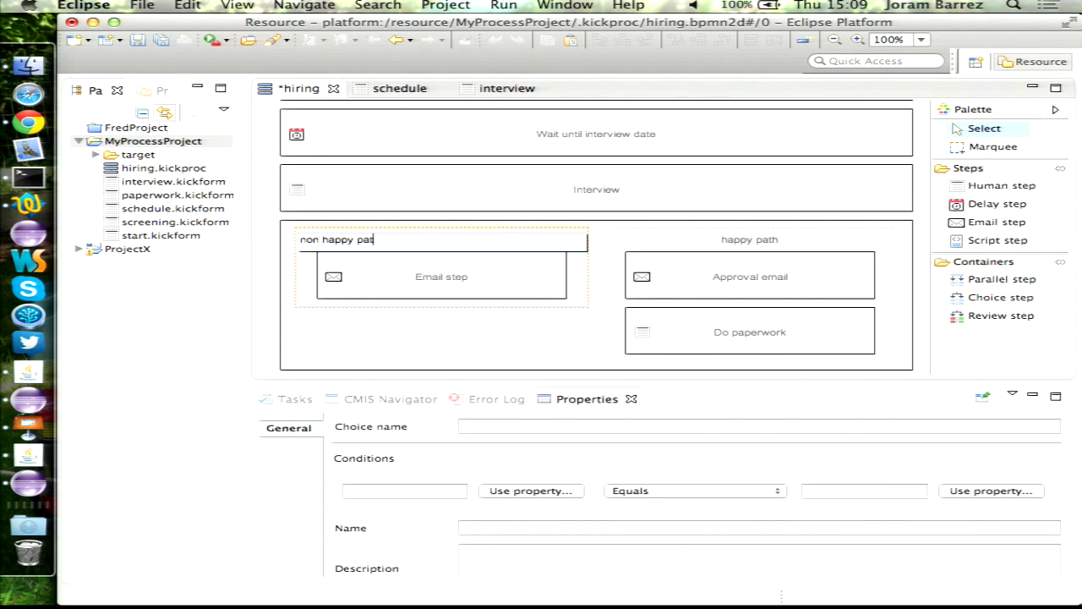
# - Name the second branch 'non happy path' with condition Interview Decision equals 'reject'
pyautogui.click(405, 313)
pyautogui.click(443, 246)
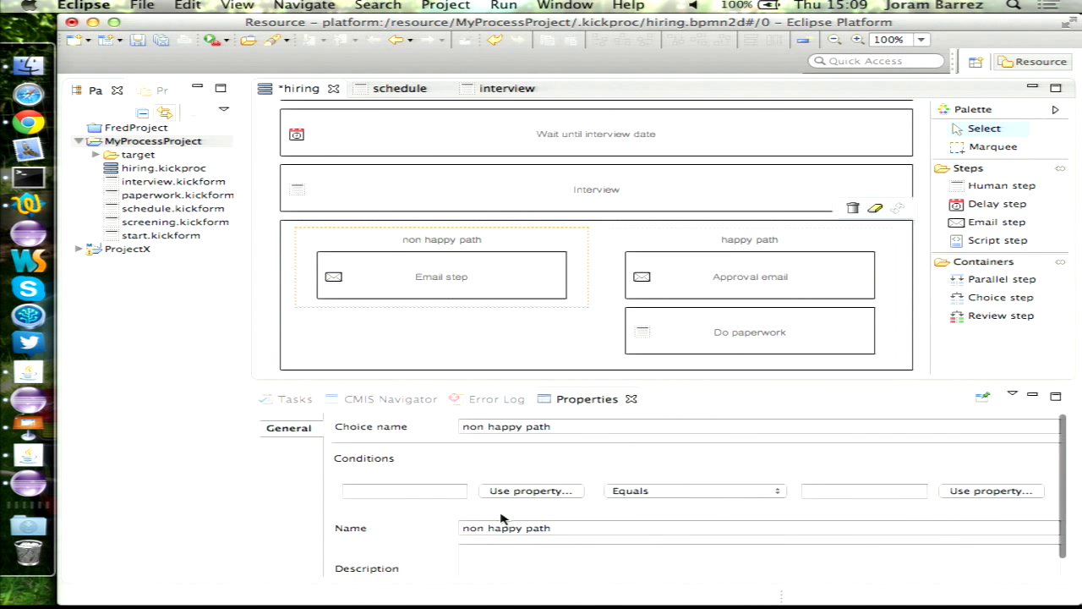
pyautogui.click(531, 490)
pyautogui.doubleClick(389, 172)
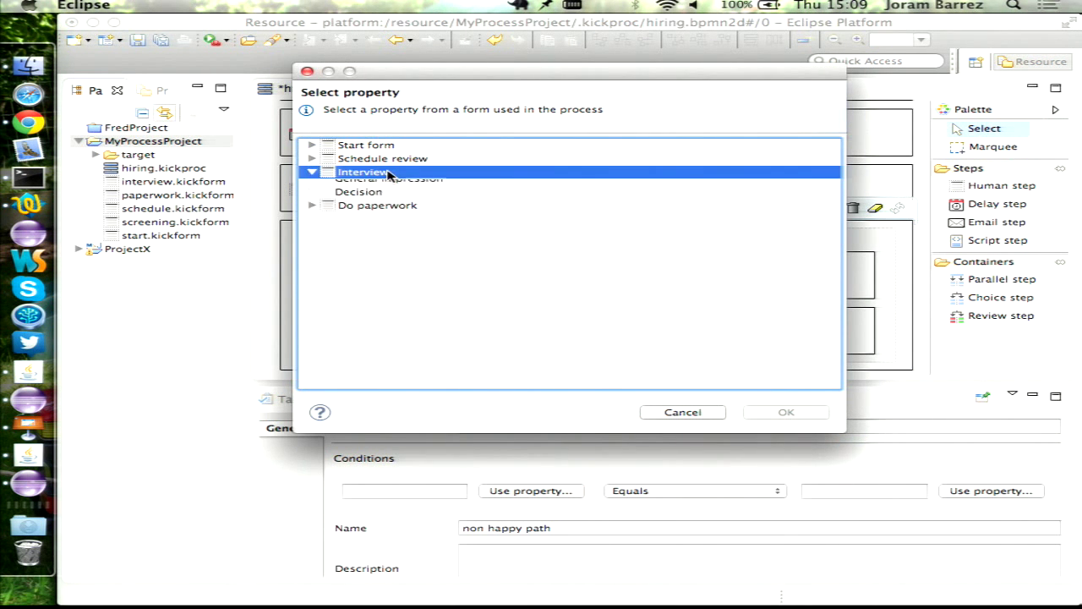
pyautogui.press('Down')
pyautogui.press('Down')
pyautogui.press('Return')
pyautogui.click(861, 487)
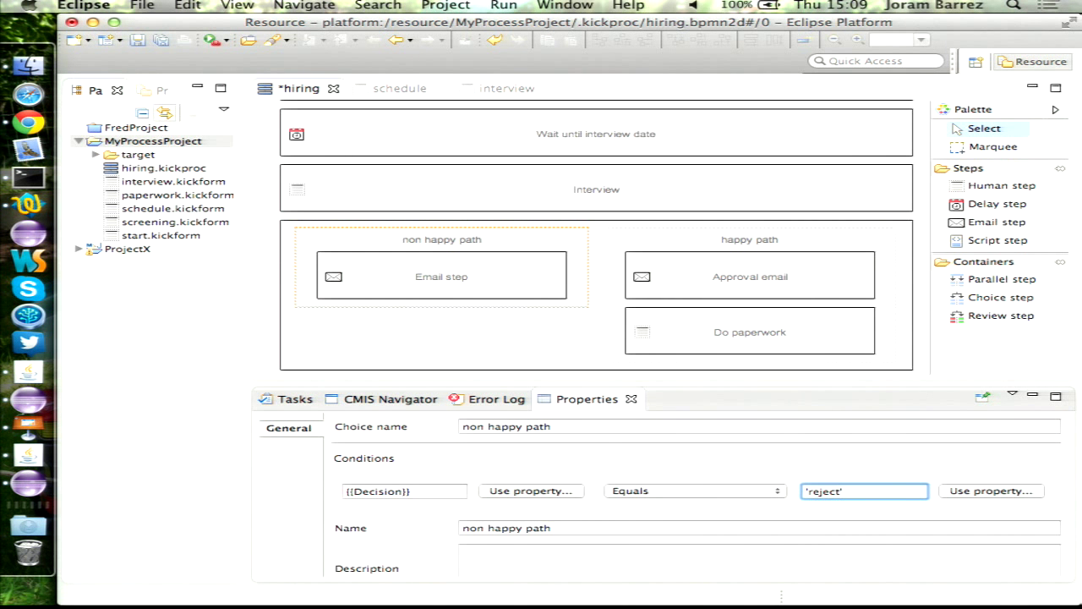
pyautogui.write("'reject'")
# - Give the new email step the HR sender address and the Start form's {{Email}} as recipient
pyautogui.moveTo(475, 265)
pyautogui.click(410, 269)
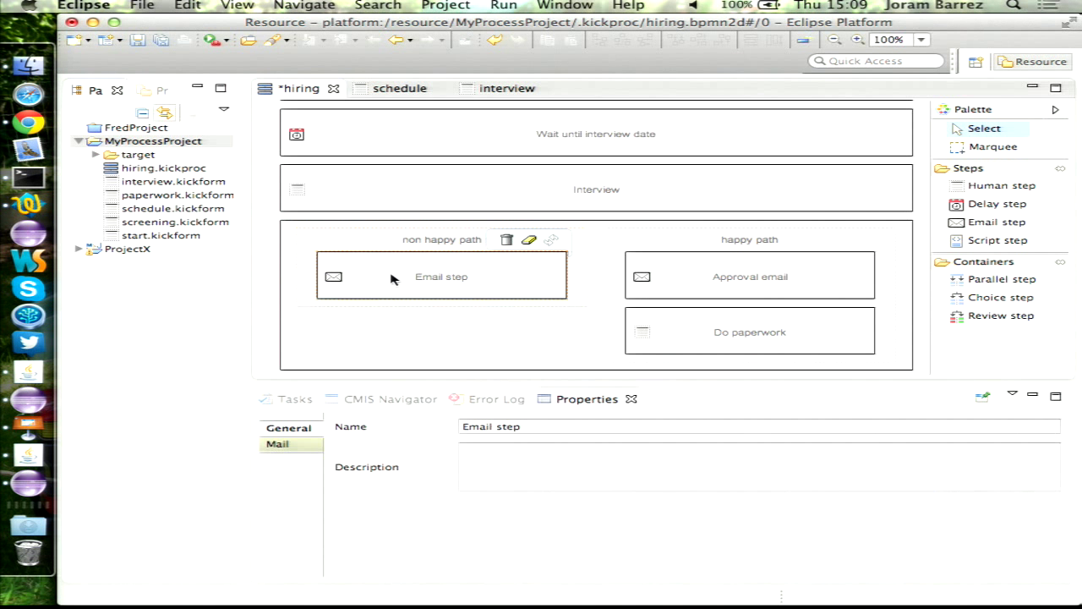
pyautogui.click(282, 445)
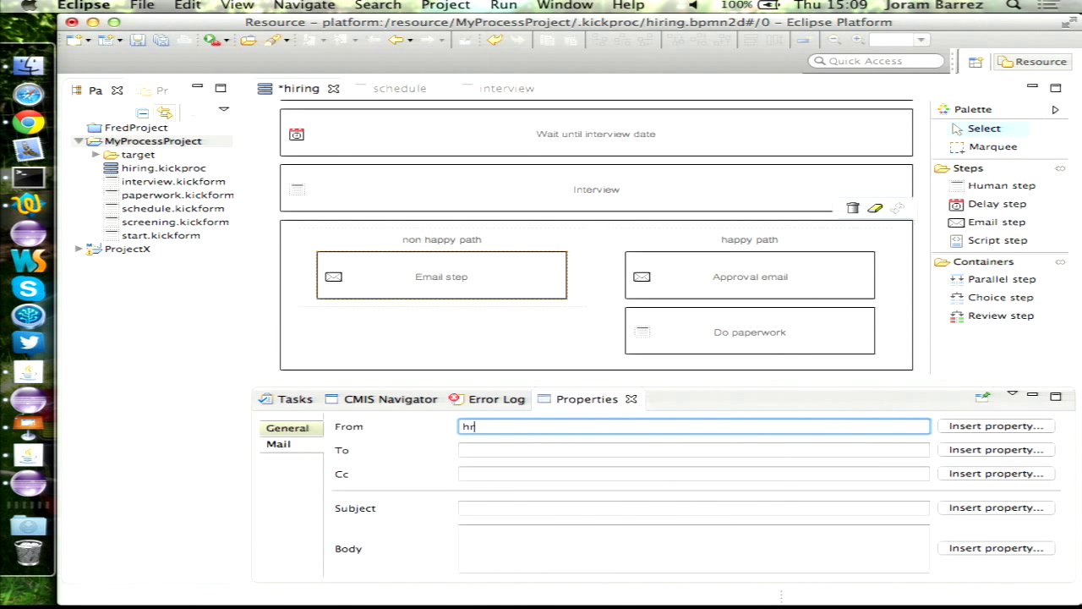
pyautogui.press('Tab')
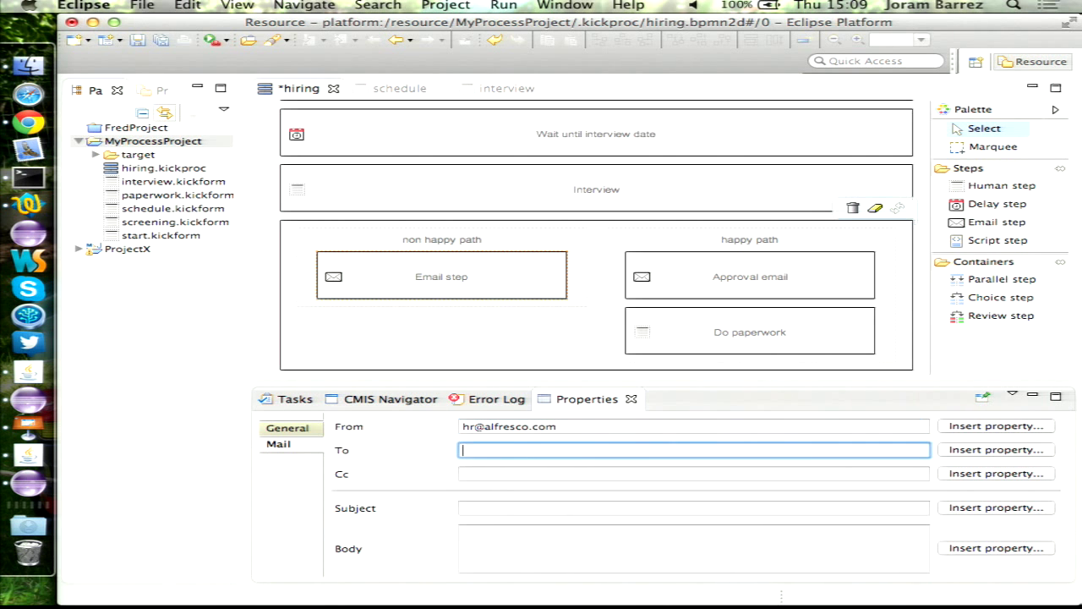
pyautogui.click(953, 449)
pyautogui.doubleClick(397, 146)
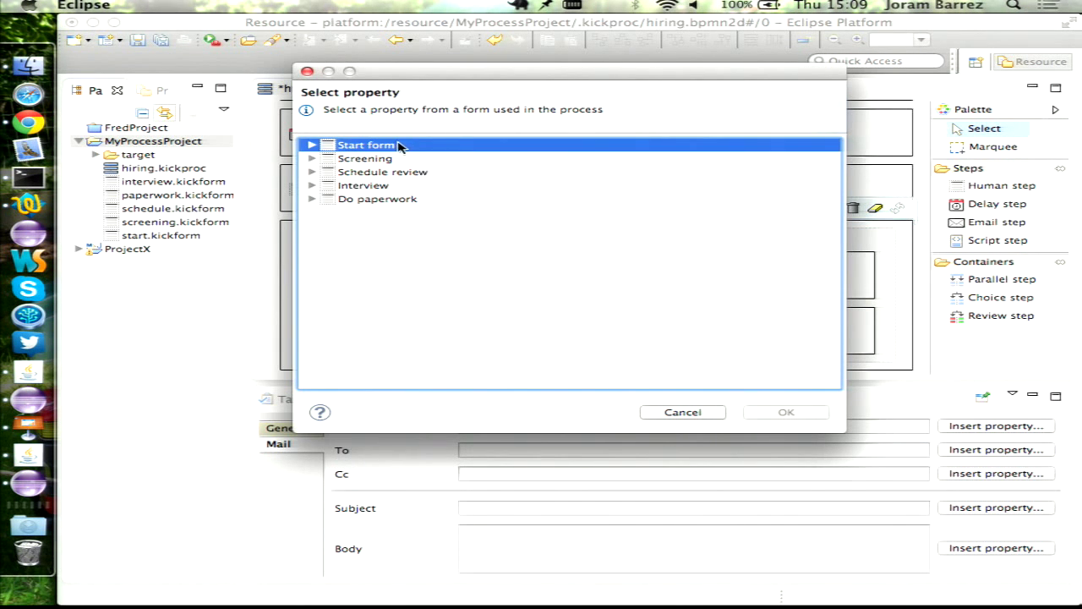
pyautogui.press('Down')
pyautogui.press('Down')
pyautogui.press('Down')
pyautogui.press('Down')
pyautogui.press('Return')
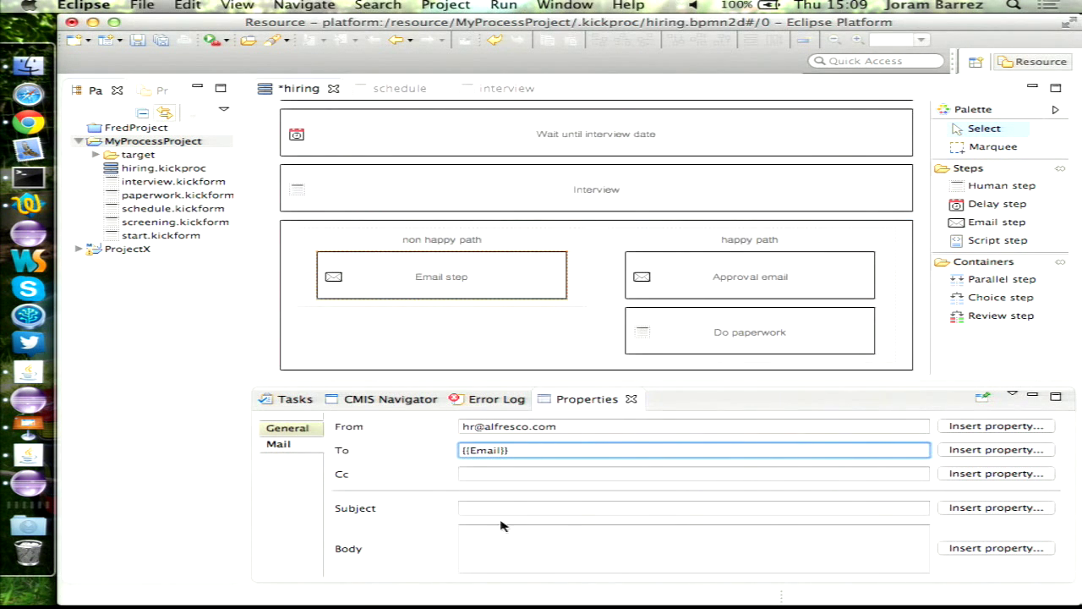
# - Set the email subject and body to 'Sorry' and save hiring.kickproc
pyautogui.click(509, 507)
pyautogui.write('Sorry')
pyautogui.press('Tab')
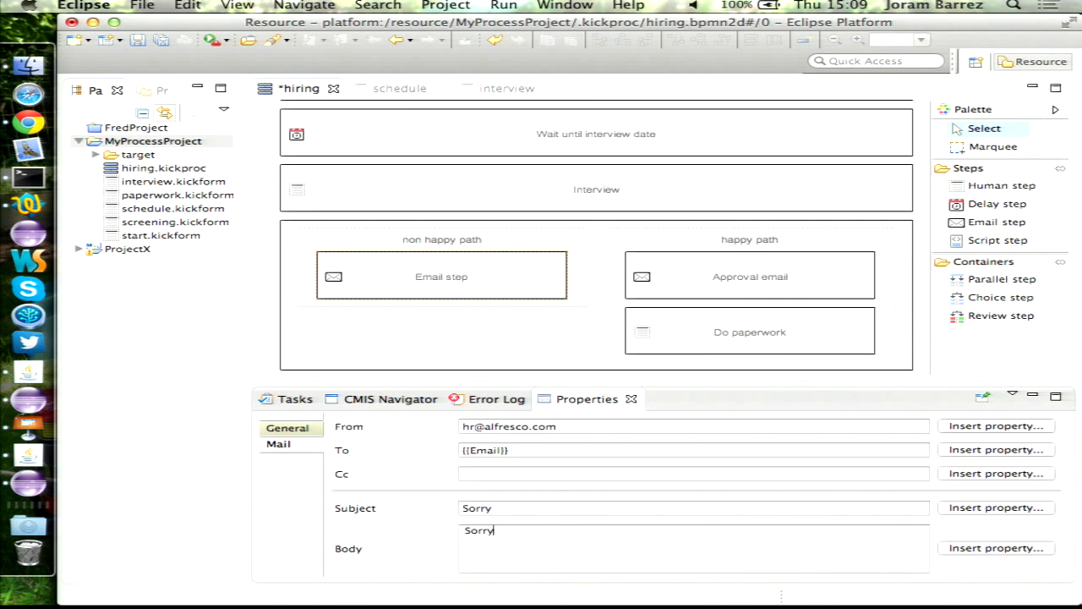
pyautogui.write('Sorry')
pyautogui.press('super+s')
pyautogui.scroll(5, 347, 178)
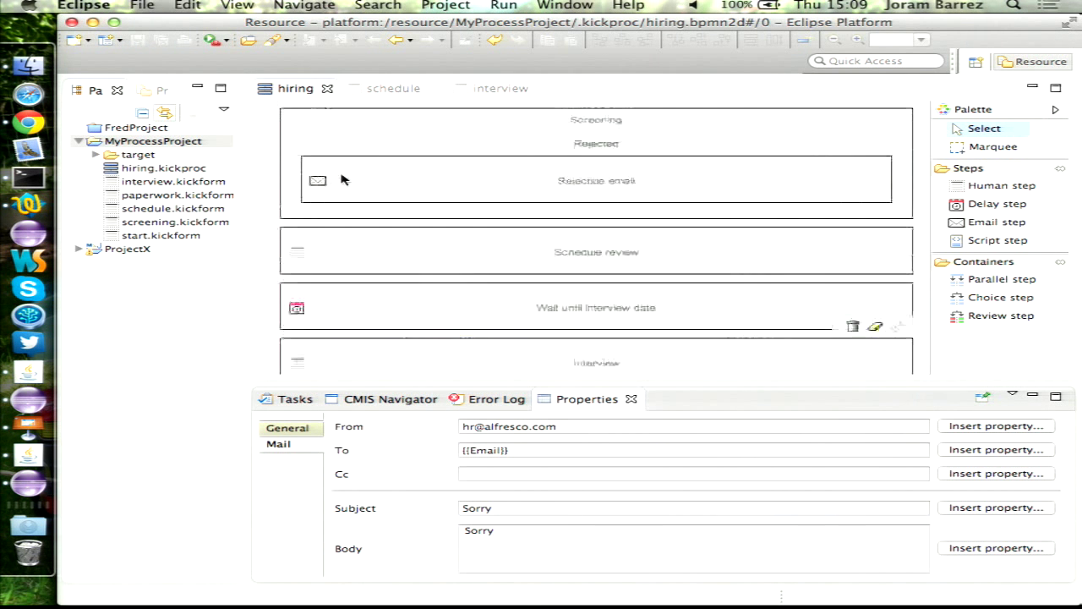
# - Export hiring.kickproc as a Kickstart Process to Alfresco via CMIS, retrying with Delete and recreate model
pyautogui.rightClick(137, 168)
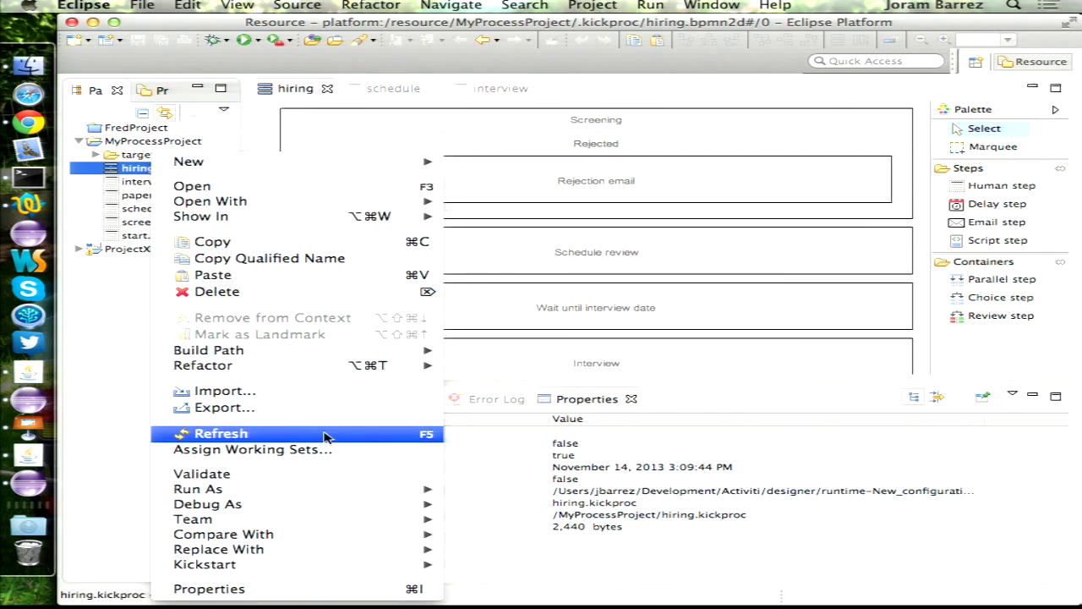
pyautogui.click(342, 408)
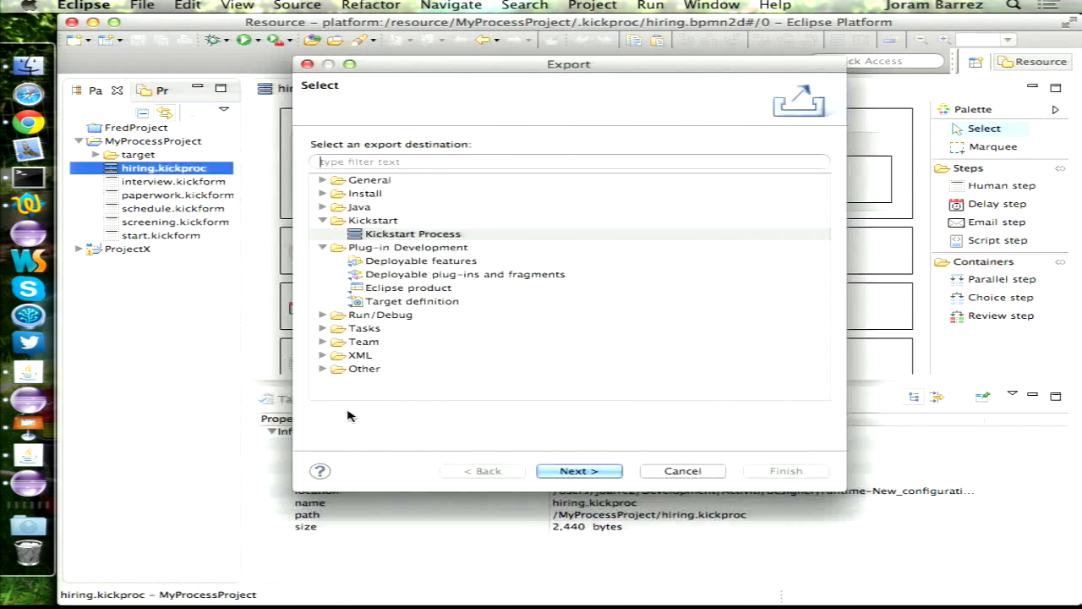
pyautogui.click(582, 474)
pyautogui.click(487, 337)
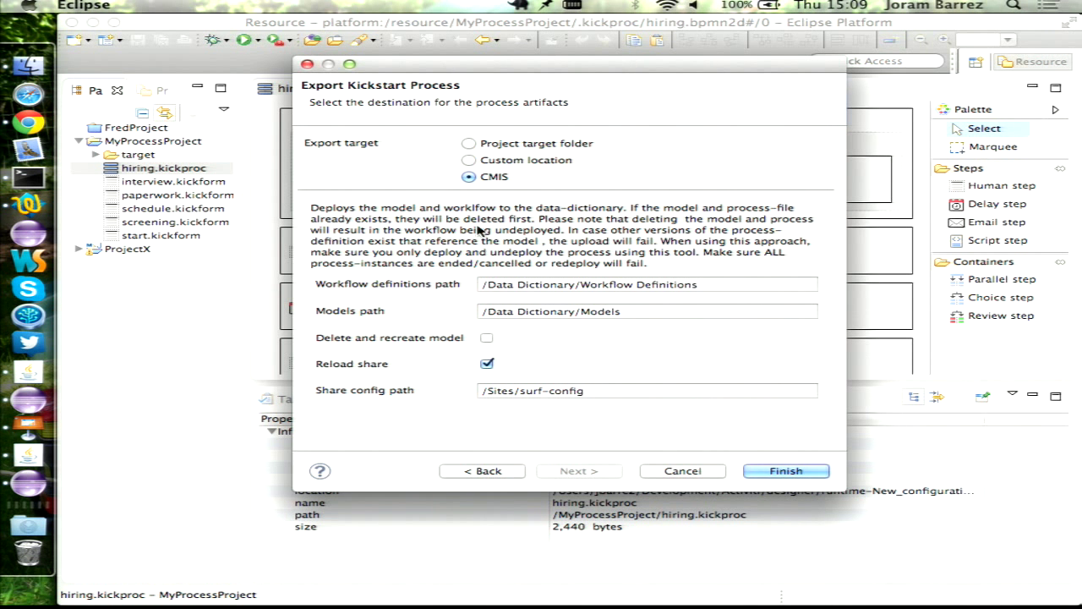
pyautogui.click(771, 472)
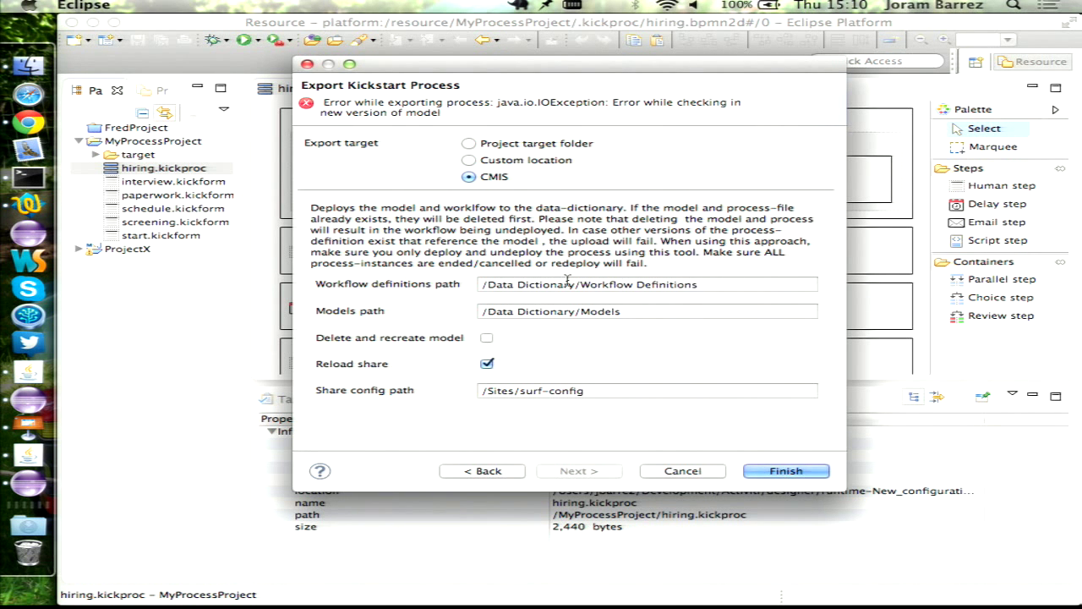
pyautogui.click(487, 337)
pyautogui.click(799, 472)
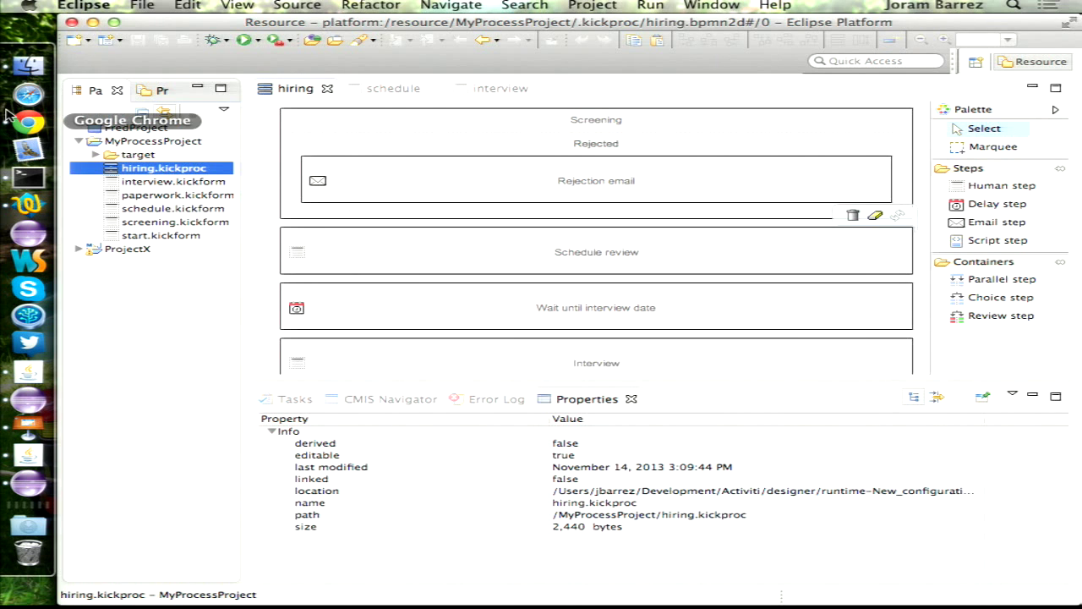
pyautogui.click(28, 123)
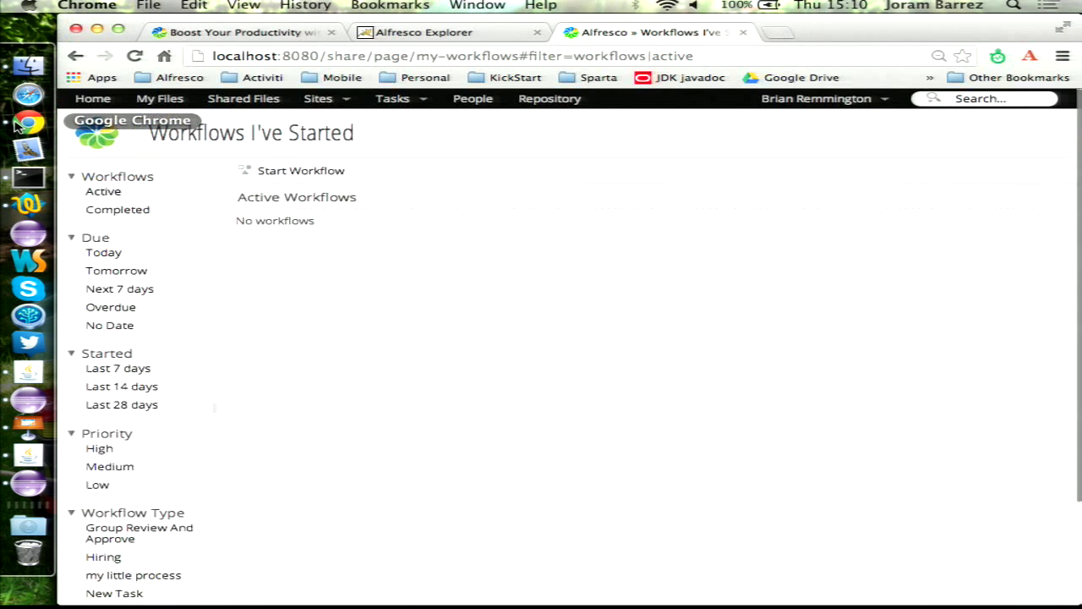
# - Start a Hiring workflow with a message, Engineering position and the candidate's name
pyautogui.click(321, 172)
pyautogui.click(278, 171)
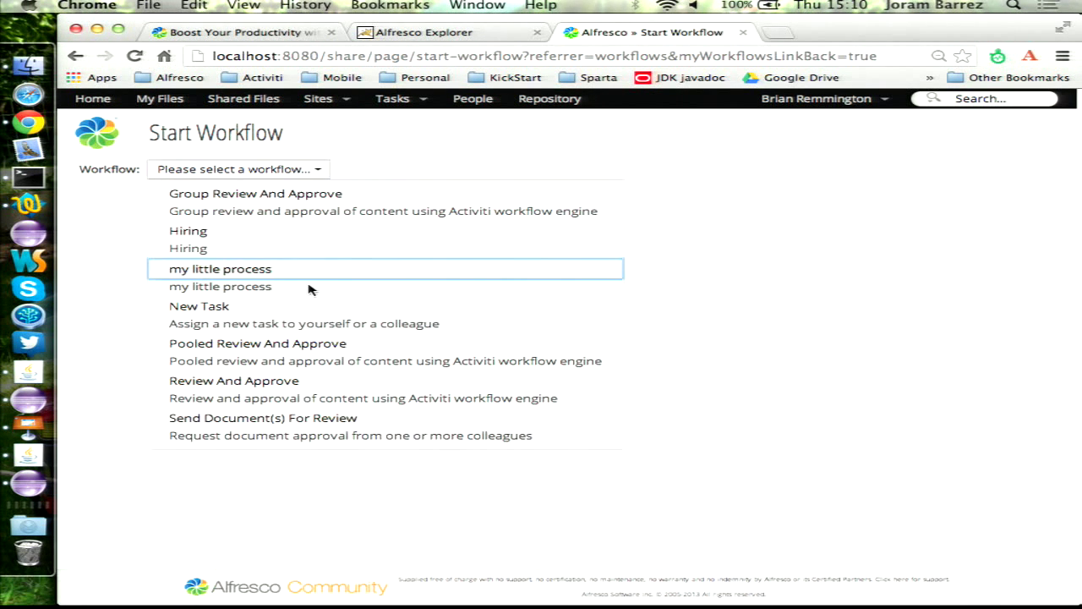
pyautogui.click(367, 241)
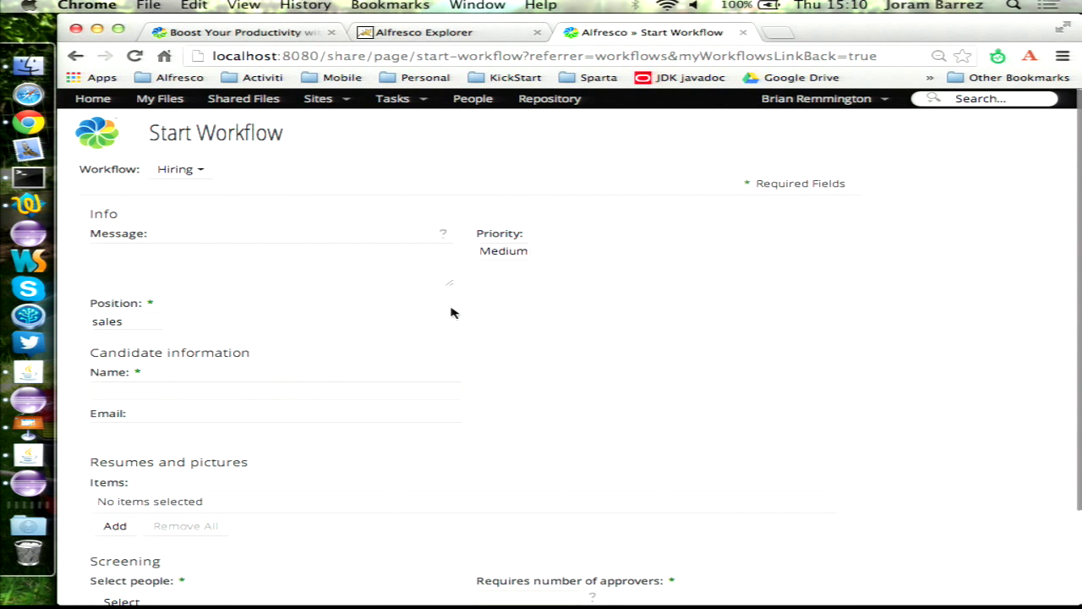
pyautogui.scroll(-2, 452, 313)
pyautogui.click(234, 192)
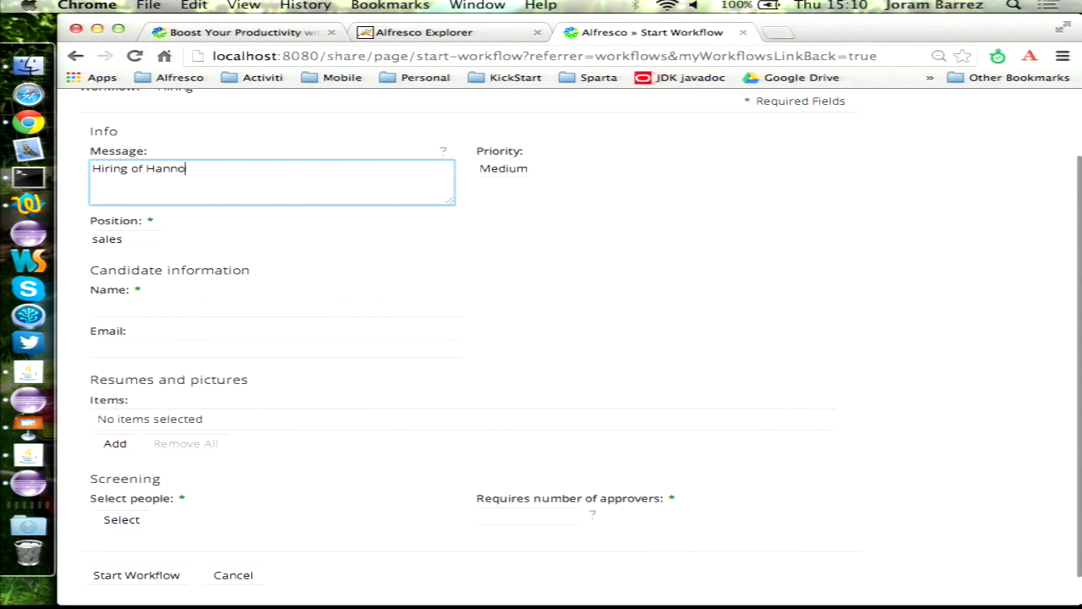
pyautogui.click(152, 252)
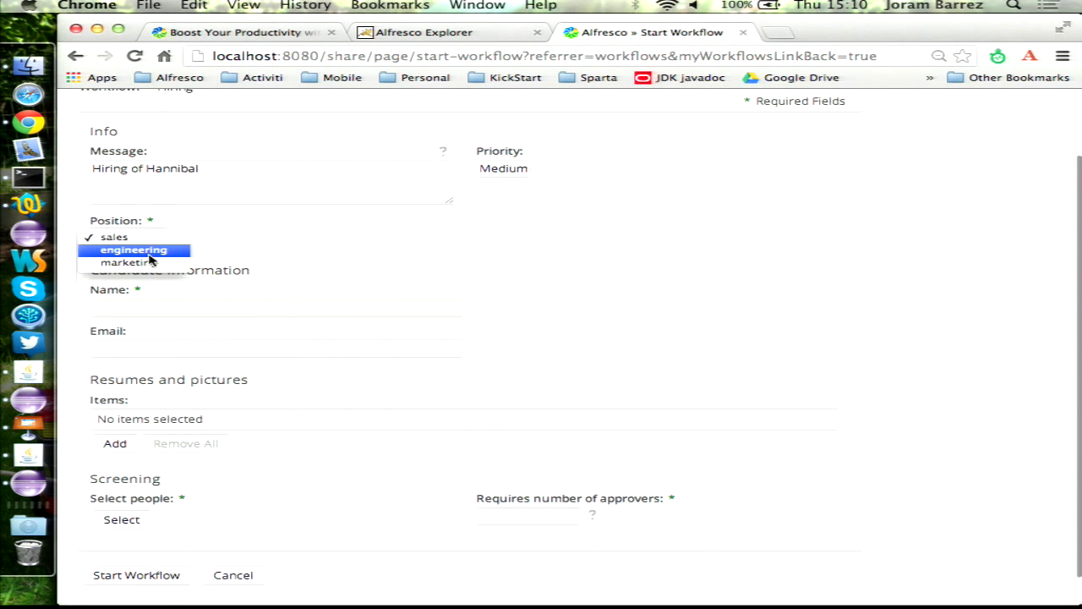
pyautogui.click(153, 250)
pyautogui.click(212, 310)
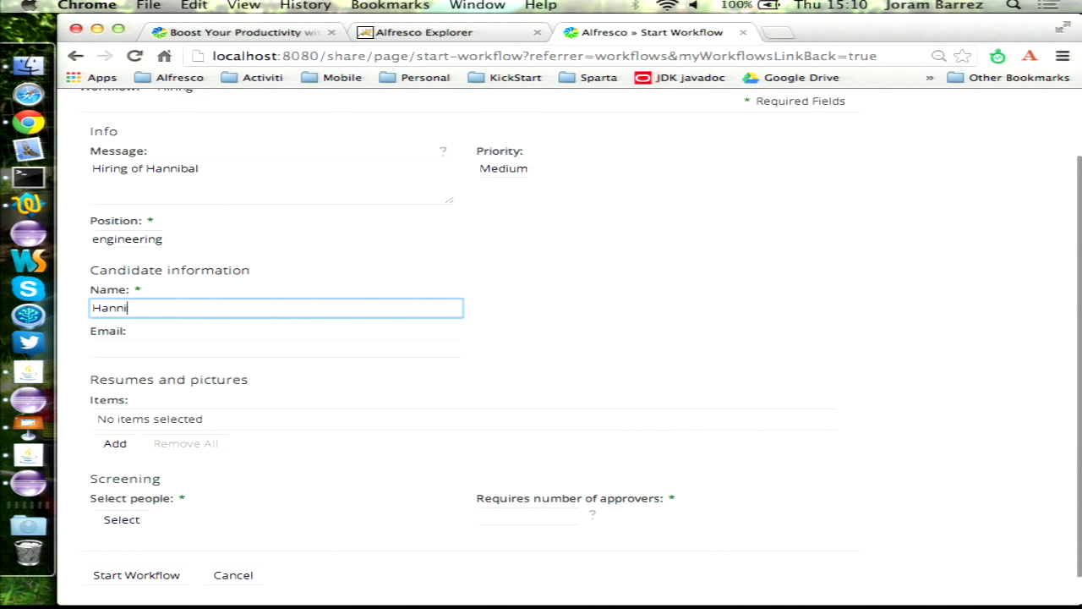
pyautogui.write('Hannibel Lecter')
pyautogui.press('Tab')
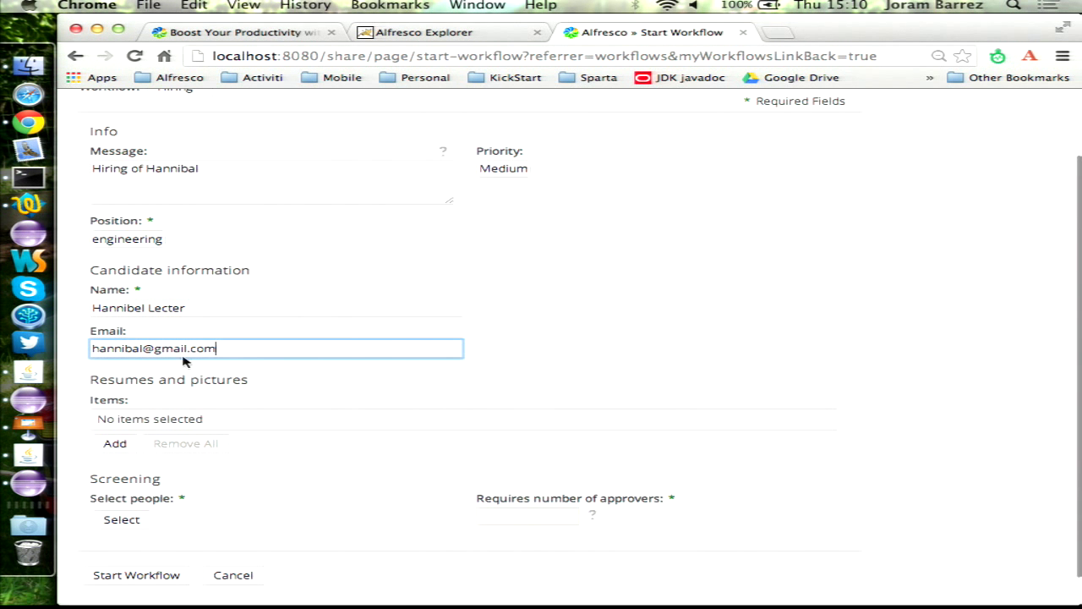
# - Attach the candidate's photo and resume PDF from the resumes site's Candidate 2 folder
pyautogui.click(117, 443)
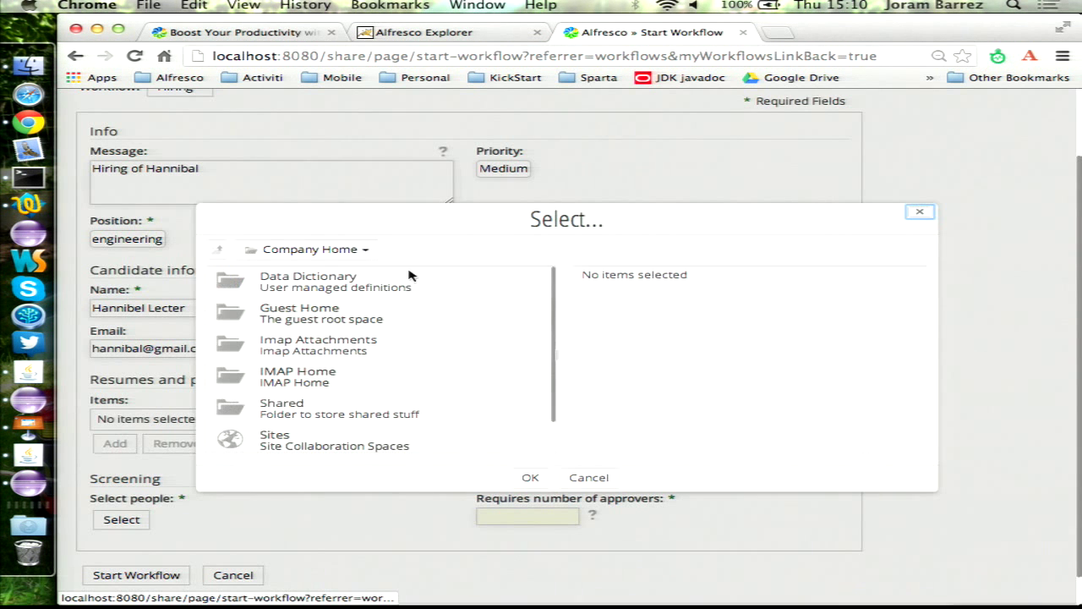
pyautogui.click(277, 438)
pyautogui.click(270, 283)
pyautogui.click(333, 288)
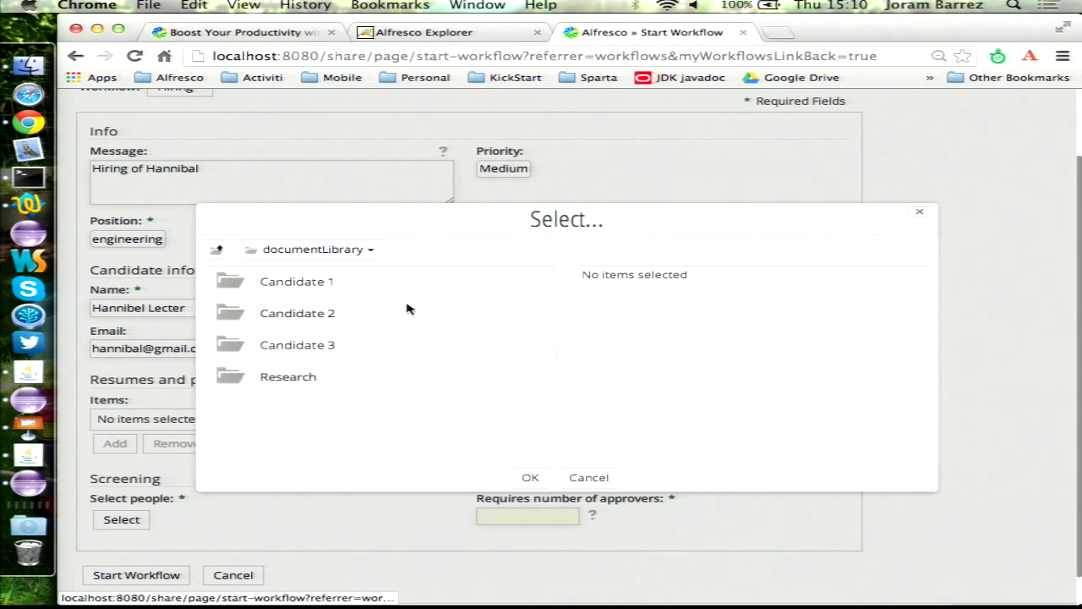
pyautogui.click(292, 313)
pyautogui.click(550, 284)
pyautogui.click(547, 315)
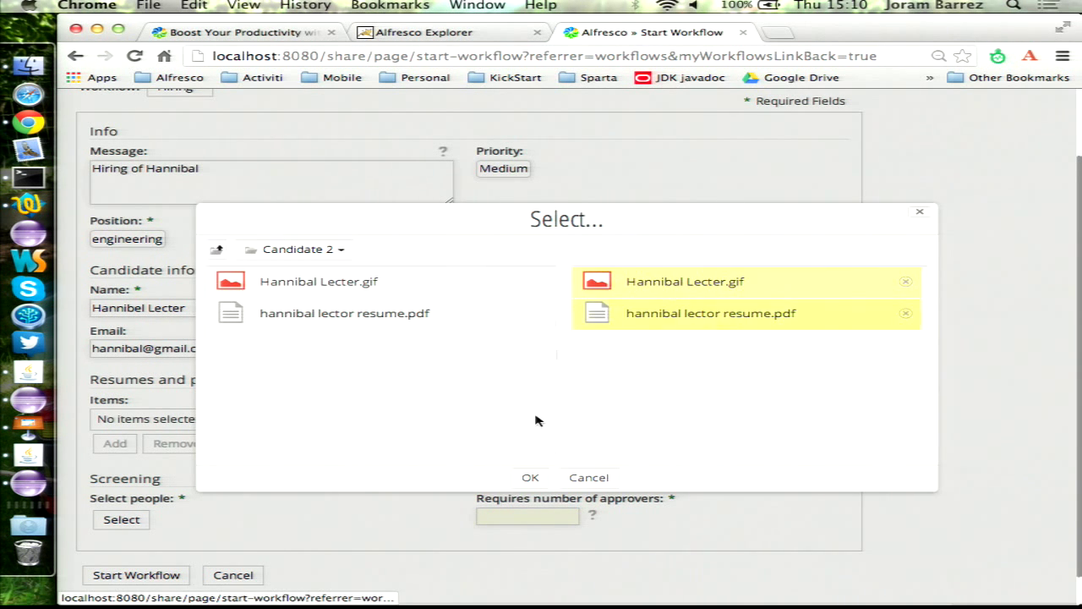
pyautogui.click(531, 477)
# - Add two screeners found by searching 'jo', require 1 approver, and start the workflow
pyautogui.scroll(-3, 169, 508)
pyautogui.click(121, 487)
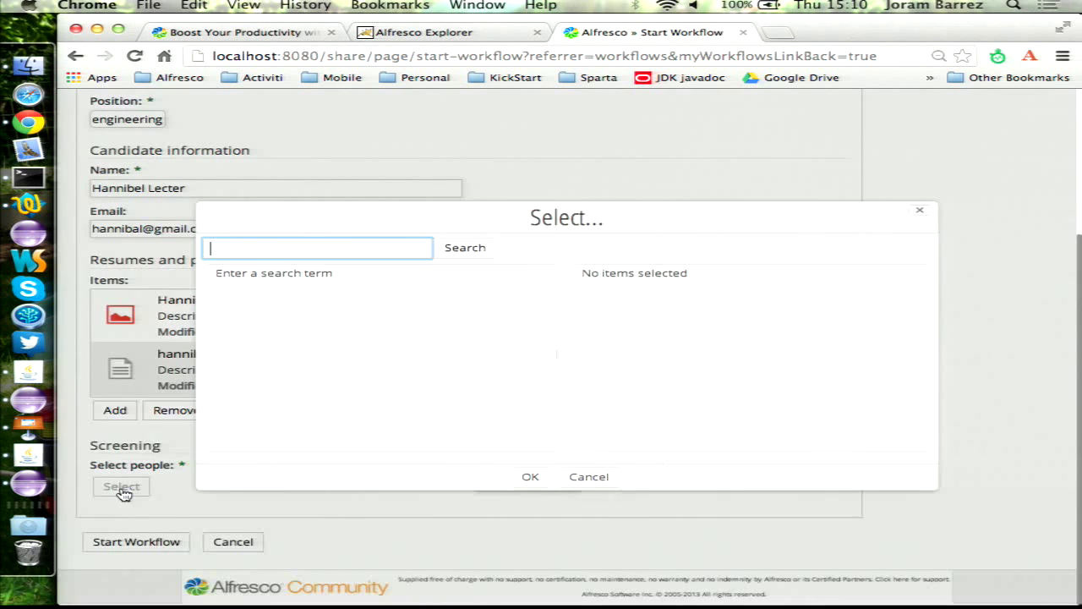
pyautogui.press('Return')
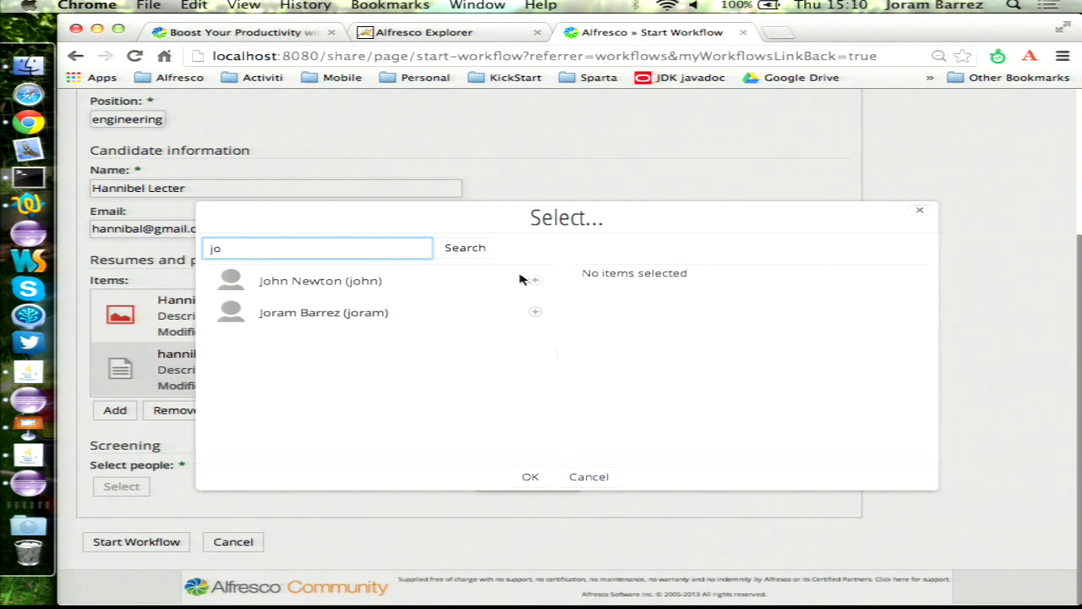
pyautogui.click(531, 280)
pyautogui.click(535, 314)
pyautogui.click(530, 477)
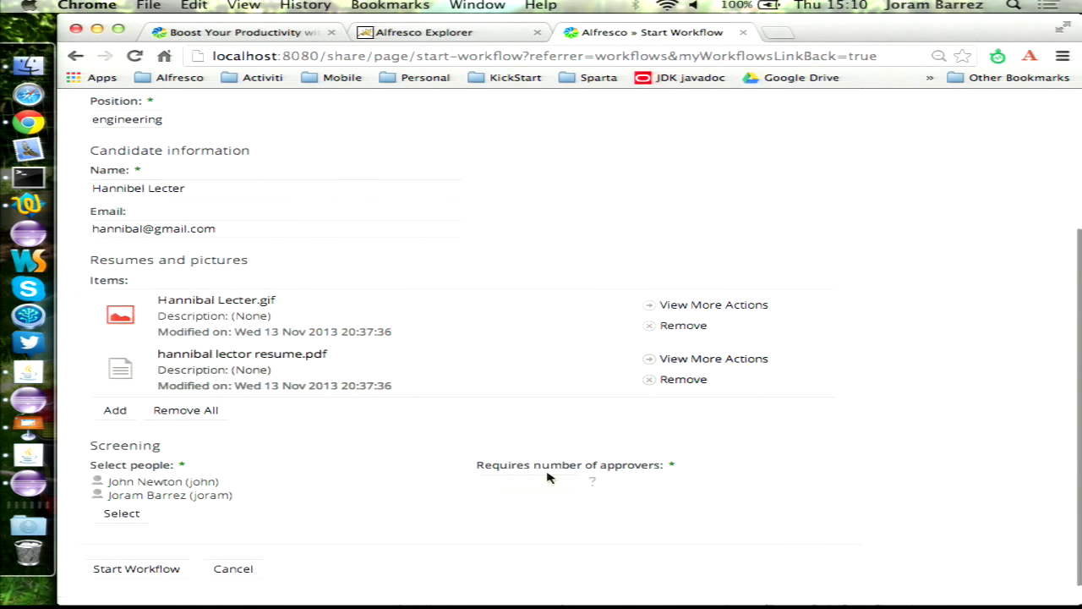
pyautogui.click(521, 483)
pyautogui.click(103, 574)
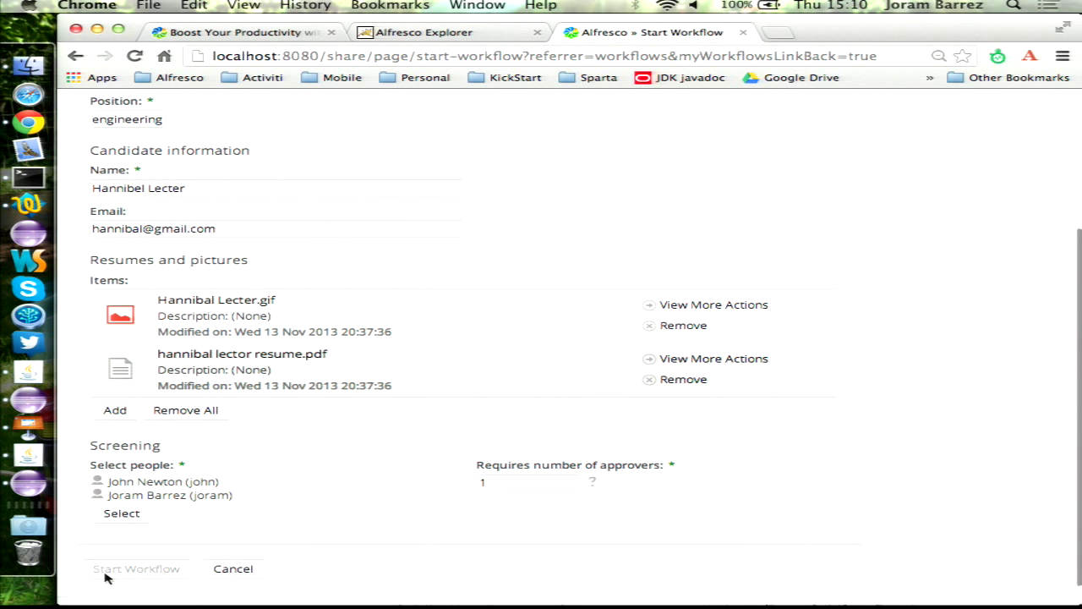
pyautogui.click(368, 225)
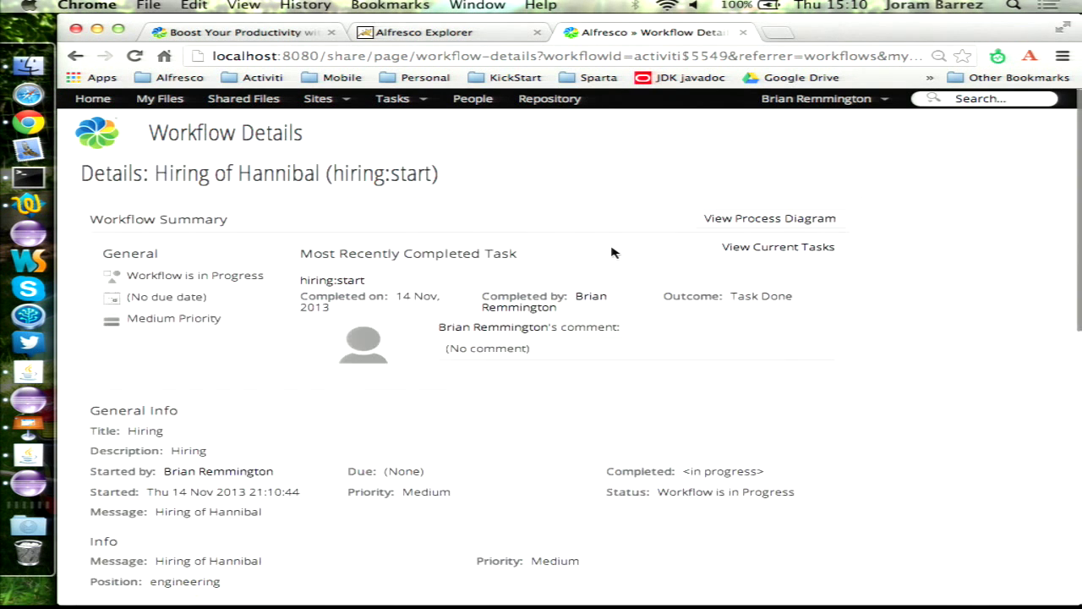
# - Open the first Screening task and view the candidate's photo and resume in new tabs
pyautogui.scroll(-10, 596, 252)
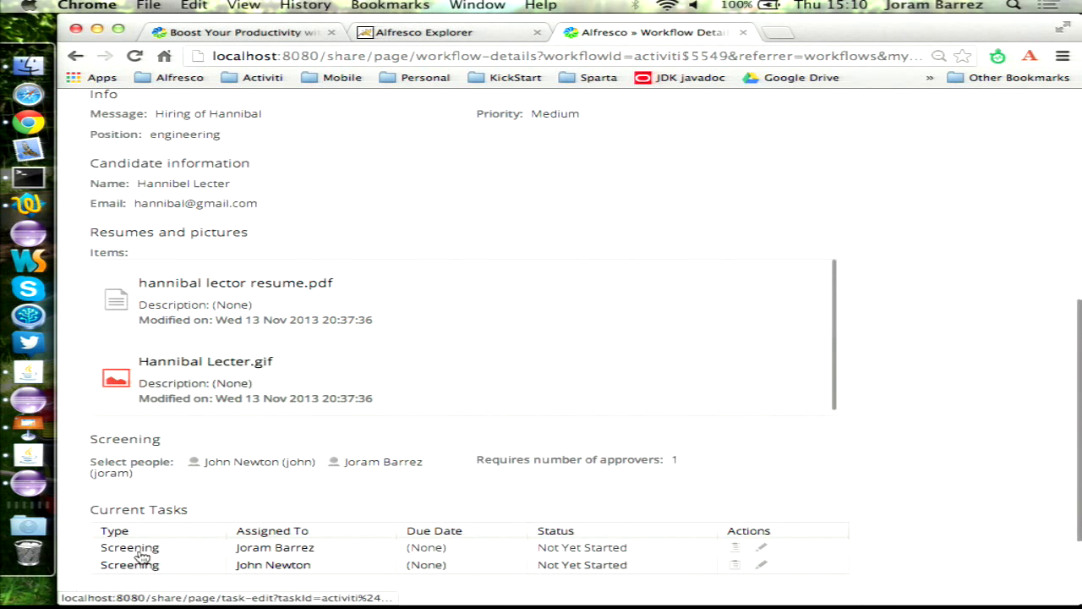
pyautogui.click(129, 553)
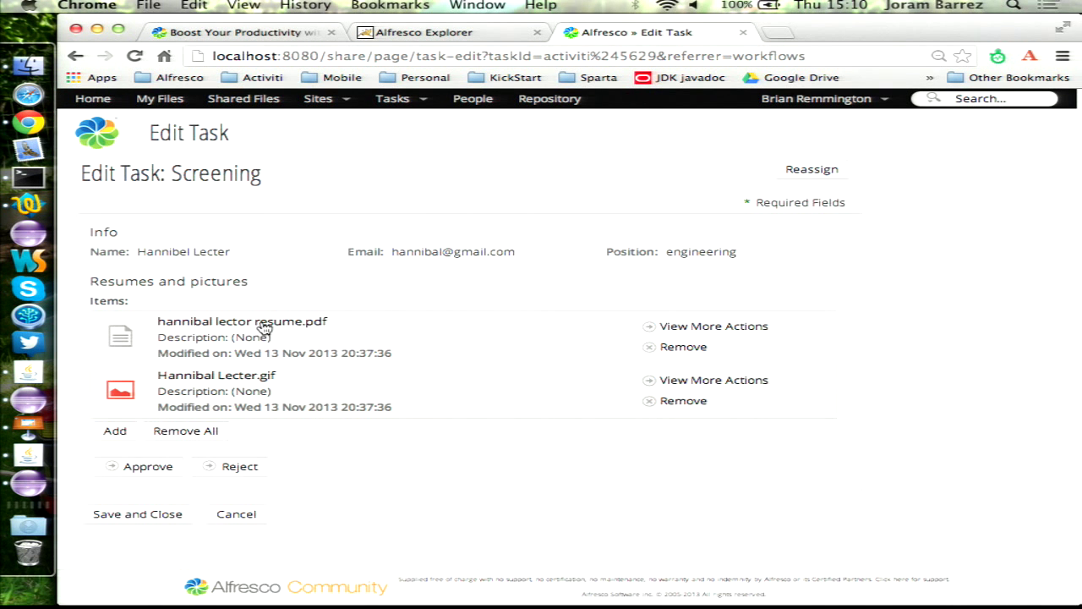
pyautogui.keyDown('super'); pyautogui.click(254, 374); pyautogui.keyUp('super')
pyautogui.keyDown('super'); pyautogui.click(276, 328); pyautogui.keyUp('super')
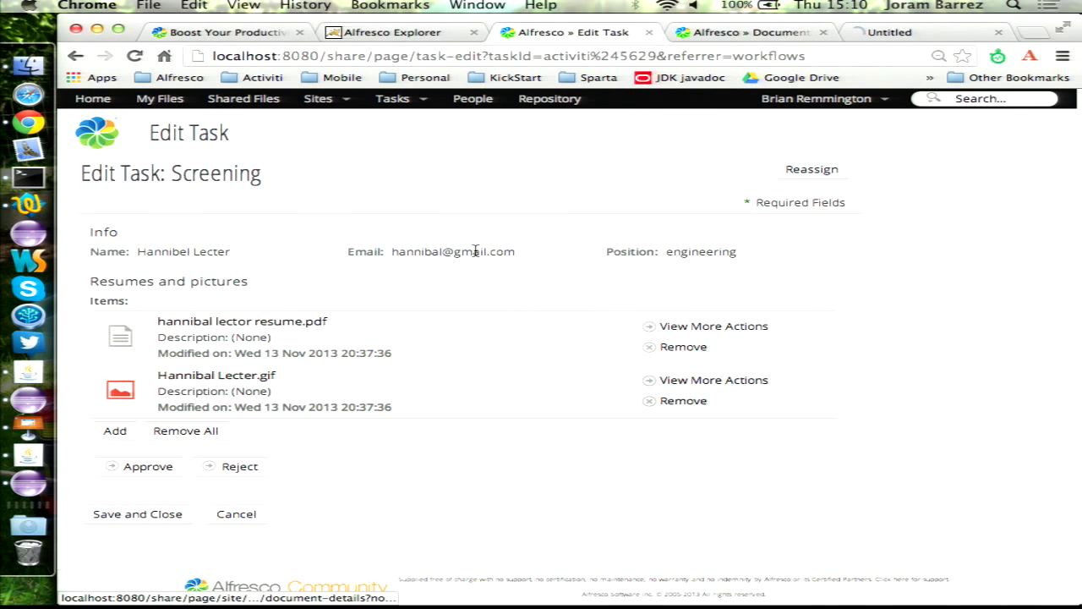
pyautogui.click(738, 41)
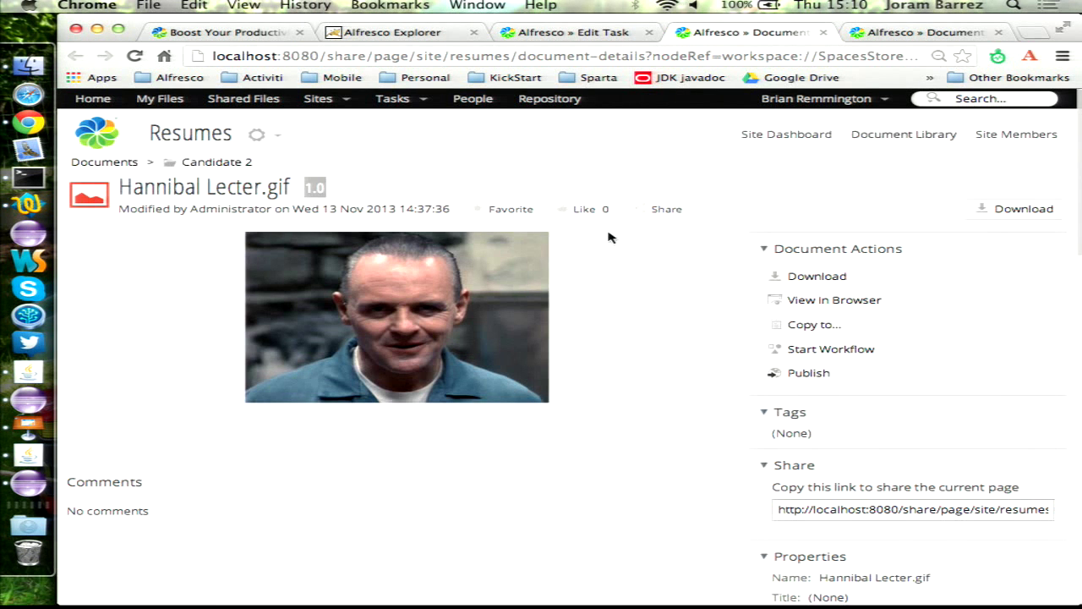
pyautogui.press('super+w')
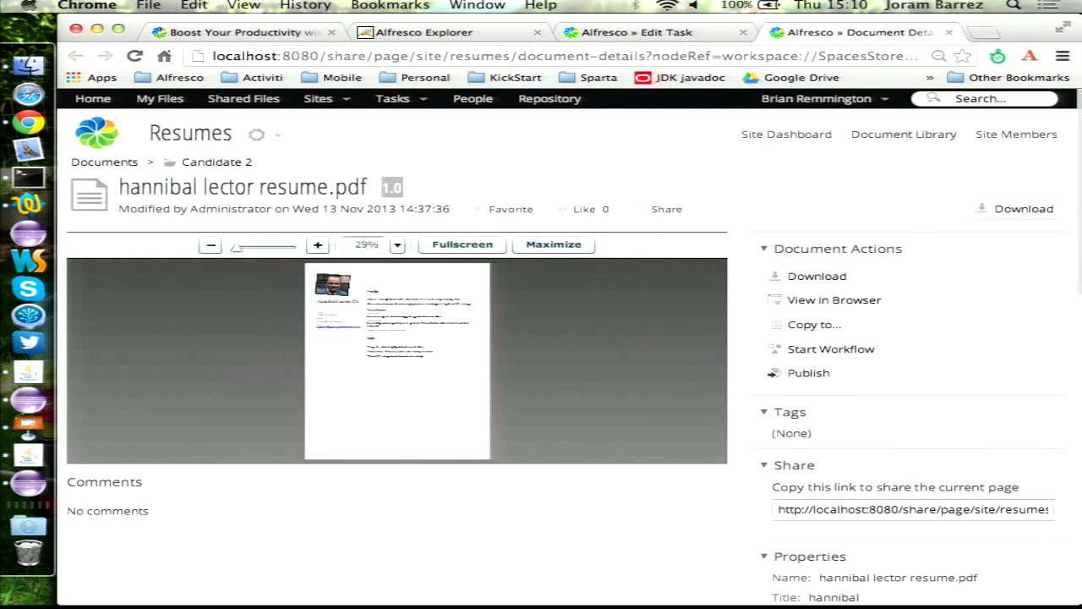
# - Zoom the resume preview to 129%, read through it, and return to the task
pyautogui.click(317, 244)
pyautogui.click(316, 244)
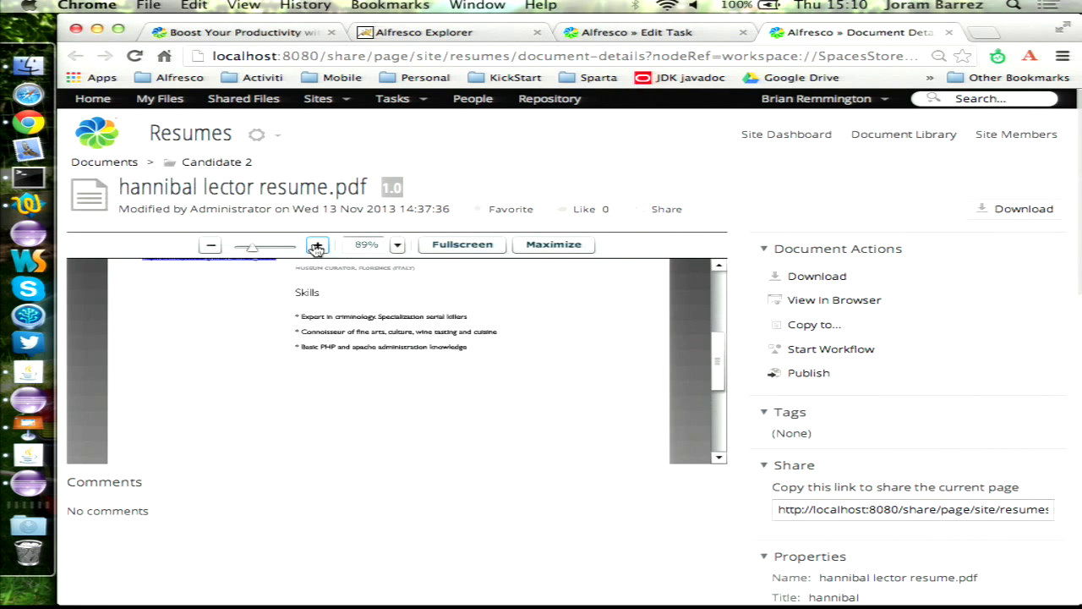
pyautogui.click(317, 244)
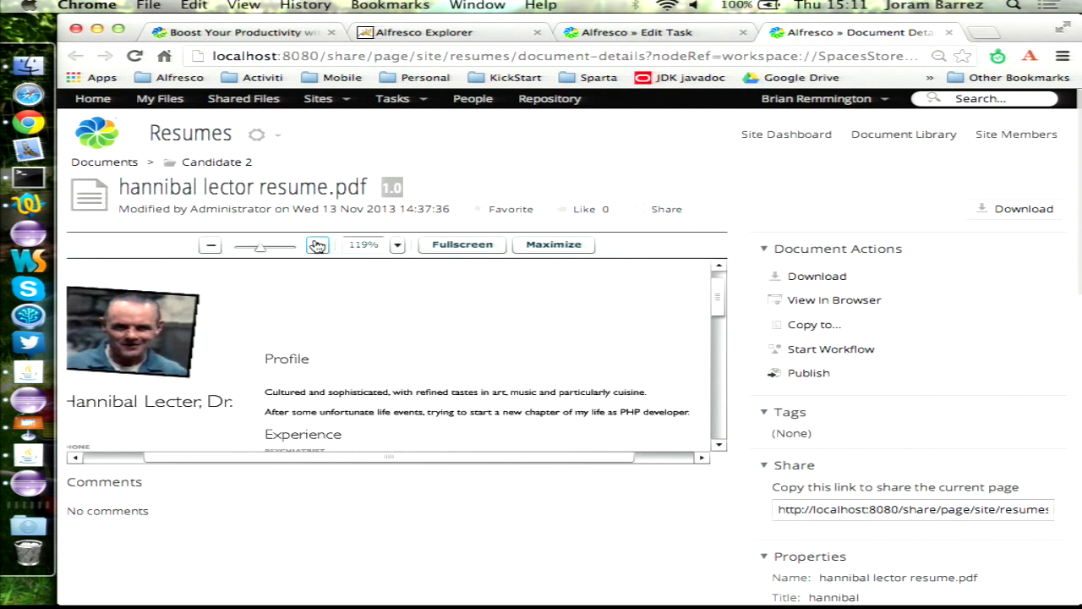
pyautogui.scroll(-3, 481, 331)
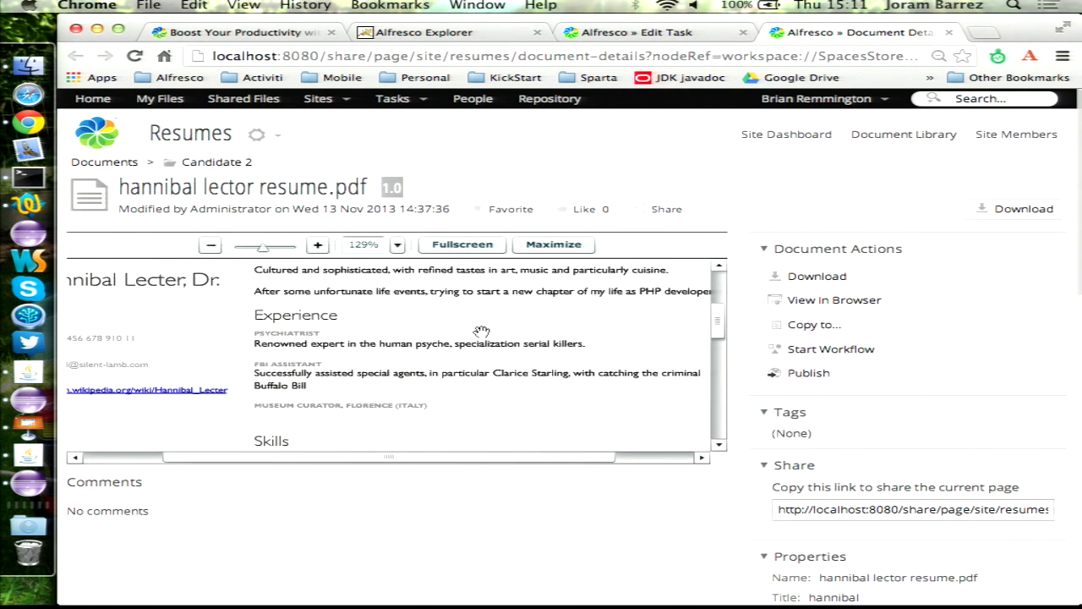
pyautogui.scroll(3, 482, 331)
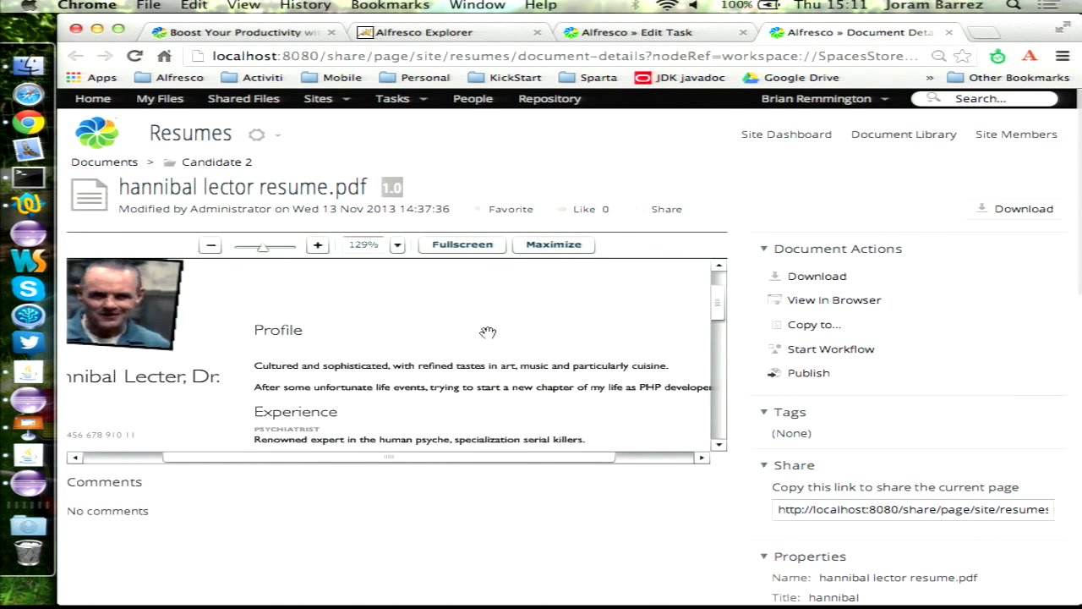
pyautogui.scroll(-2, 488, 331)
pyautogui.scroll(2, 488, 331)
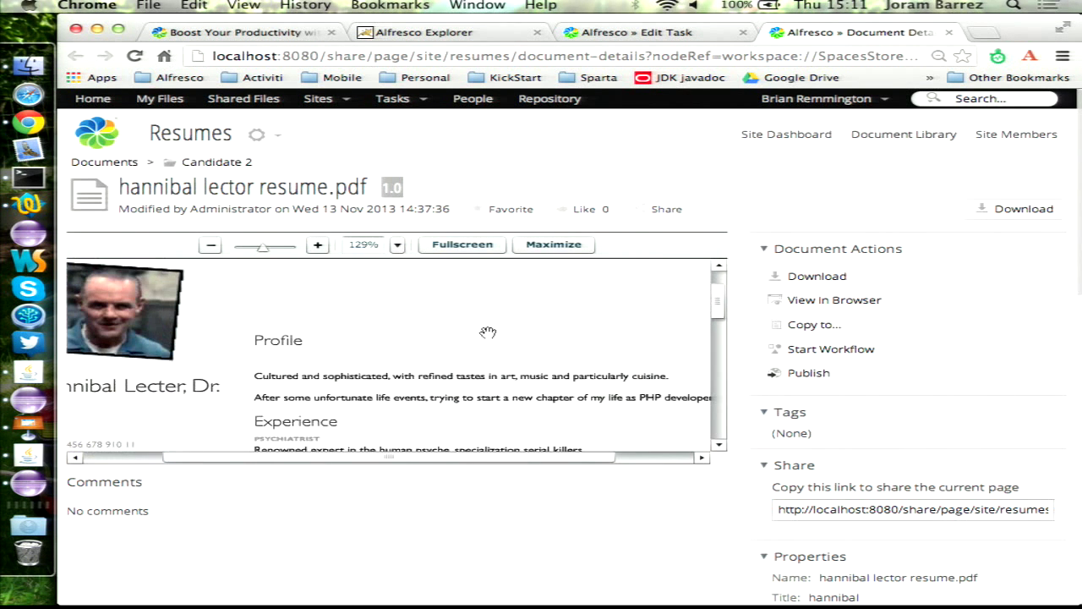
pyautogui.click(948, 32)
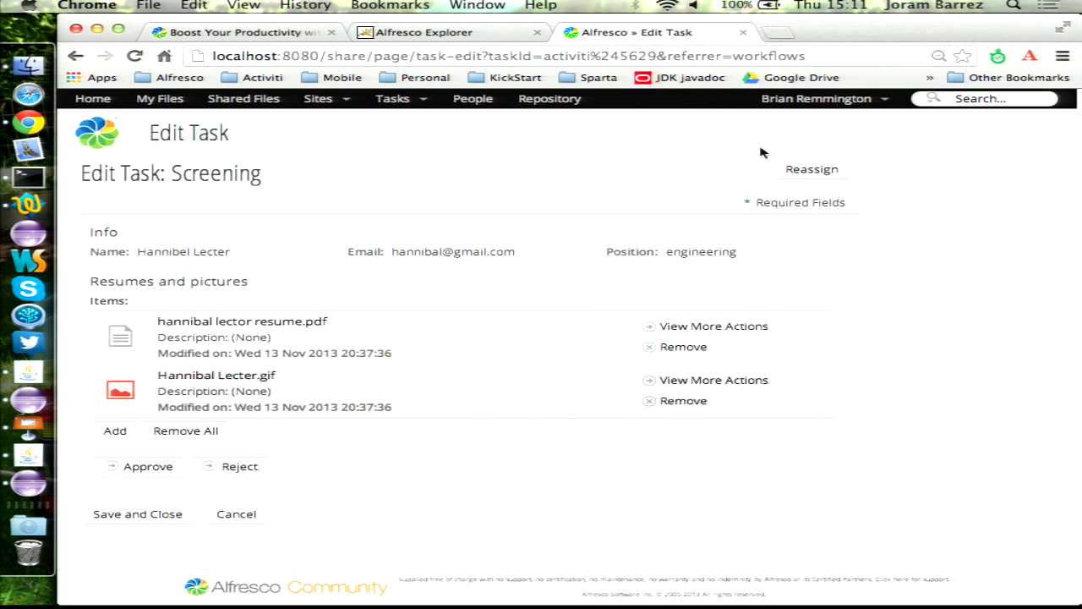
# - Approve the candidate at screening, check the process diagram, and open Schedule review
pyautogui.click(148, 472)
pyautogui.scroll(-5, 533, 336)
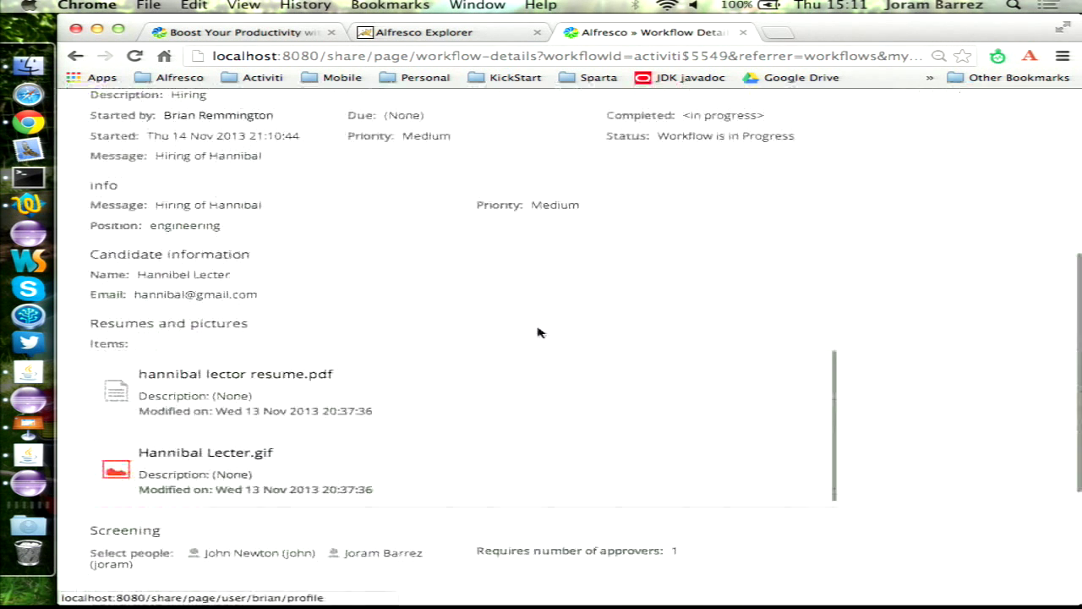
pyautogui.scroll(-2, 538, 332)
pyautogui.scroll(8, 524, 372)
pyautogui.click(770, 218)
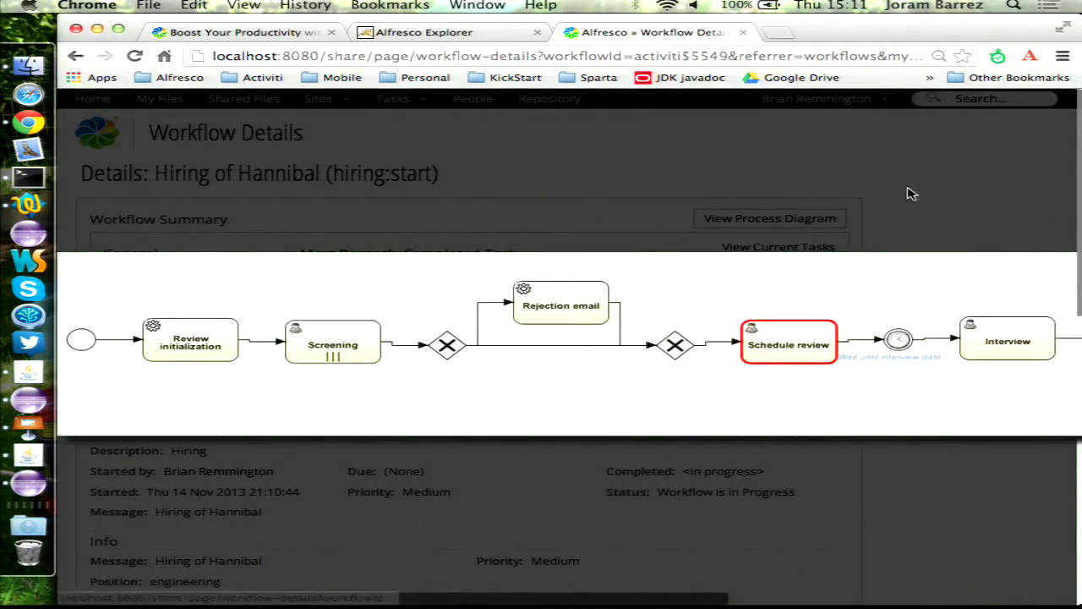
pyautogui.click(909, 194)
pyautogui.scroll(-10, 423, 363)
pyautogui.click(143, 402)
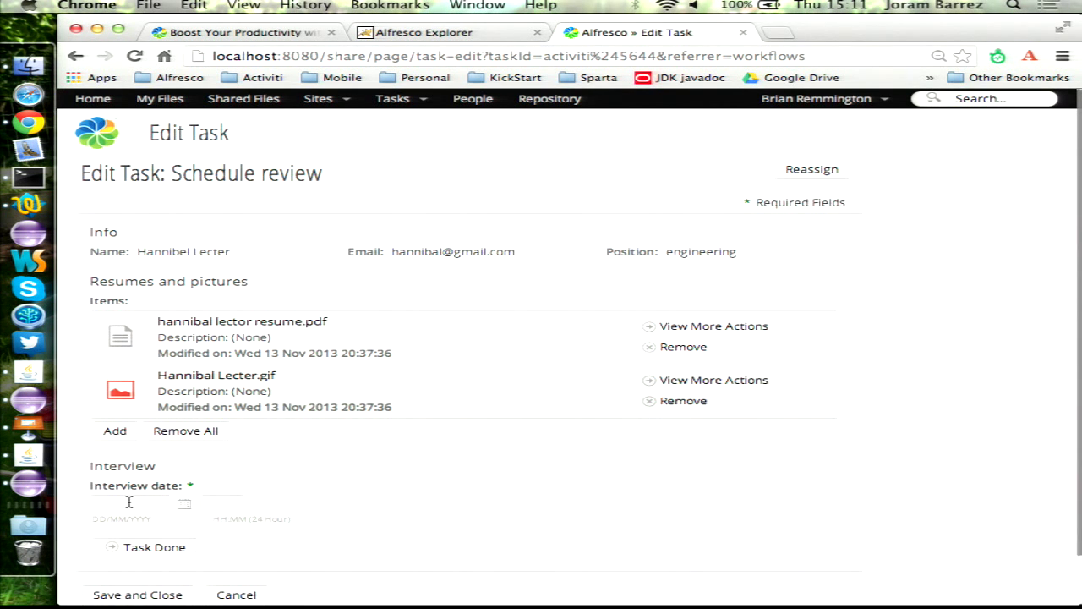
# - Schedule the interview for 14 November at 15:11 and mark the task done
pyautogui.click(186, 505)
pyautogui.scroll(-2, 203, 541)
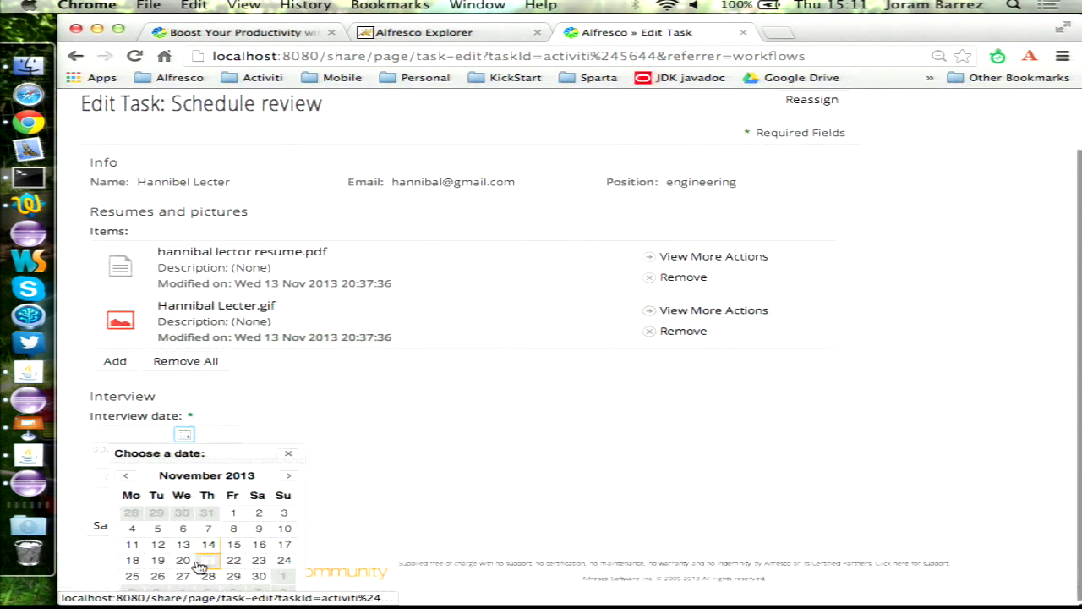
pyautogui.click(206, 545)
pyautogui.click(218, 449)
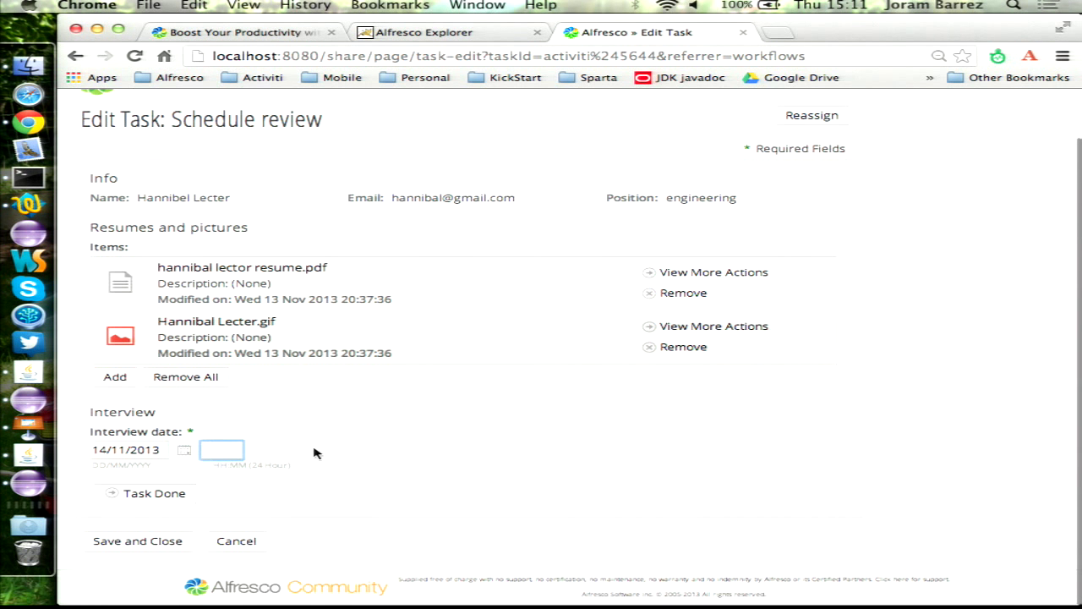
pyautogui.write('15')
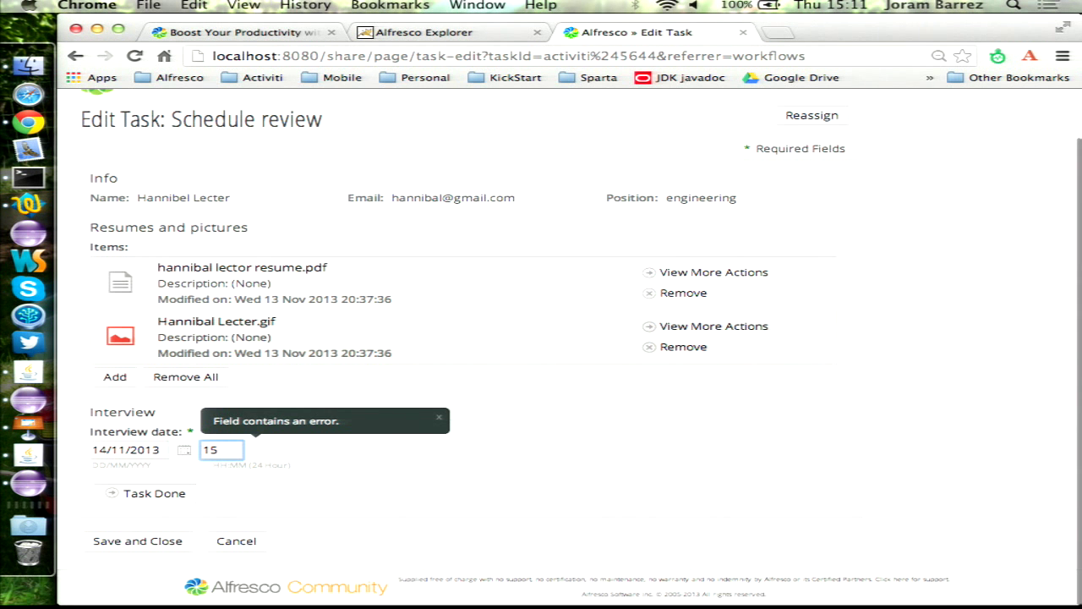
pyautogui.press('BackSpace')
pyautogui.write('5:11')
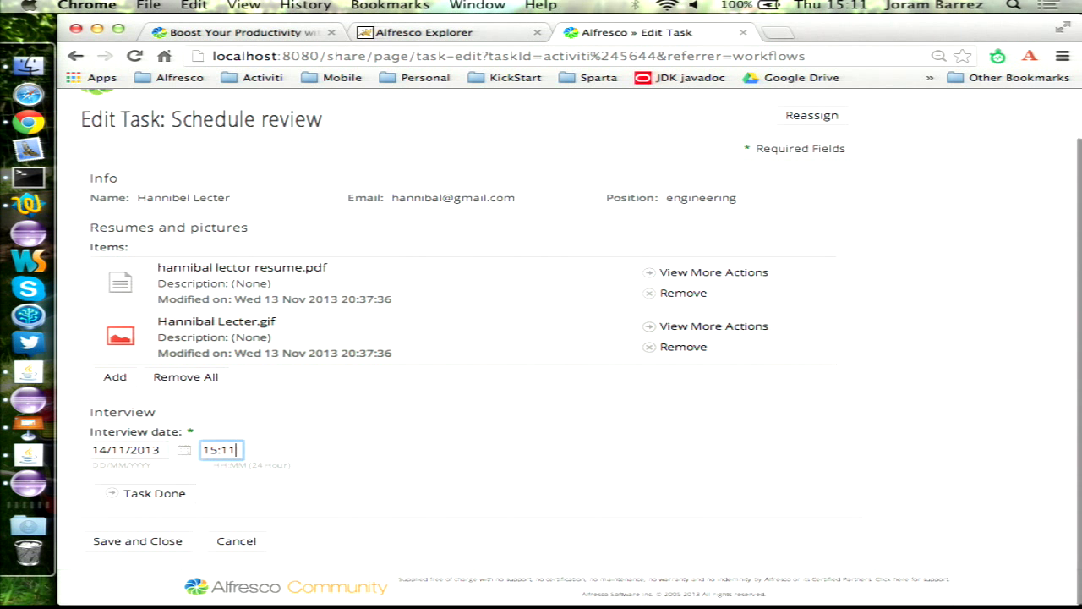
pyautogui.click(146, 497)
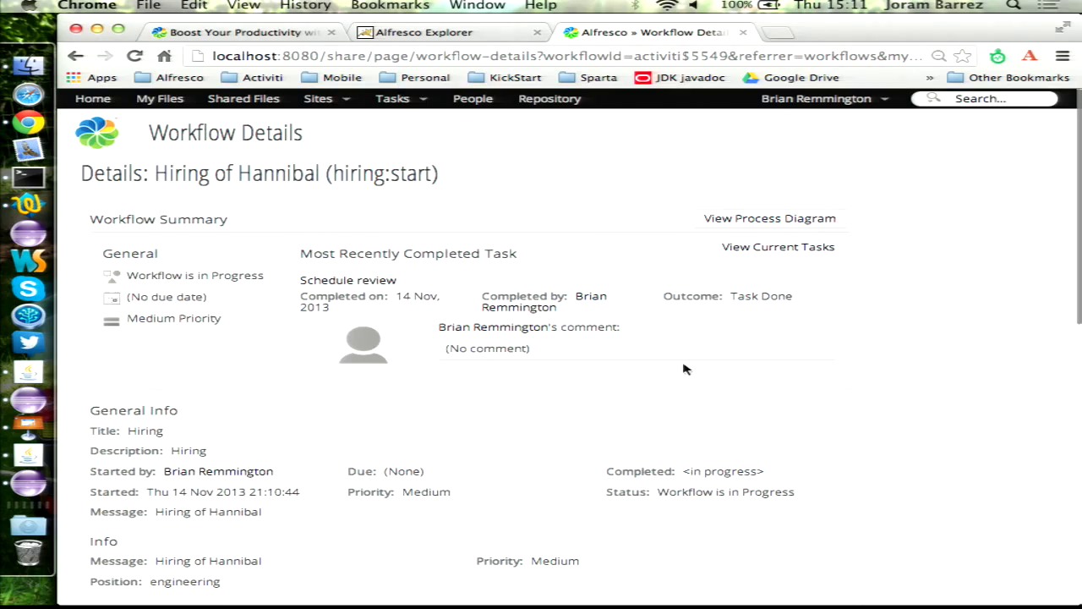
# - Check the workflow's process diagram after scheduling the interview
pyautogui.scroll(-10, 685, 364)
pyautogui.scroll(10, 685, 360)
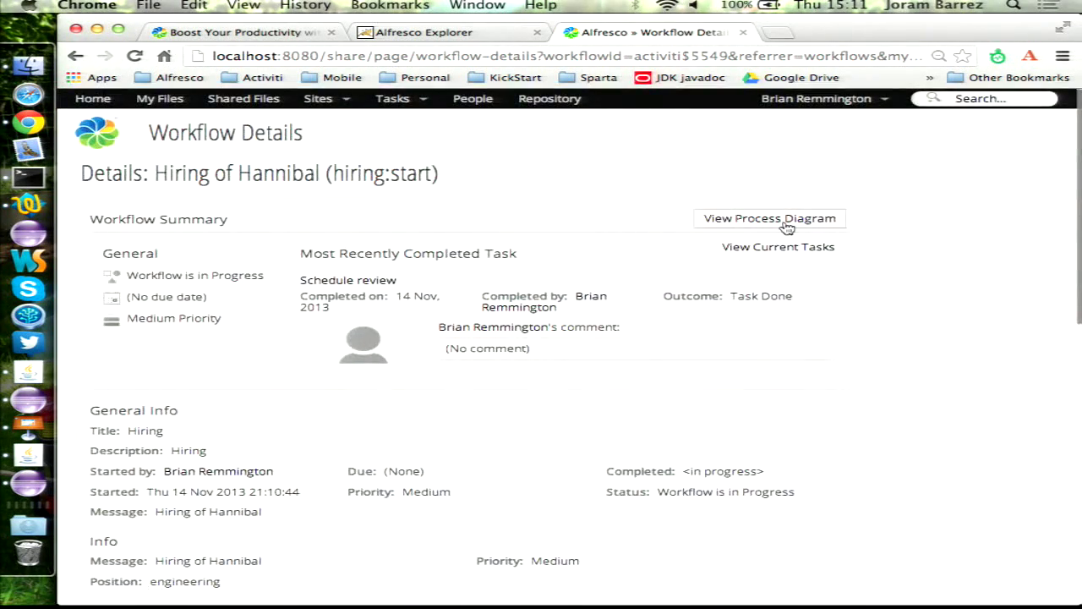
pyautogui.click(786, 221)
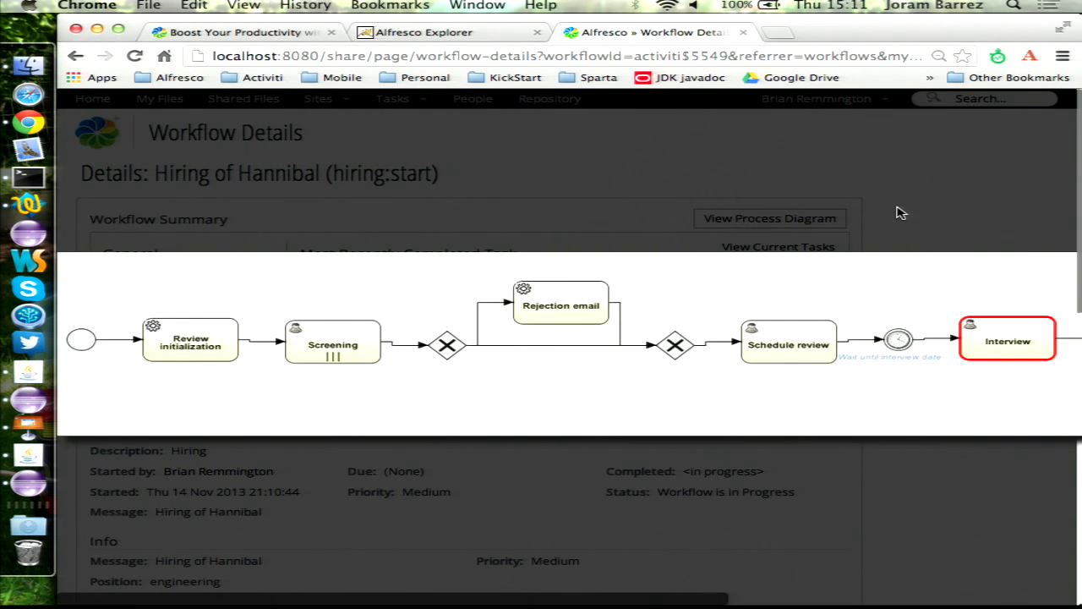
pyautogui.click(901, 212)
pyautogui.scroll(-10, 282, 380)
# - Complete the Interview task with General impression 'good', then view the diagram's current step
pyautogui.click(131, 448)
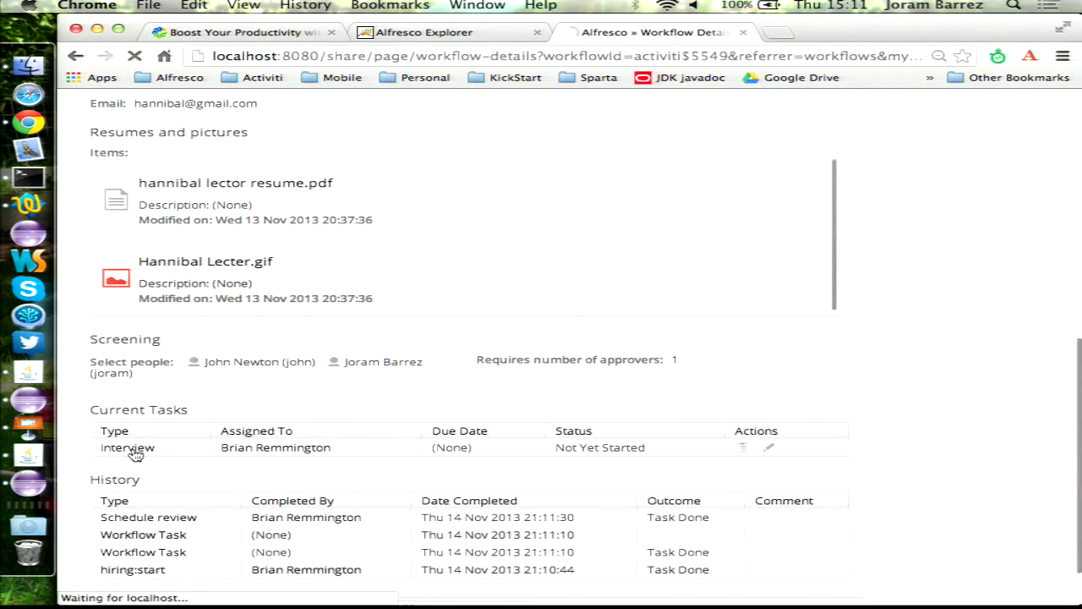
pyautogui.scroll(-2, 353, 405)
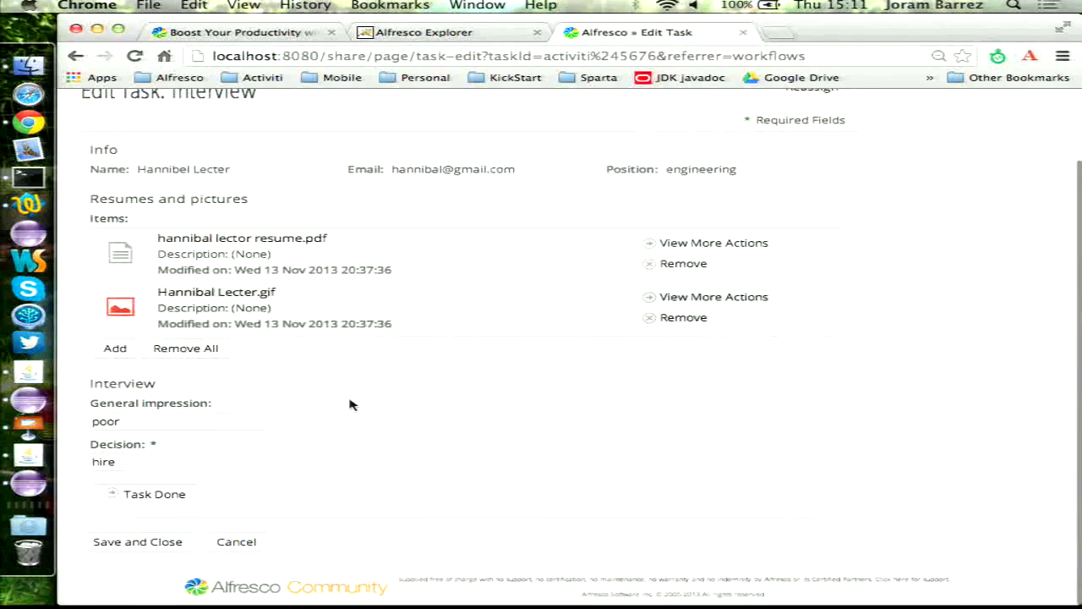
pyautogui.click(177, 426)
pyautogui.click(170, 443)
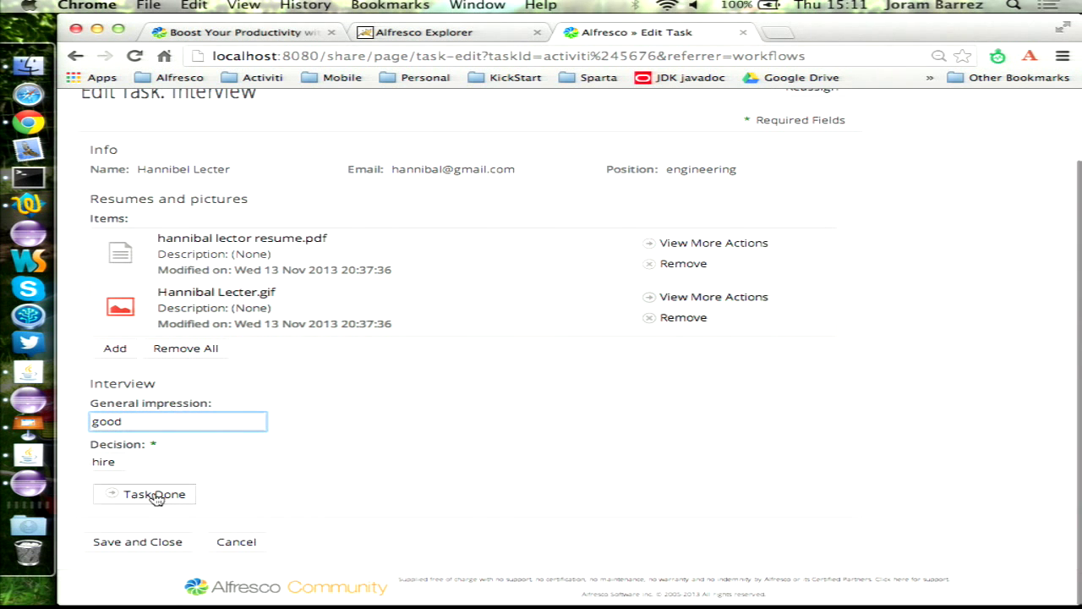
pyautogui.click(155, 496)
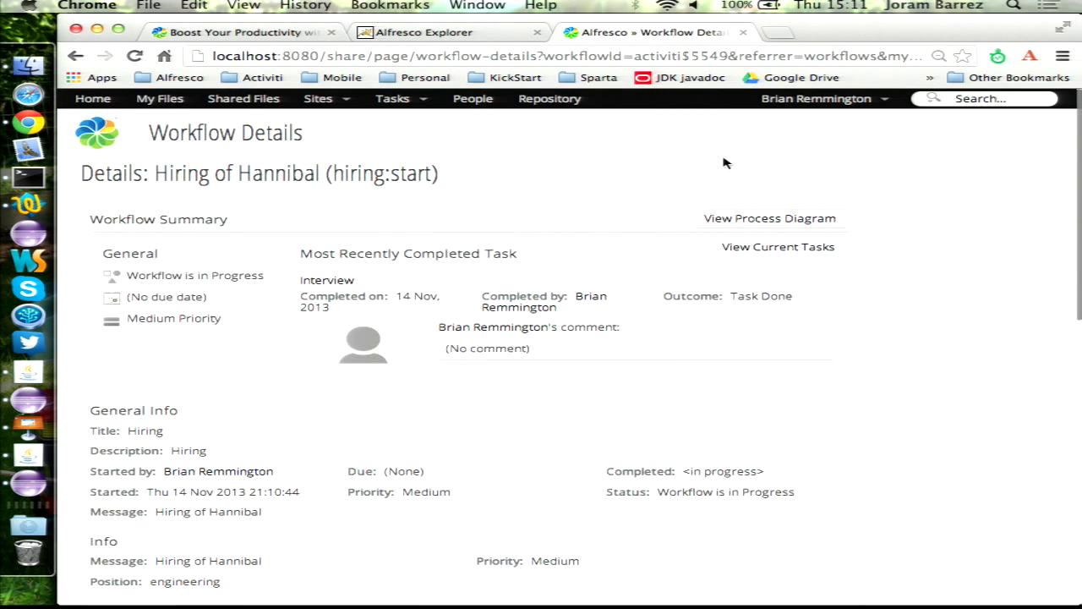
pyautogui.click(748, 220)
pyautogui.hscroll(10, 728, 359)
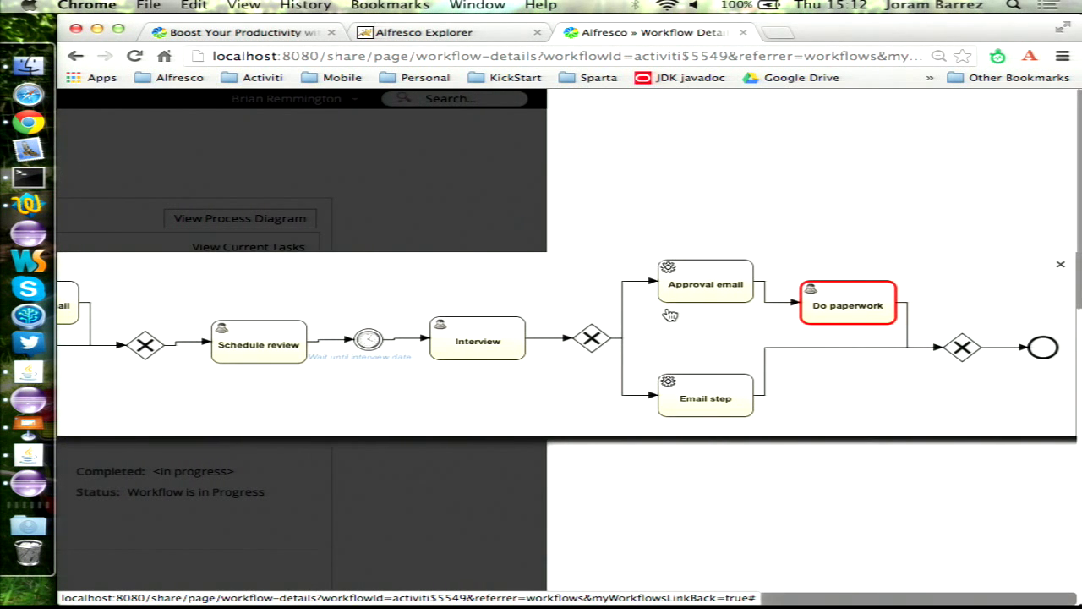
pyautogui.click(23, 66)
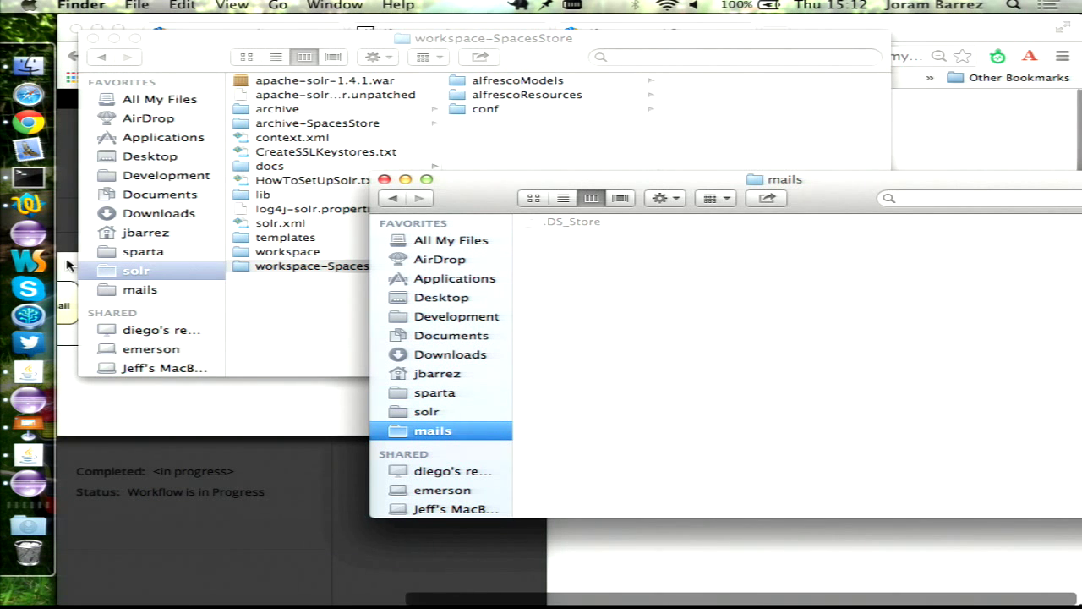
# - Leave Finder's mails folder and return to the browser showing the workflow diagram
pyautogui.click(18, 120)
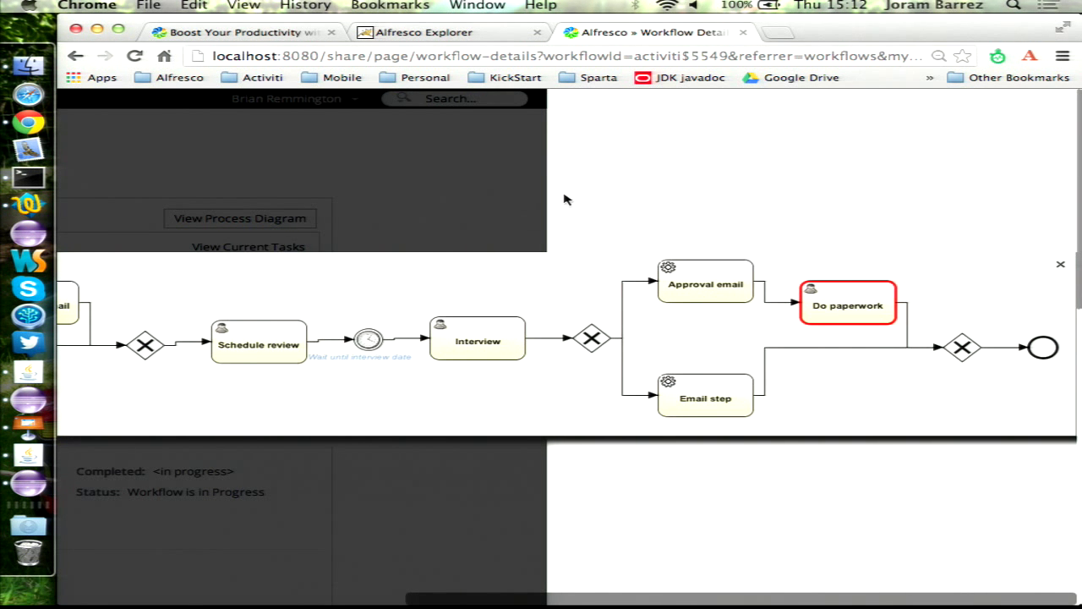
# - Complete the Do paperwork task so the Hiring workflow shows as finished
pyautogui.click(364, 200)
pyautogui.scroll(-10, 363, 220)
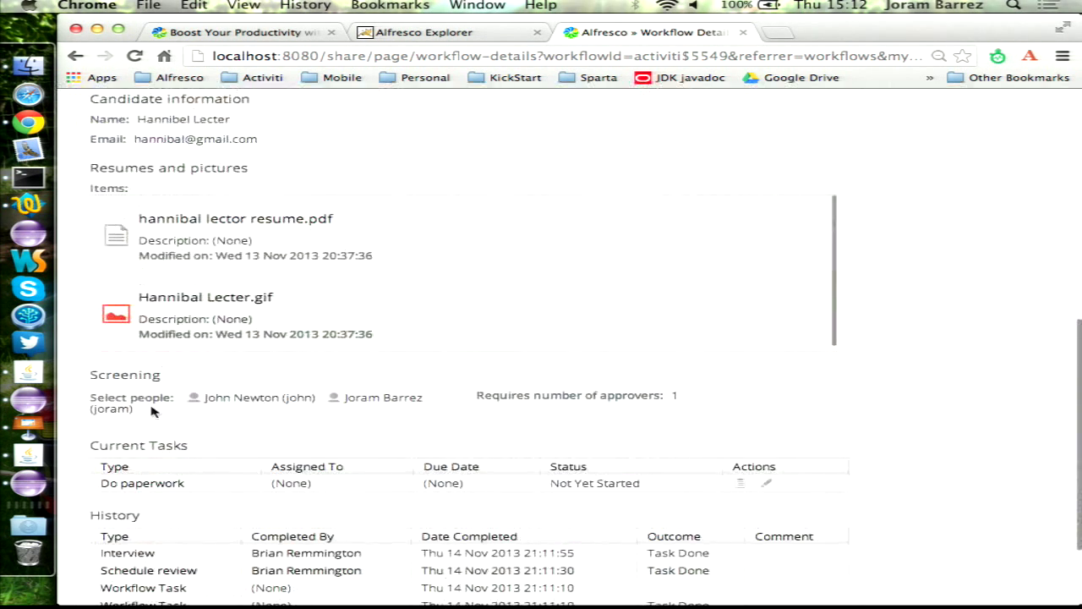
pyautogui.click(144, 486)
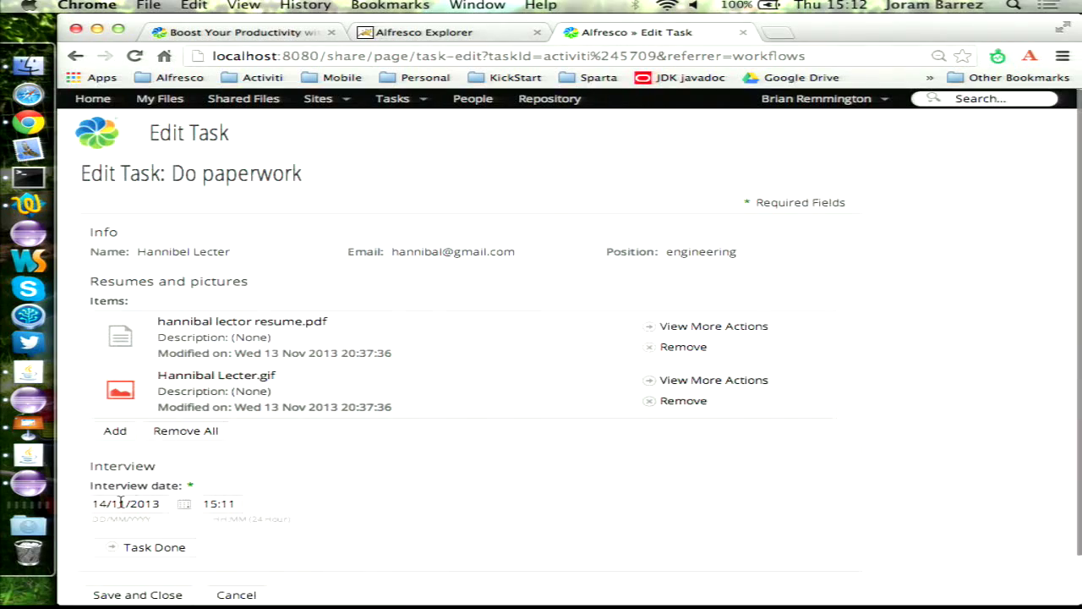
pyautogui.scroll(-2, 258, 482)
pyautogui.click(155, 493)
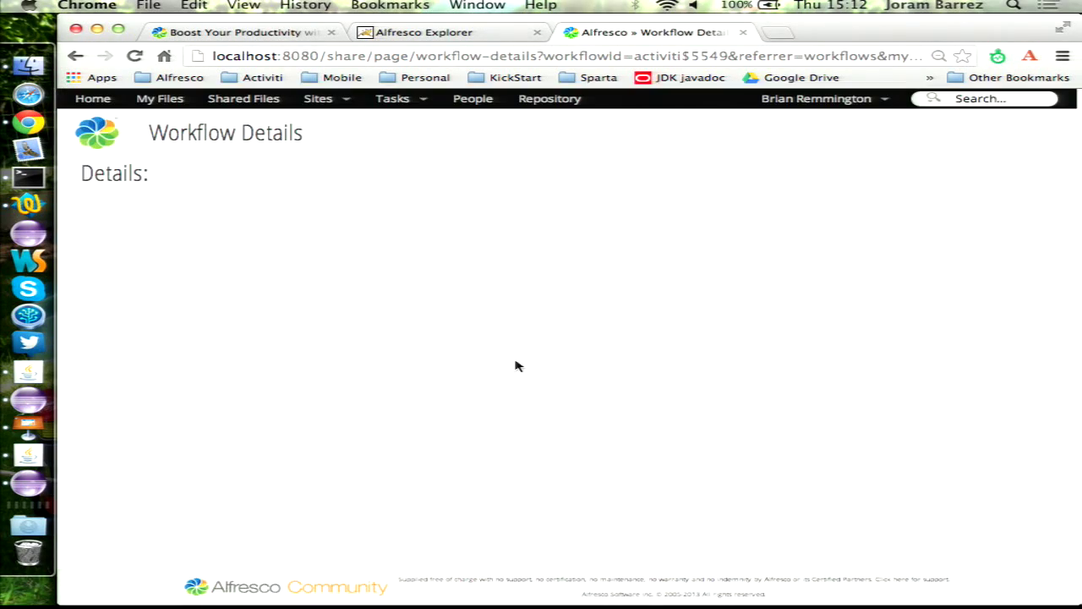
pyautogui.scroll(-5, 474, 355)
pyautogui.scroll(-5, 440, 352)
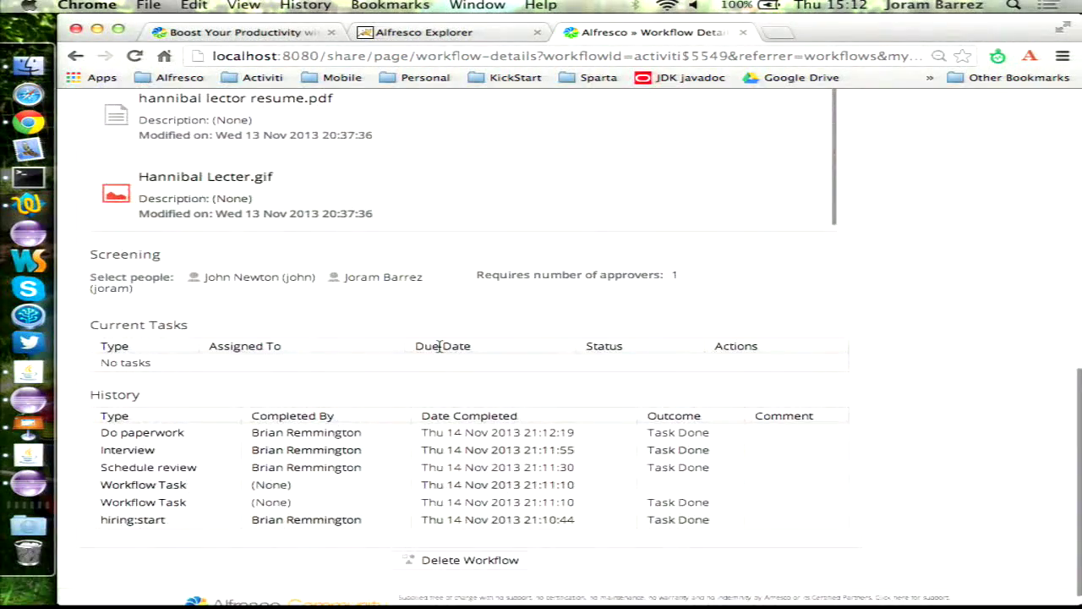
pyautogui.scroll(12, 441, 343)
pyautogui.click(393, 99)
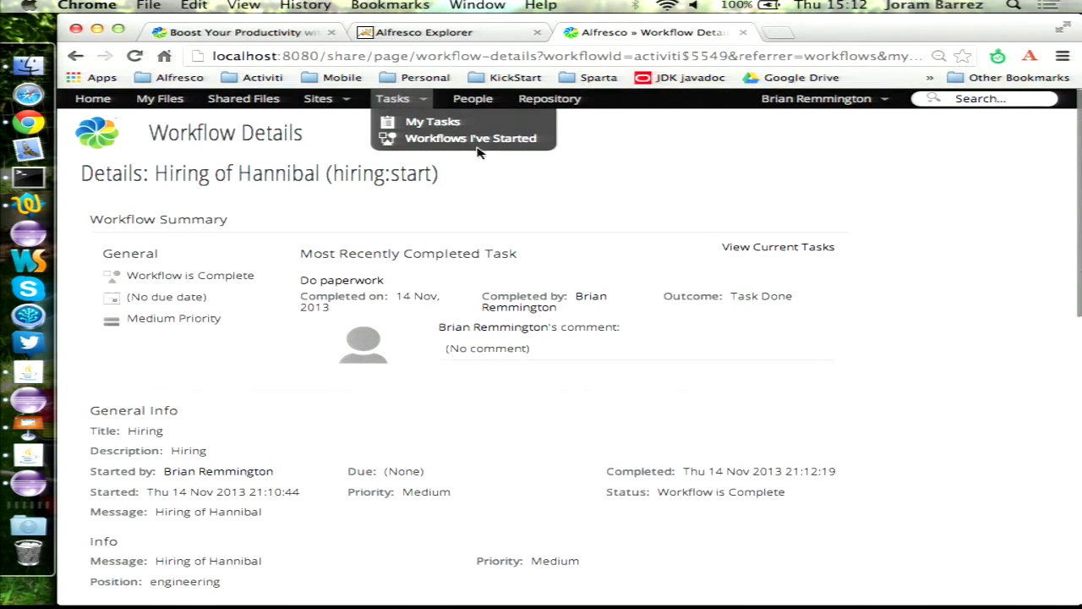
# - Play the Keynote slideshow full screen and advance to the Hot deployment slide
pyautogui.click(7, 436)
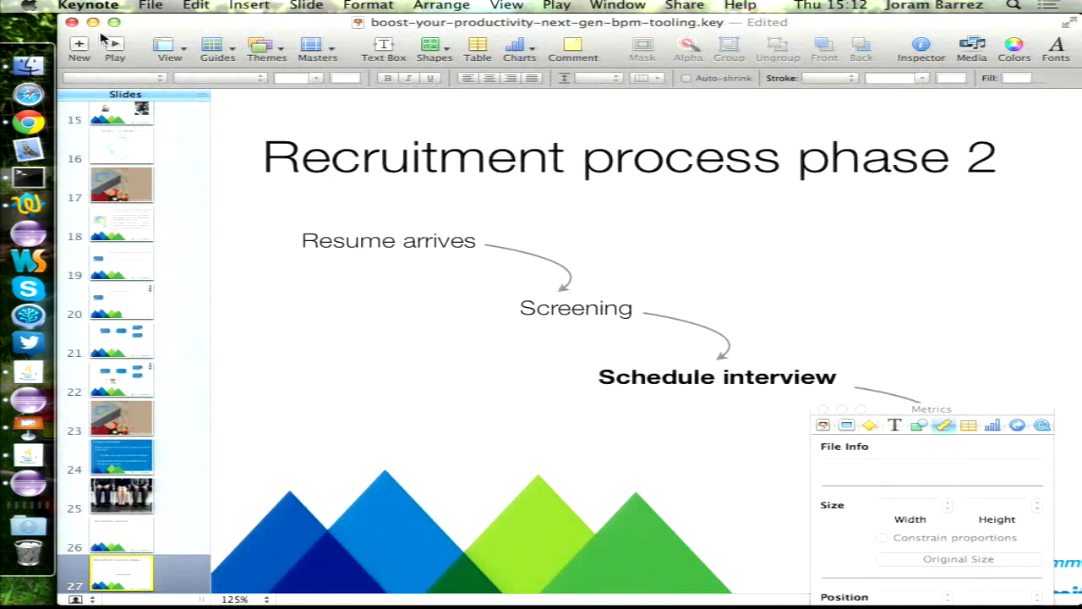
pyautogui.press('alt+super+p')
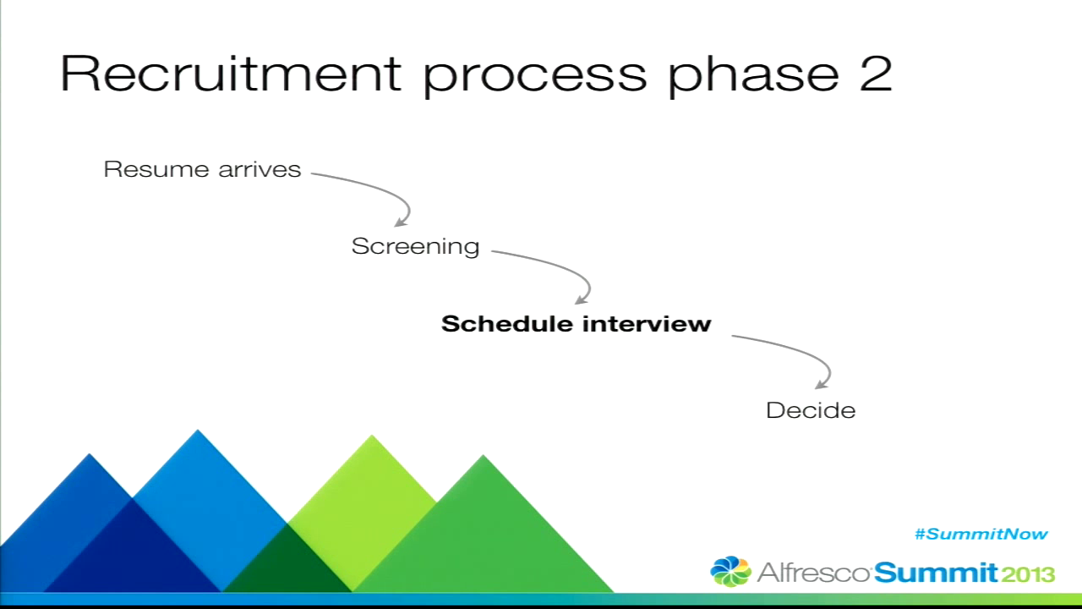
pyautogui.press('Right')
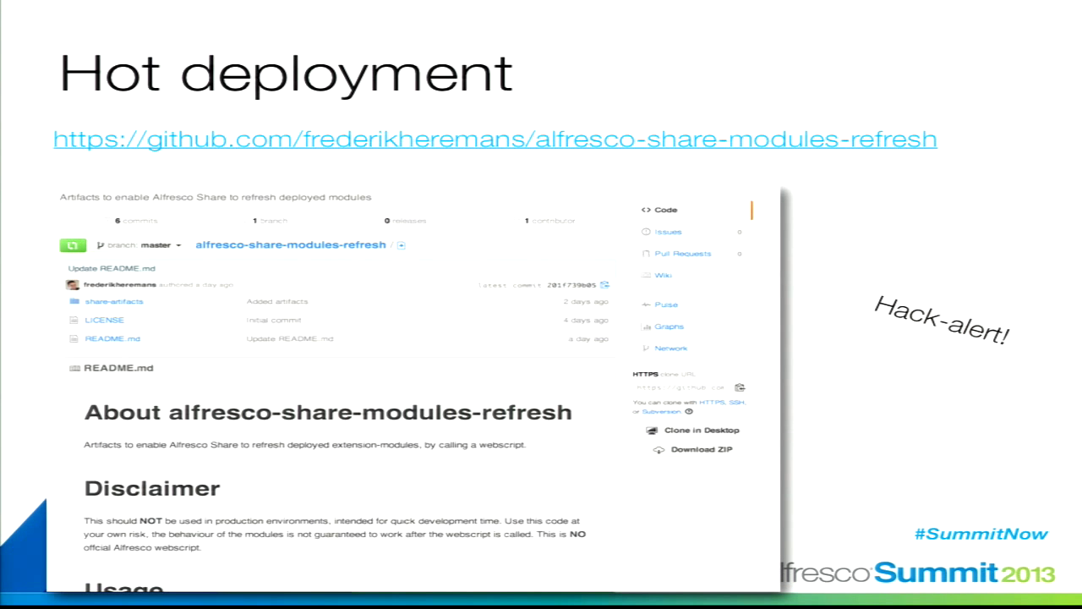
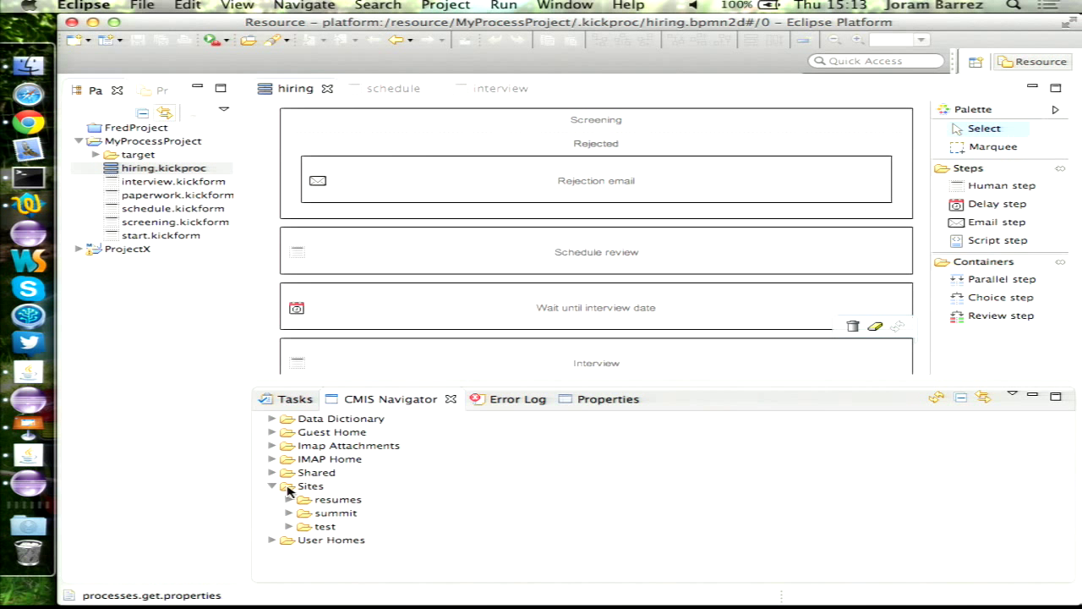
# - Expand summit's document library and synchronize hiring.kickproc with the repository via Kickstart
pyautogui.doubleClick(359, 514)
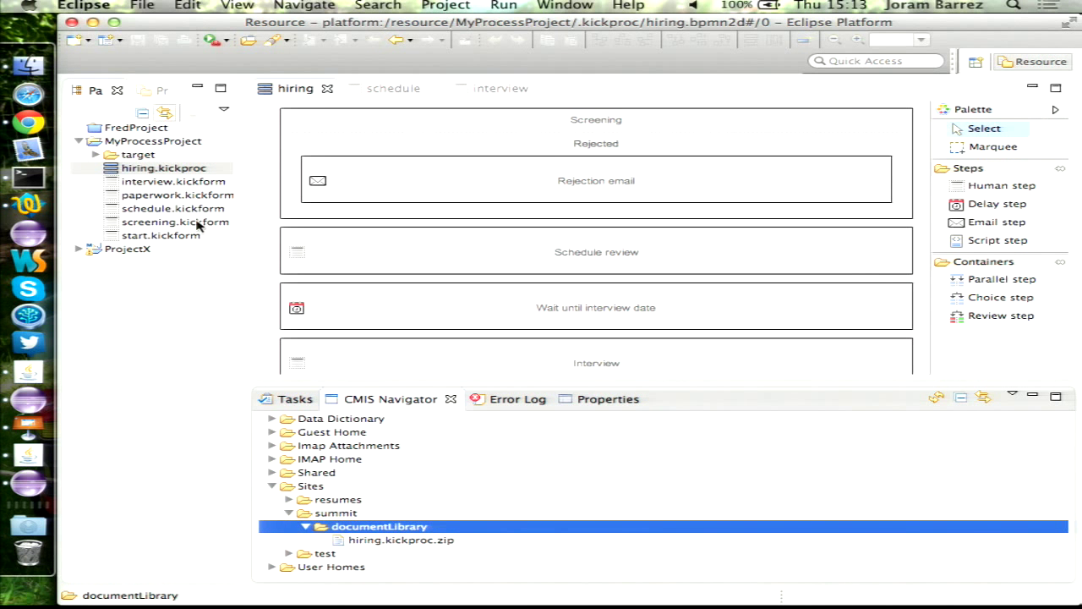
pyautogui.rightClick(166, 171)
pyautogui.moveTo(275, 565)
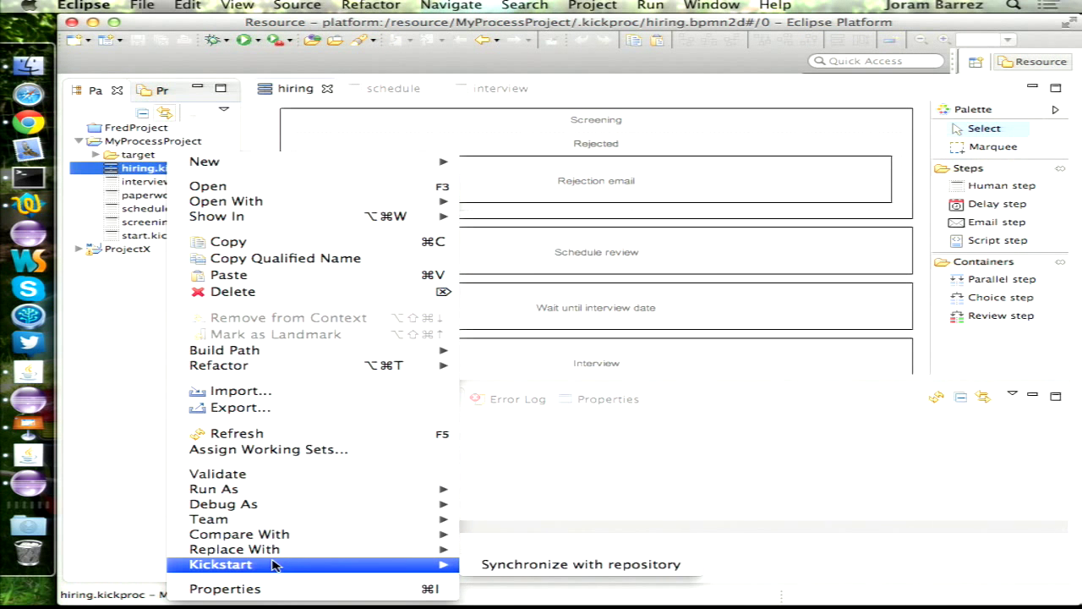
pyautogui.click(568, 565)
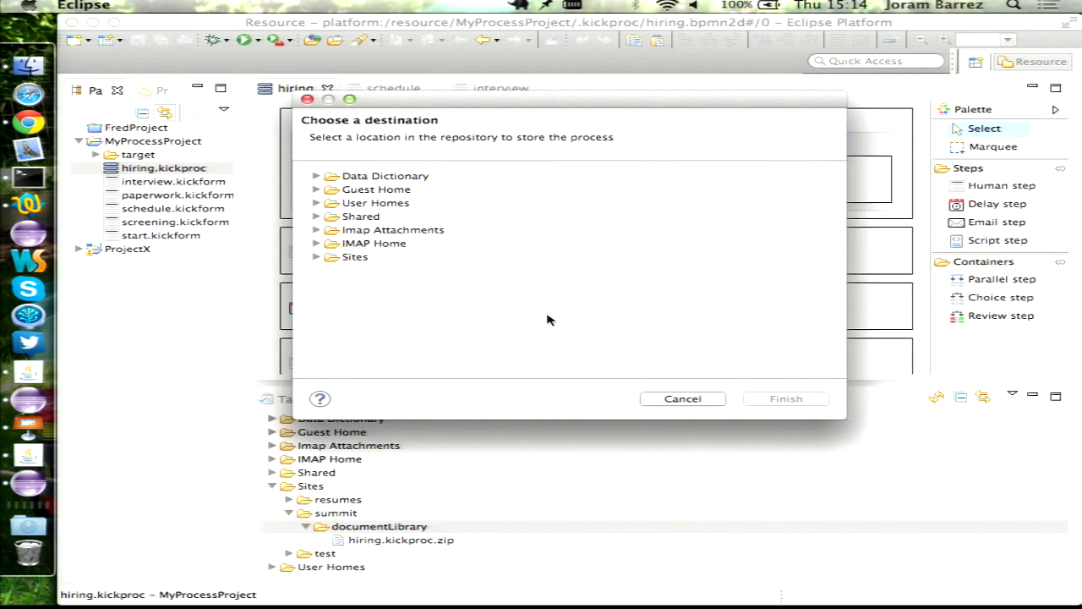
# - Download hiring.kickproc.zip from the summit document library into the ProjectX project
pyautogui.press('Escape')
pyautogui.click(129, 250)
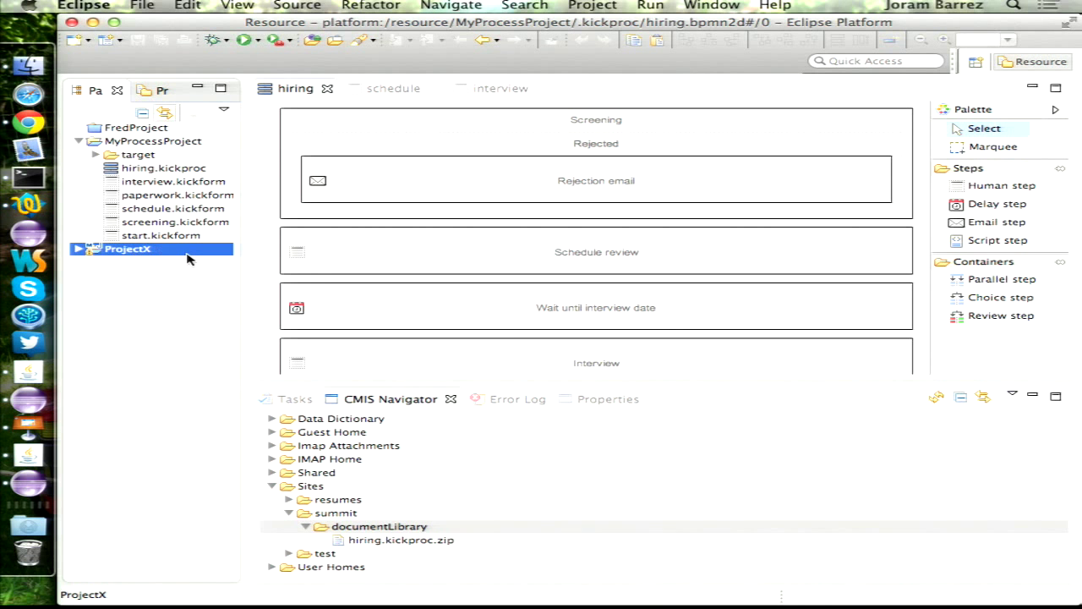
pyautogui.doubleClick(135, 254)
pyautogui.rightClick(377, 541)
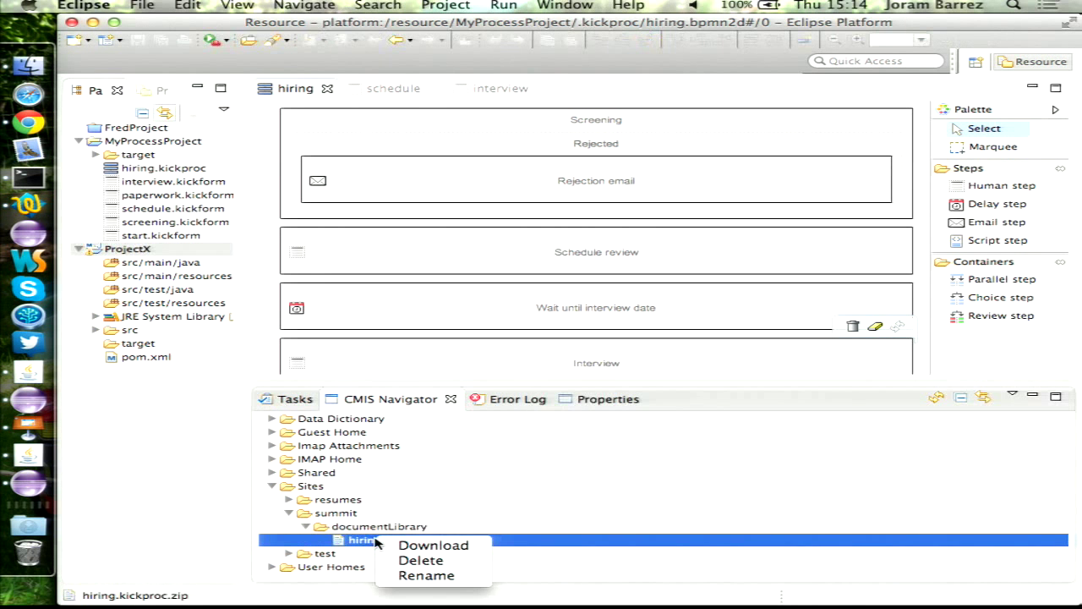
pyautogui.click(469, 546)
pyautogui.click(334, 154)
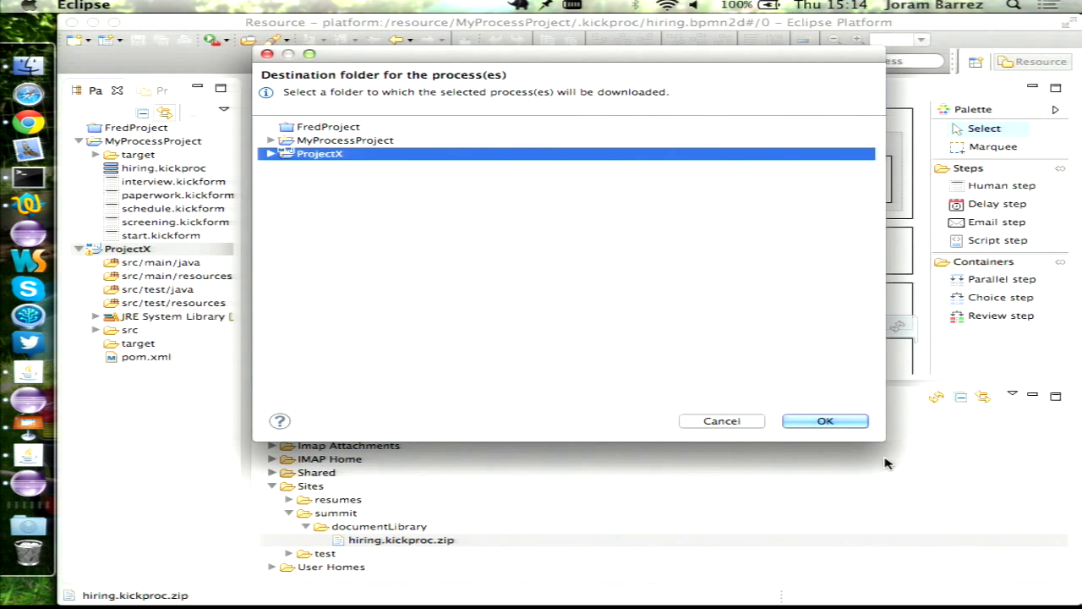
pyautogui.click(825, 421)
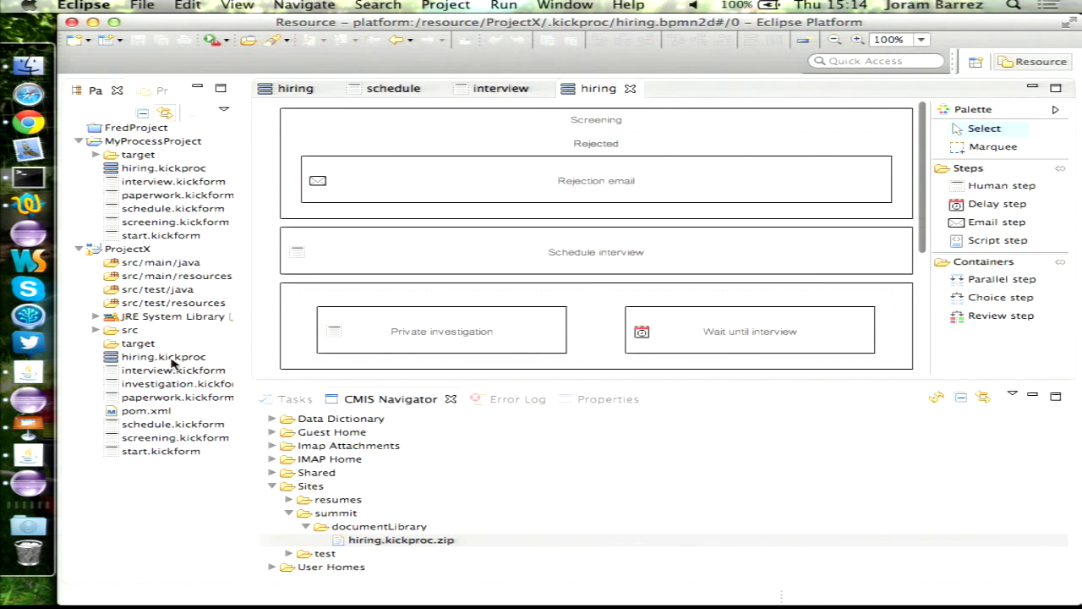
# - Maximize the hiring diagram for review, then restore it to normal size
pyautogui.doubleClick(589, 94)
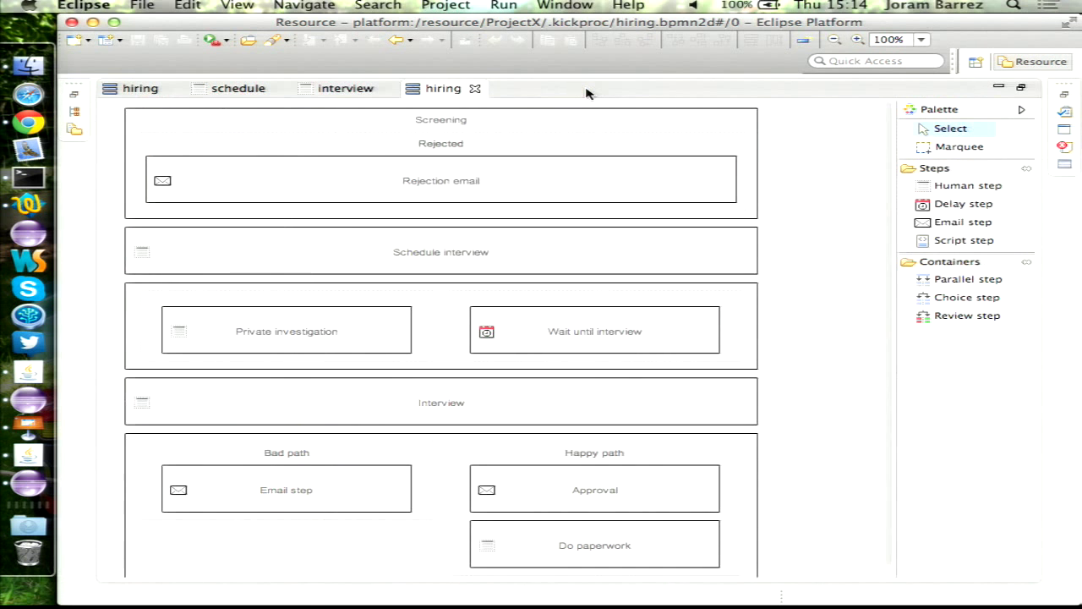
pyautogui.moveTo(457, 337)
pyautogui.moveTo(642, 347)
pyautogui.doubleClick(430, 90)
pyautogui.click(593, 406)
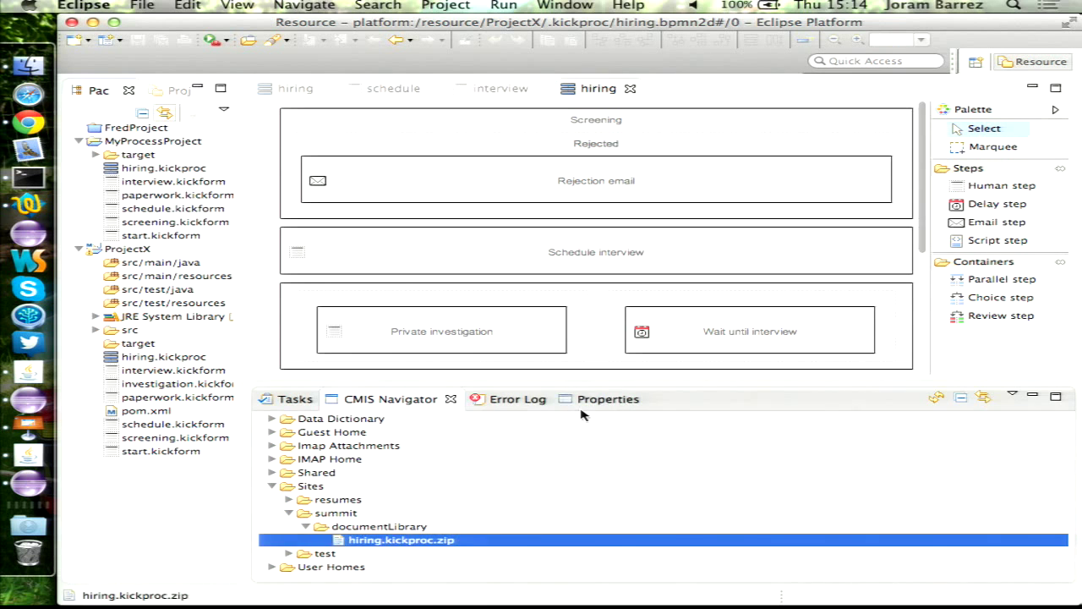
pyautogui.click(594, 406)
# - Inspect the Private investigation form's Evidence field, then select the Interview step in the hiring diagram
pyautogui.click(541, 330)
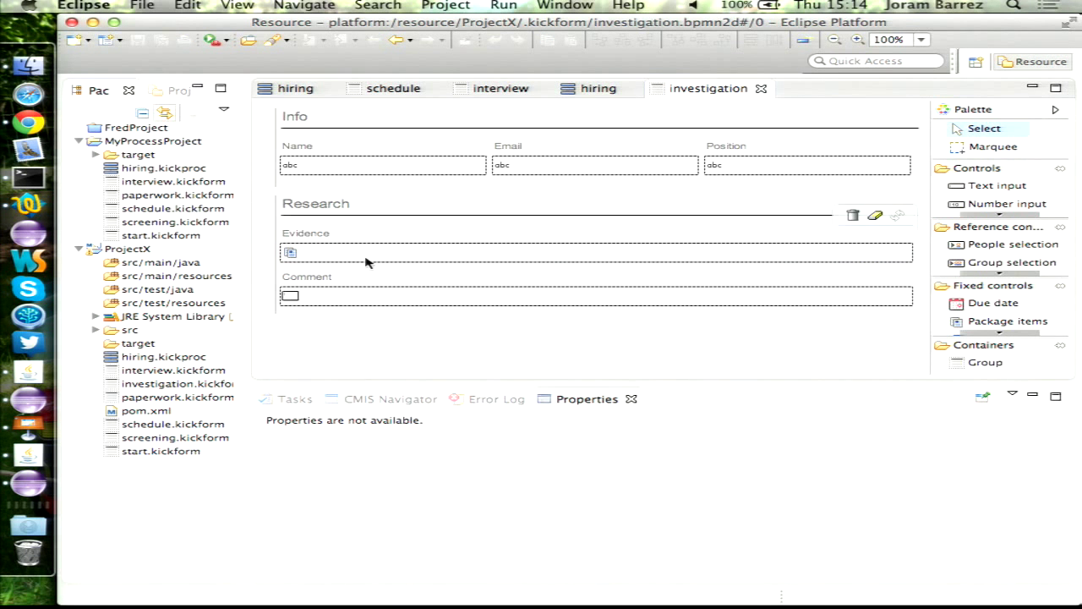
pyautogui.click(330, 253)
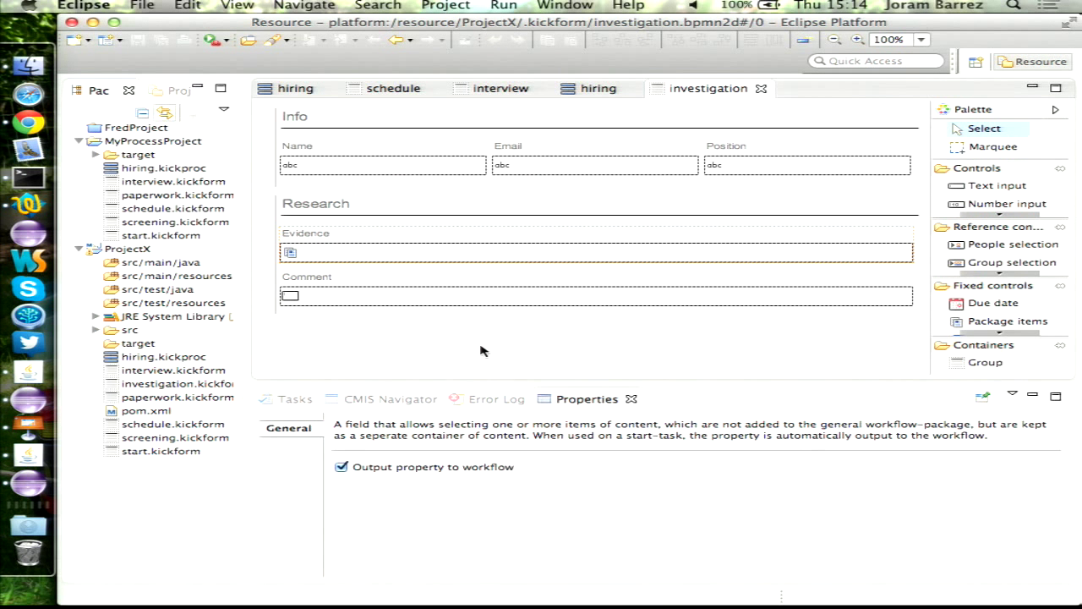
pyautogui.click(998, 274)
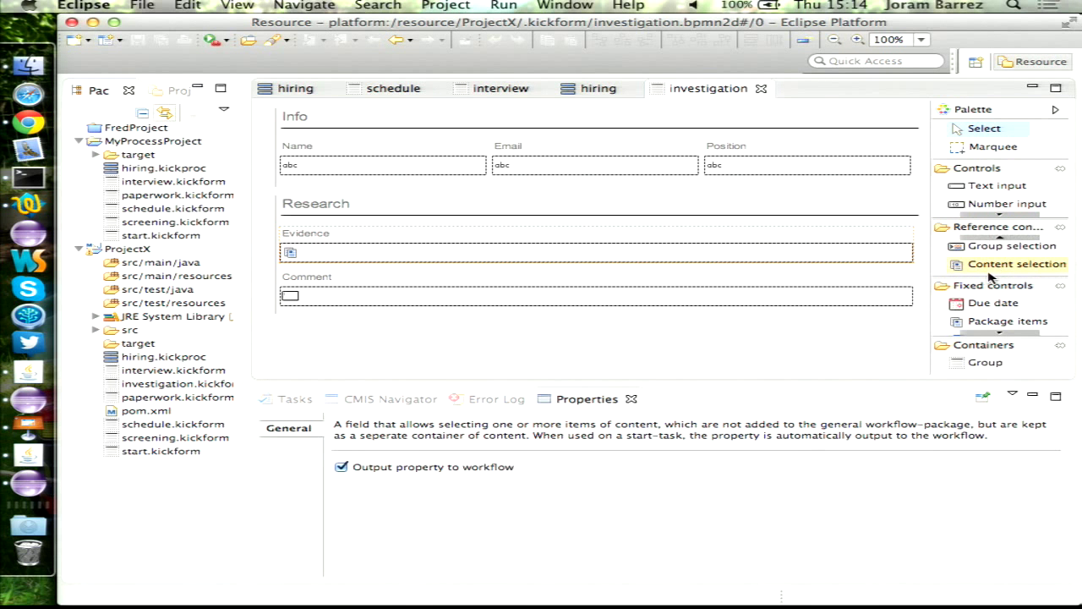
pyautogui.click(612, 88)
pyautogui.scroll(-4, 447, 252)
pyautogui.click(508, 229)
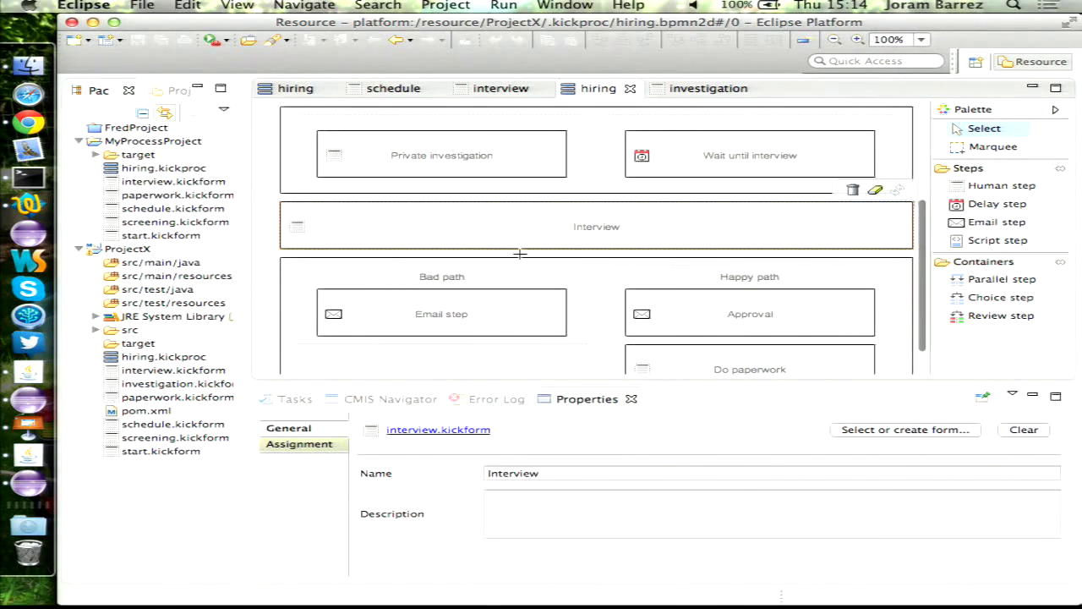
# - Inspect the Evidence field of interview.kickform, then close all open editors
pyautogui.click(440, 431)
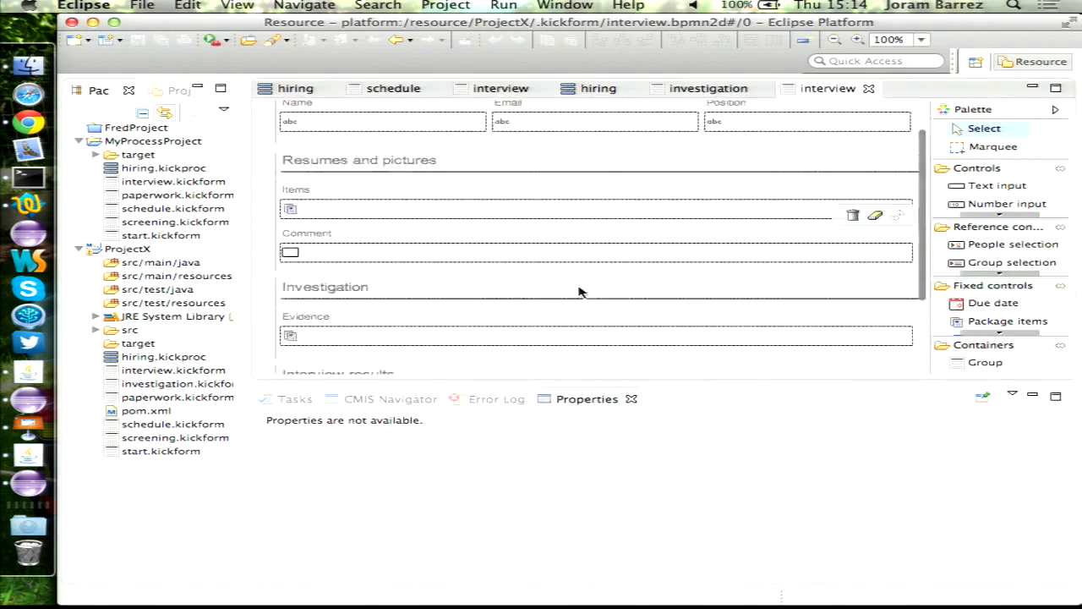
pyautogui.scroll(-3, 580, 292)
pyautogui.click(364, 222)
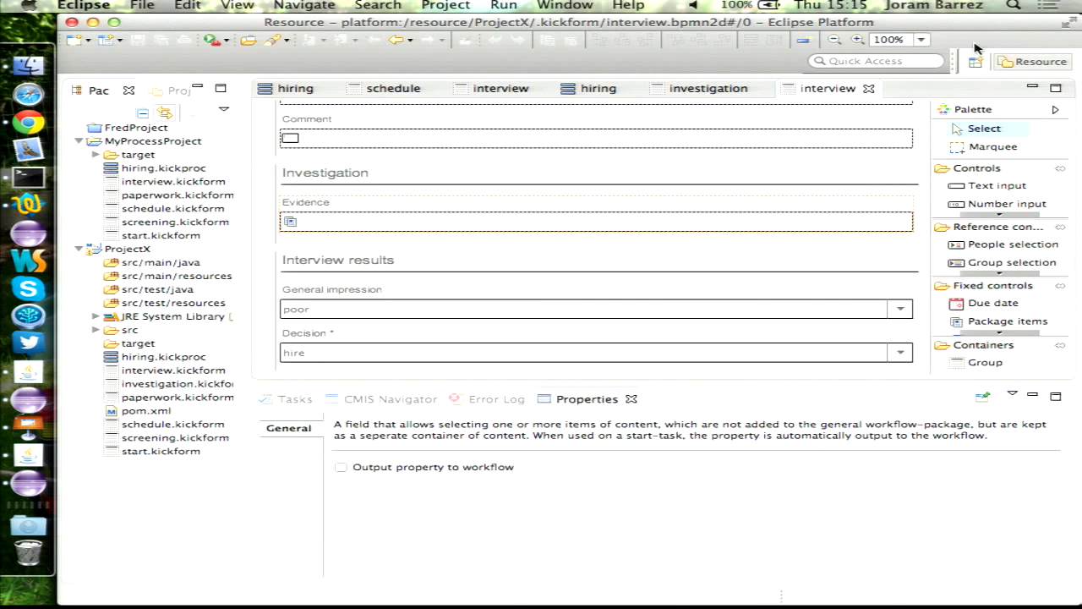
pyautogui.rightClick(791, 93)
pyautogui.click(866, 132)
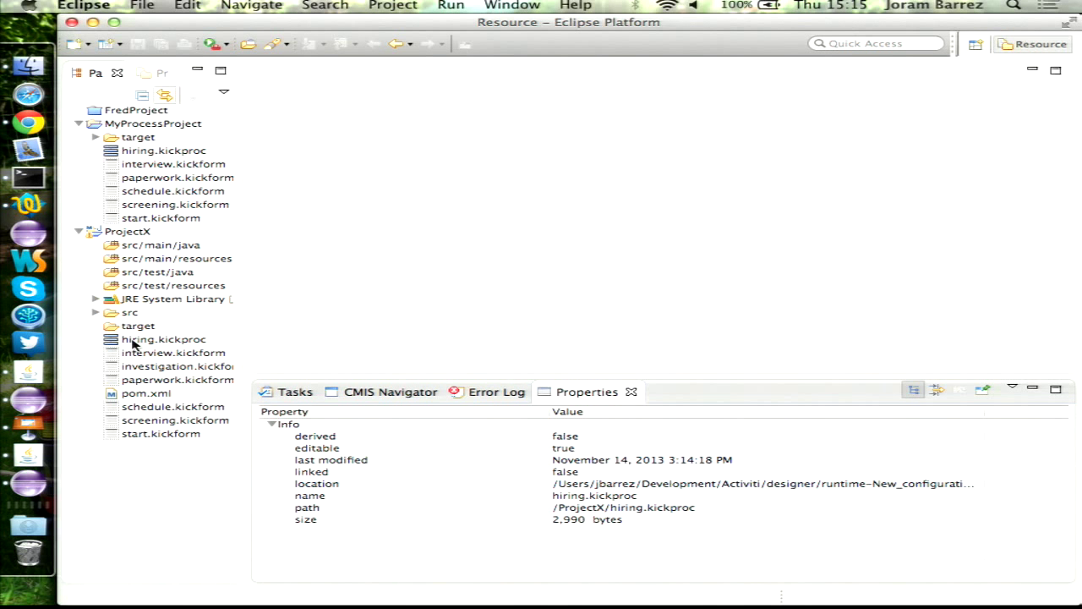
# - Start a Kickstart Process export of hiring.kickproc, cancel it, and open the process in the designer
pyautogui.rightClick(132, 343)
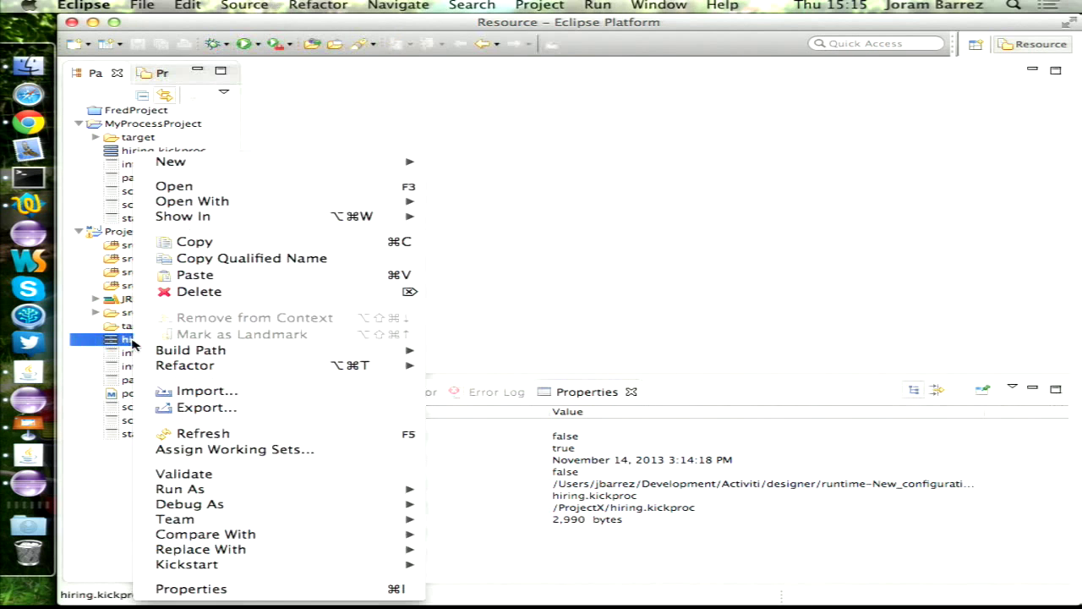
pyautogui.click(317, 413)
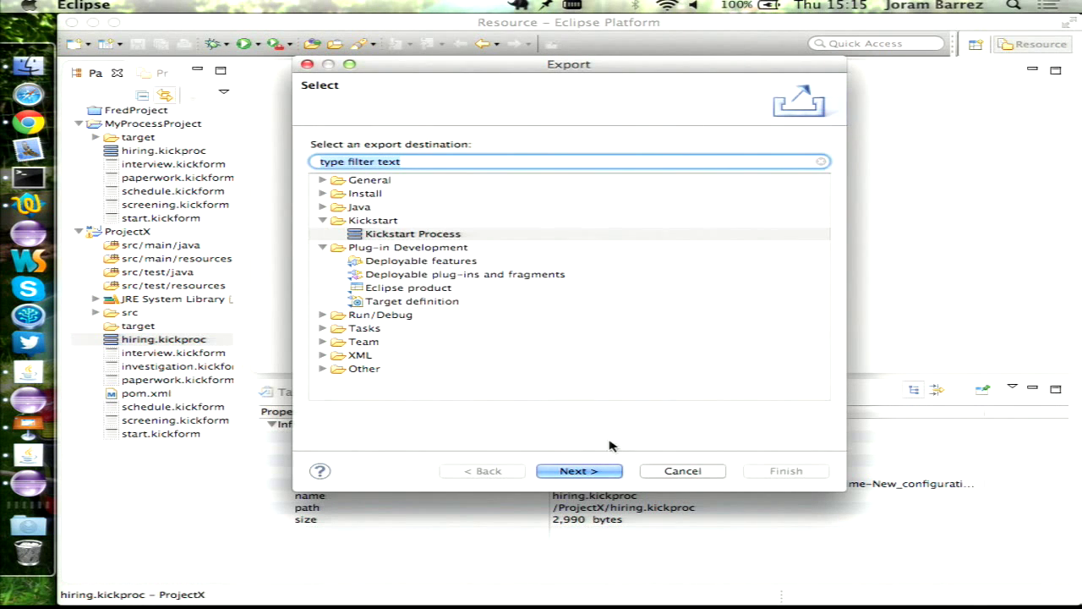
pyautogui.click(583, 472)
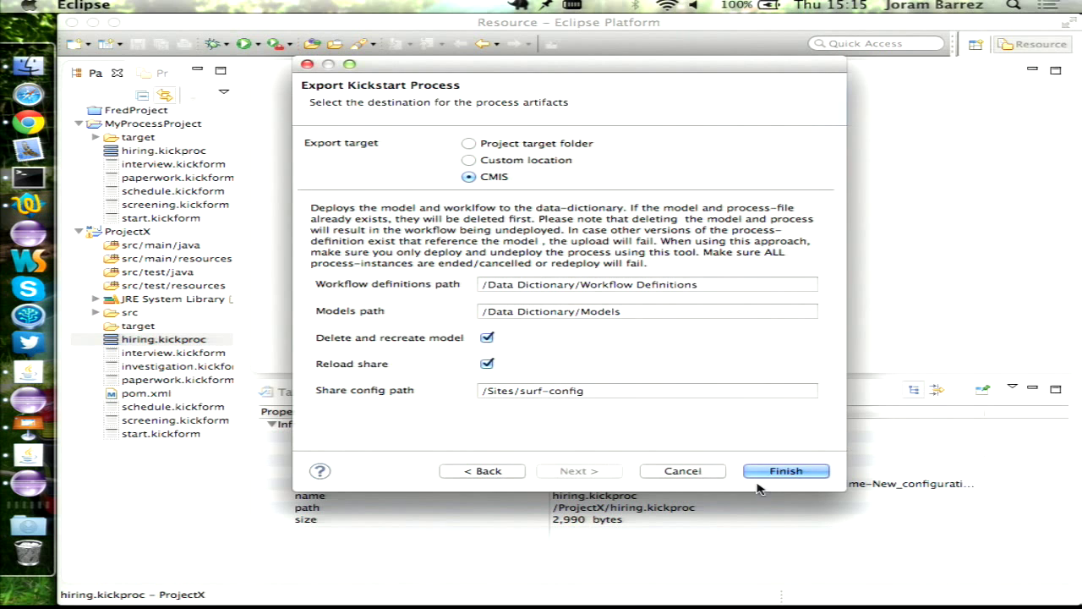
pyautogui.click(683, 471)
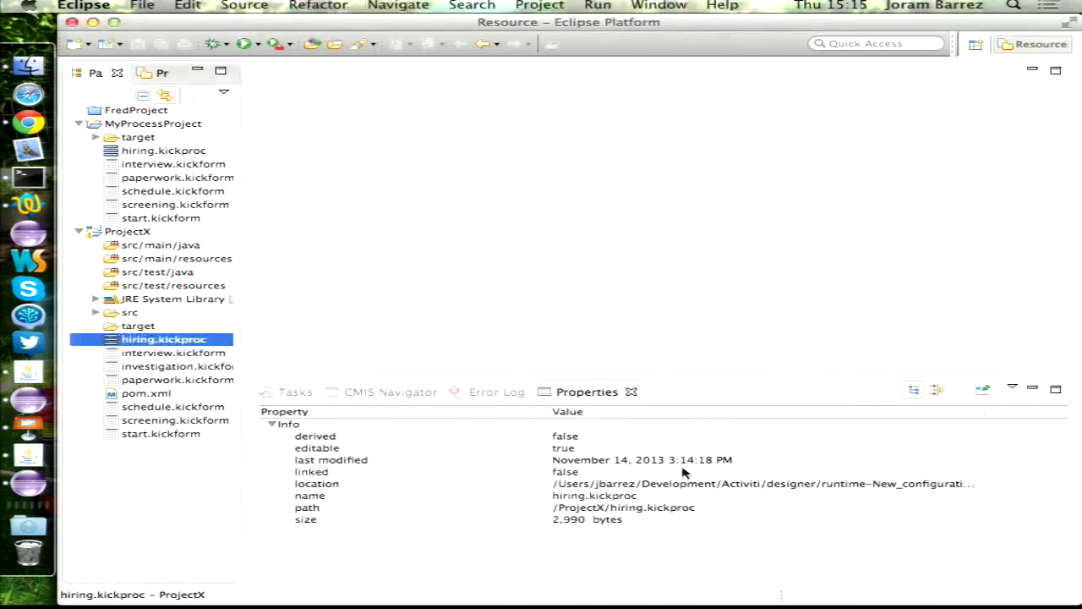
pyautogui.doubleClick(139, 344)
# - Append 2 to the workflow name and id, making them hiring2, and save the process
pyautogui.click(514, 474)
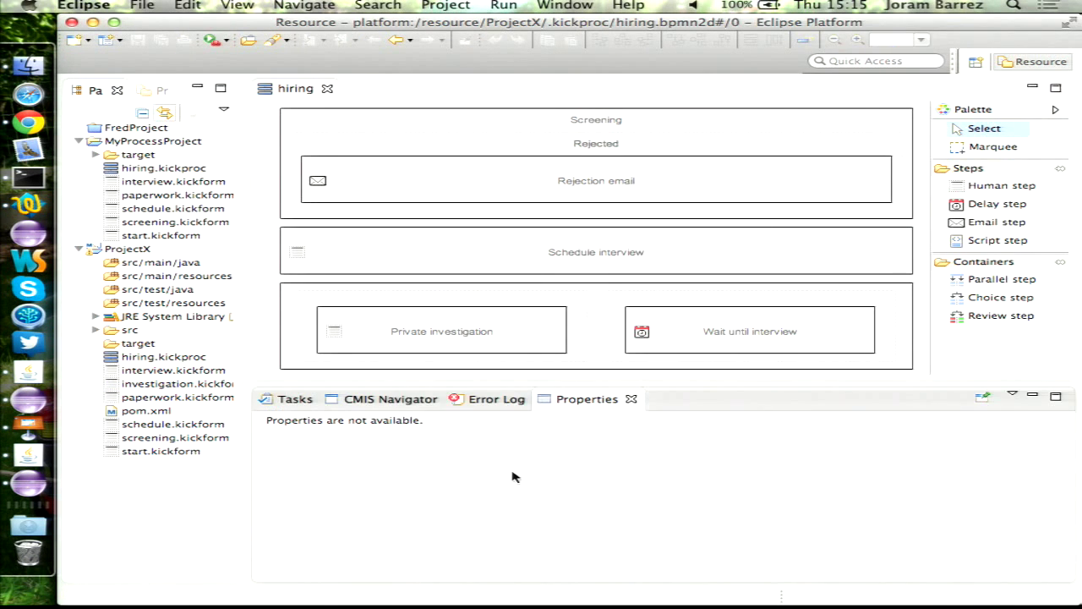
pyautogui.click(264, 127)
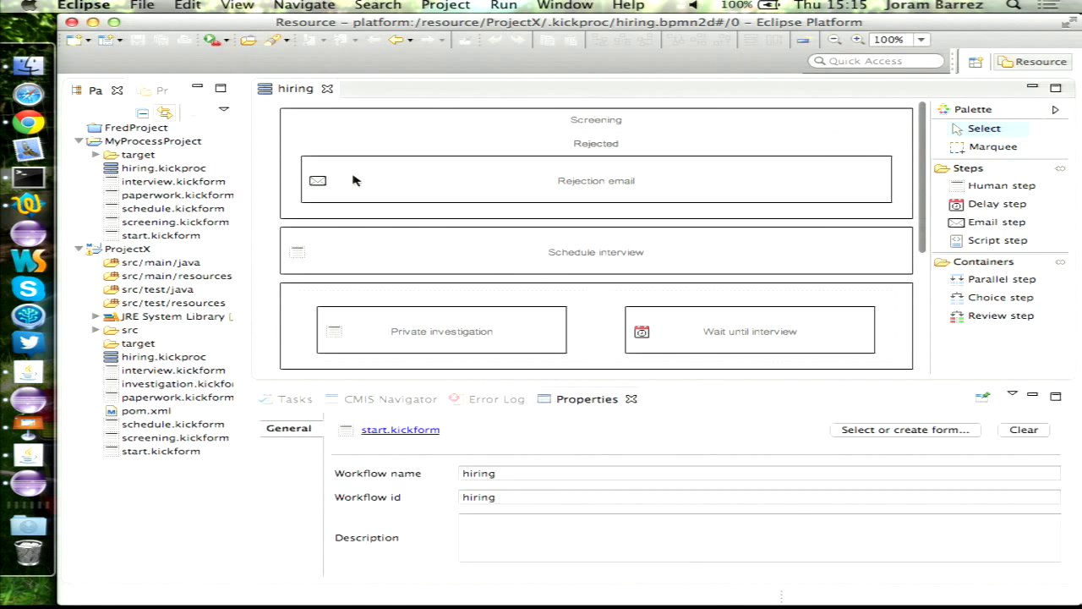
pyautogui.click(538, 474)
pyautogui.write('2')
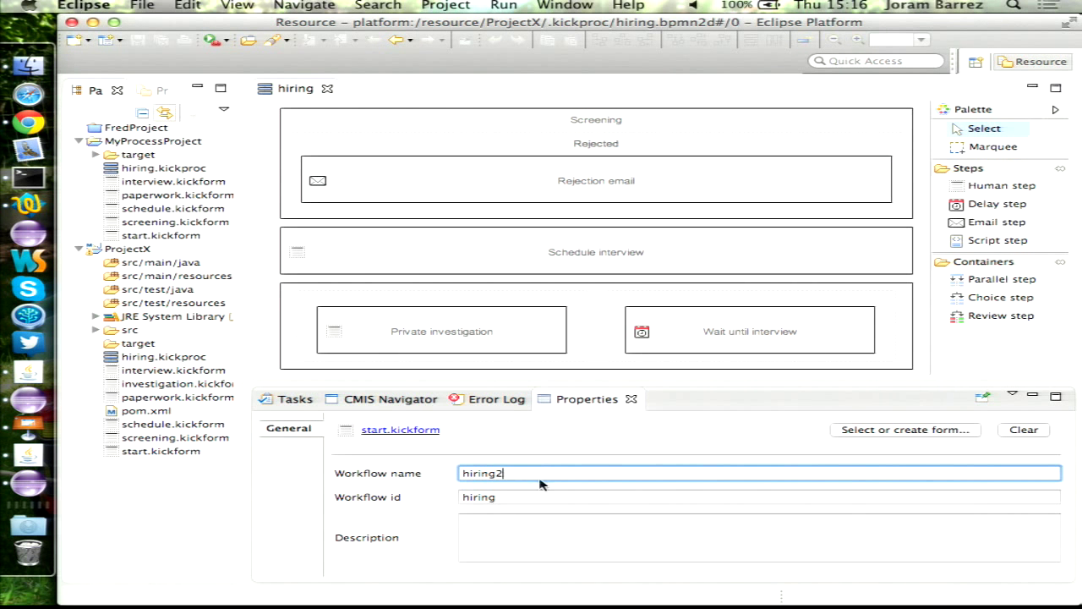
pyautogui.click(518, 498)
pyautogui.write('2')
pyautogui.click(140, 510)
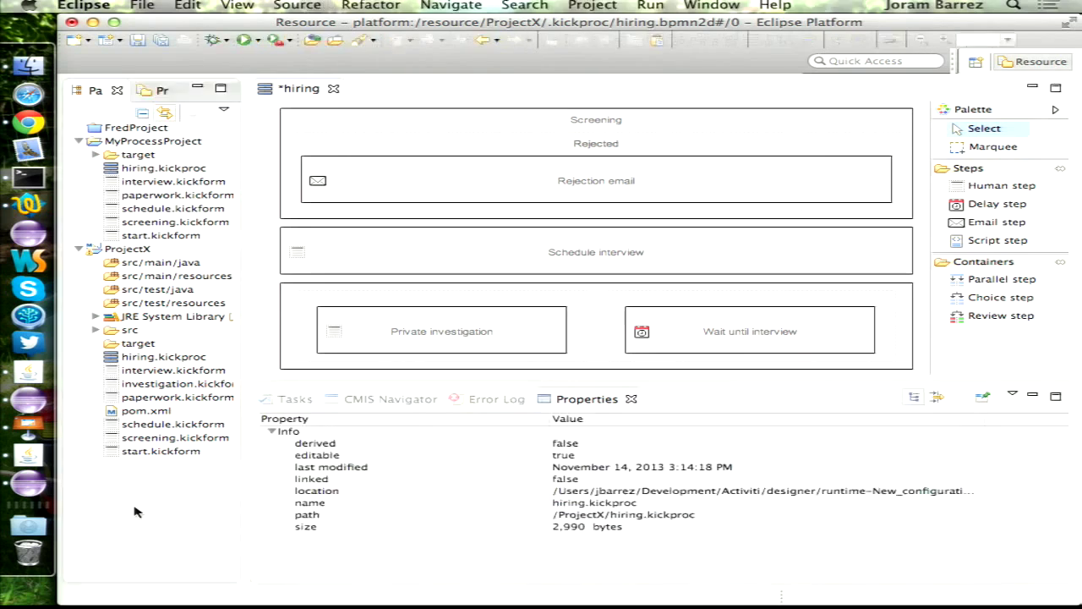
pyautogui.press('super+s')
# - Export the process as a Kickstart Process to the CMIS repository and switch to Alfresco Share
pyautogui.rightClick(136, 357)
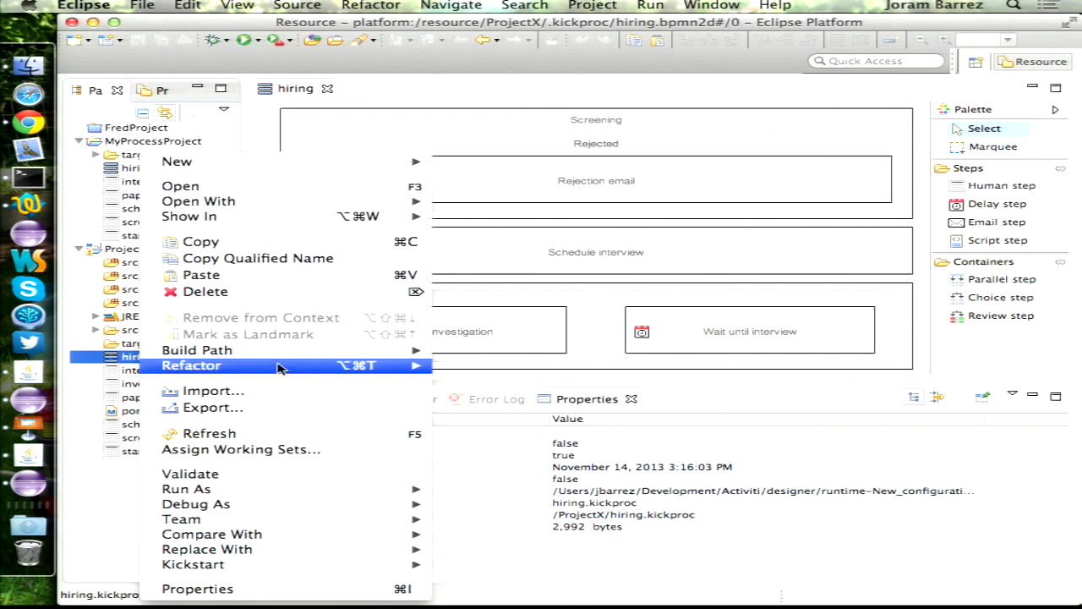
pyautogui.click(264, 412)
pyautogui.doubleClick(440, 235)
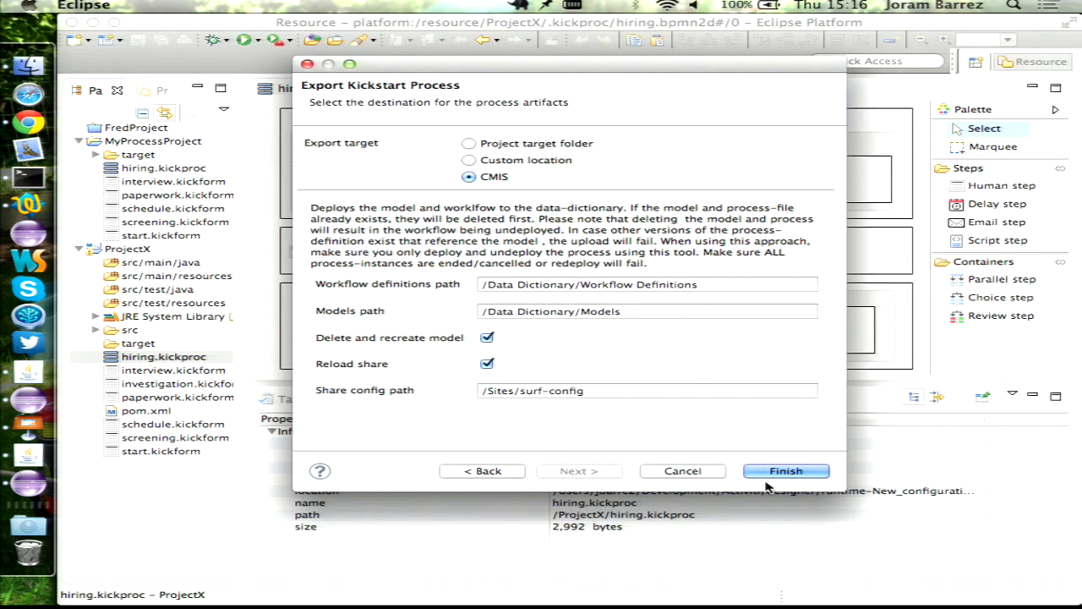
pyautogui.click(788, 472)
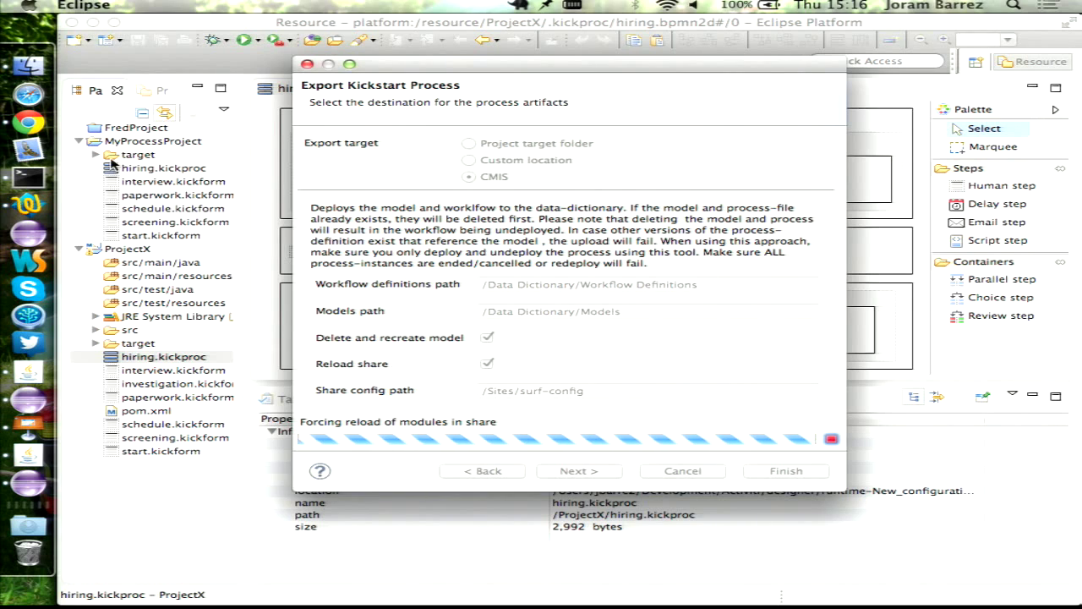
pyautogui.click(28, 123)
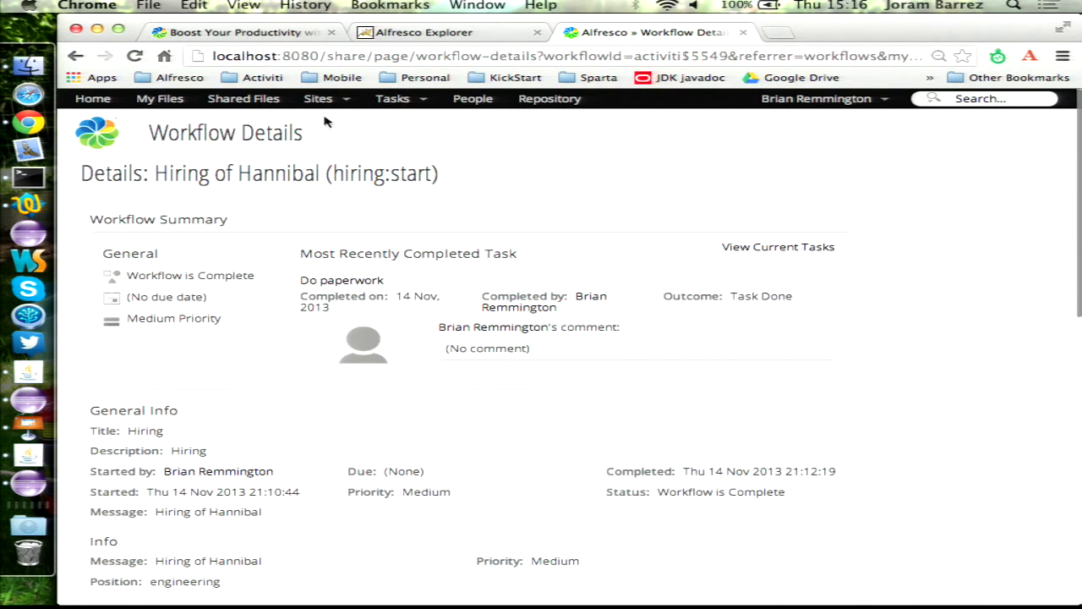
# - Start a new workflow from Workflows I've Started and choose hiring2
pyautogui.click(391, 99)
pyautogui.click(451, 138)
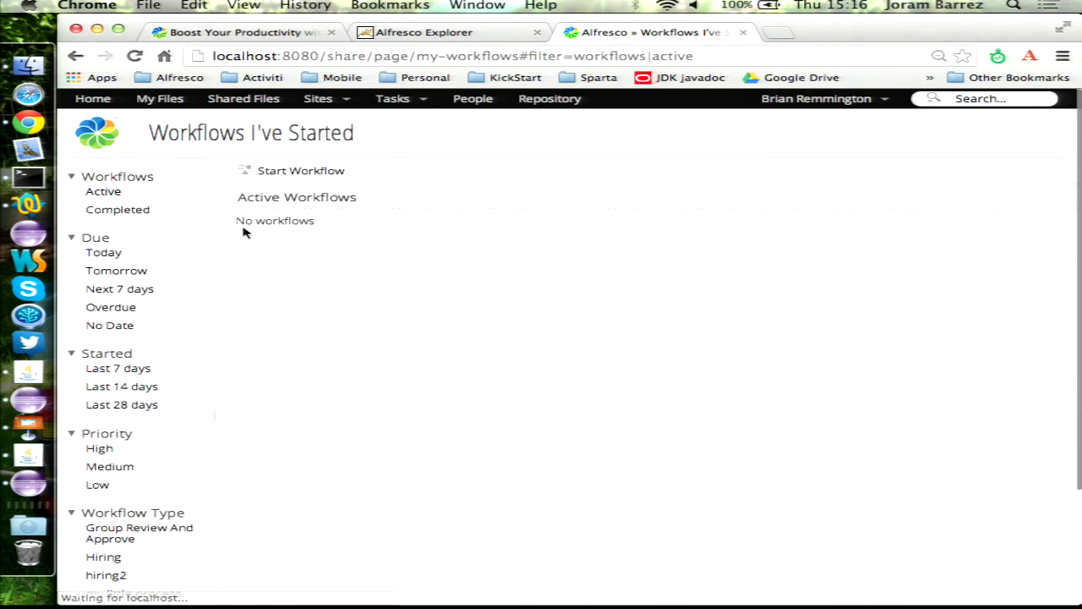
pyautogui.click(319, 178)
pyautogui.click(242, 171)
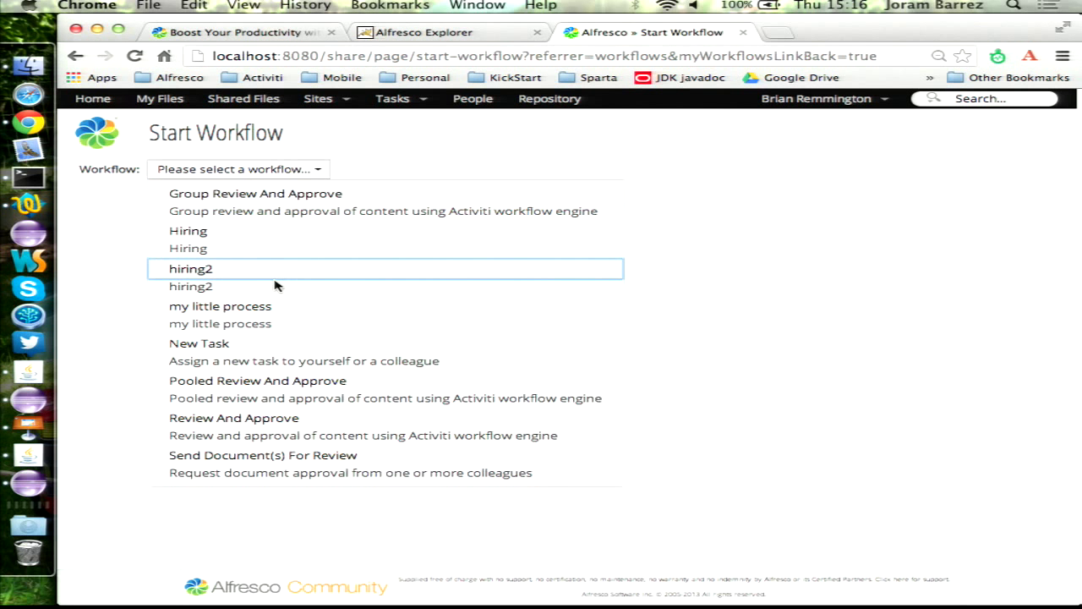
pyautogui.click(275, 277)
# - Enter the hiring message, engineering position, and the candidate's name and e-mail
pyautogui.click(343, 279)
pyautogui.write('Hi')
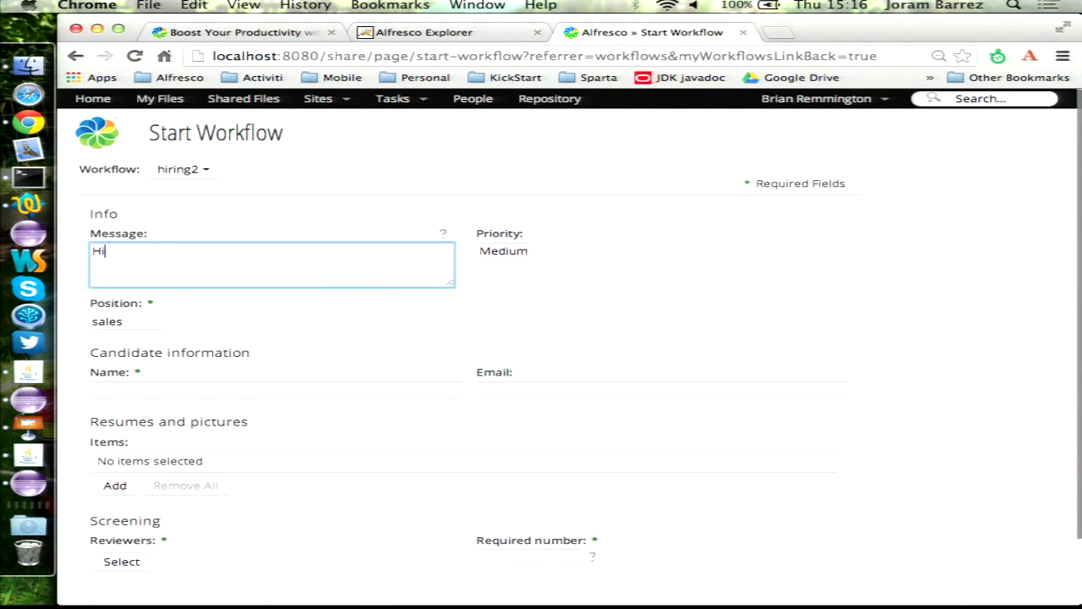
pyautogui.write('ring of Steve')
pyautogui.press('Tab')
pyautogui.click(127, 322)
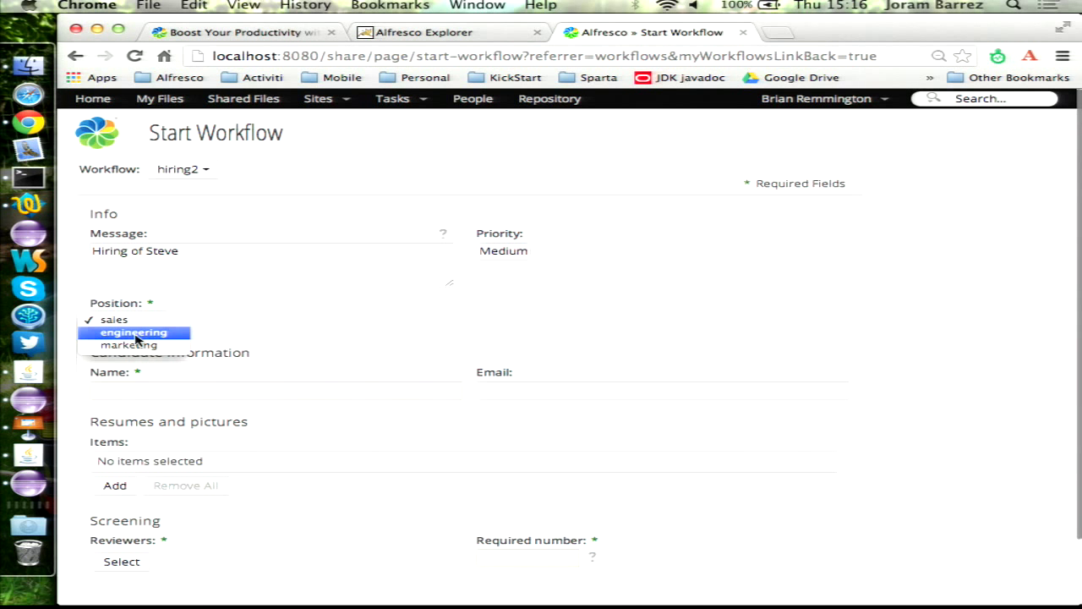
pyautogui.click(135, 339)
pyautogui.click(211, 389)
pyautogui.write('Steve')
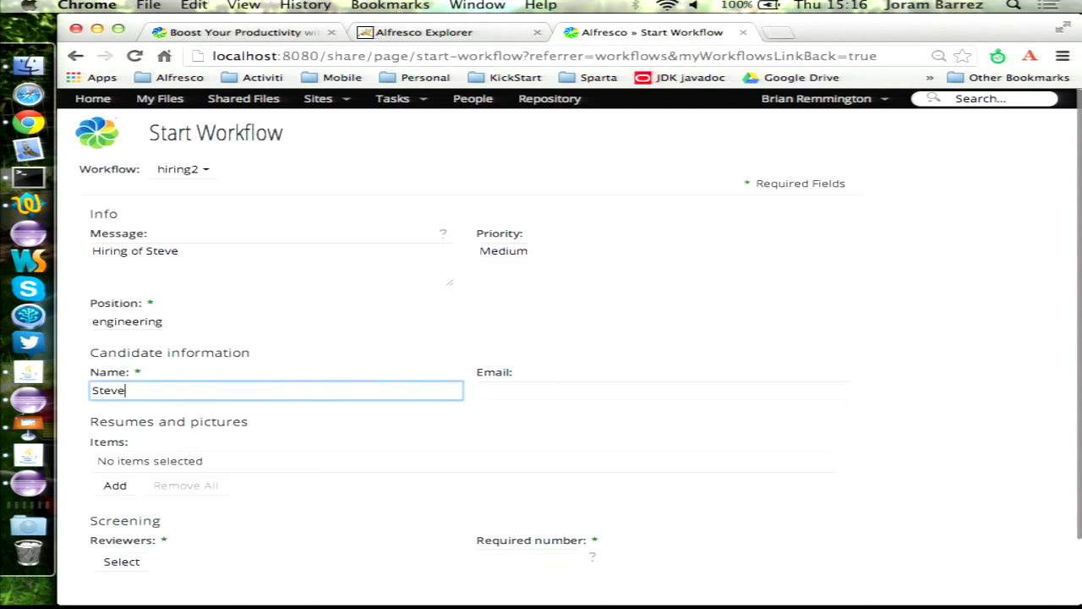
pyautogui.write(' Wozniak')
pyautogui.press('Tab')
pyautogui.write('stev')
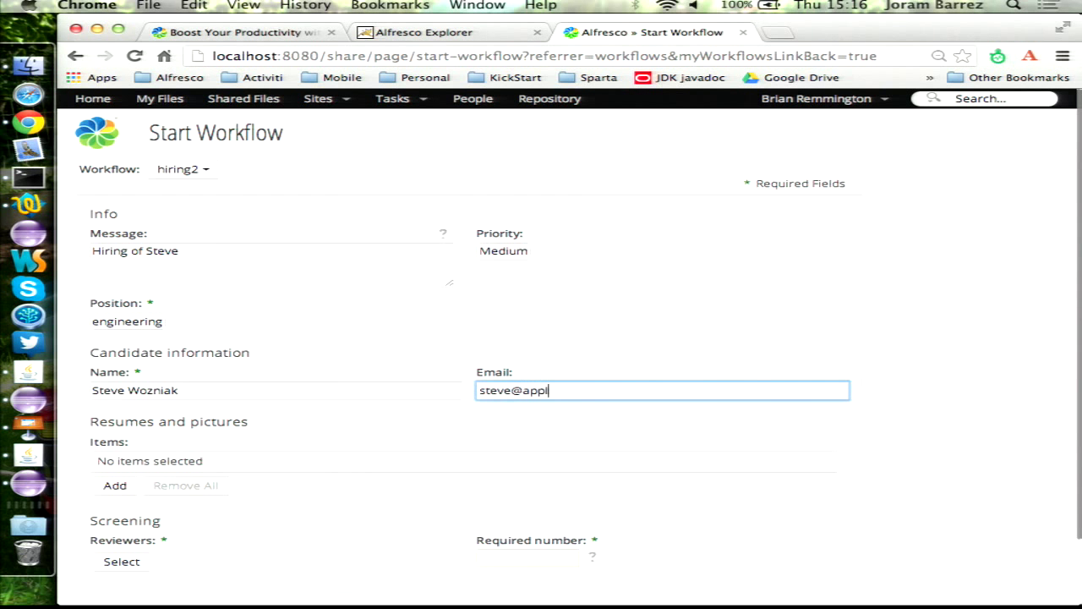
# - Attach the candidate's photo and resume from resumes > documentLibrary > Candidate 3
pyautogui.click(115, 486)
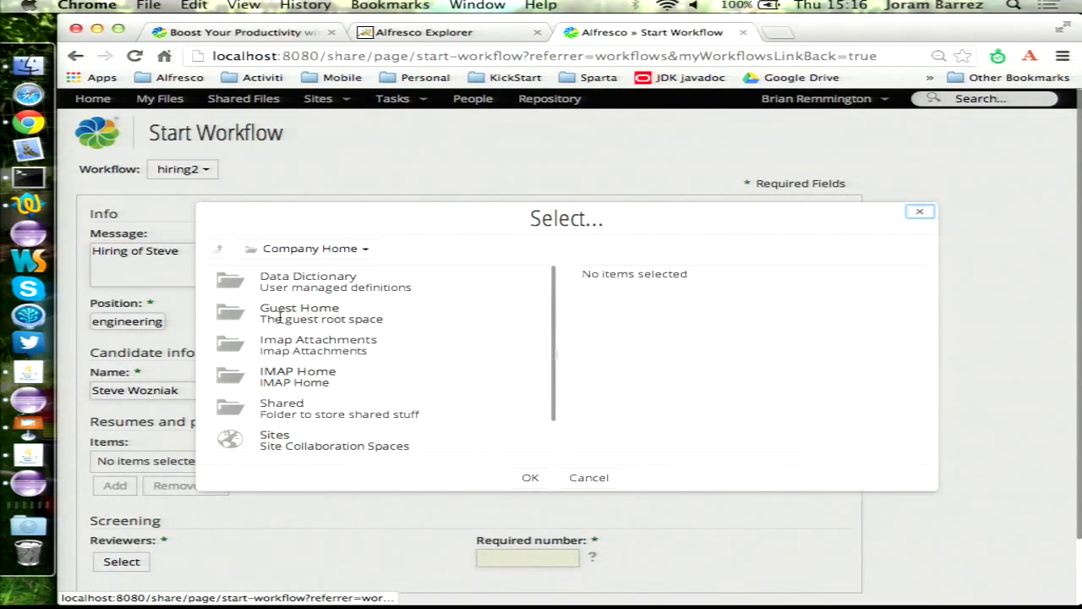
pyautogui.click(280, 439)
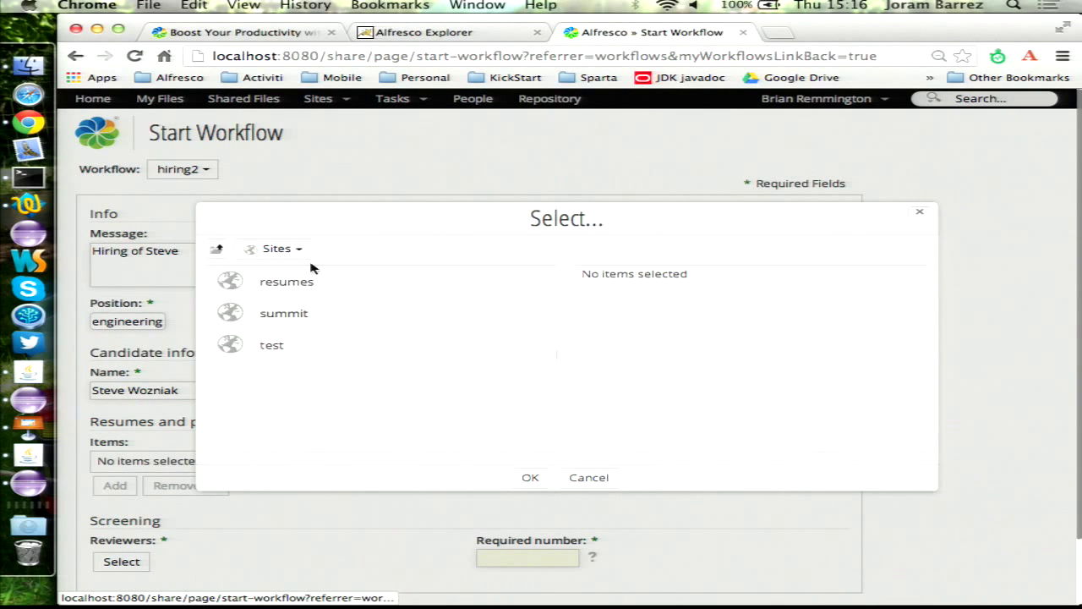
pyautogui.click(292, 280)
pyautogui.click(321, 283)
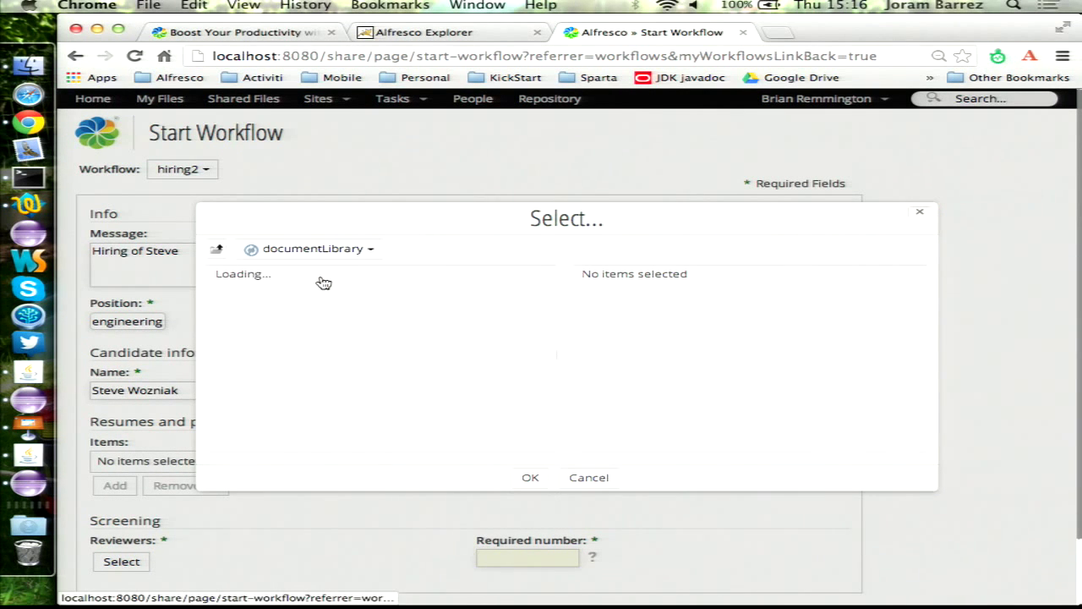
pyautogui.click(313, 350)
pyautogui.click(540, 282)
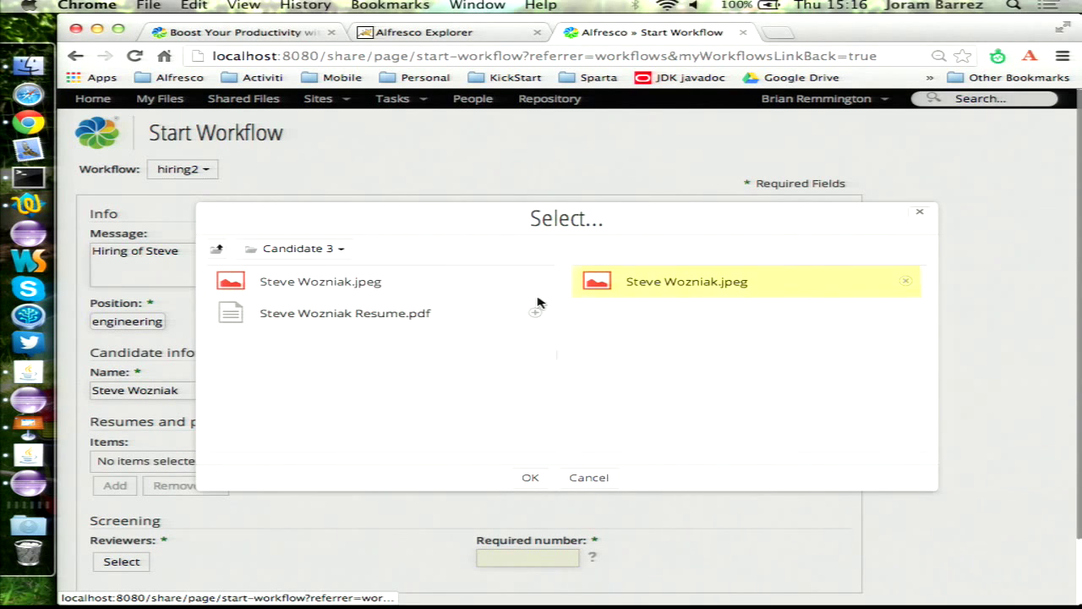
pyautogui.click(540, 313)
pyautogui.click(532, 479)
# - Select two screening reviewers and set the required number of approvals to 1
pyautogui.scroll(-4, 347, 487)
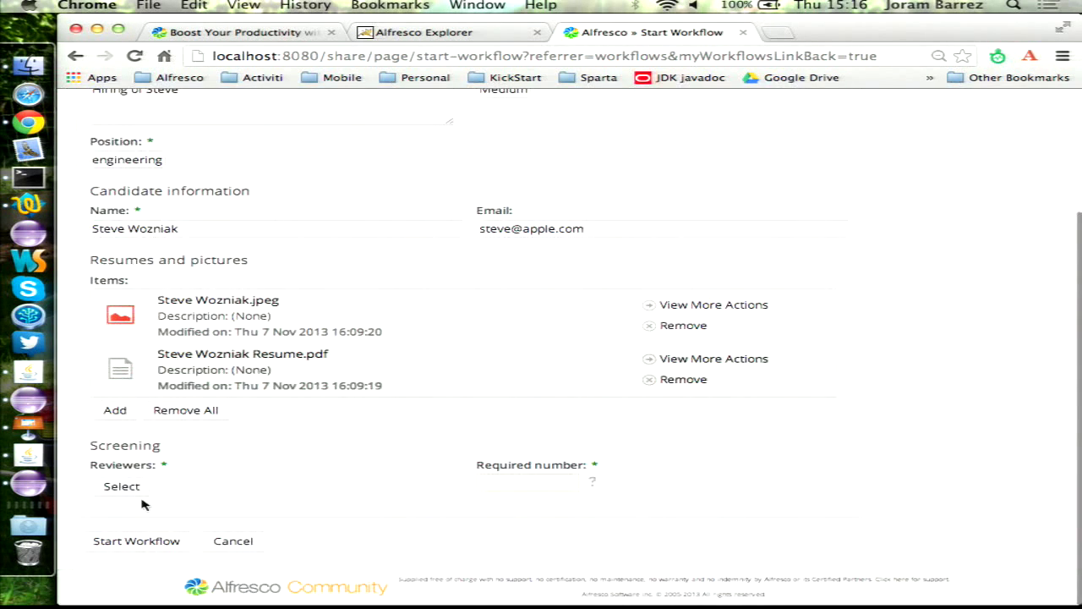
pyautogui.click(121, 486)
pyautogui.write('jo')
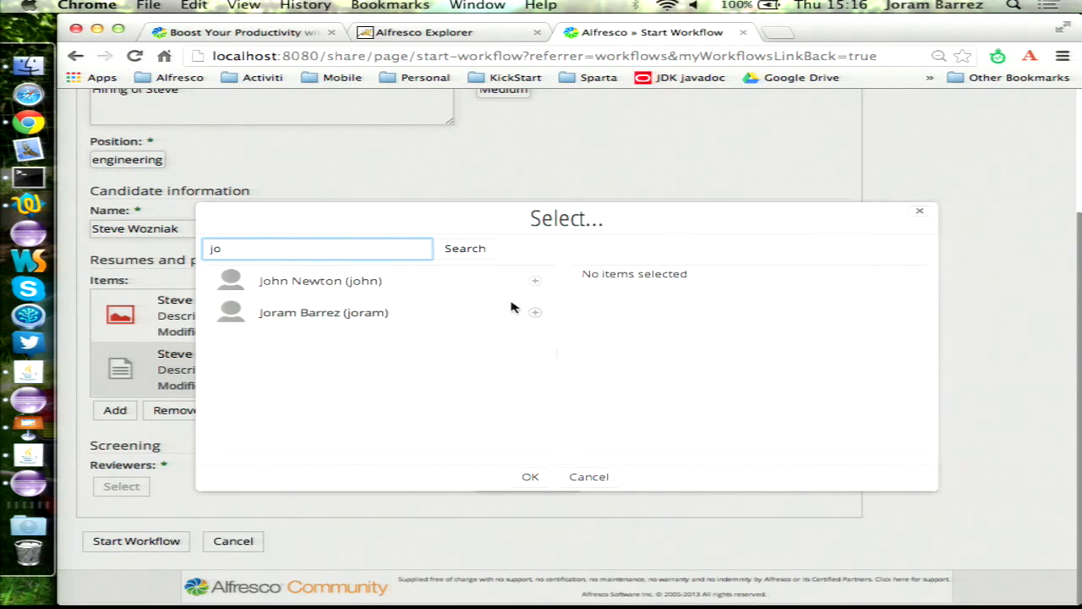
pyautogui.click(536, 282)
pyautogui.click(536, 315)
pyautogui.click(530, 477)
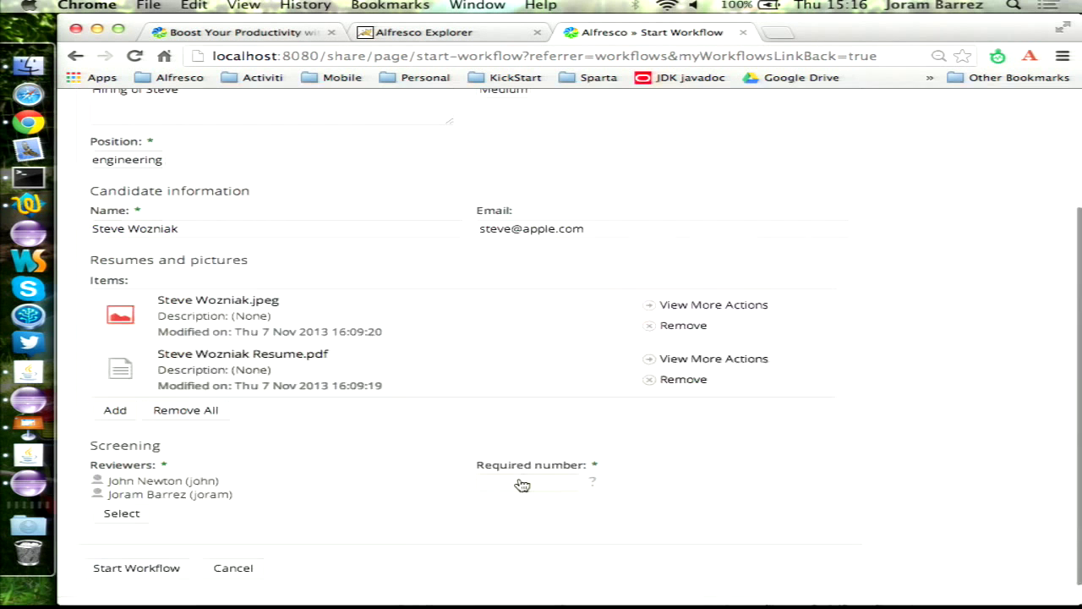
pyautogui.click(522, 483)
pyautogui.write('1')
# - Start the workflow, open its Screening task, and preview the candidate's photo
pyautogui.click(137, 570)
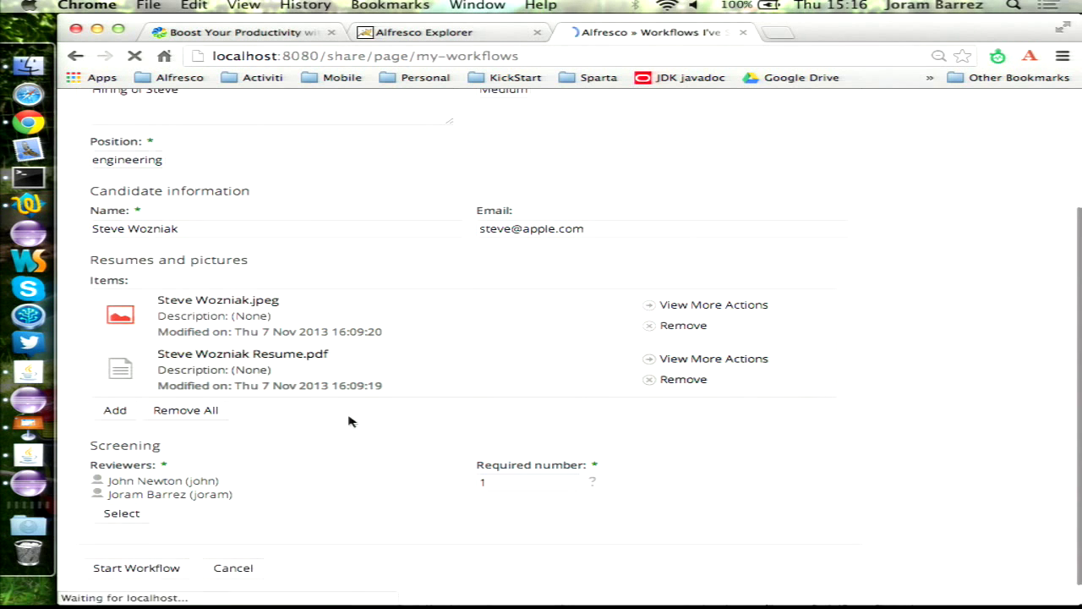
pyautogui.click(339, 219)
pyautogui.scroll(-10, 505, 239)
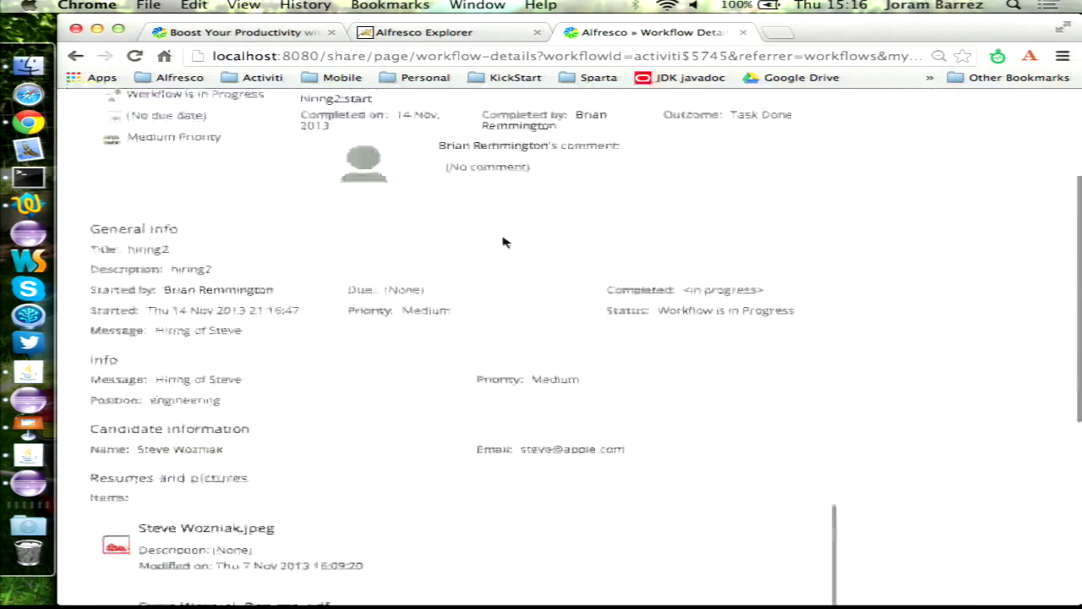
pyautogui.click(135, 480)
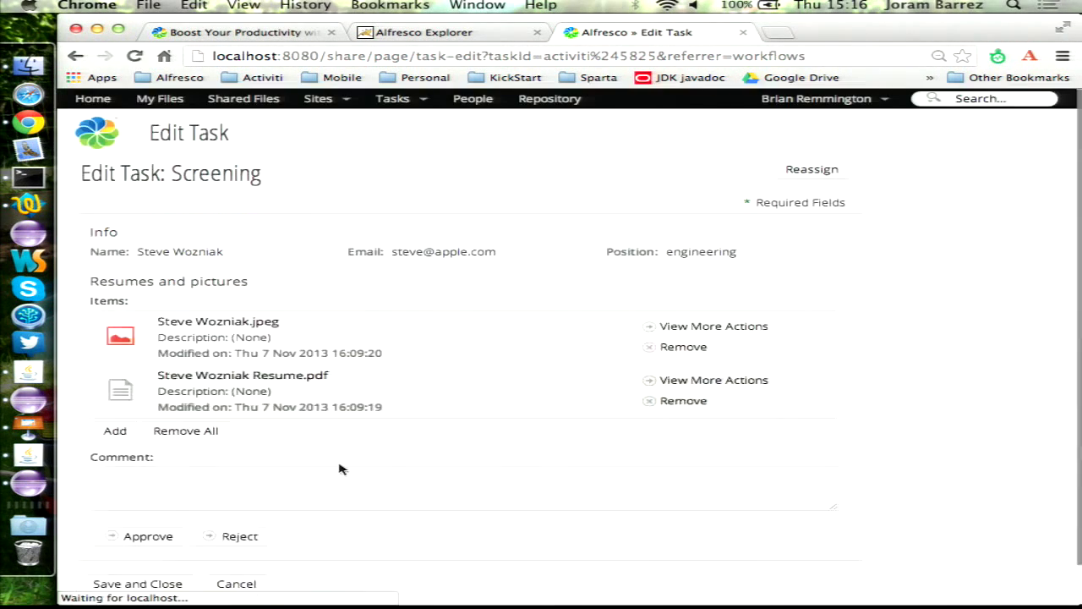
pyautogui.scroll(-1, 175, 484)
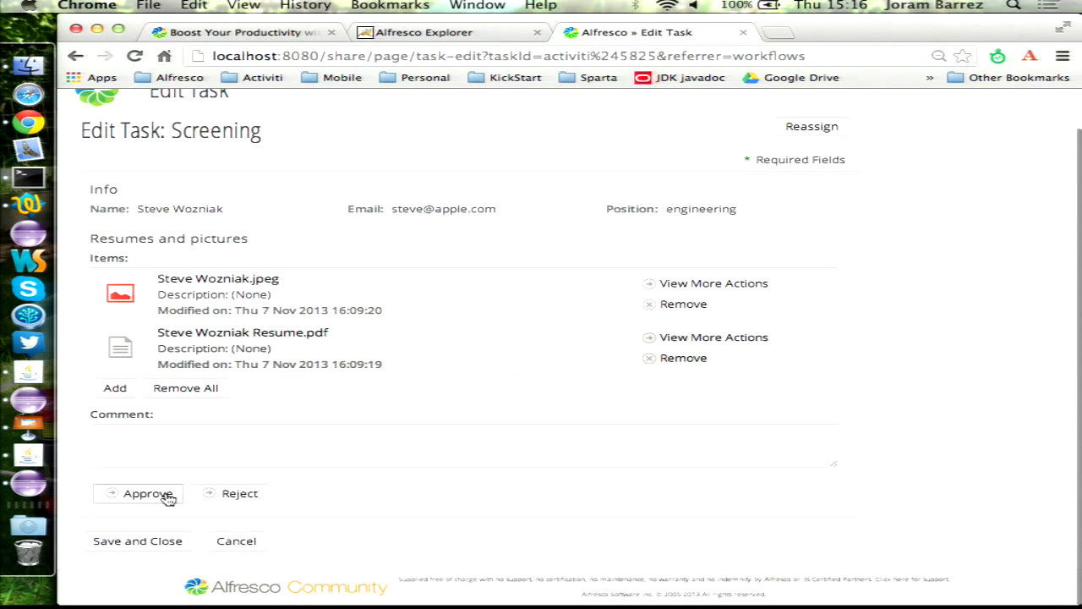
pyautogui.keyDown('super'); pyautogui.click(228, 281); pyautogui.keyUp('super')
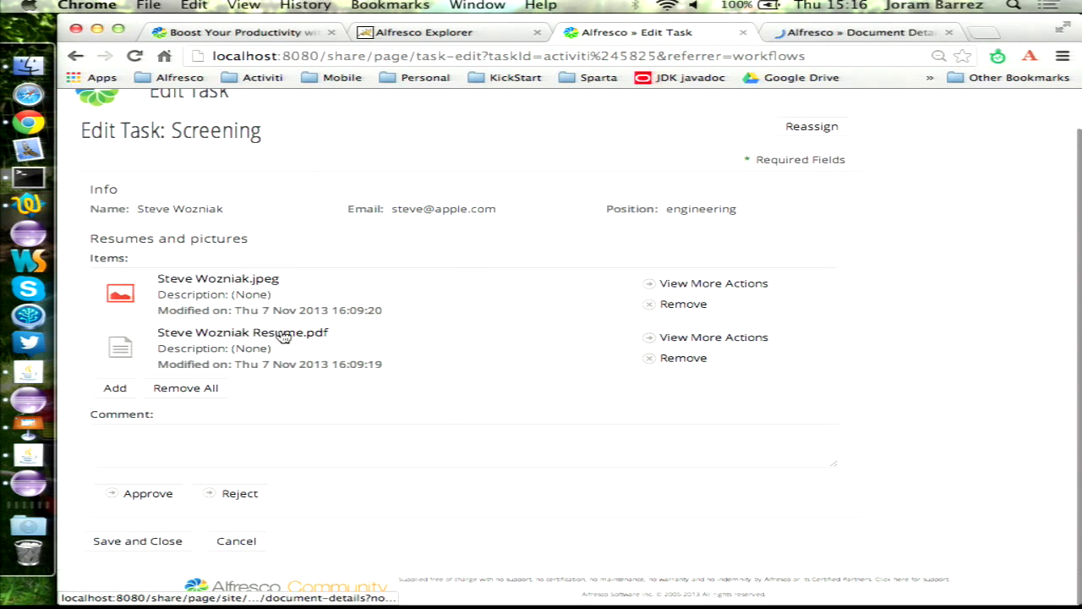
# - Review the candidate's photo and resume in separate tabs, then close them
pyautogui.keyDown('super'); pyautogui.click(279, 333); pyautogui.keyUp('super')
pyautogui.click(748, 33)
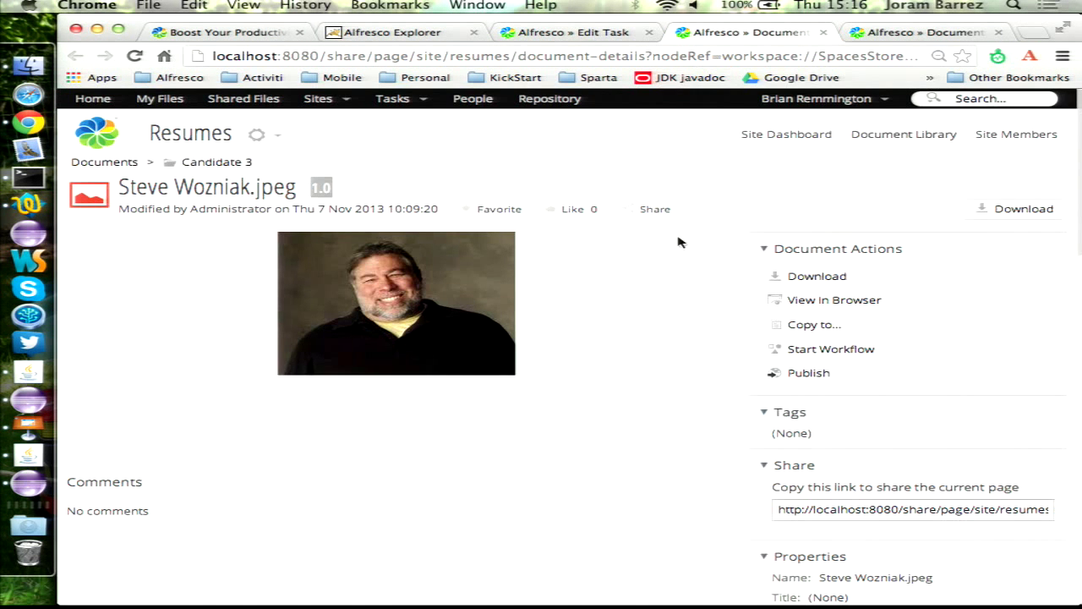
pyautogui.press('super+w')
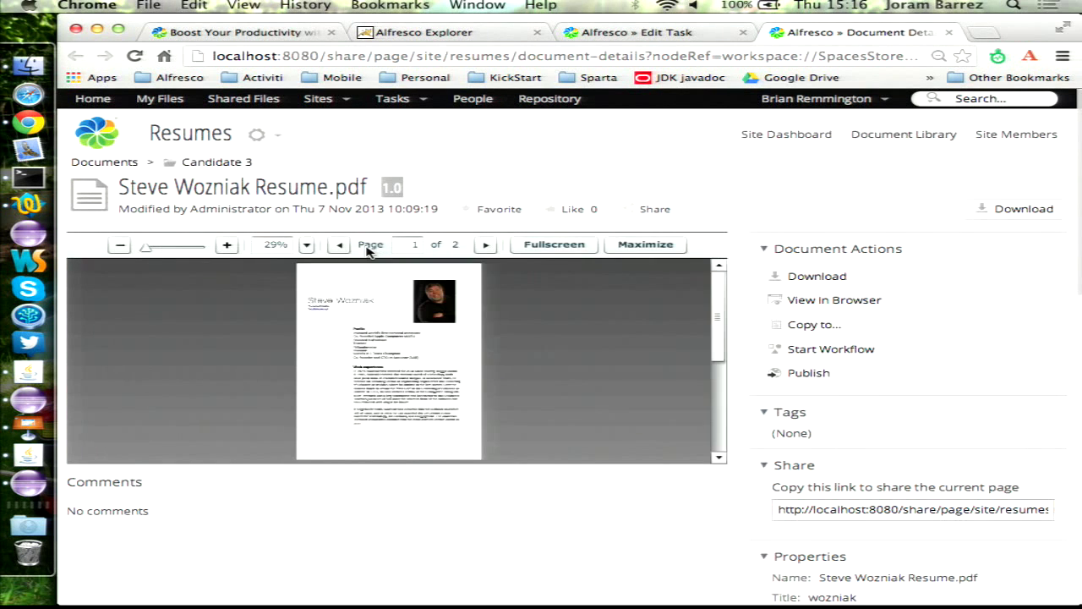
pyautogui.click(226, 244)
pyautogui.click(226, 245)
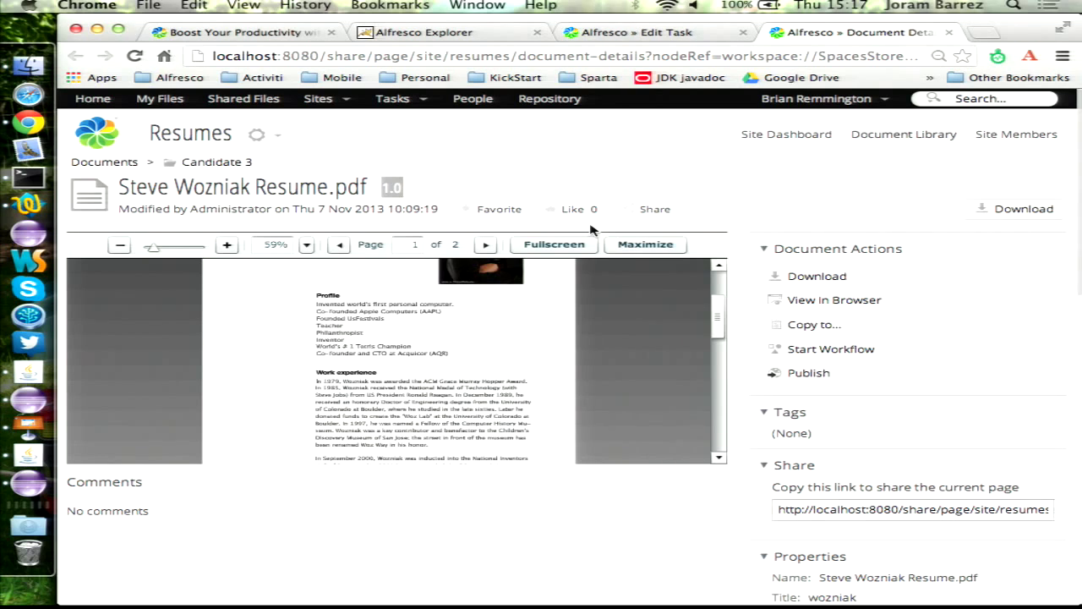
pyautogui.press('super+w')
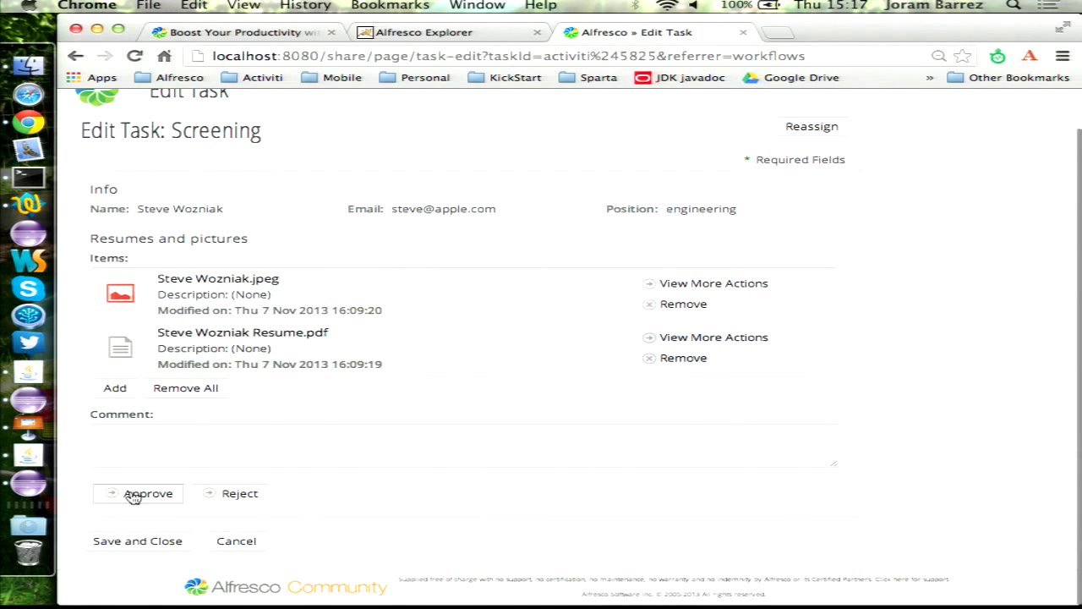
# - Approve the screening and complete Schedule interview with 14/11/2013 at 15:17
pyautogui.click(134, 496)
pyautogui.scroll(-10, 406, 383)
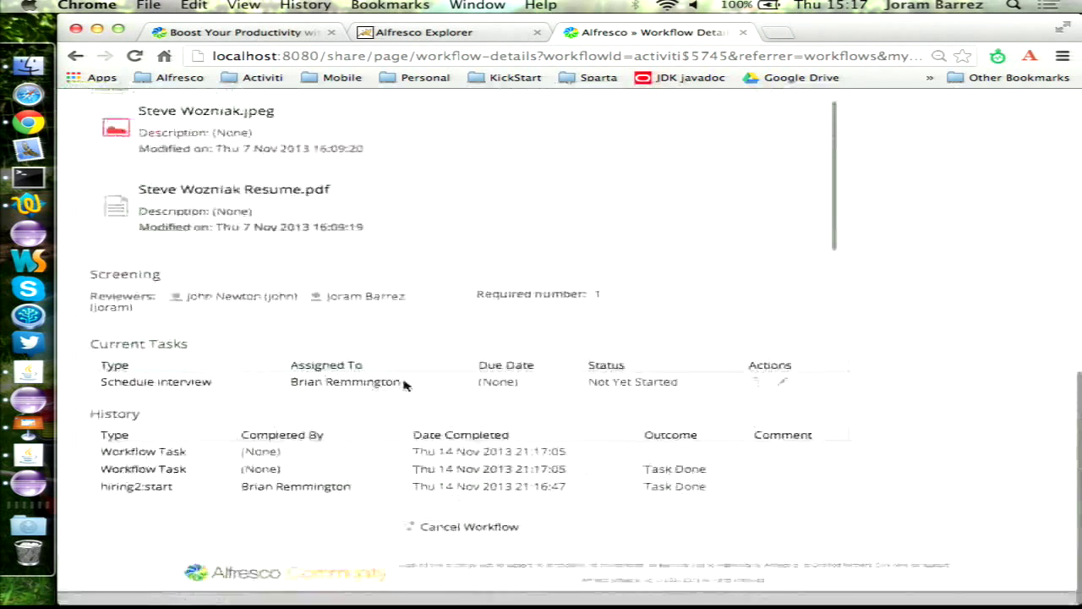
pyautogui.click(180, 396)
pyautogui.scroll(-3, 125, 444)
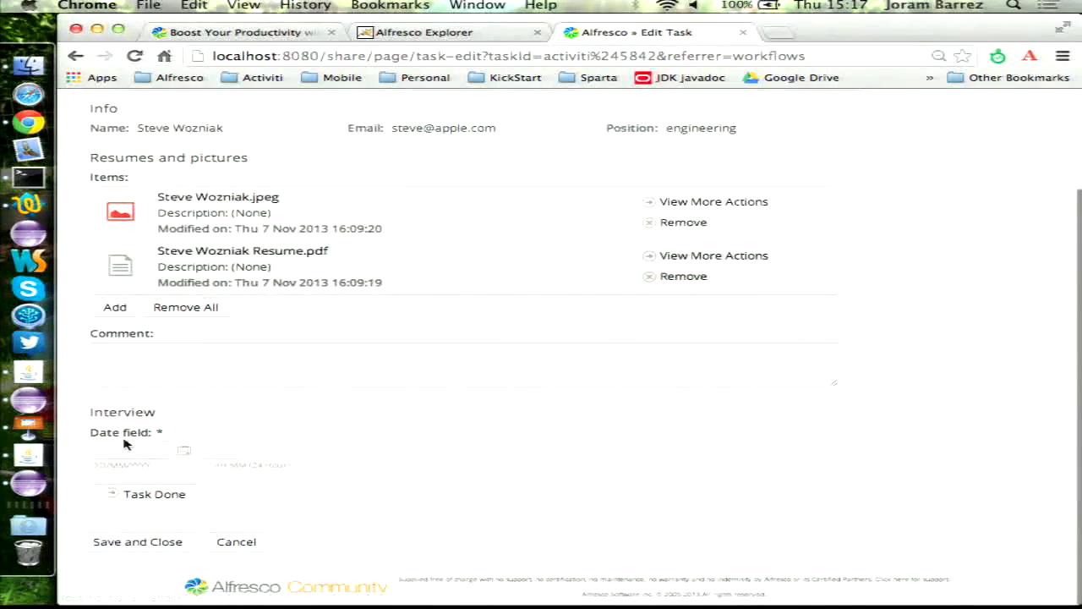
pyautogui.click(184, 452)
pyautogui.click(210, 497)
pyautogui.click(213, 450)
pyautogui.write('15:17')
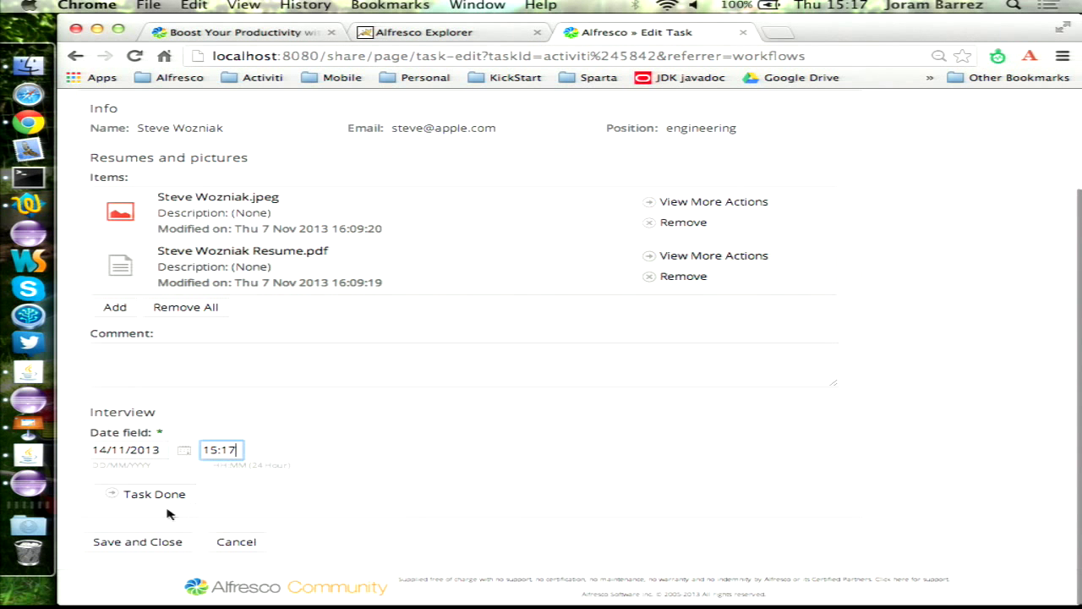
pyautogui.click(161, 502)
# - Open the user account menu to log out
pyautogui.scroll(-5, 389, 389)
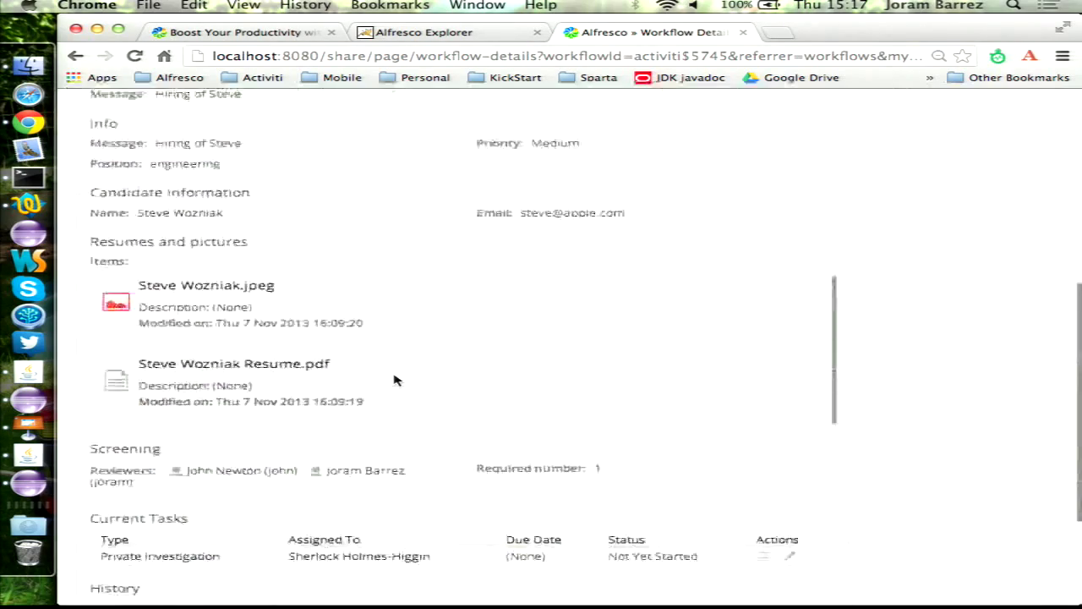
pyautogui.scroll(-5, 393, 381)
pyautogui.scroll(15, 937, 169)
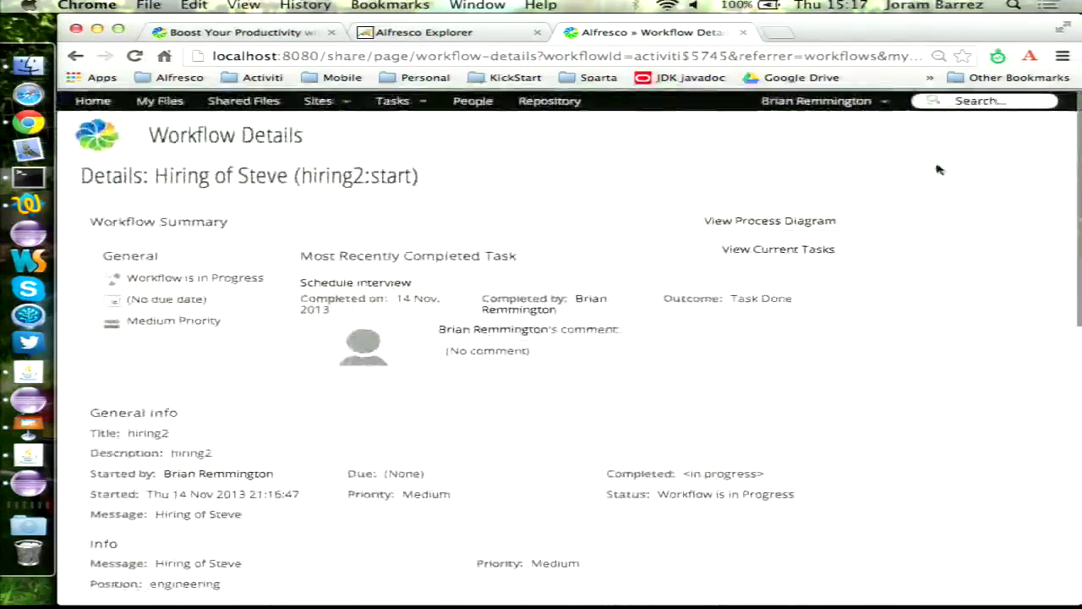
pyautogui.click(816, 101)
# - Log out and log back in as the private investigator's account
pyautogui.click(804, 218)
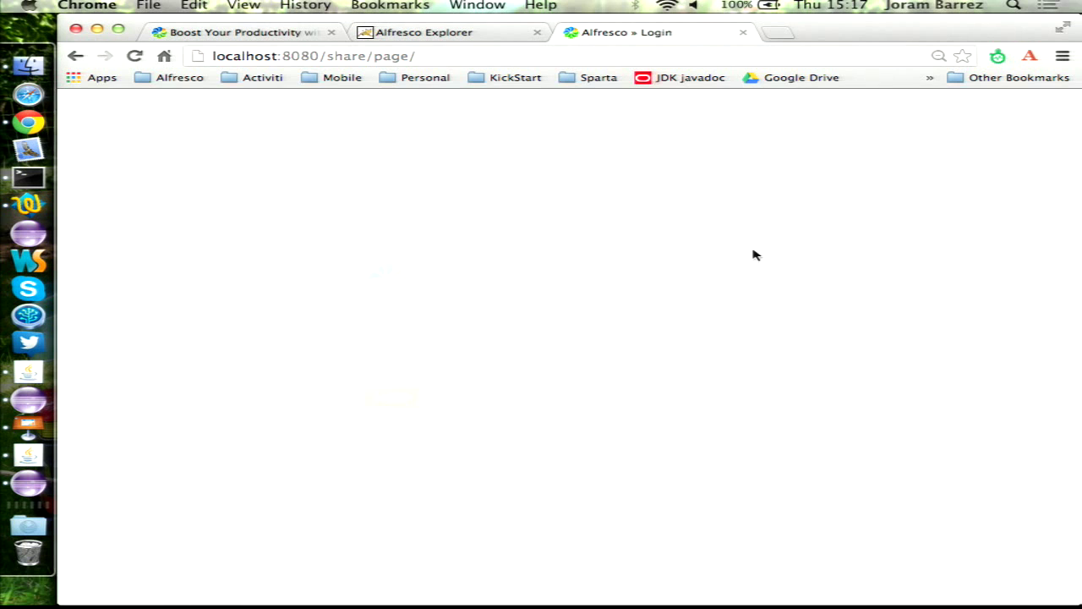
pyautogui.write('sherlock')
pyautogui.press('Tab')
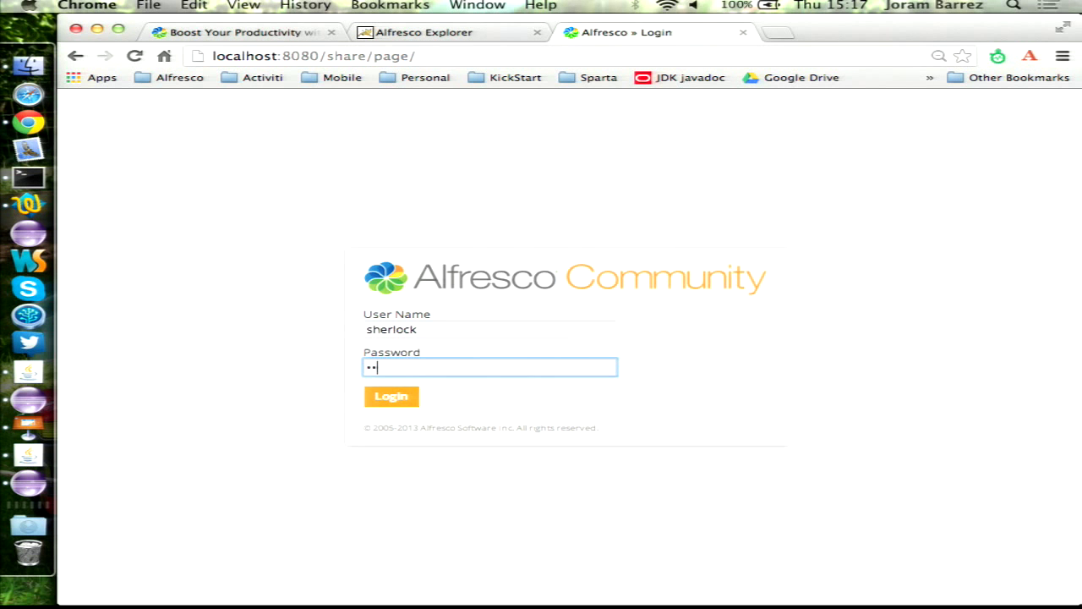
pyautogui.press('Return')
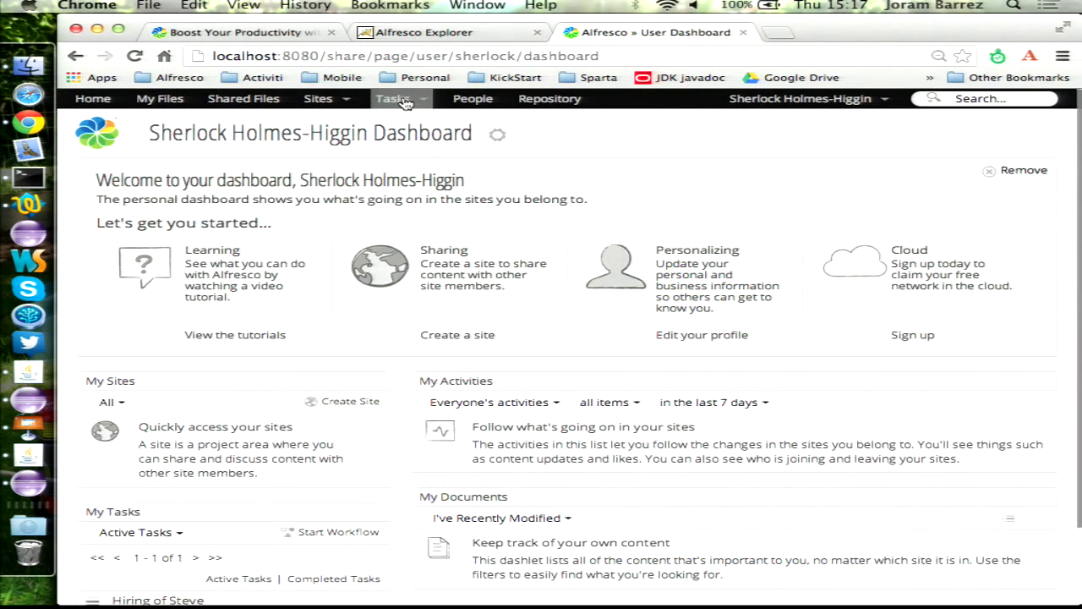
# - Look through the available workflows without starting one, then return to the dashboard
pyautogui.click(393, 98)
pyautogui.click(408, 139)
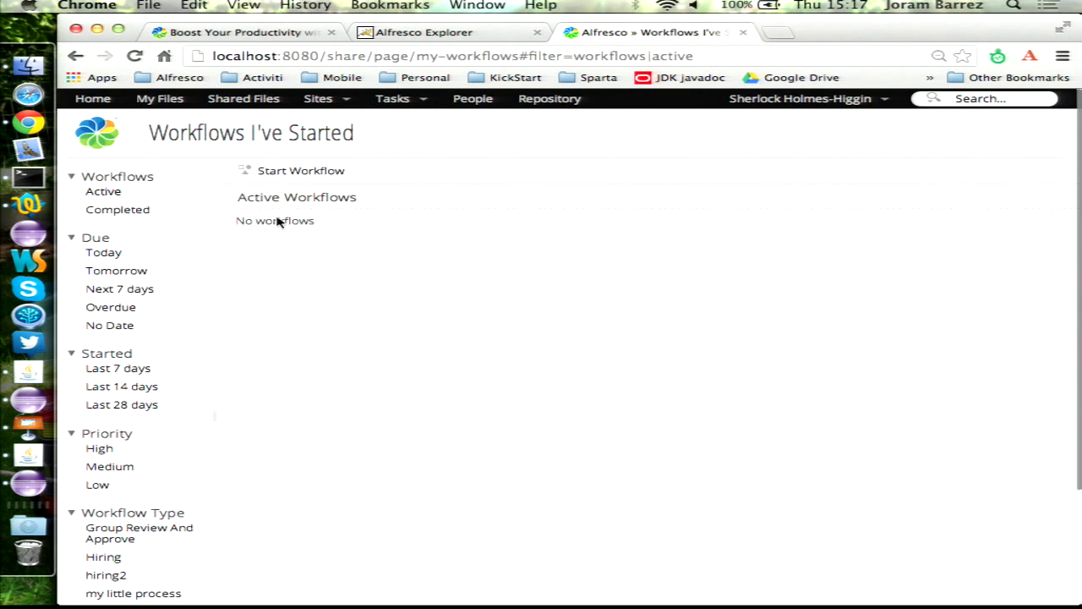
pyautogui.click(301, 171)
pyautogui.click(273, 182)
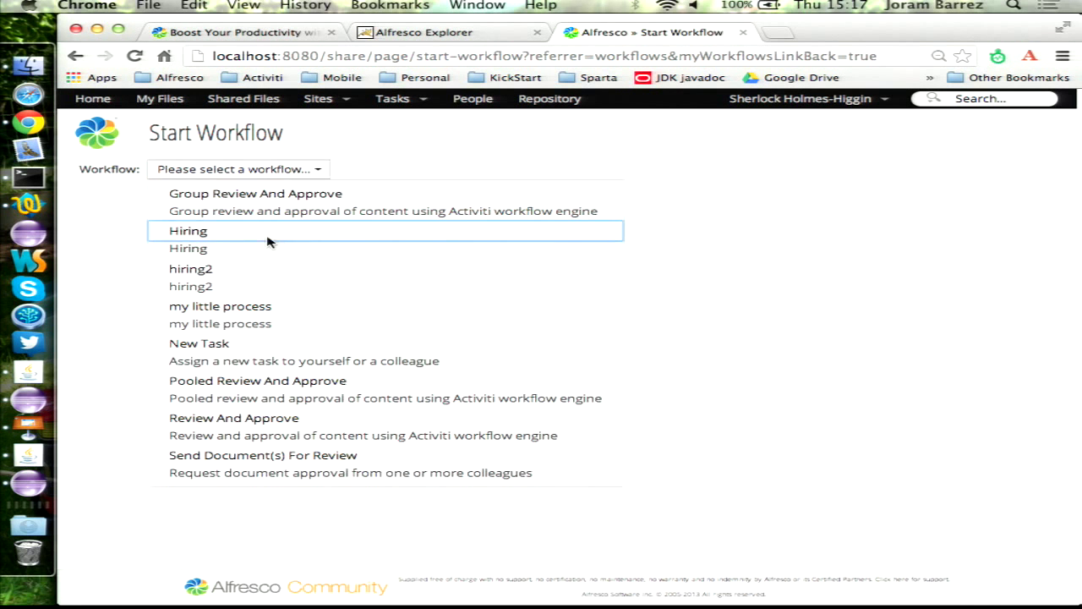
pyautogui.click(425, 138)
pyautogui.click(93, 98)
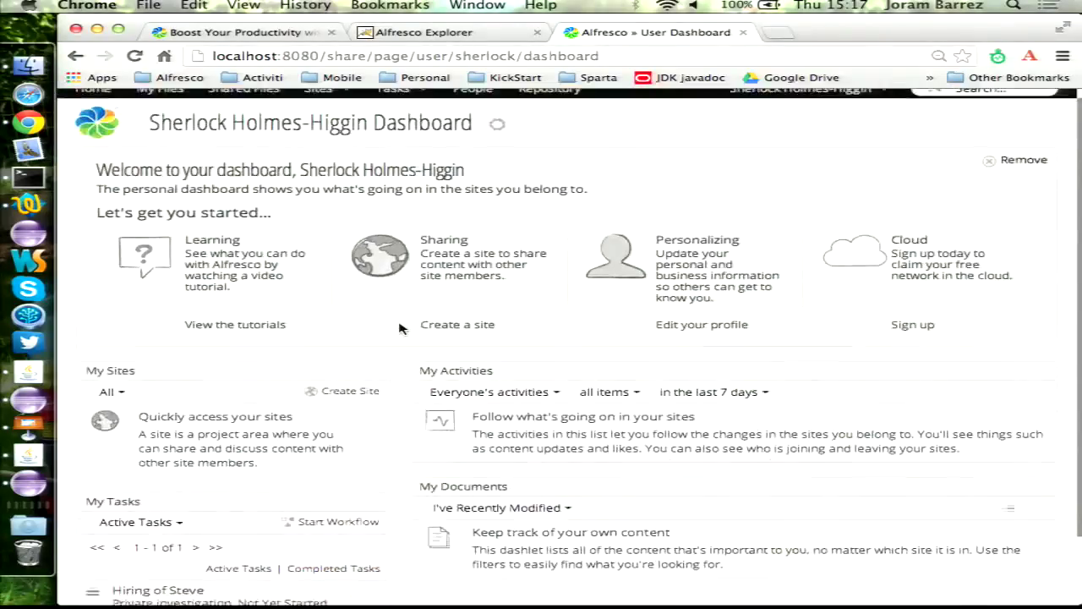
# - Open the Private investigation task and attach woz1–woz5 from the resumes Research folder as evidence
pyautogui.scroll(-3, 399, 321)
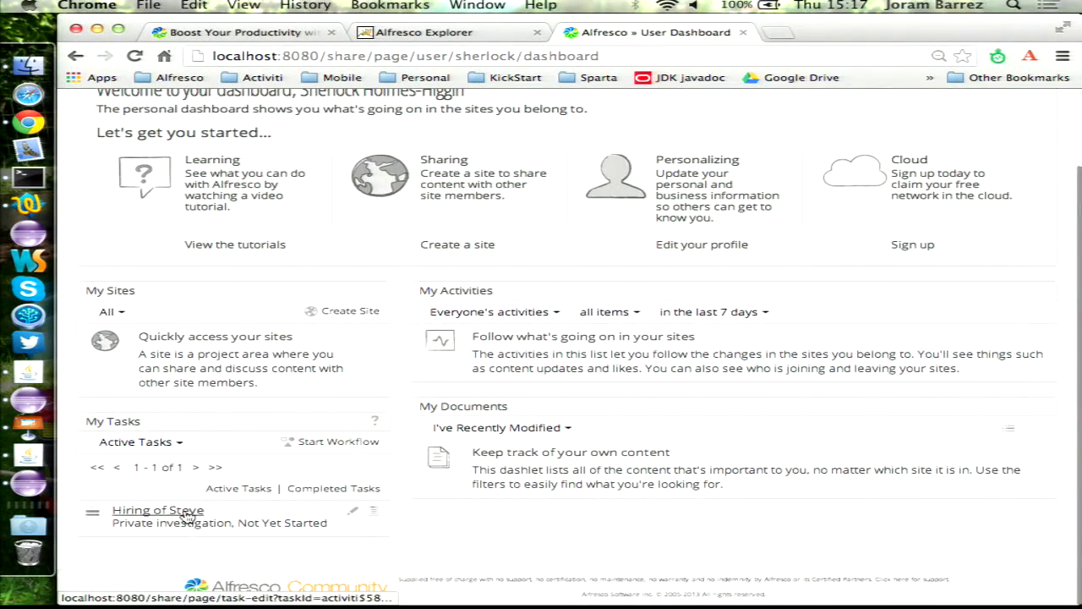
pyautogui.click(141, 516)
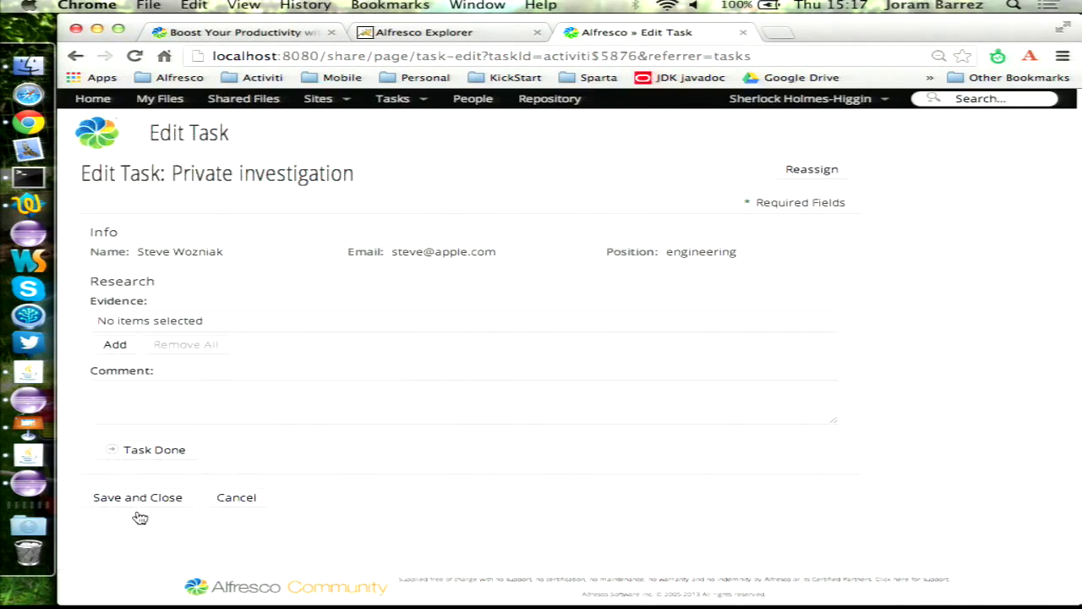
pyautogui.click(116, 346)
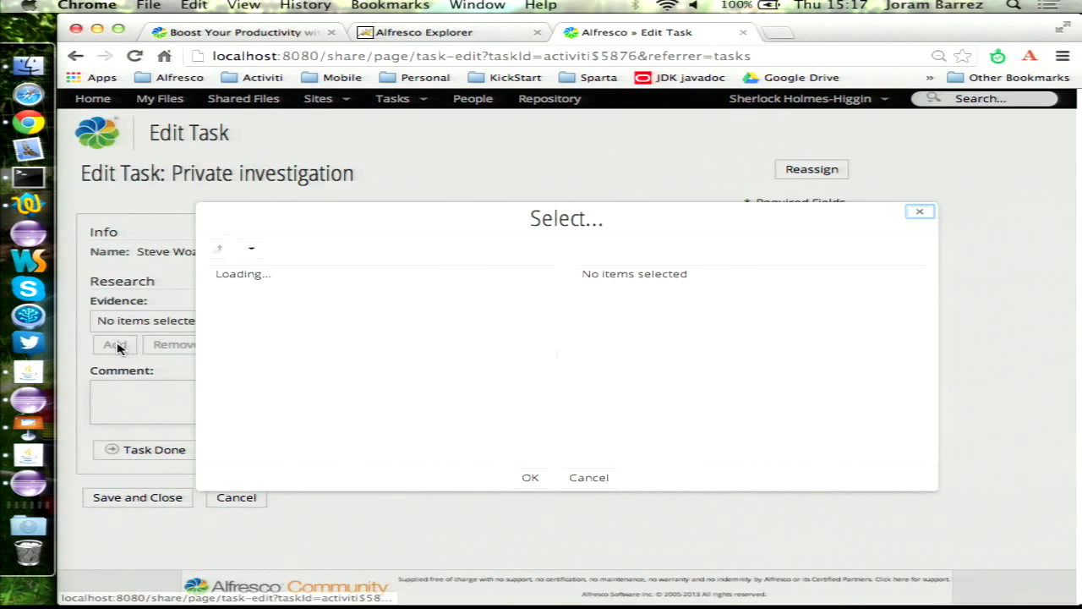
pyautogui.click(284, 282)
pyautogui.click(340, 280)
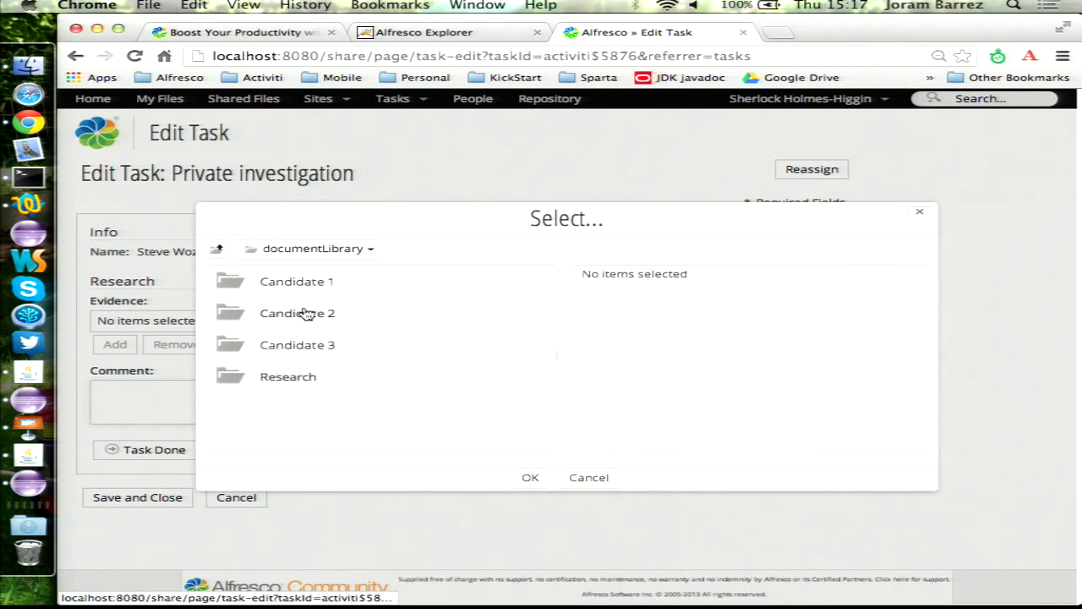
pyautogui.click(286, 382)
pyautogui.click(535, 282)
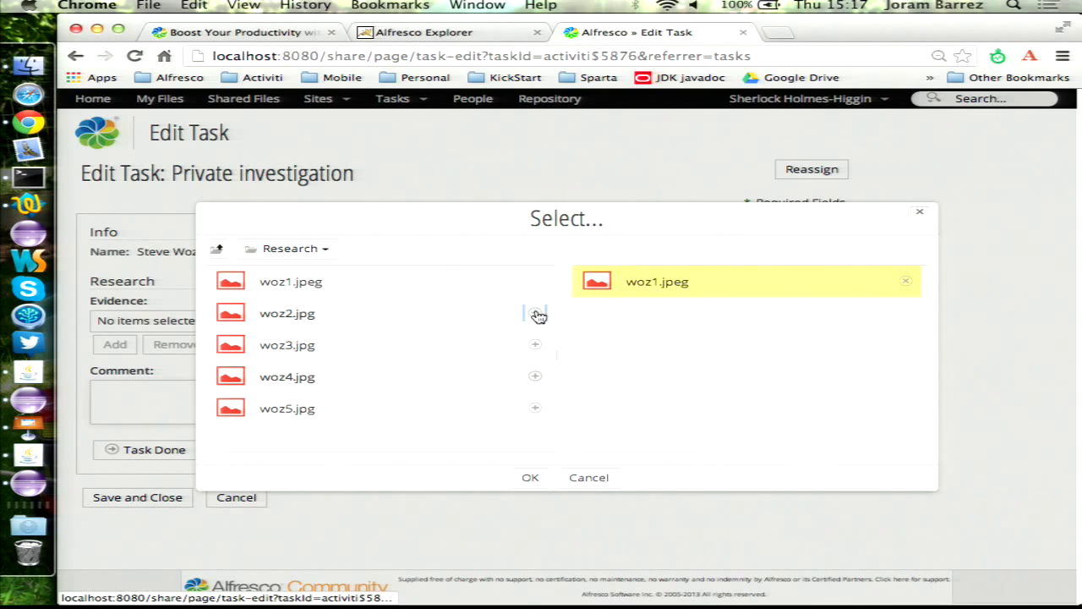
pyautogui.click(535, 313)
pyautogui.click(535, 345)
pyautogui.click(535, 376)
pyautogui.click(535, 408)
pyautogui.click(530, 478)
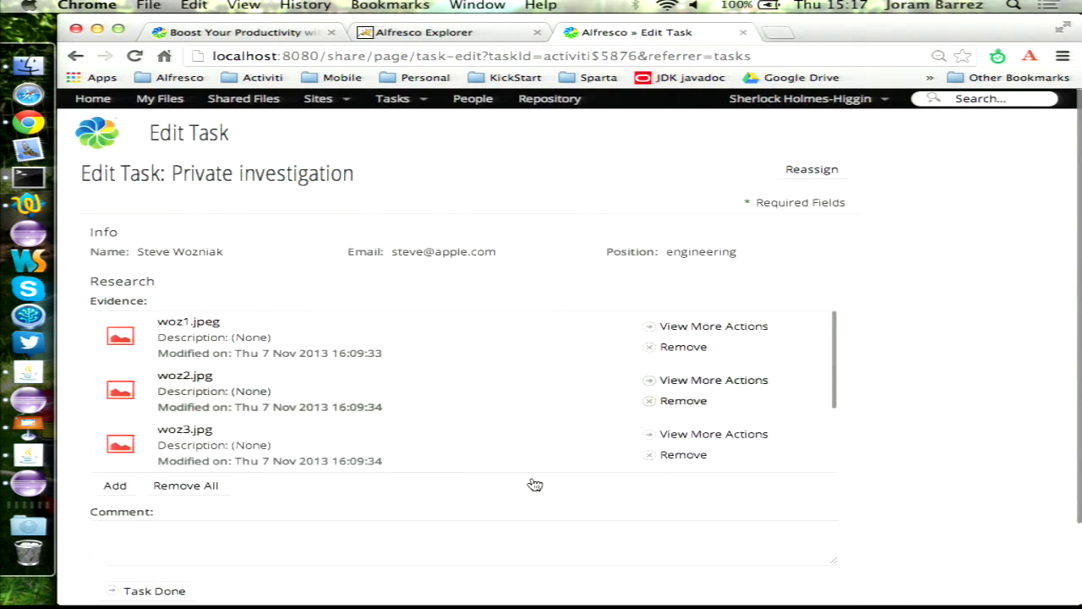
# - Mark the Private investigation task done and log out
pyautogui.scroll(-3, 289, 510)
pyautogui.click(137, 493)
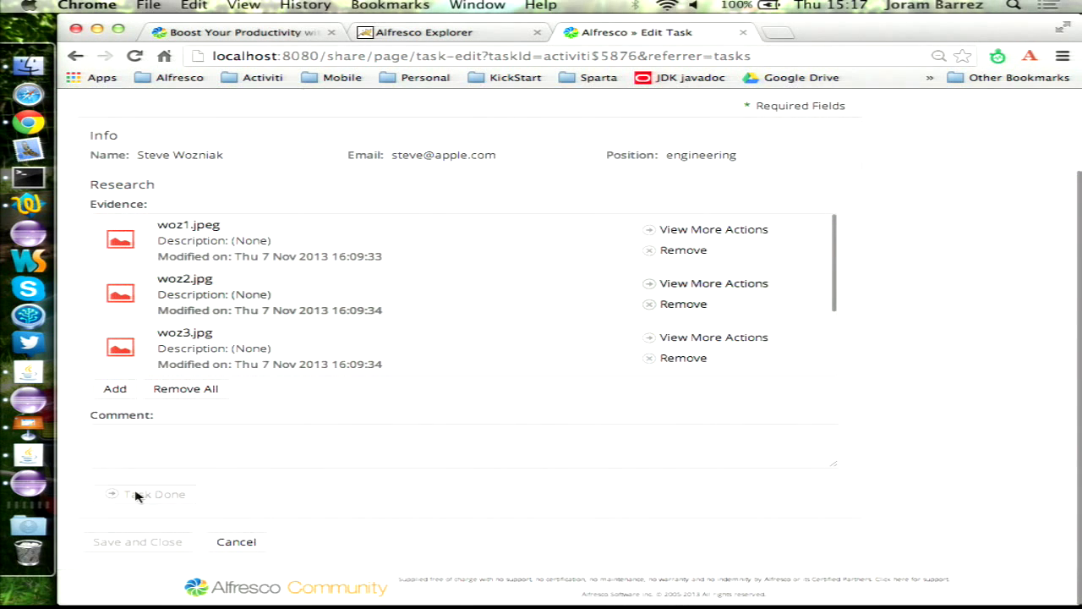
pyautogui.click(814, 99)
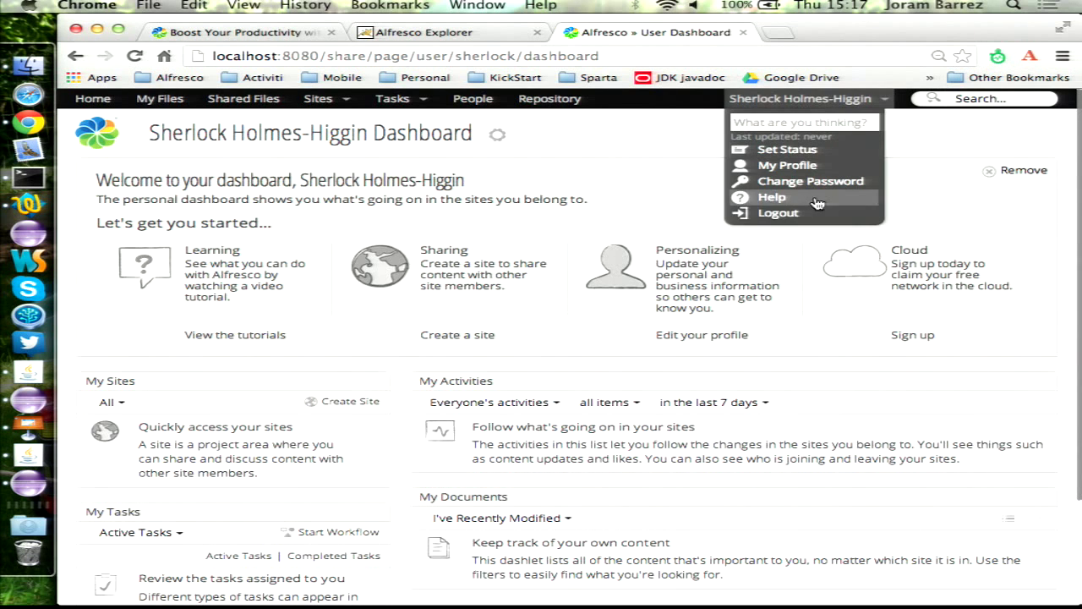
pyautogui.click(816, 208)
# - Sign in to Alfresco Share as the interviewer user
pyautogui.write('b')
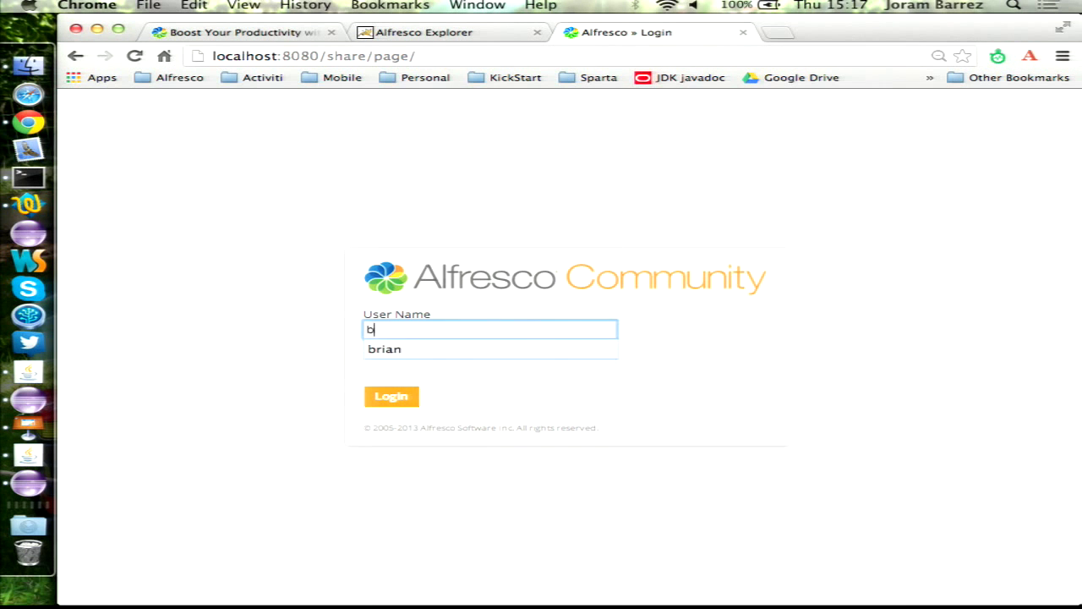
pyautogui.press('Down')
pyautogui.press('Tab')
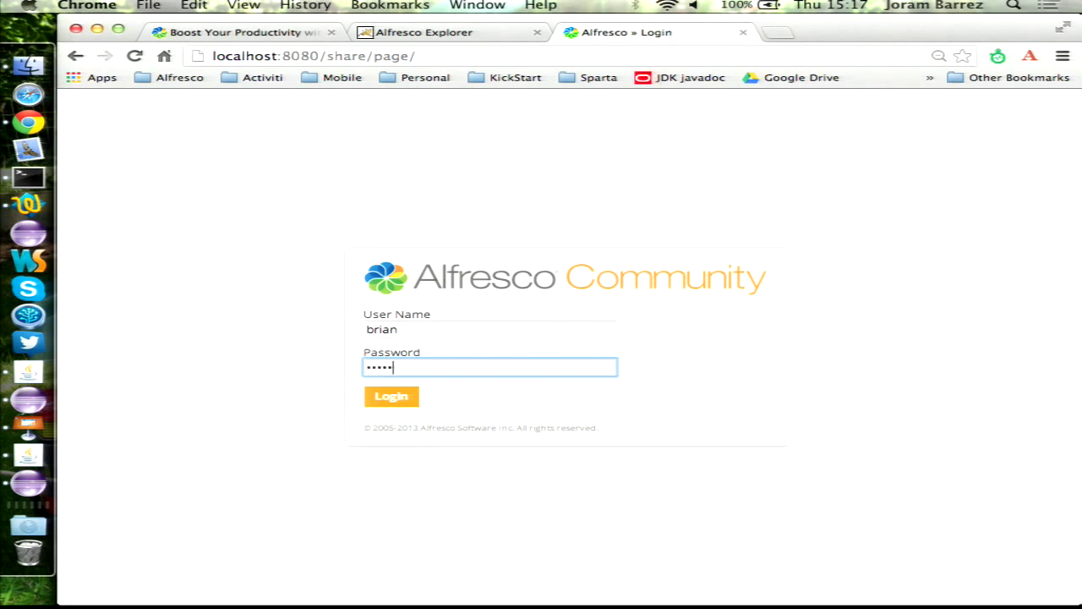
pyautogui.press('Return')
# - Open the pending Interview task of the hiring workflow from Workflows I've Started
pyautogui.click(393, 98)
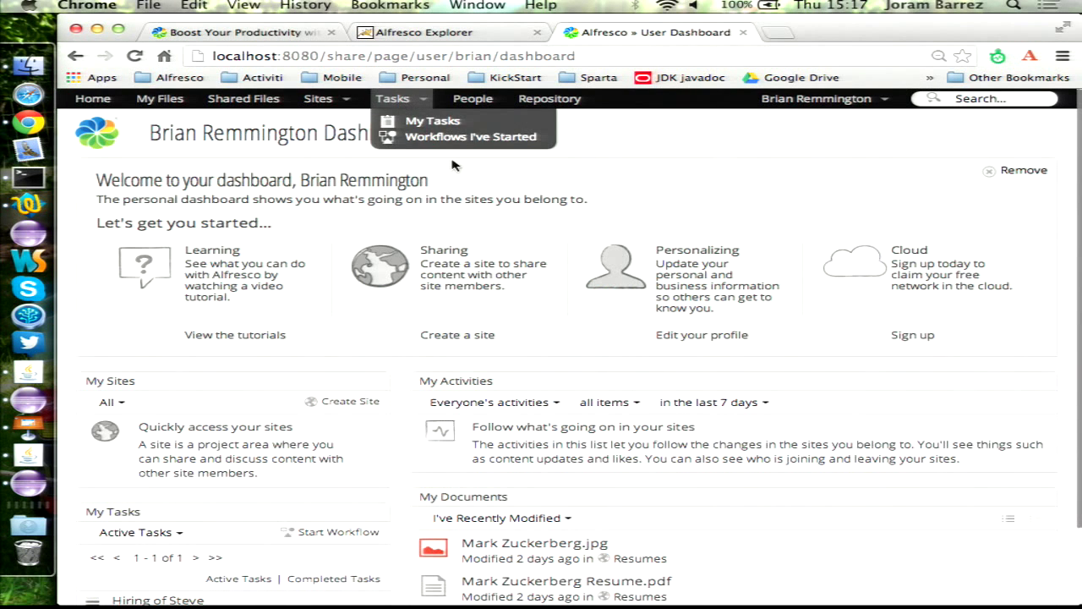
pyautogui.click(470, 136)
pyautogui.click(364, 220)
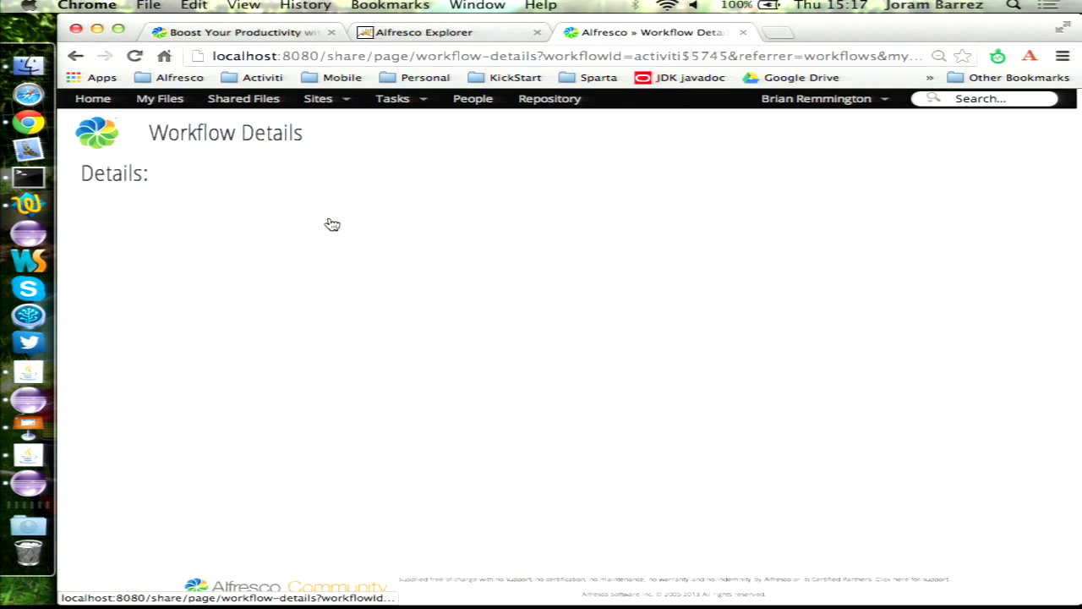
pyautogui.scroll(-10, 536, 348)
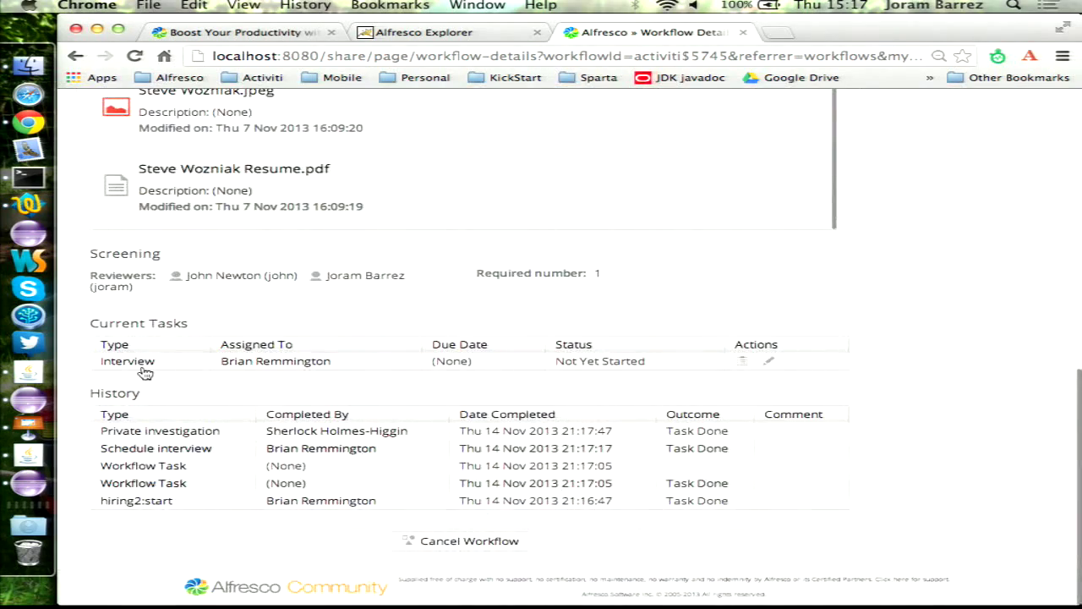
pyautogui.click(144, 368)
pyautogui.scroll(-5, 578, 311)
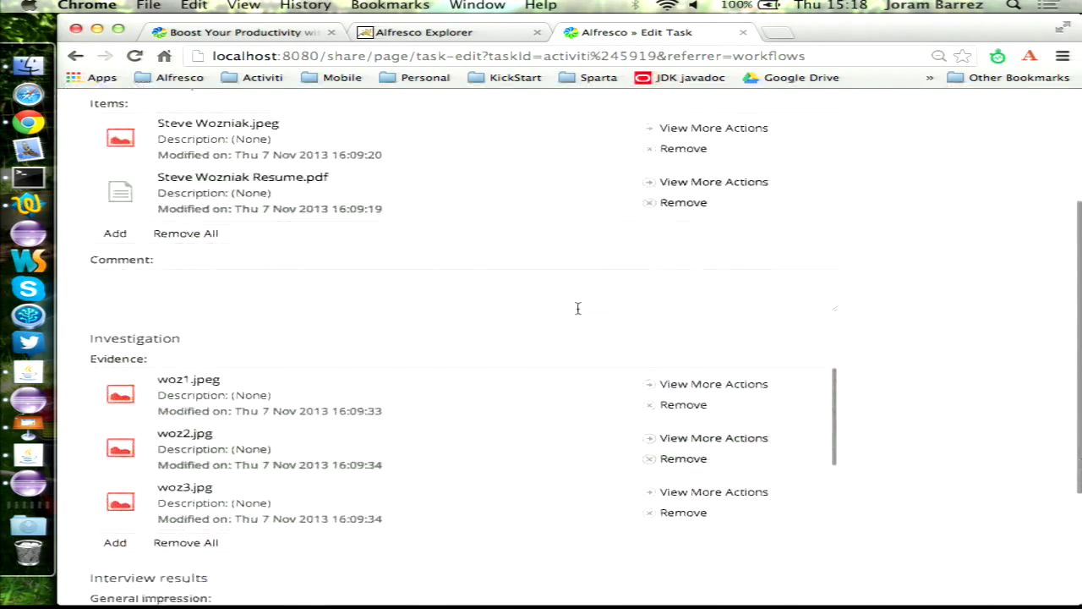
pyautogui.scroll(4, 578, 308)
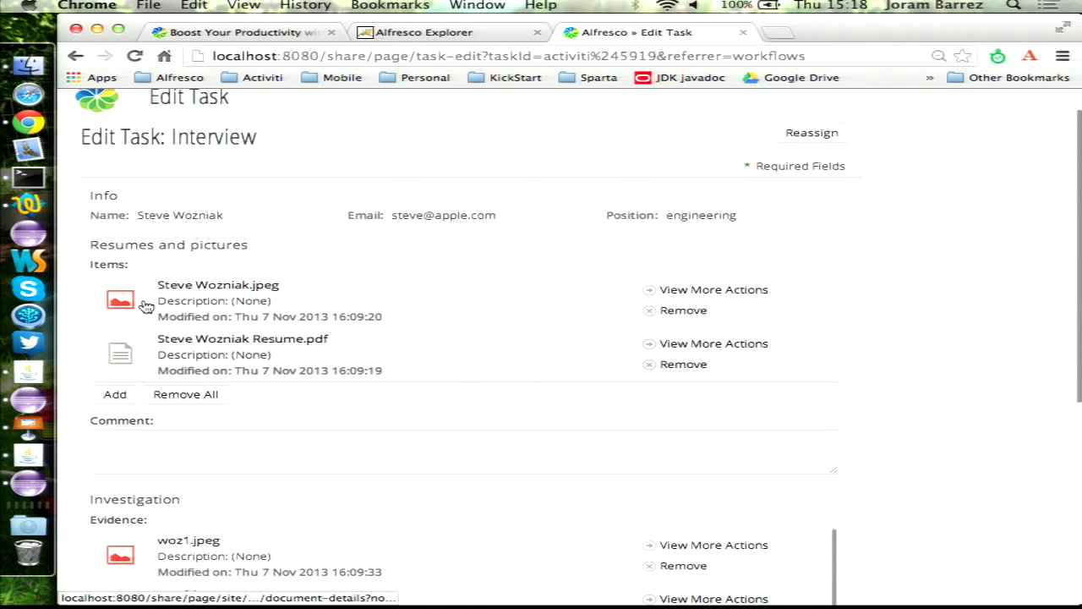
pyautogui.scroll(-5, 406, 360)
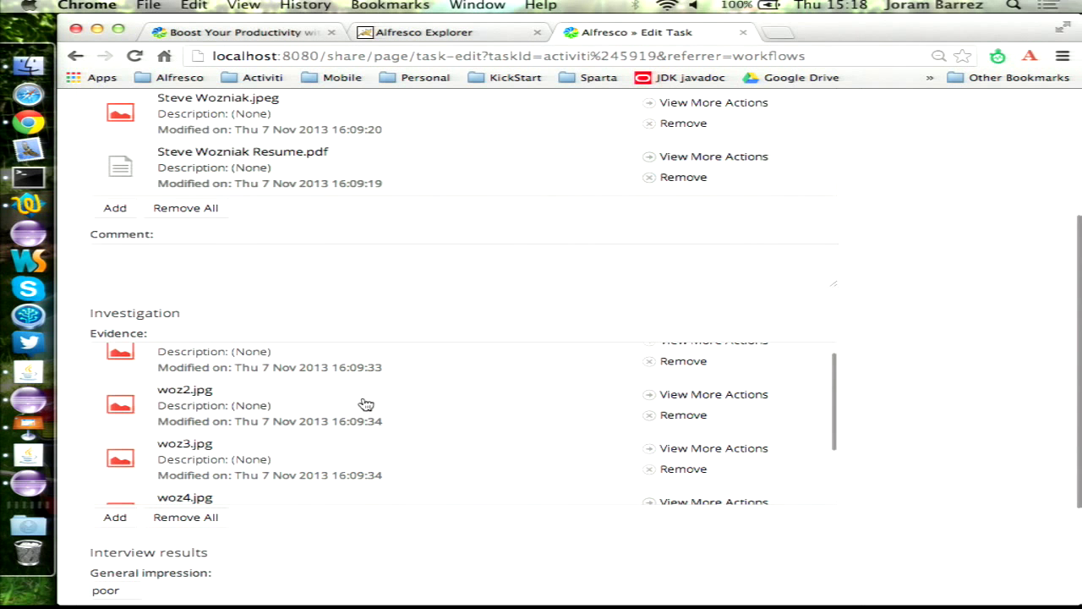
pyautogui.scroll(3, 344, 431)
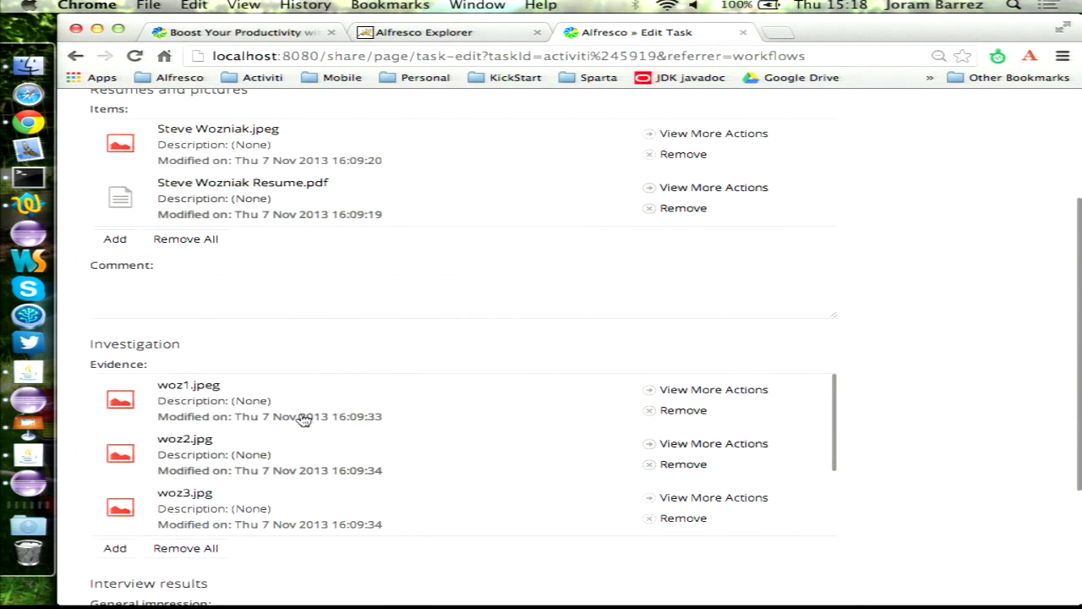
# - Open the attached photos woz1.jpeg through woz5.jpg in background tabs
pyautogui.keyDown('super'); pyautogui.click(184, 382); pyautogui.keyUp('super')
pyautogui.keyDown('super'); pyautogui.click(185, 441); pyautogui.keyUp('super')
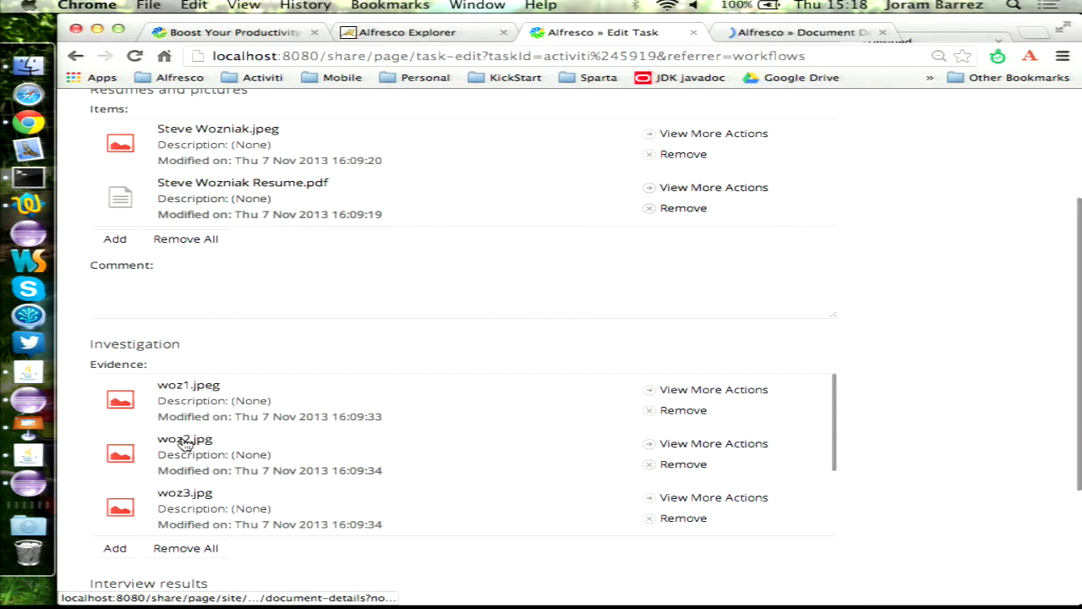
pyautogui.keyDown('super'); pyautogui.click(183, 494); pyautogui.keyUp('super')
pyautogui.scroll(-3, 364, 448)
pyautogui.keyDown('super'); pyautogui.click(198, 445); pyautogui.keyUp('super')
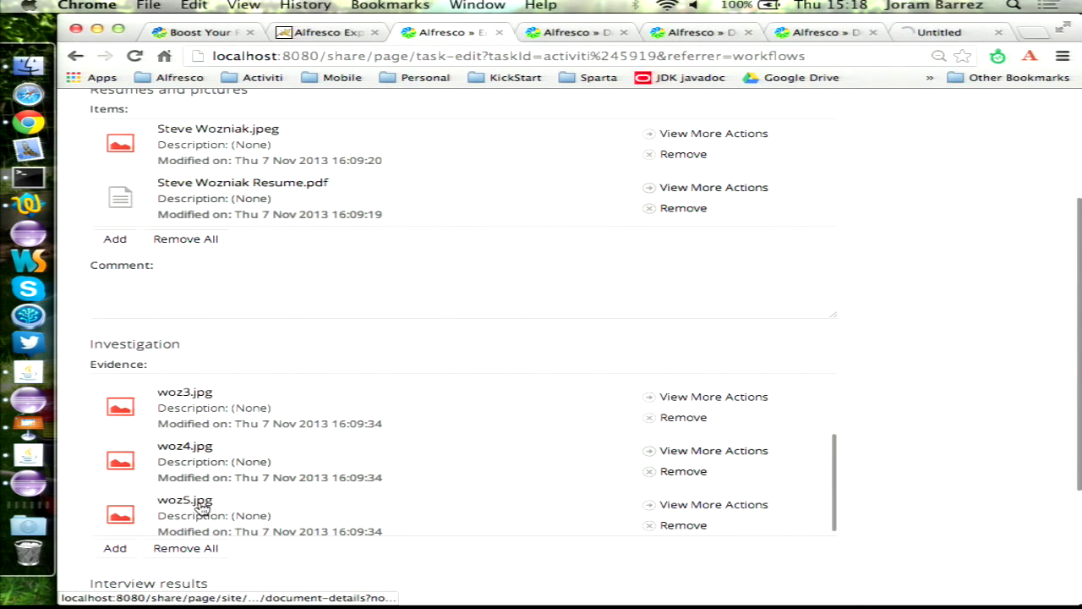
pyautogui.keyDown('super'); pyautogui.click(203, 500); pyautogui.keyUp('super')
pyautogui.scroll(-1, 443, 464)
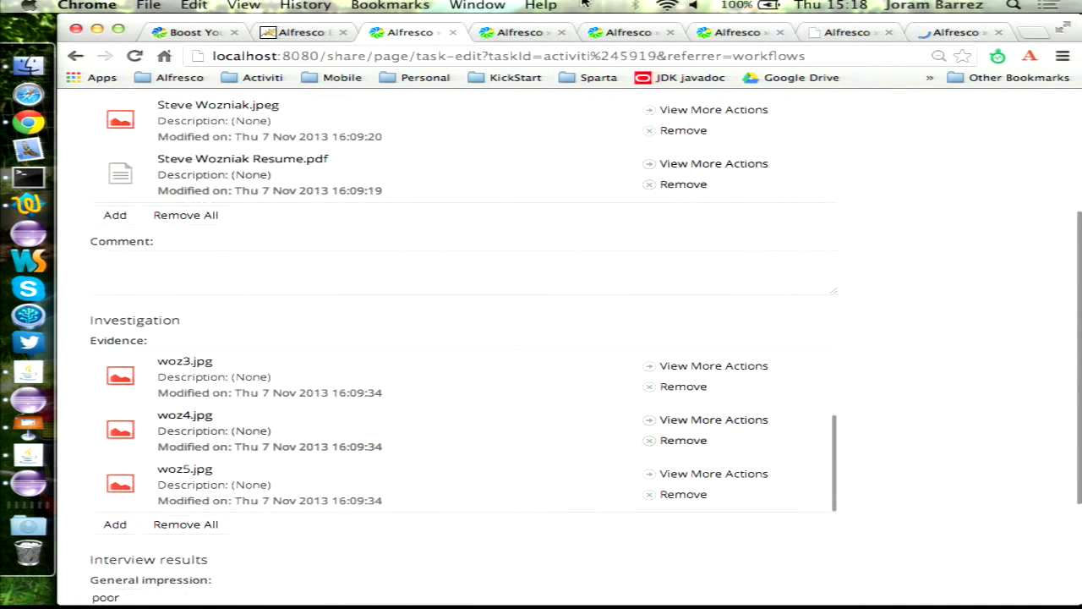
# - View the woz photo pages, then close them to return to the Interview task
pyautogui.click(516, 34)
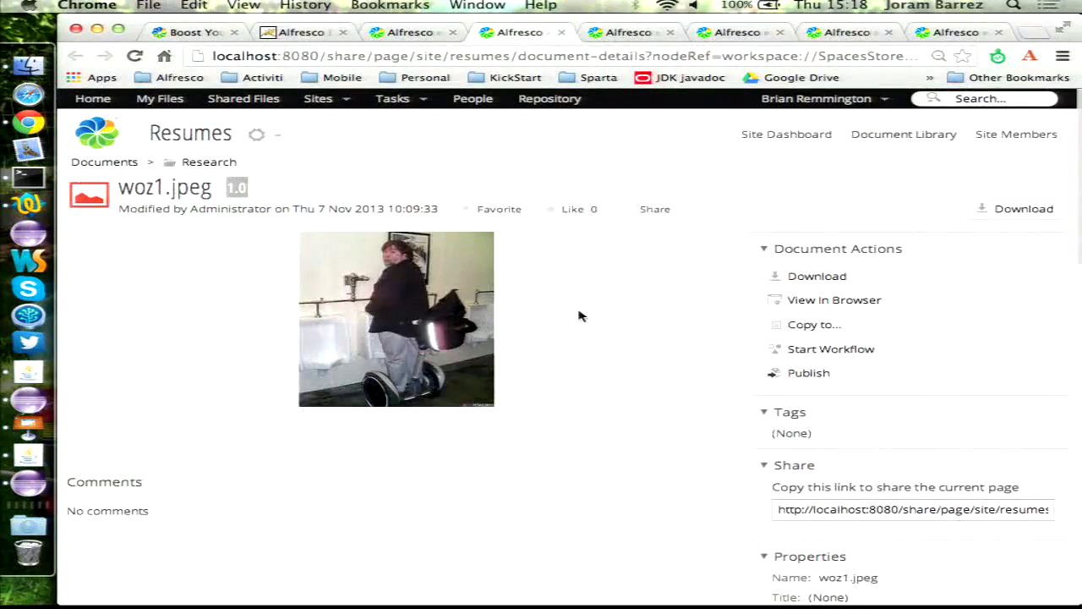
pyautogui.press('super+w')
pyautogui.press('super+w')
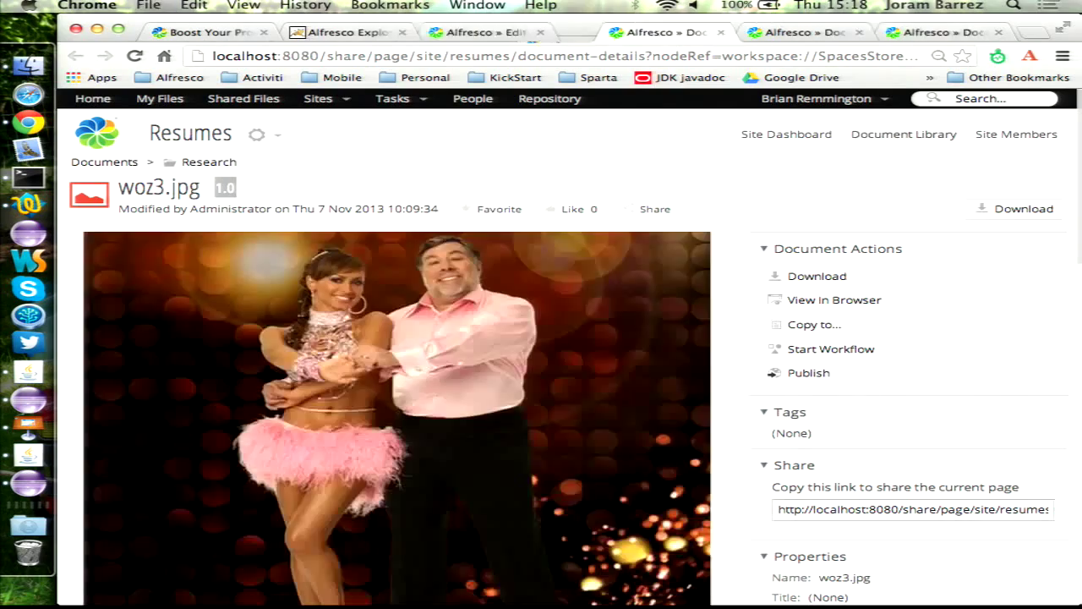
pyautogui.press('super+w')
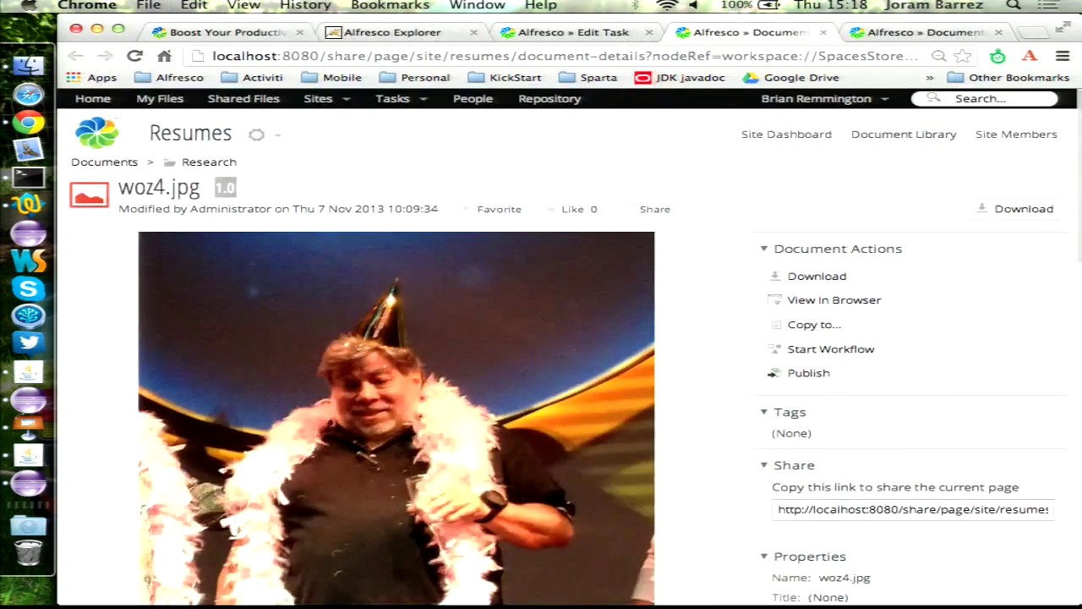
pyautogui.scroll(-5, 700, 356)
pyautogui.scroll(2, 701, 356)
pyautogui.press('super+w')
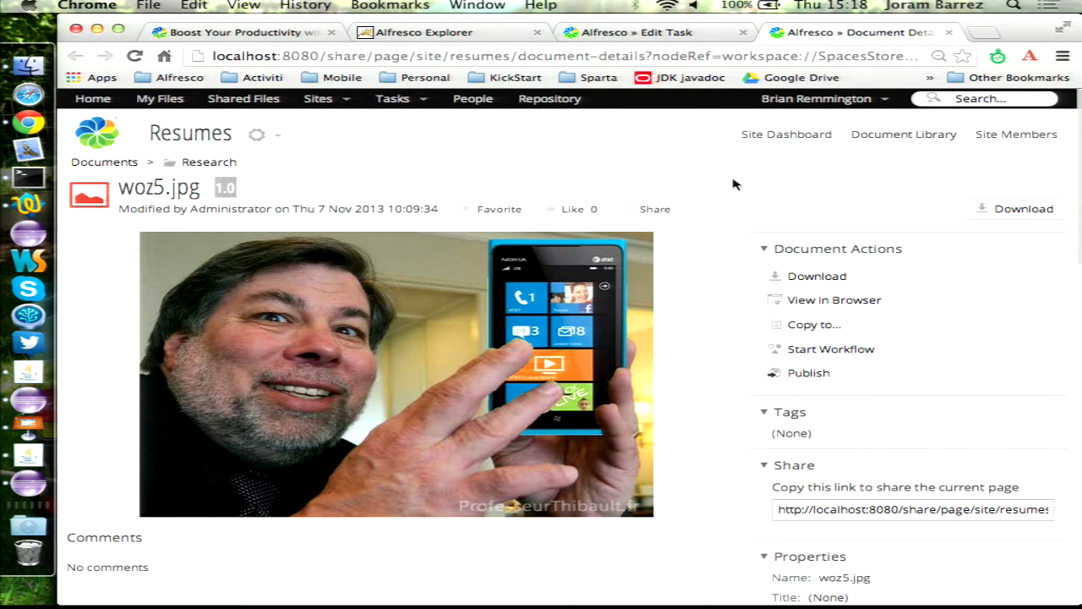
pyautogui.press('super+w')
# - Mark Interview and Do paperwork done, then play the Recruitment process phase 3 slide
pyautogui.scroll(-3, 411, 437)
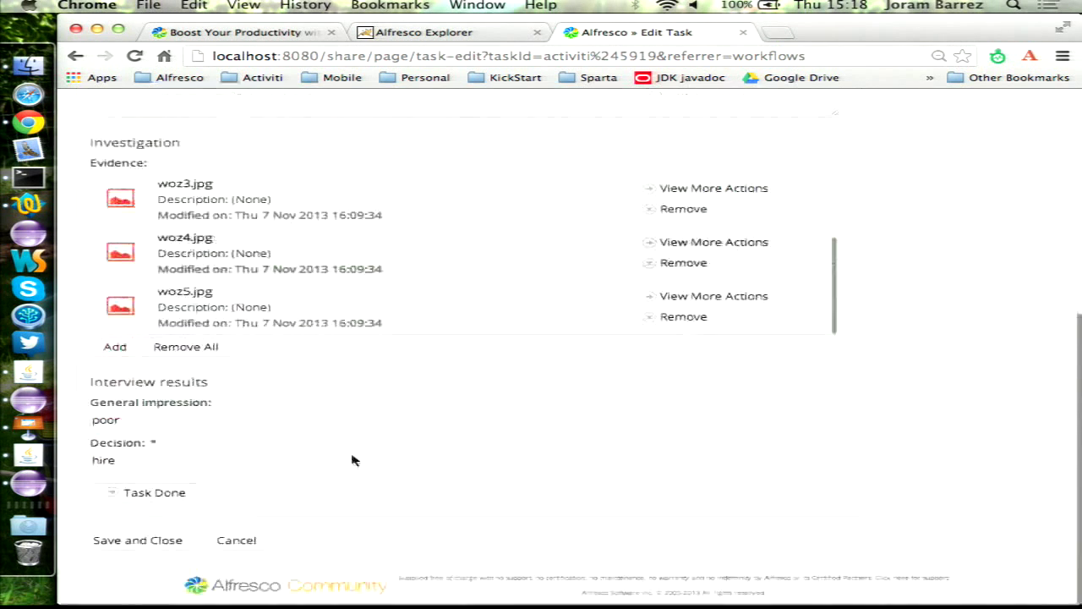
pyautogui.click(155, 495)
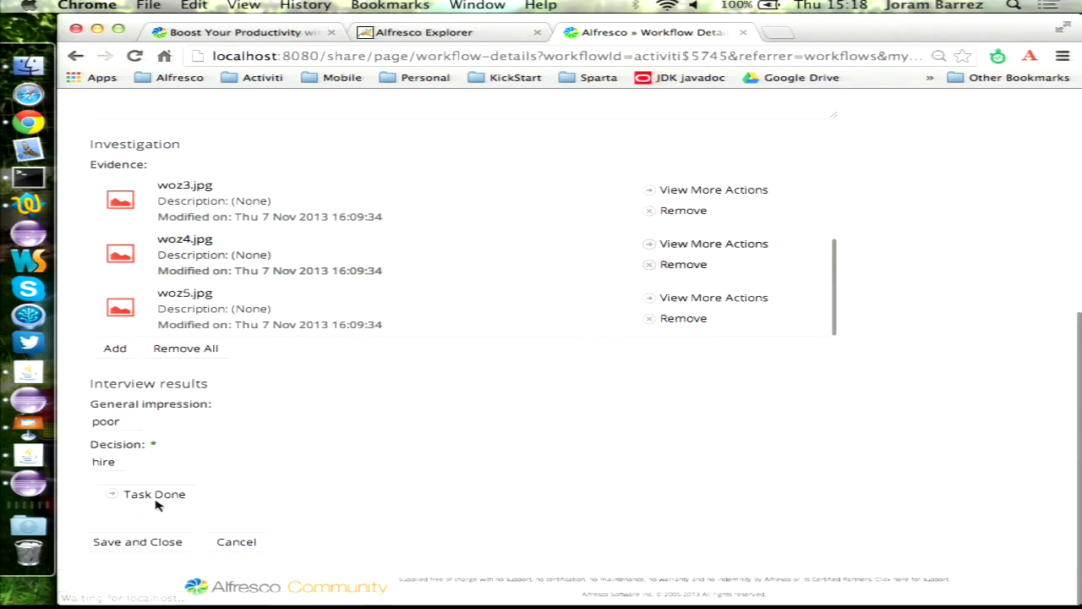
pyautogui.scroll(-10, 404, 373)
pyautogui.scroll(2, 404, 372)
pyautogui.click(107, 343)
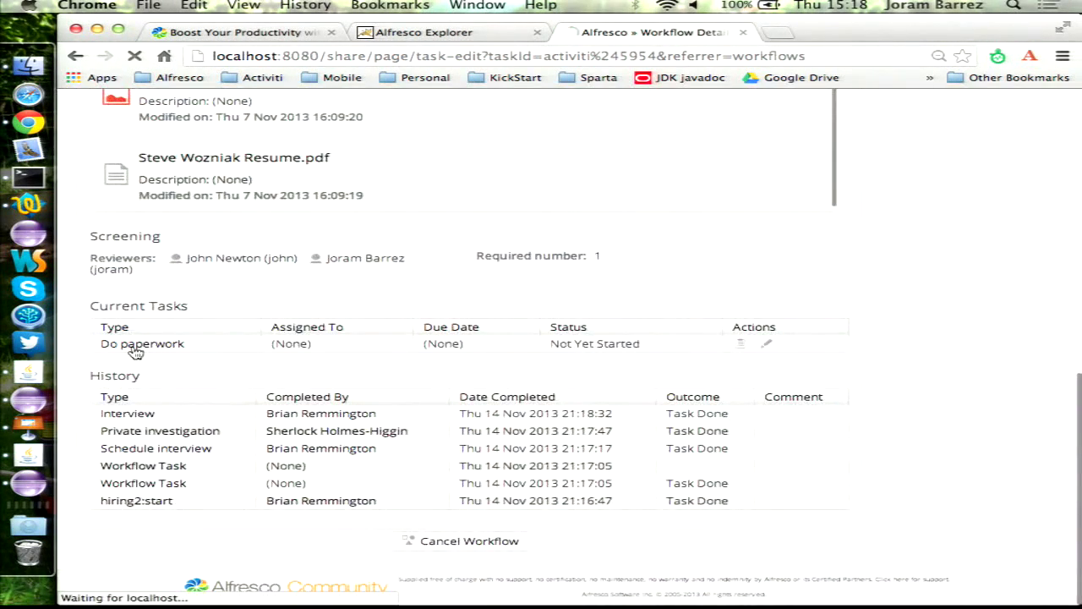
pyautogui.click(148, 542)
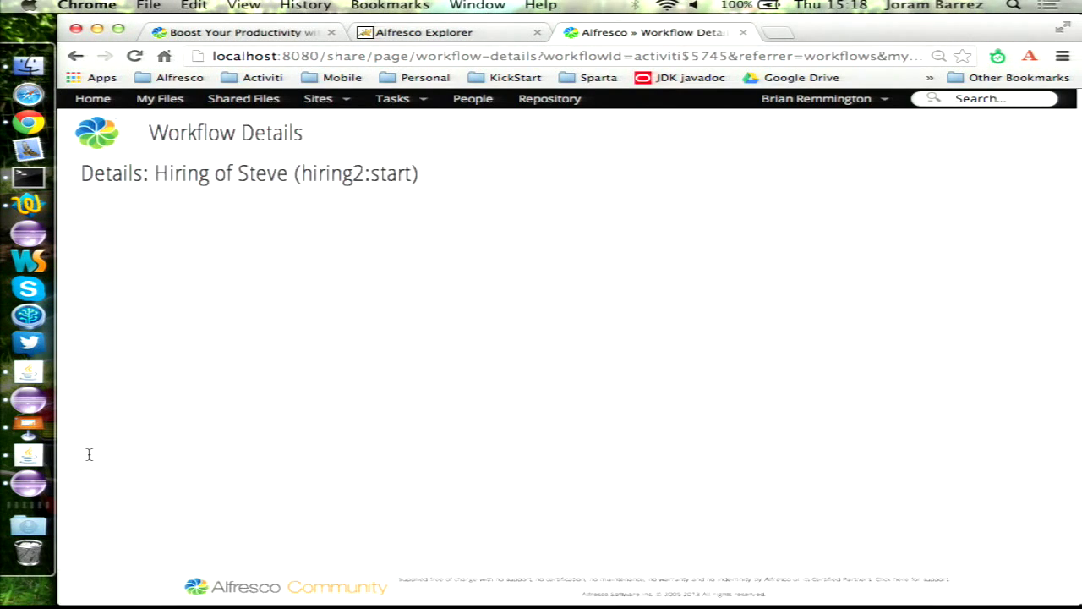
pyautogui.click(26, 426)
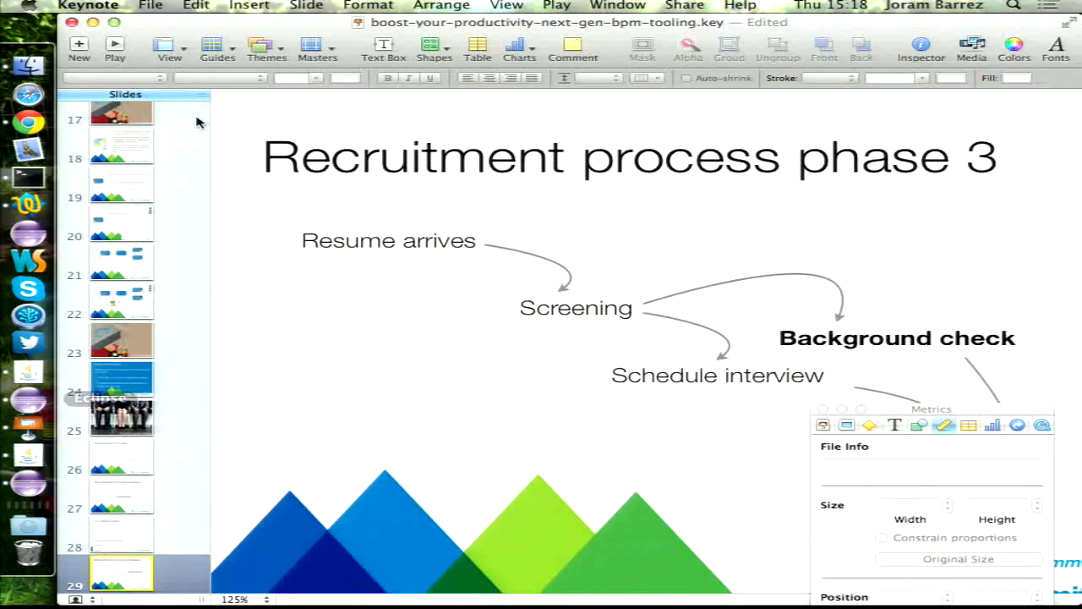
pyautogui.click(117, 53)
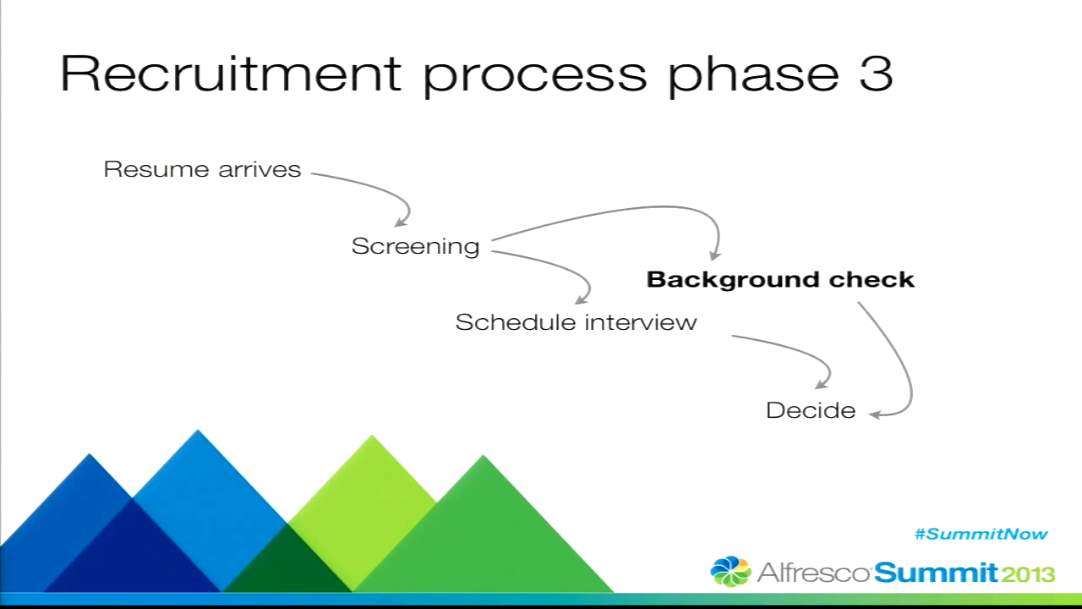
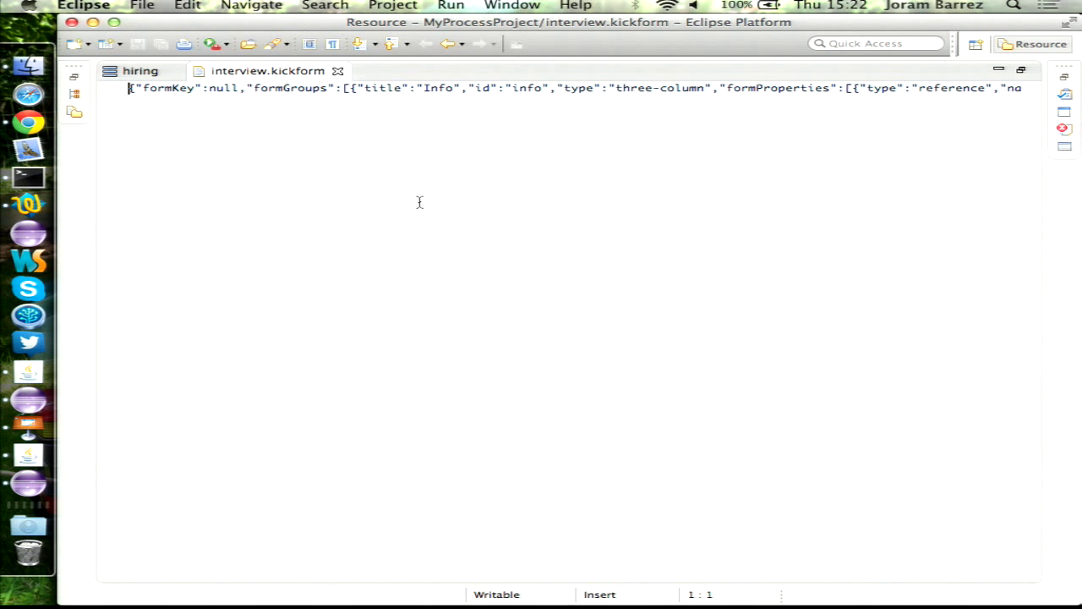
# - Switch from the interview.kickform JSON to the hiring process diagram editor
pyautogui.click(142, 74)
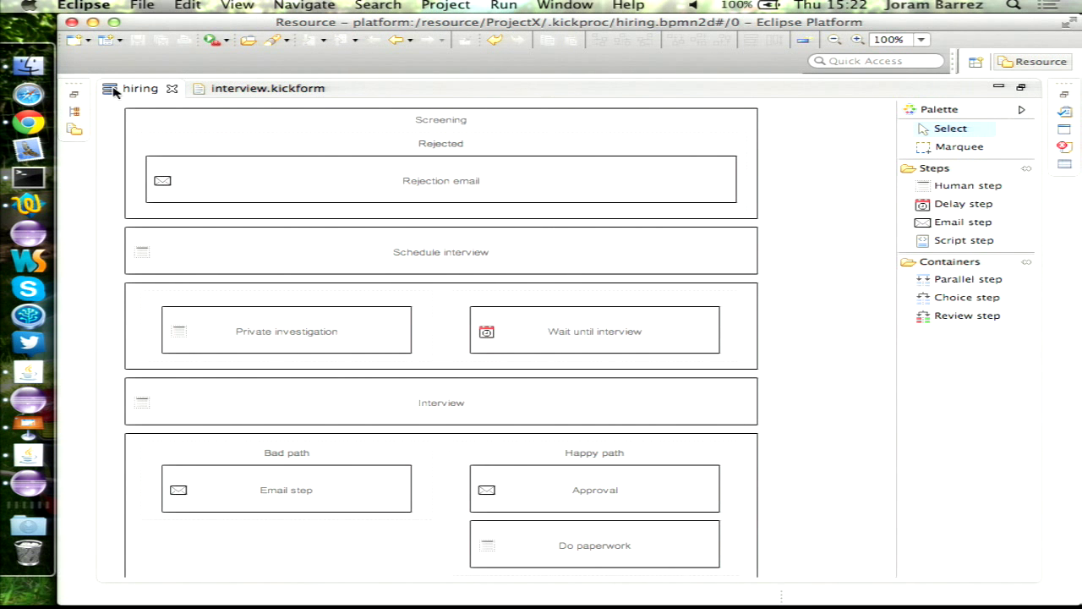
# - Restore the hiring editor so Package Explorer and Properties (workflow hiring2) appear beside it
pyautogui.doubleClick(127, 88)
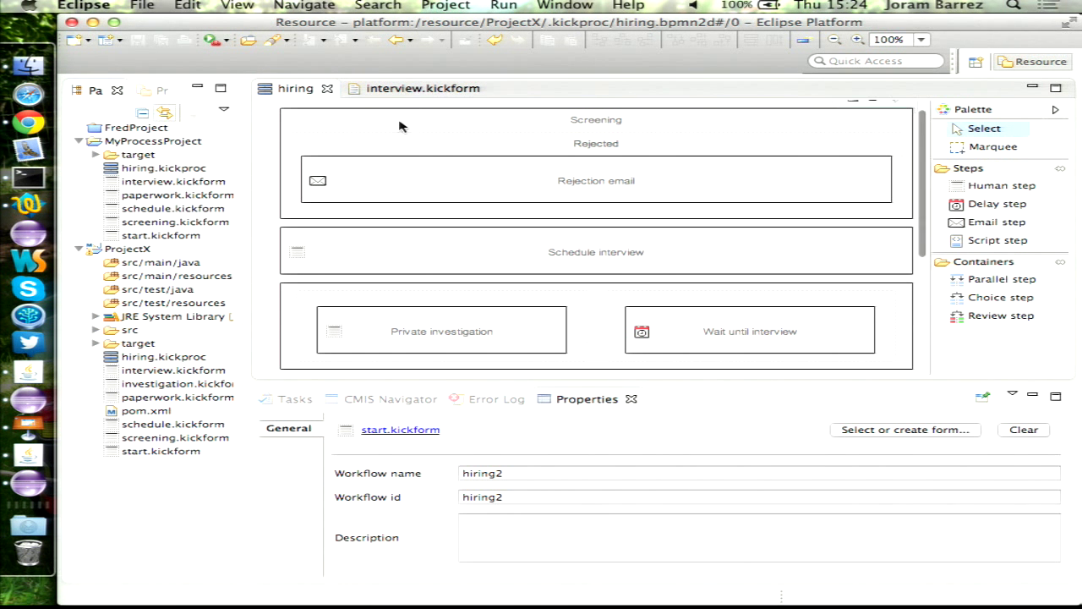
pyautogui.moveTo(399, 262)
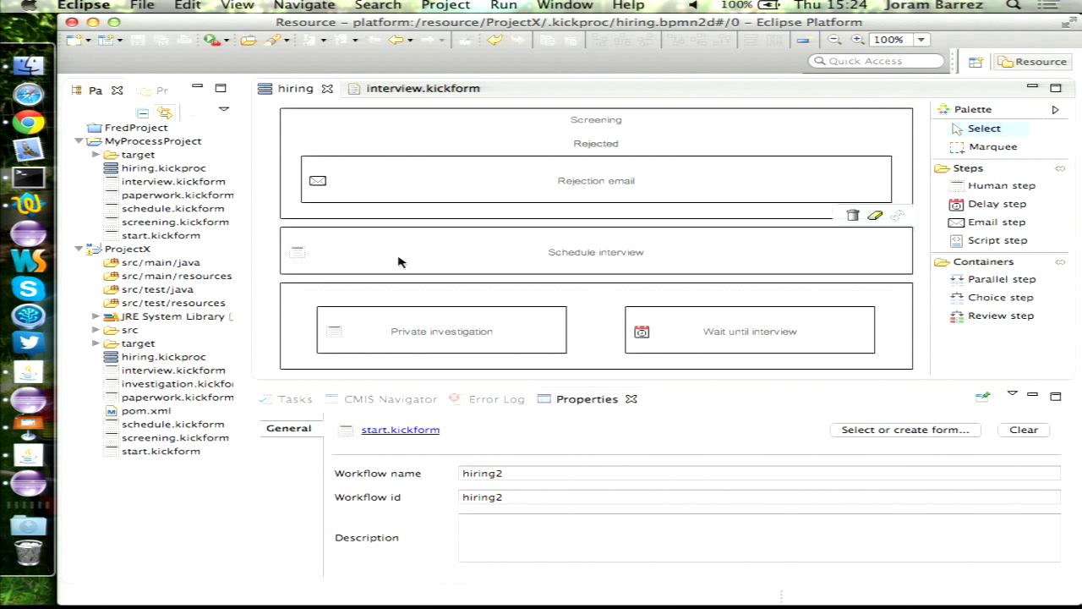
pyautogui.moveTo(373, 297)
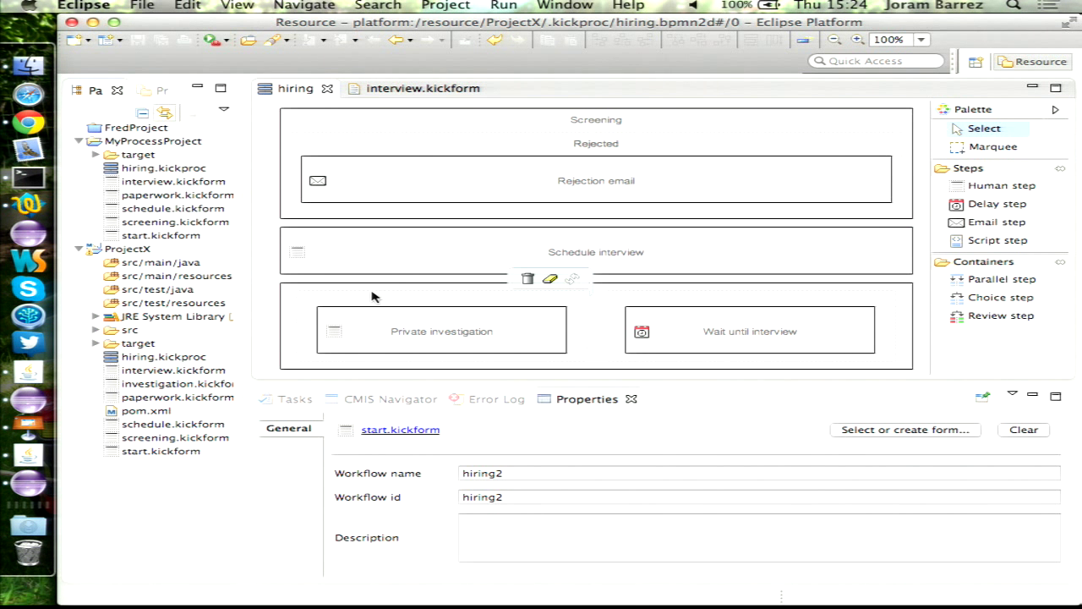
pyautogui.moveTo(342, 328)
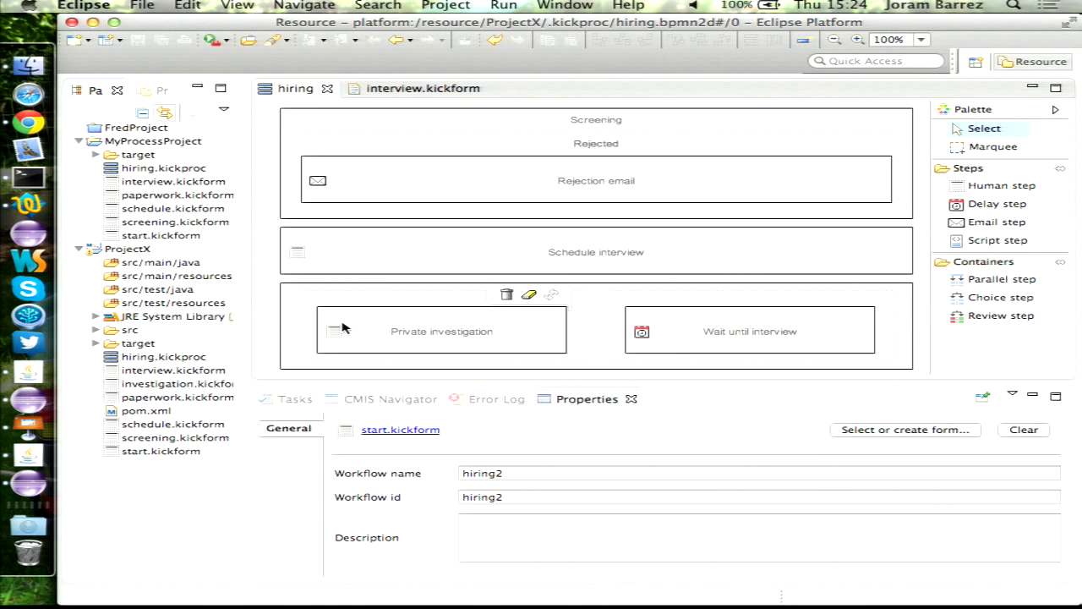